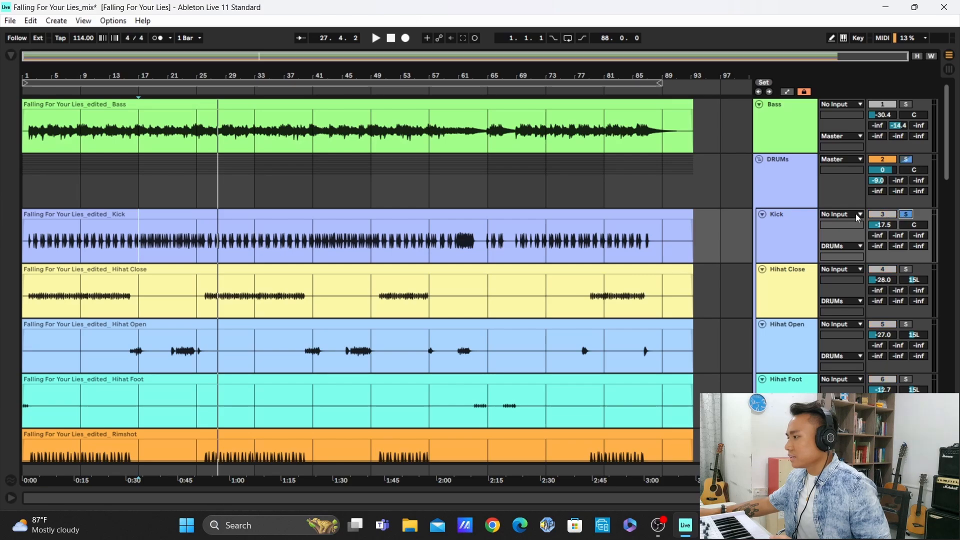
Show the Kick track's device chain and switch off EQ Eight, Flash, Gate and TDR Nova
click(802, 237)
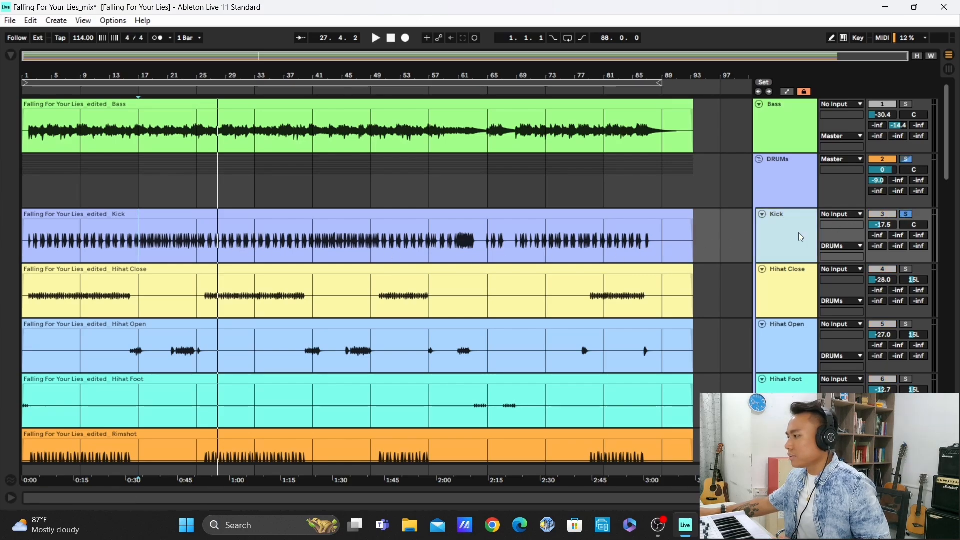
key(shift+Tab)
click(169, 373)
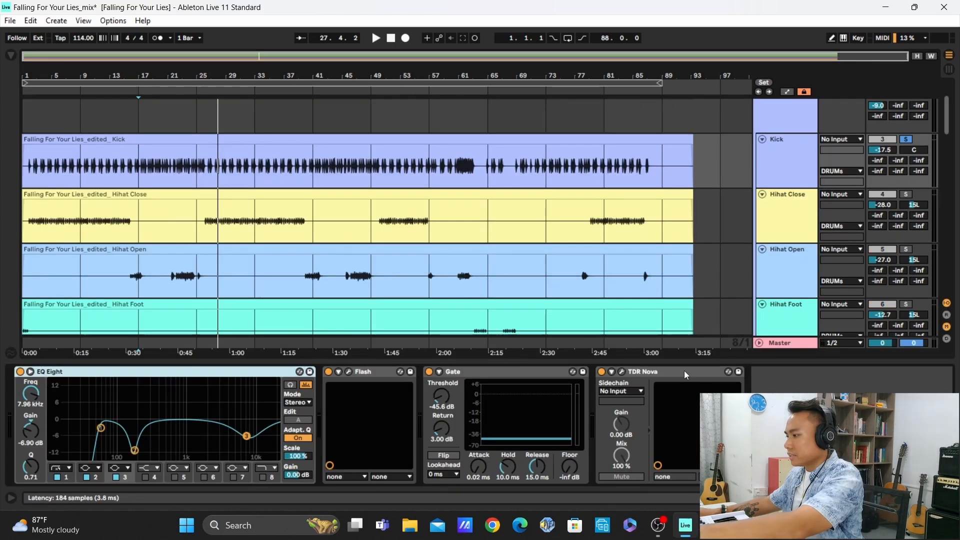
shift+click(684, 372)
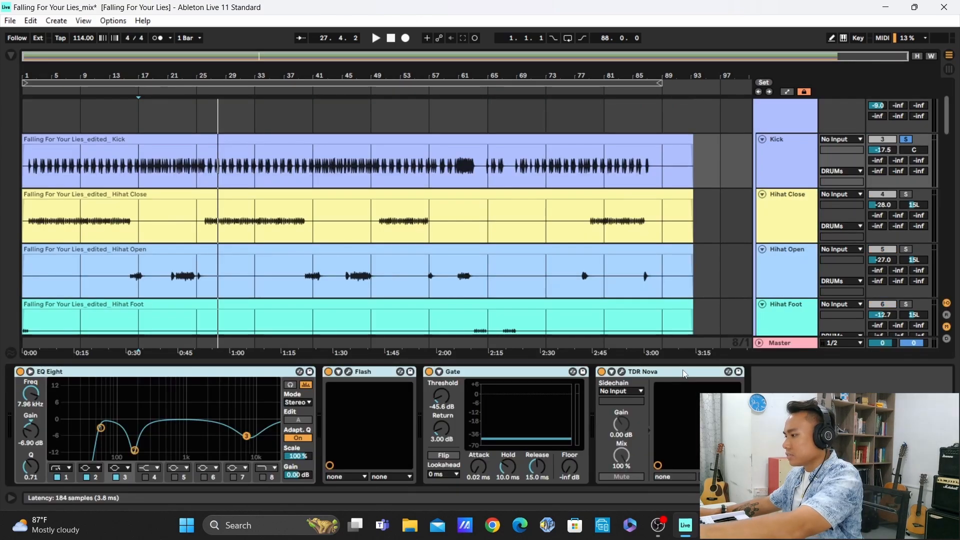
click(601, 372)
click(785, 391)
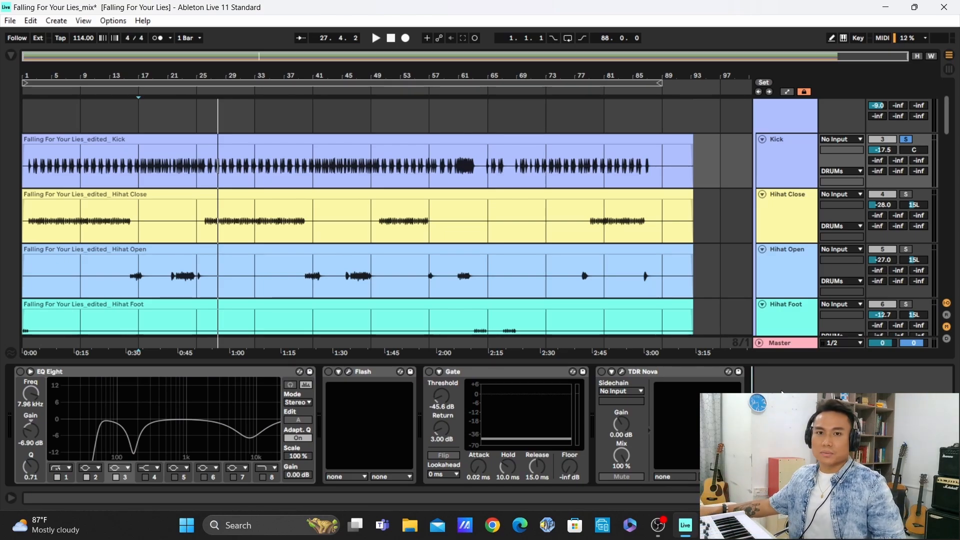
Play the kick and compare it with and without EQ Eight using the enlarged curve display, leaving EQ Eight on
key(space)
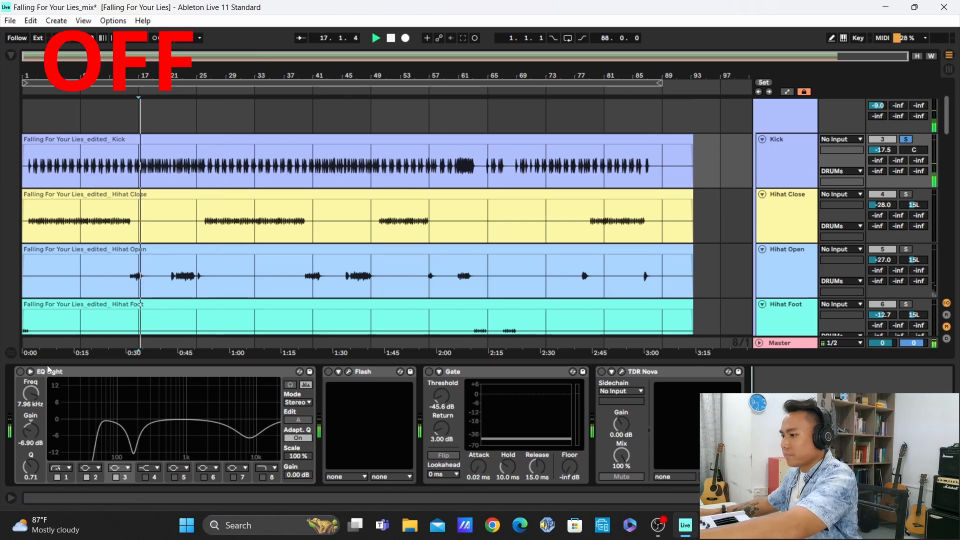
click(29, 372)
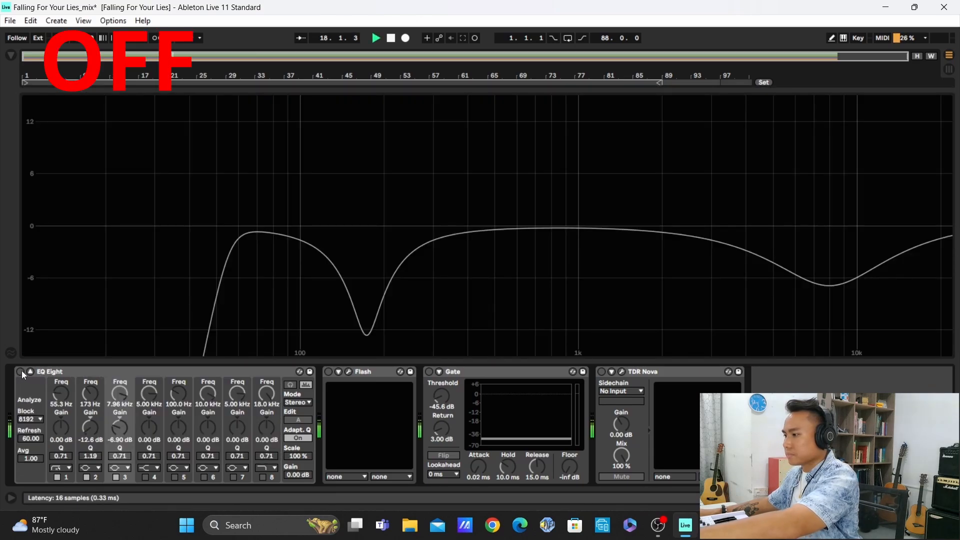
click(20, 372)
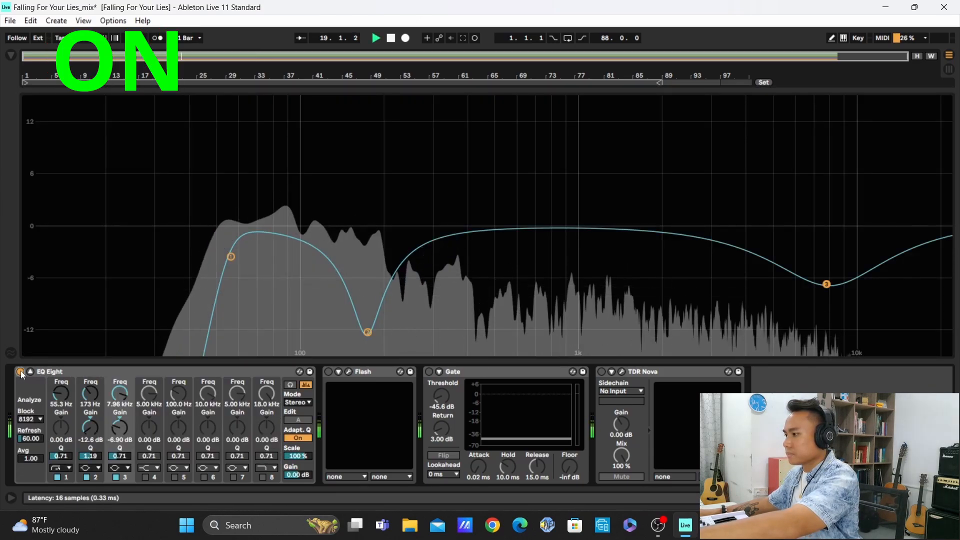
click(20, 372)
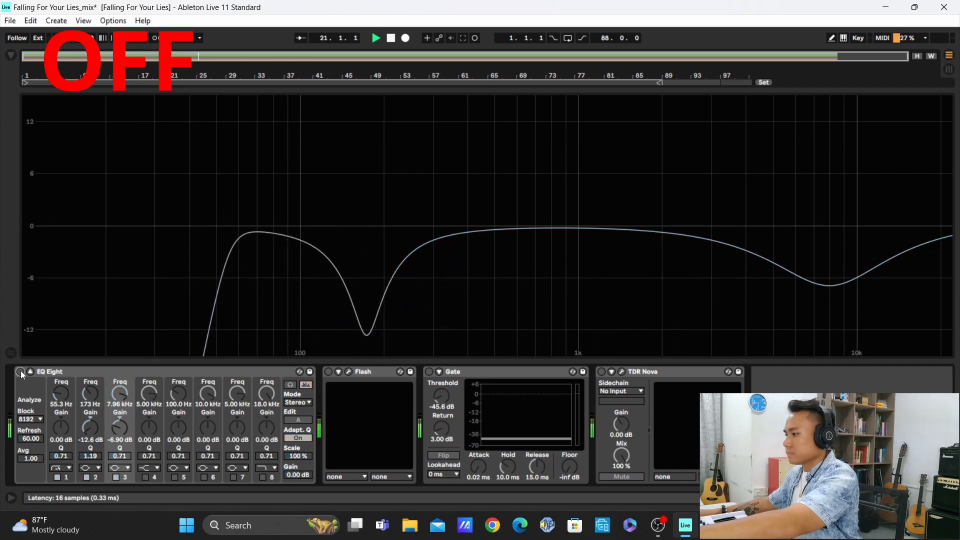
click(20, 371)
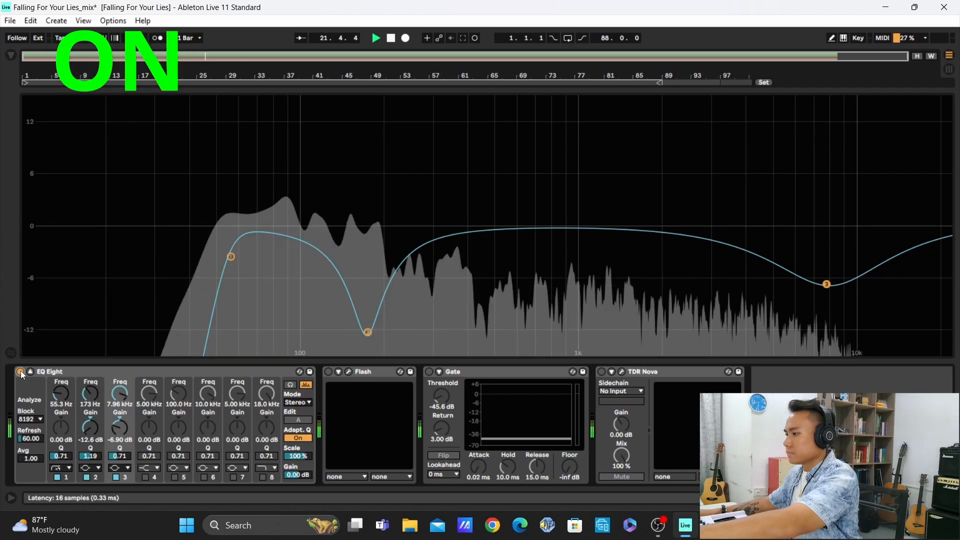
click(20, 372)
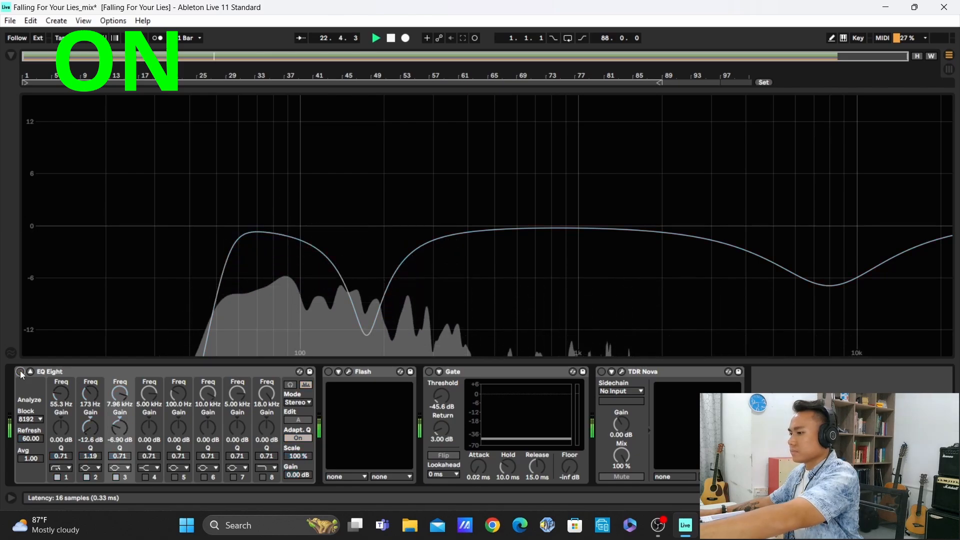
click(20, 371)
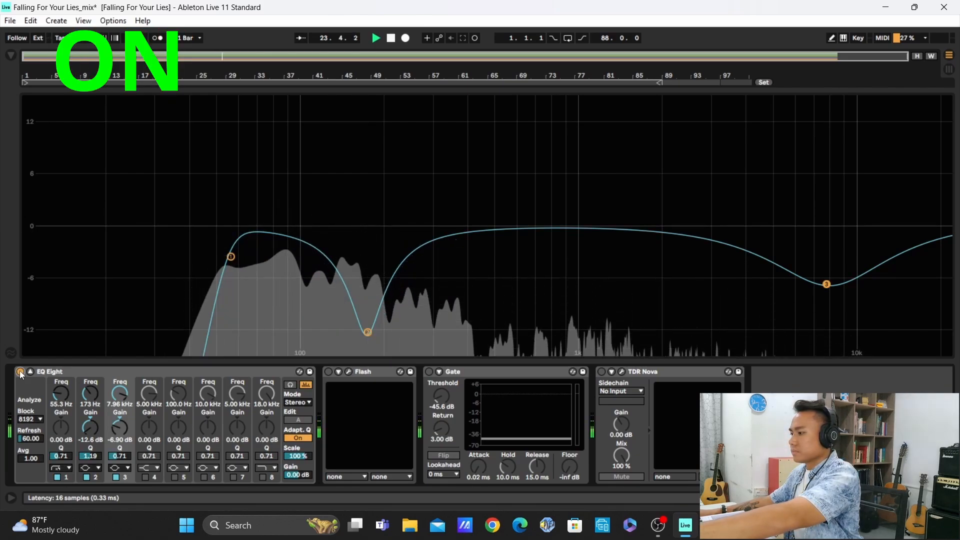
key(space)
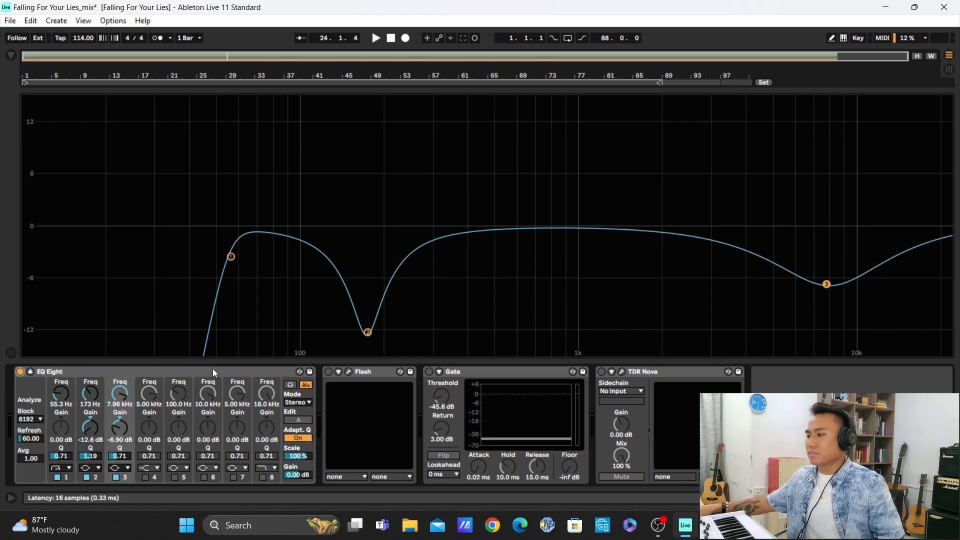
click(30, 372)
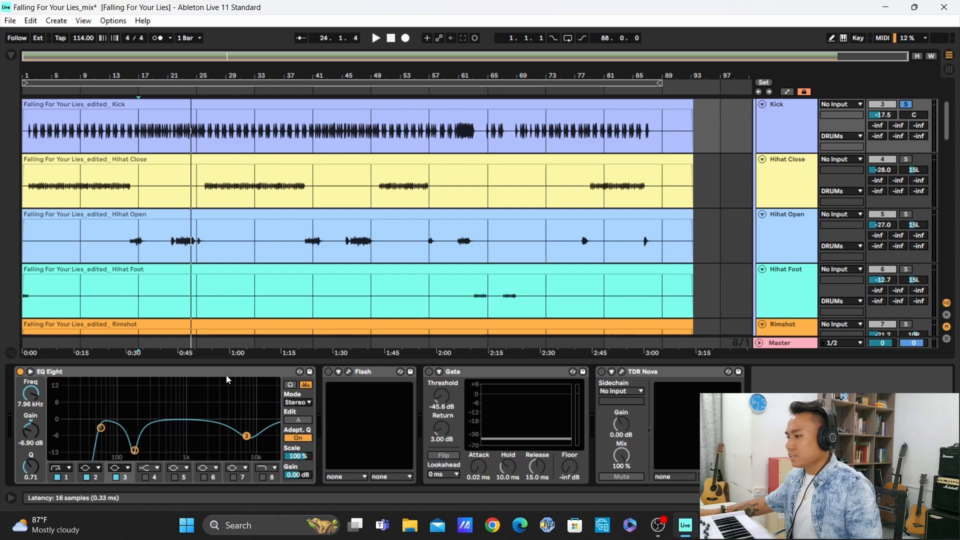
Open the kick's Flash plug-in, compare the sound with it off and on during playback, and close its window with Flash enabled
click(329, 372)
click(349, 372)
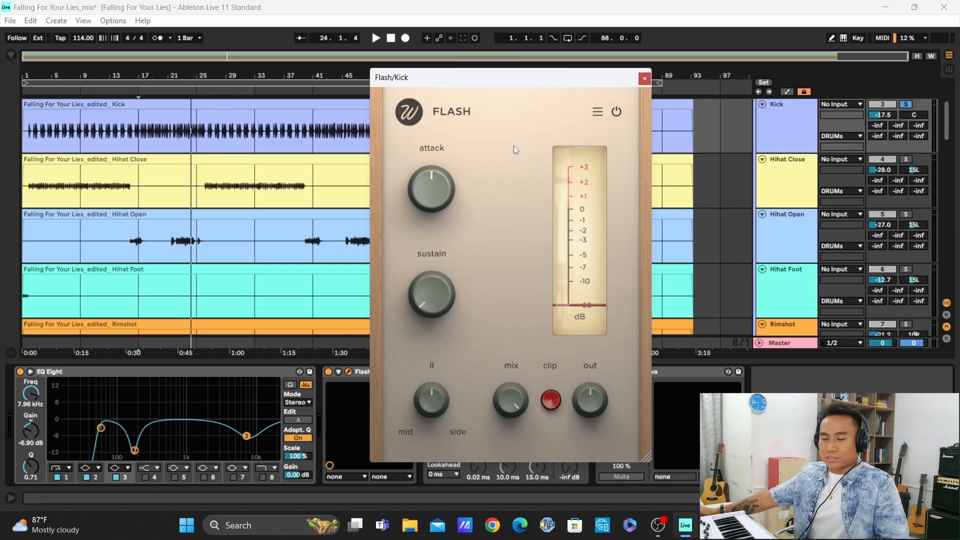
click(329, 372)
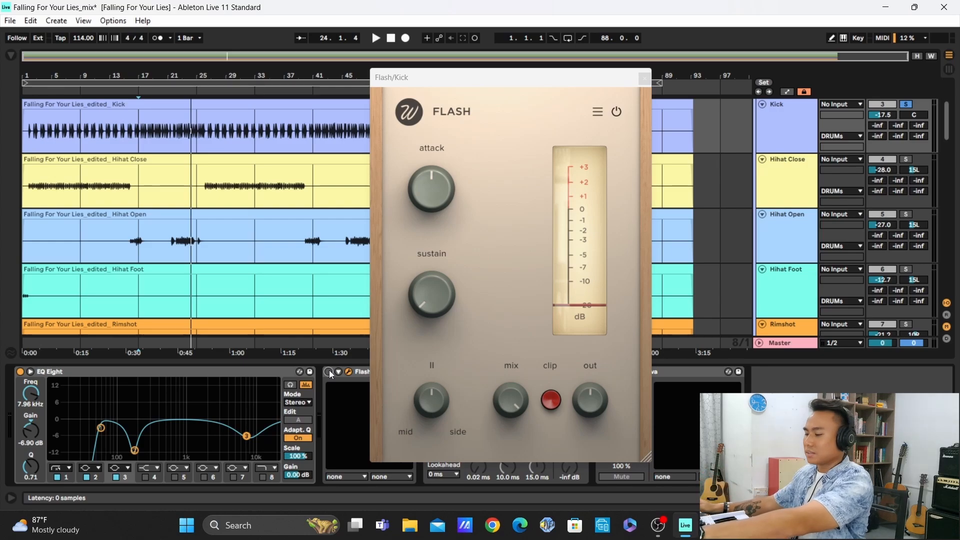
key(space)
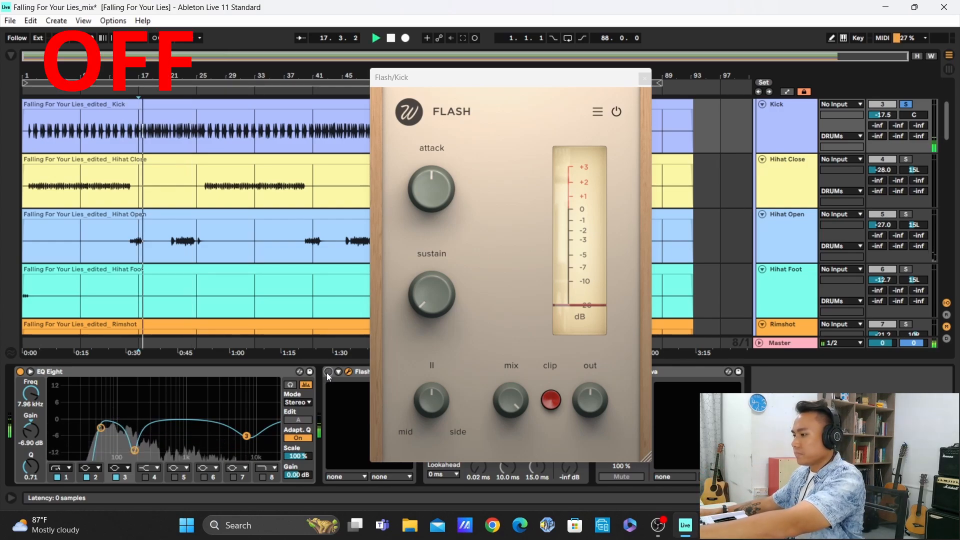
click(329, 372)
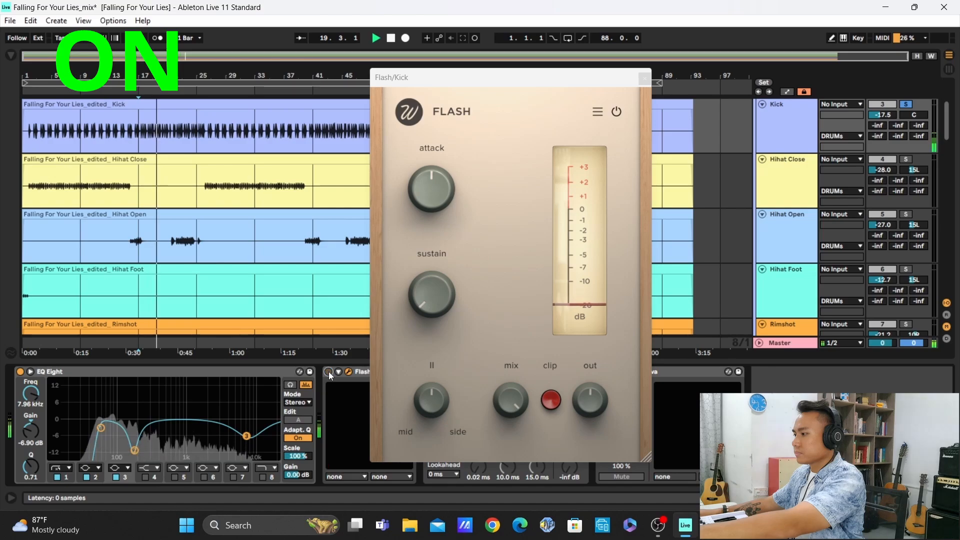
click(328, 371)
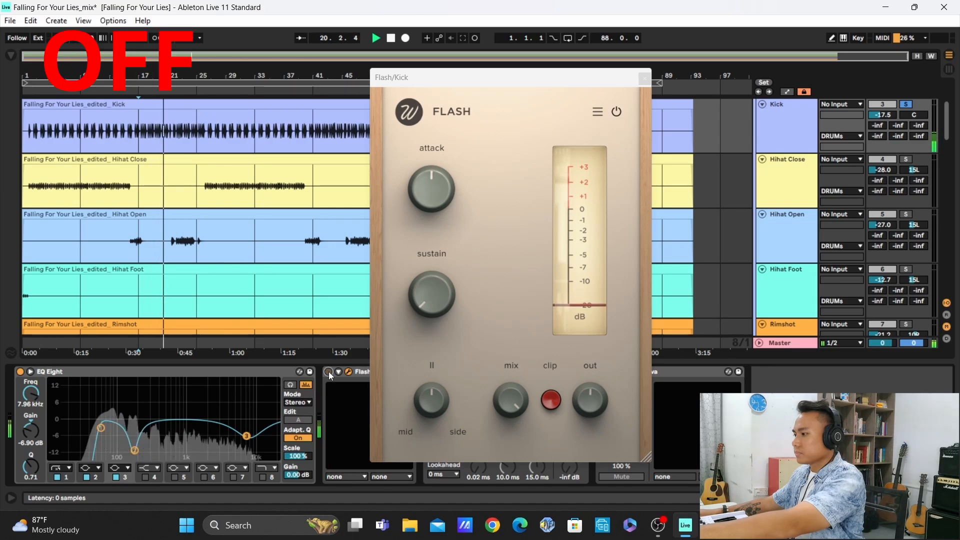
click(328, 372)
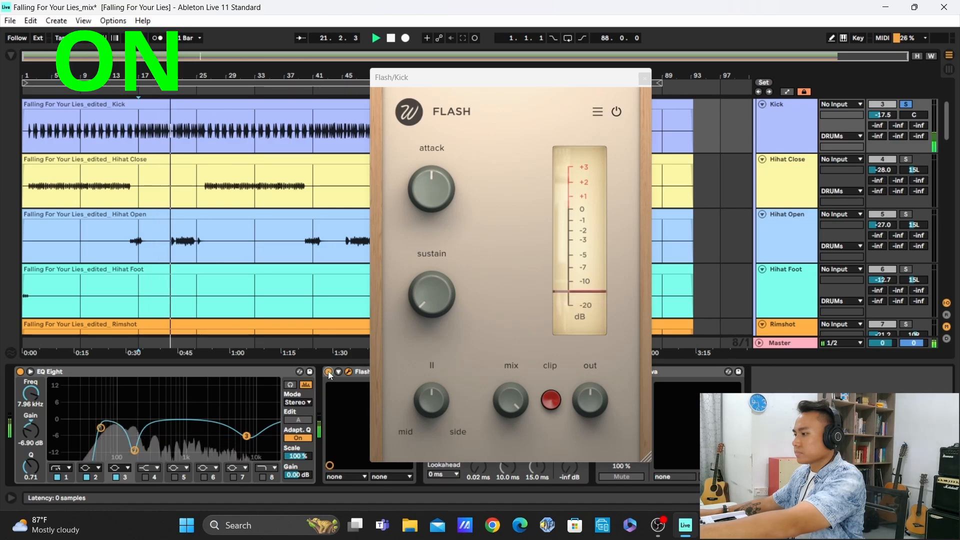
click(328, 371)
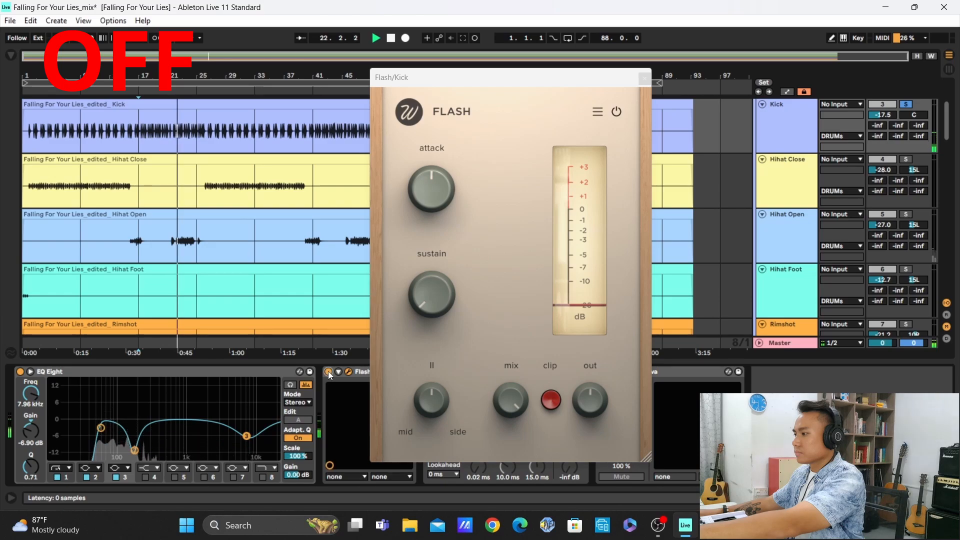
click(329, 371)
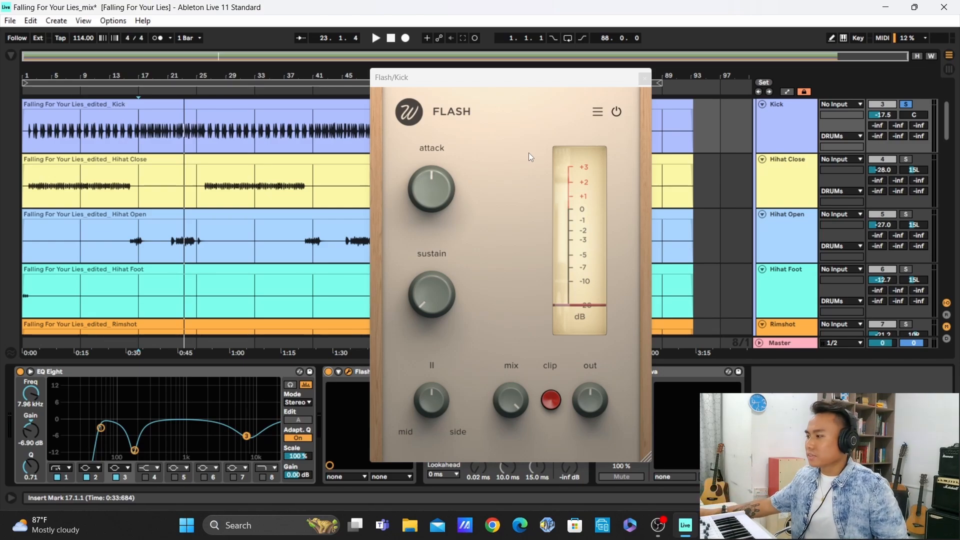
click(644, 79)
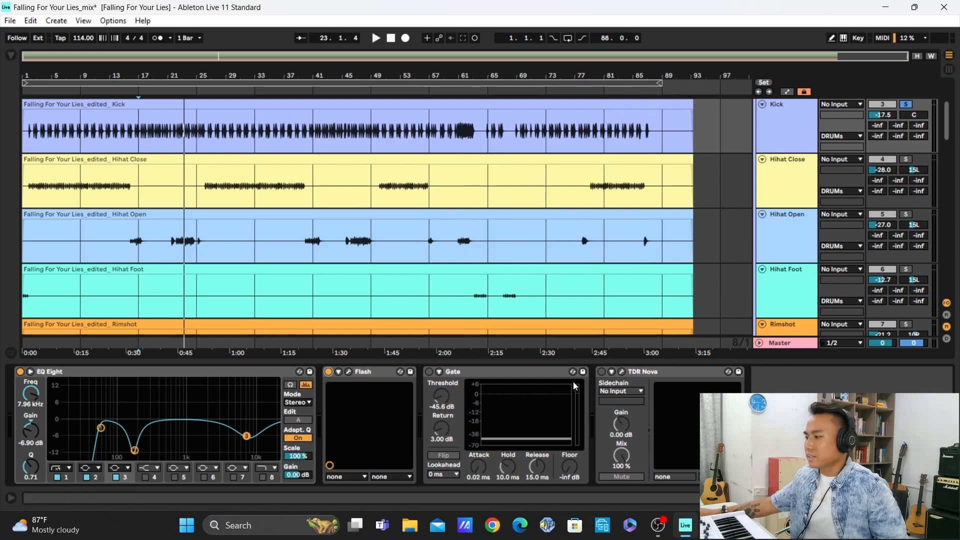
Compare the kick with the Gate switched off and on during playback, leaving the Gate enabled
click(430, 373)
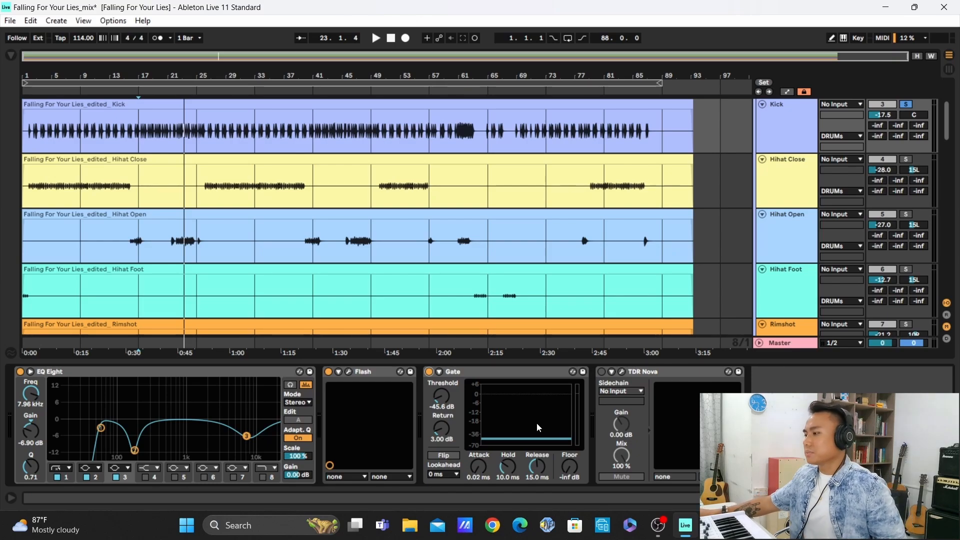
click(429, 373)
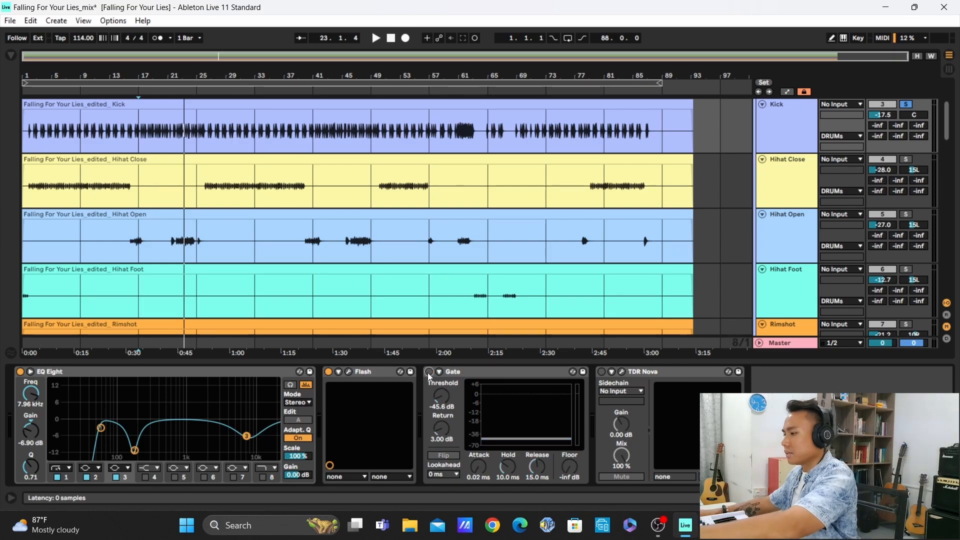
key(space)
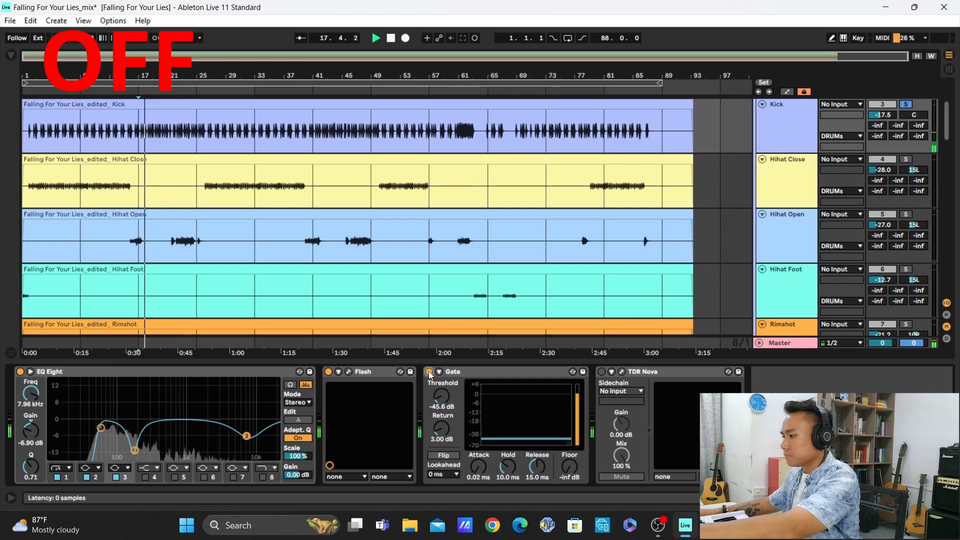
click(429, 372)
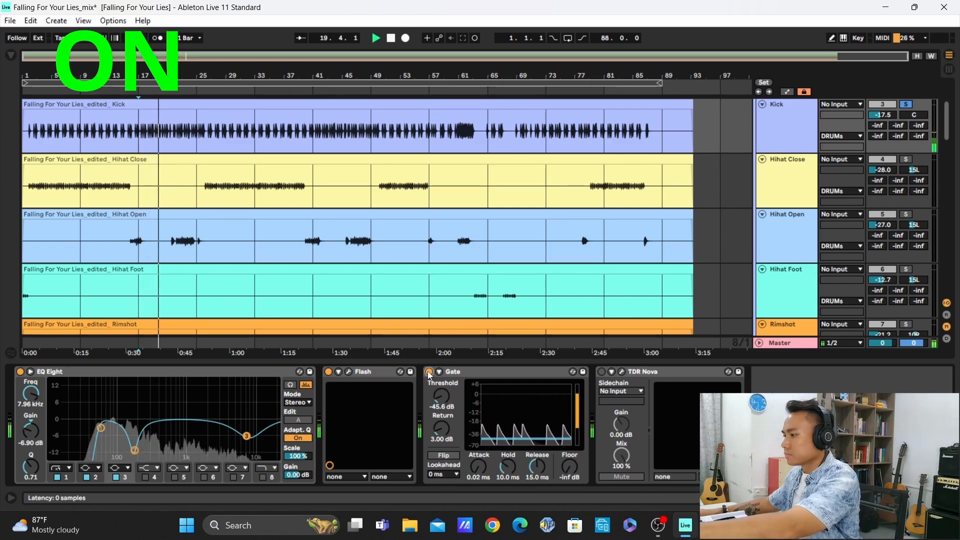
click(430, 373)
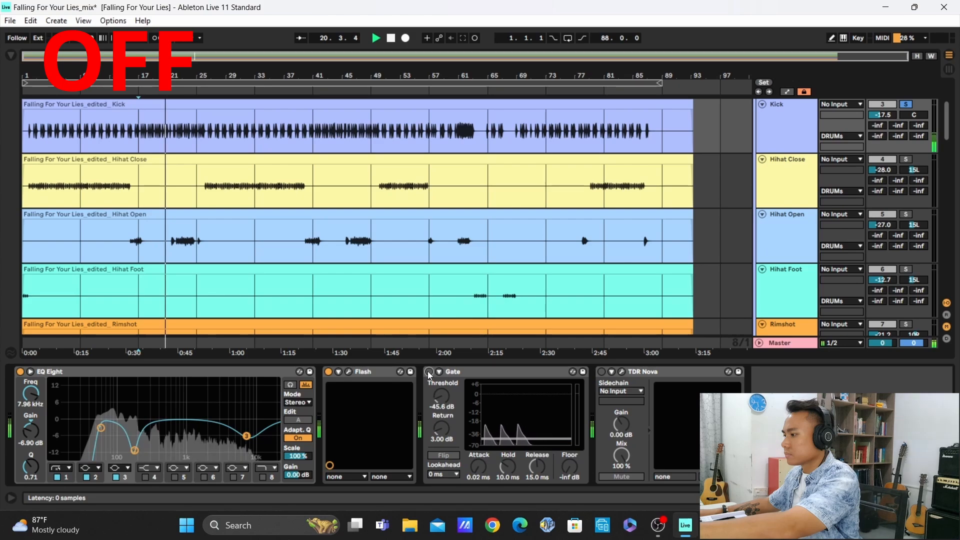
click(429, 373)
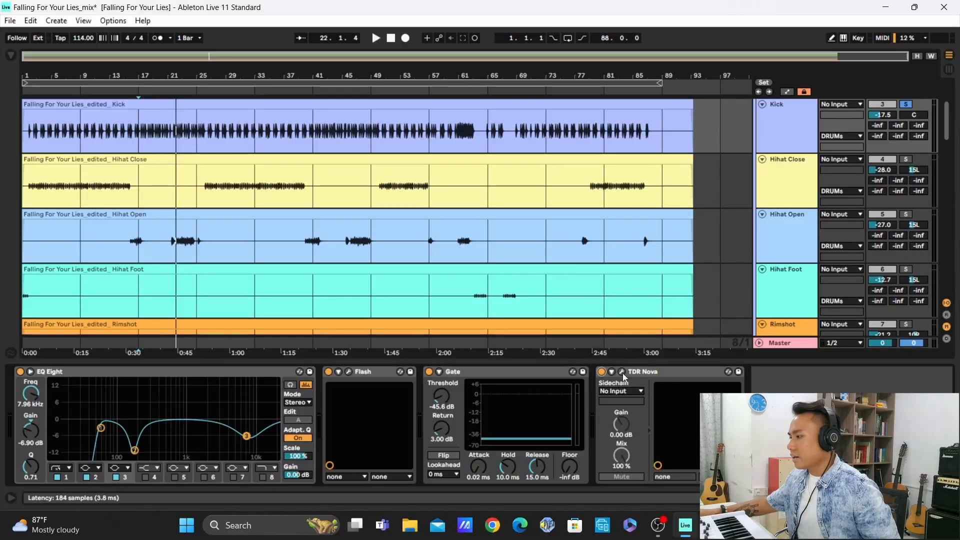
Open TDR Nova on the kick and compare its dynamic EQ bypassed and active during playback, leaving it active
click(623, 373)
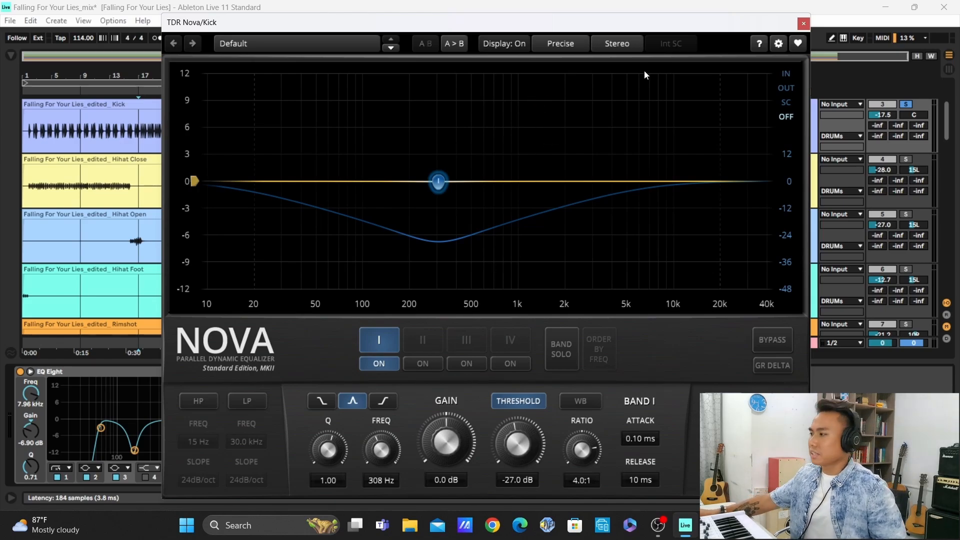
key(space)
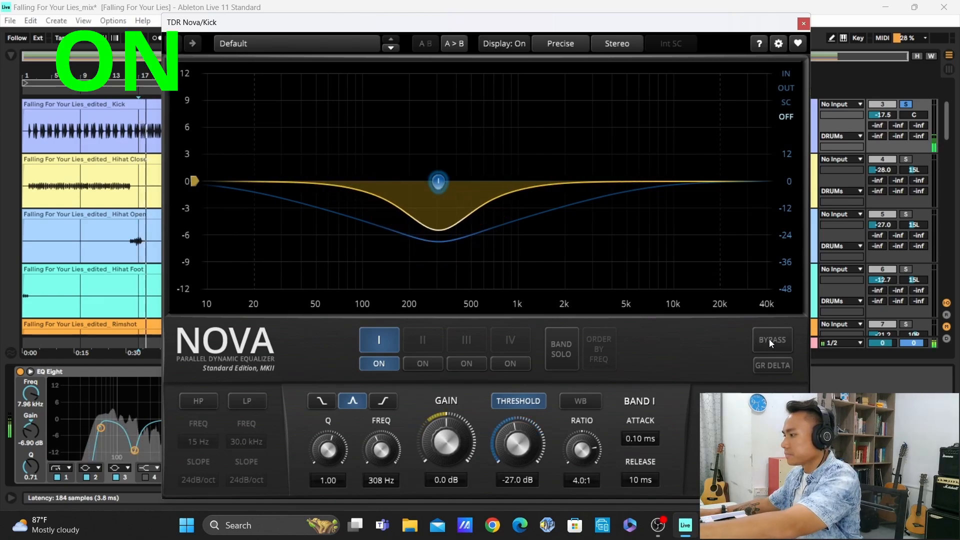
click(770, 336)
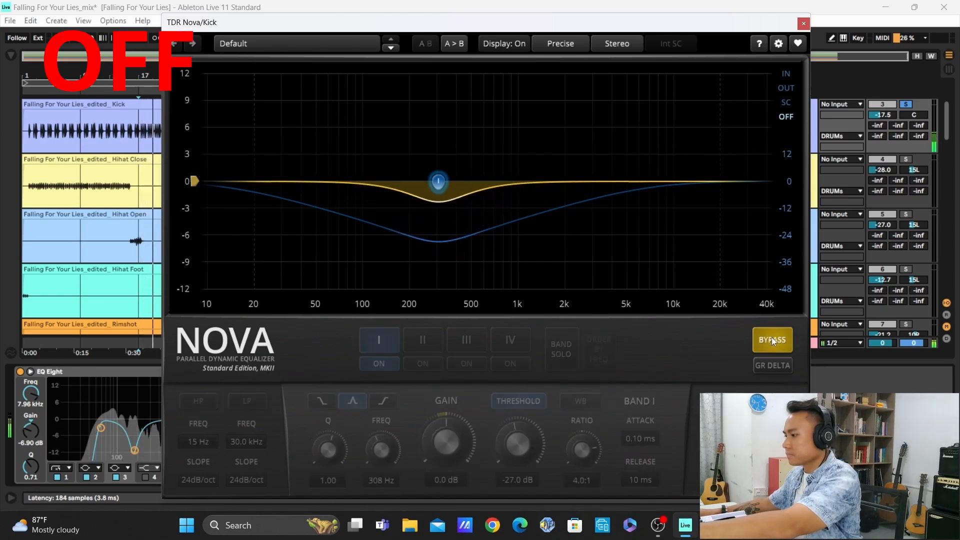
click(772, 337)
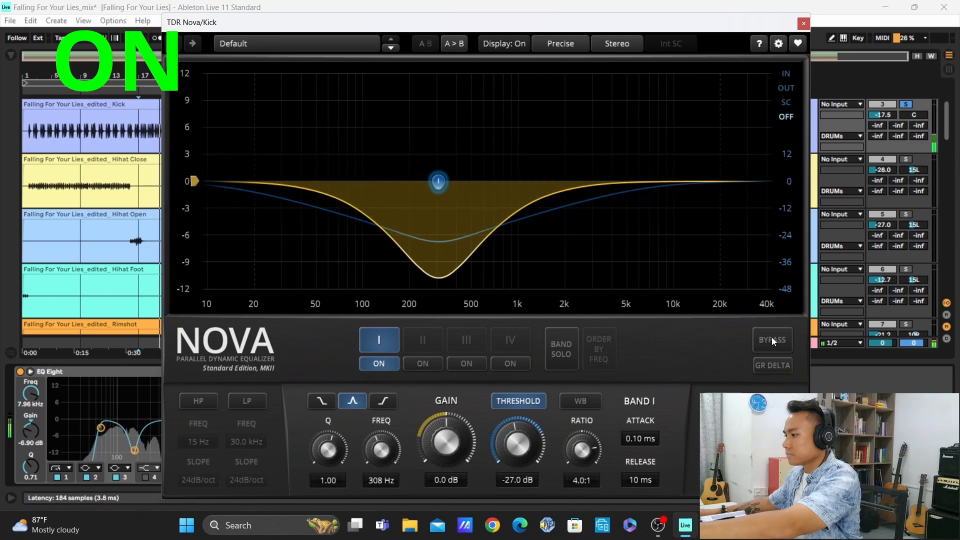
click(773, 337)
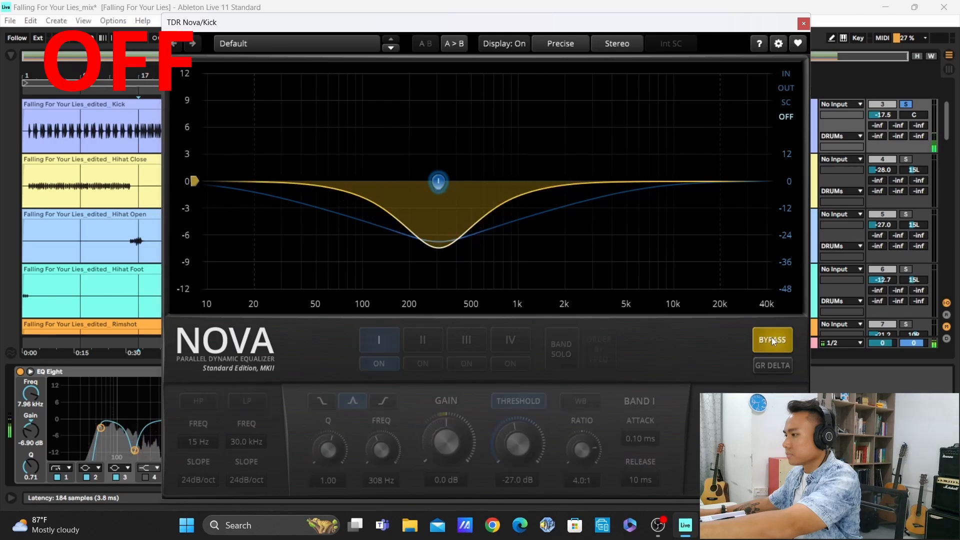
click(772, 338)
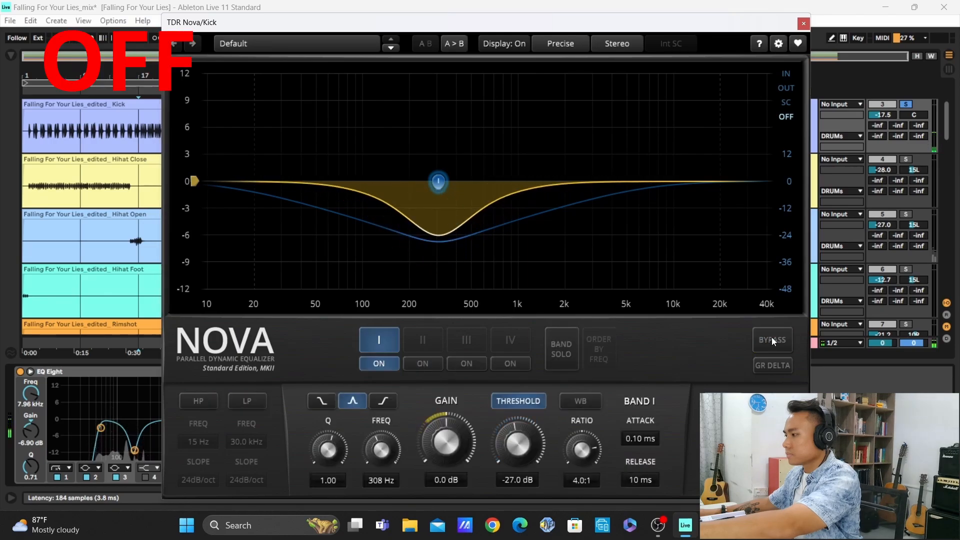
click(772, 337)
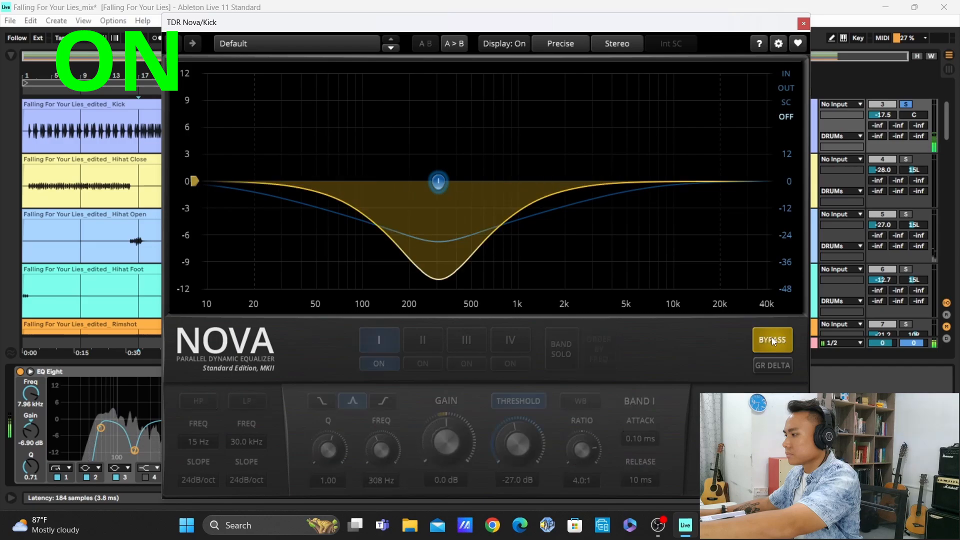
click(772, 337)
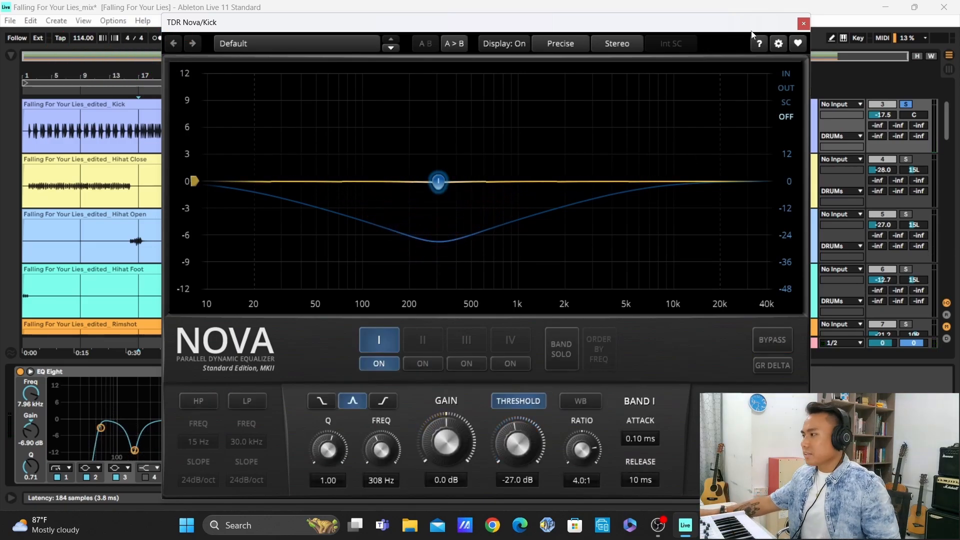
Close the kick's TDR Nova window and start playback of the soloed Ride track from bar 18
click(803, 24)
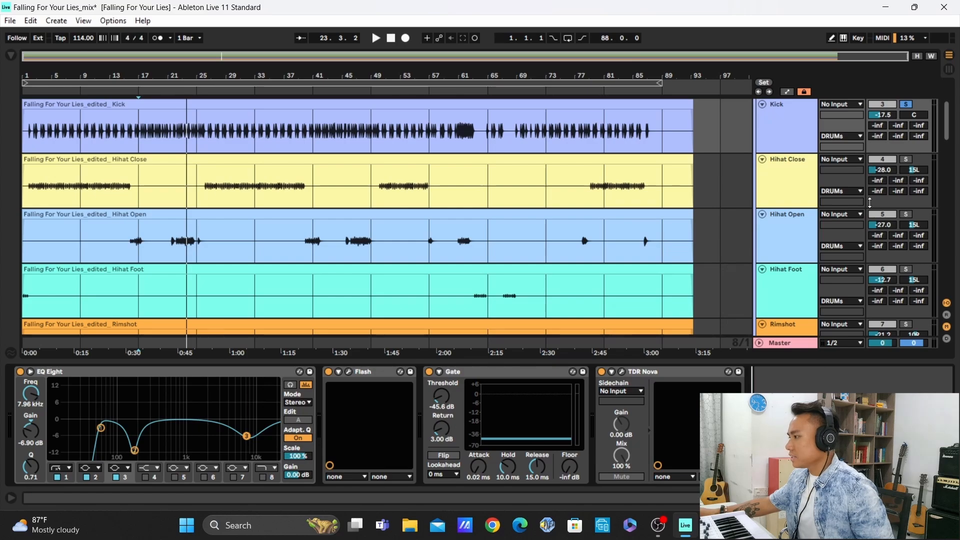
scroll(870, 203, down, 5)
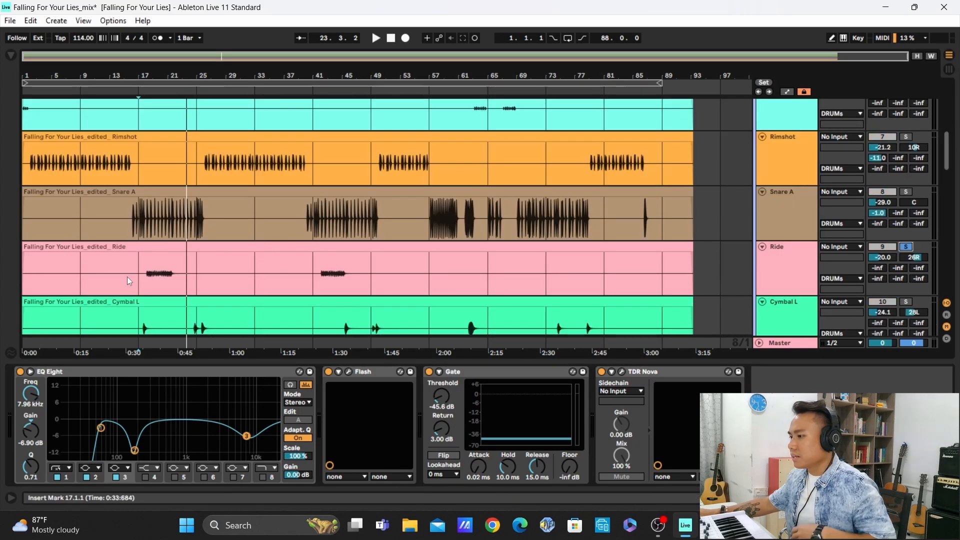
ctrl+scroll(151, 275, up, 3)
ctrl+scroll(150, 274, up, 2)
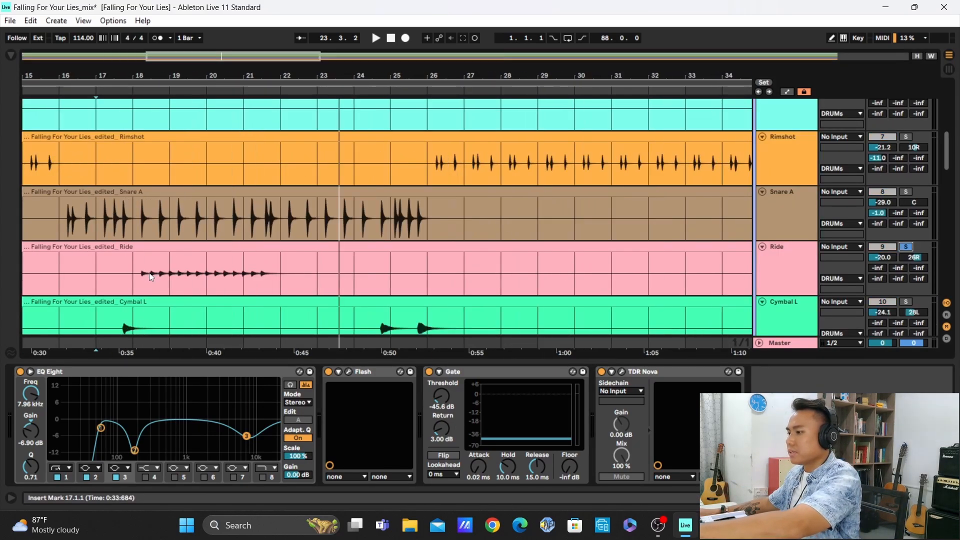
click(149, 272)
key(space)
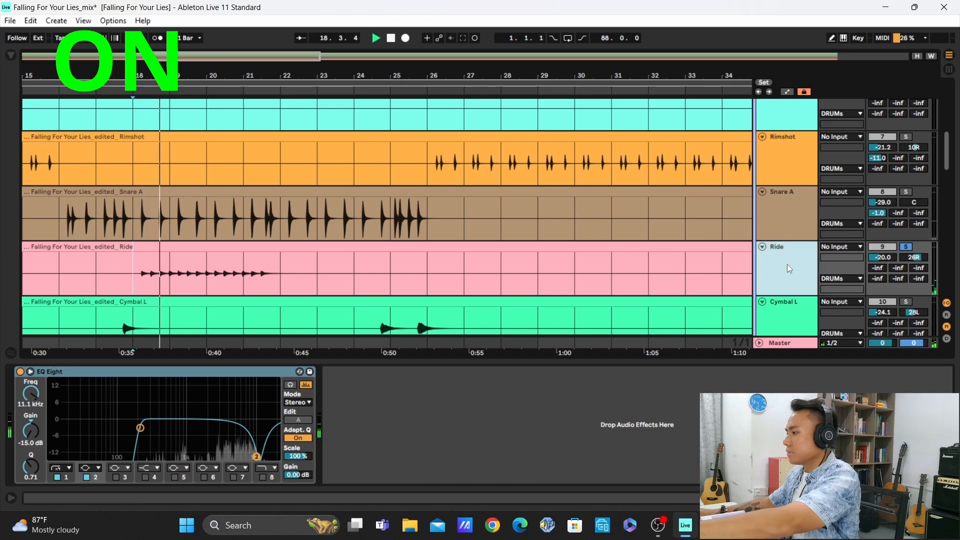
Compare the Ride with EQ Eight off and on using the enlarged curve display, leaving EQ Eight on and the display collapsed
click(290, 385)
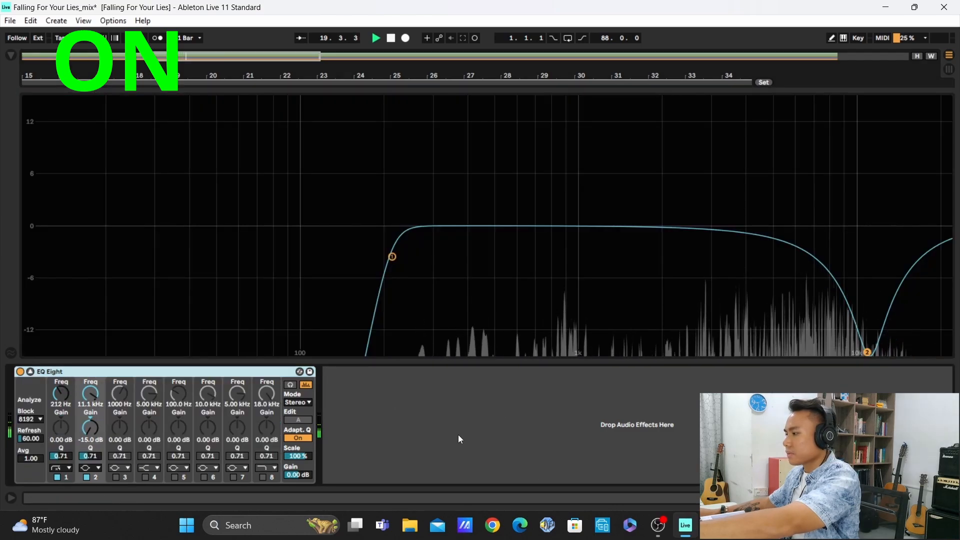
click(20, 372)
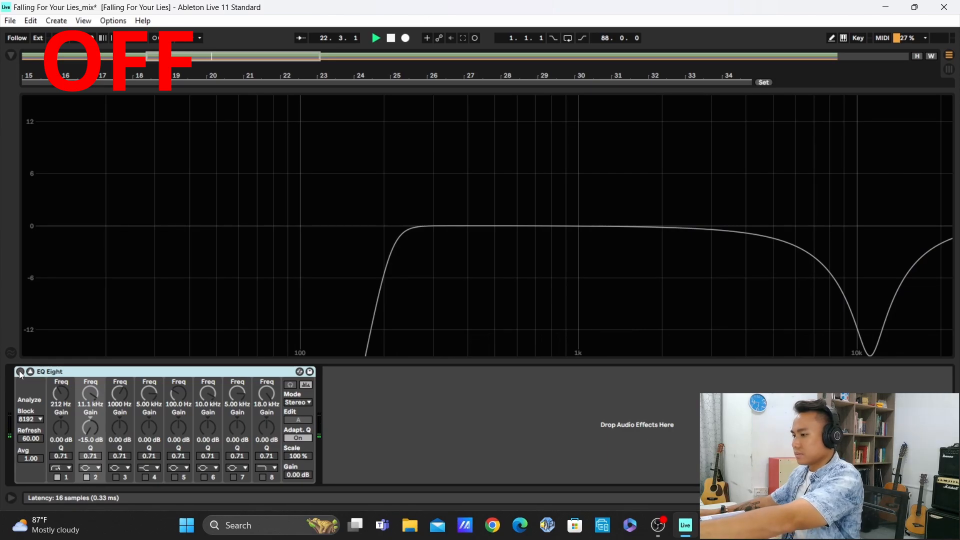
click(20, 372)
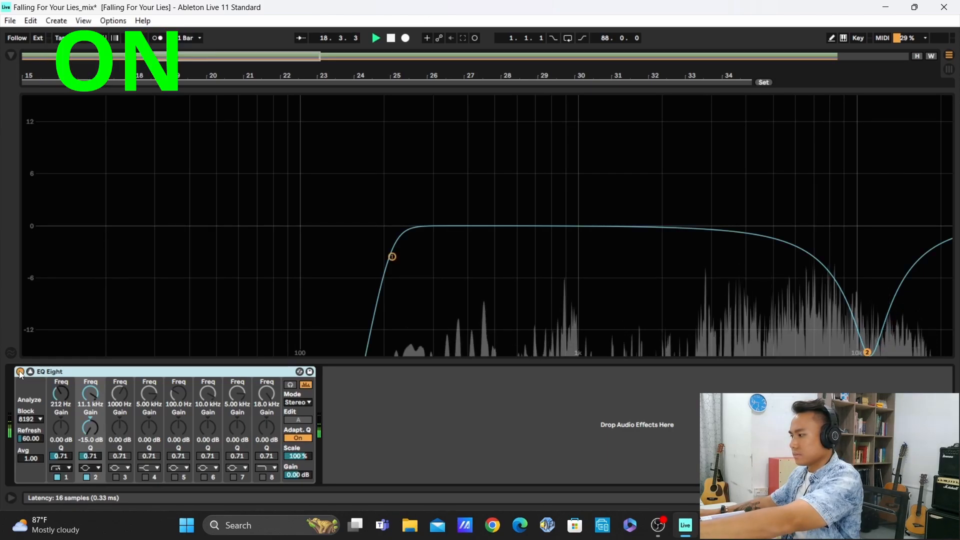
click(20, 371)
click(19, 371)
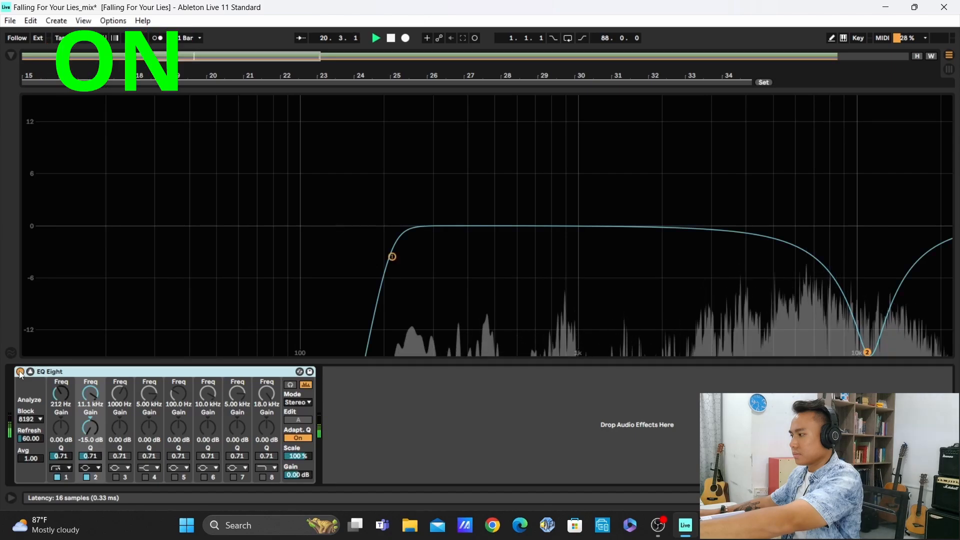
click(20, 372)
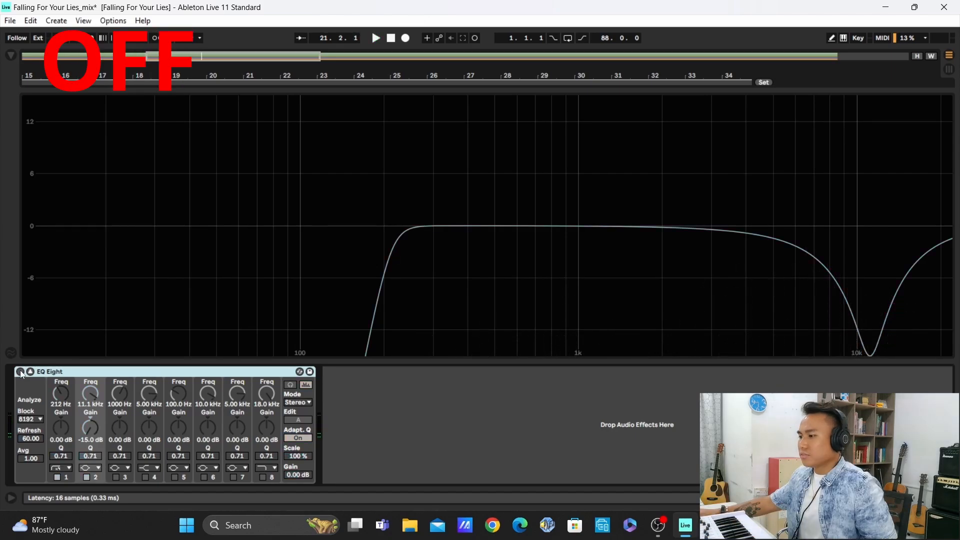
click(19, 372)
click(290, 384)
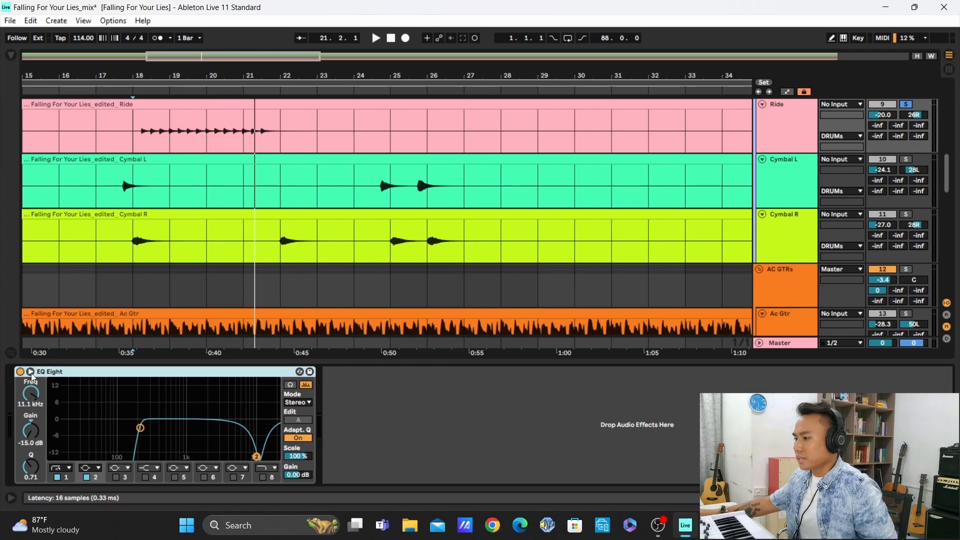
click(291, 385)
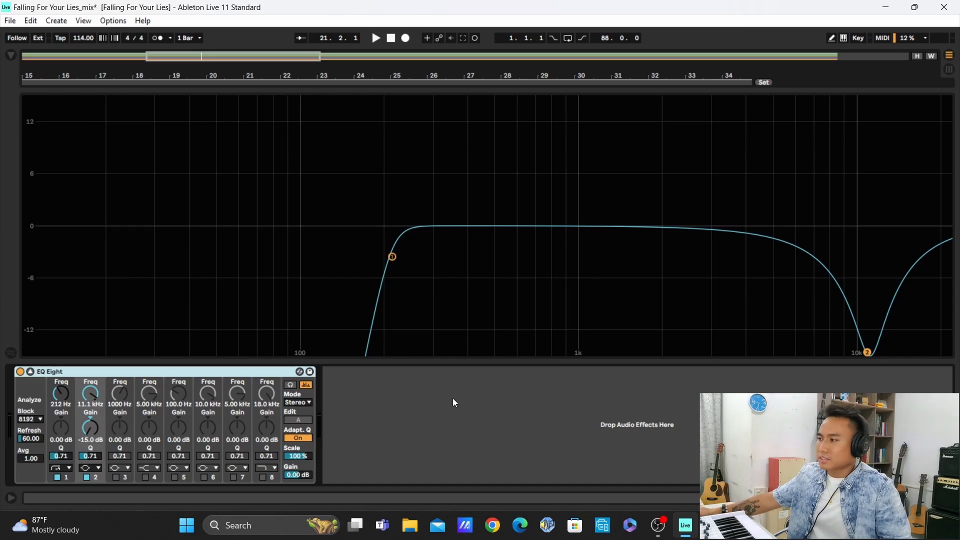
click(30, 372)
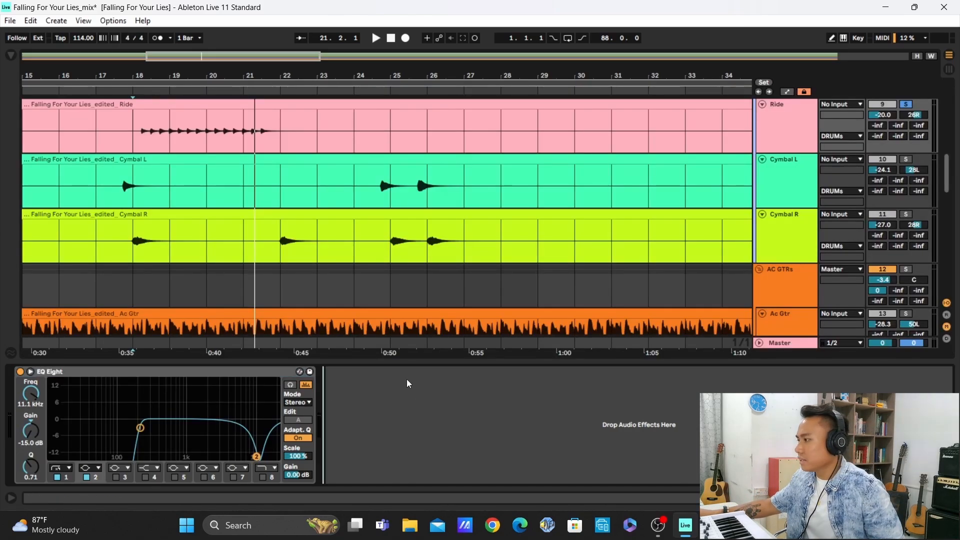
Solo the Snare A track and show its device chain during playback
scroll(790, 179, up, 5)
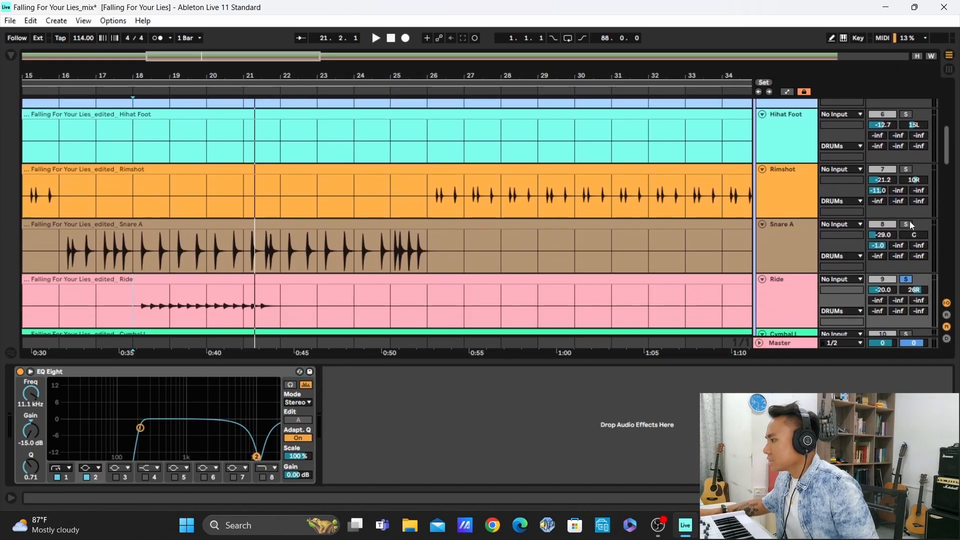
click(908, 225)
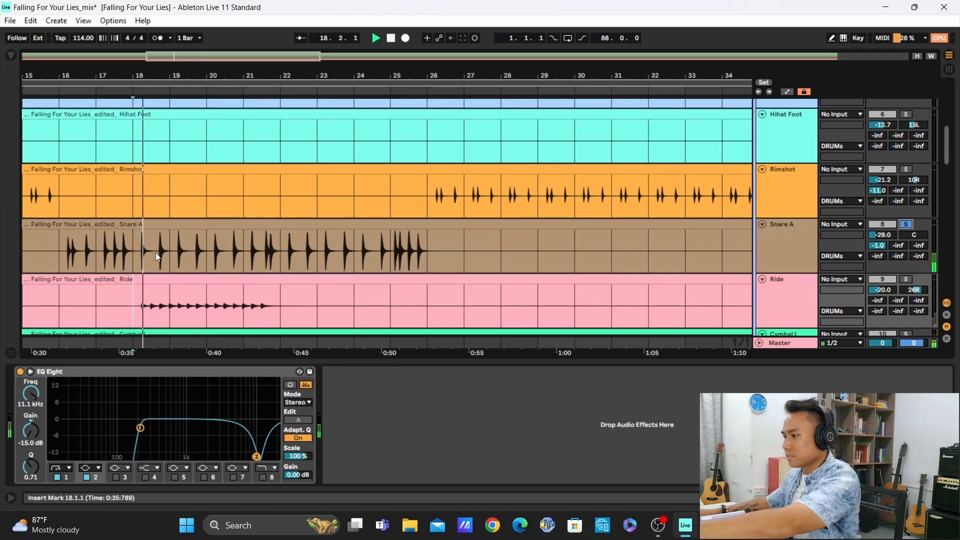
click(788, 265)
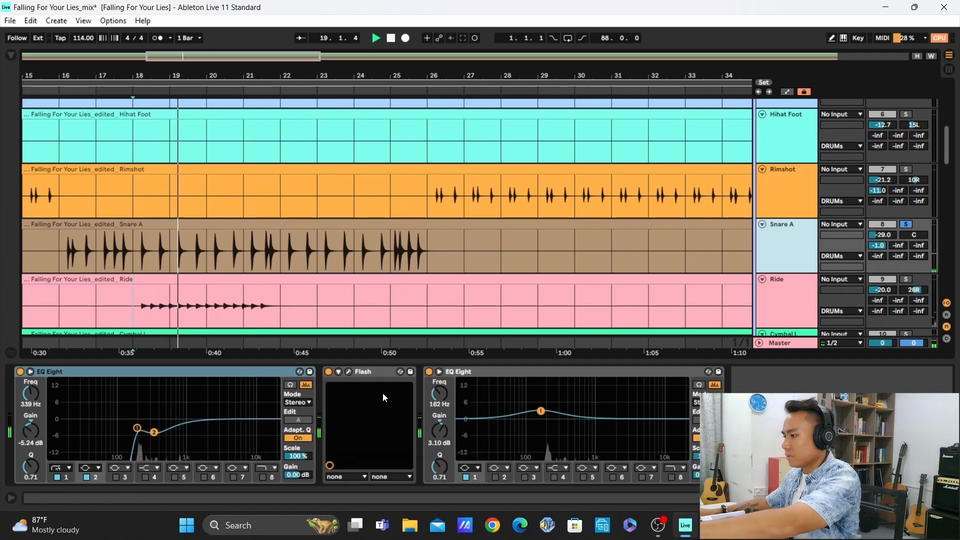
Switch off all three snare devices together: the first EQ Eight, Flash and the second EQ Eight
click(254, 375)
click(484, 381)
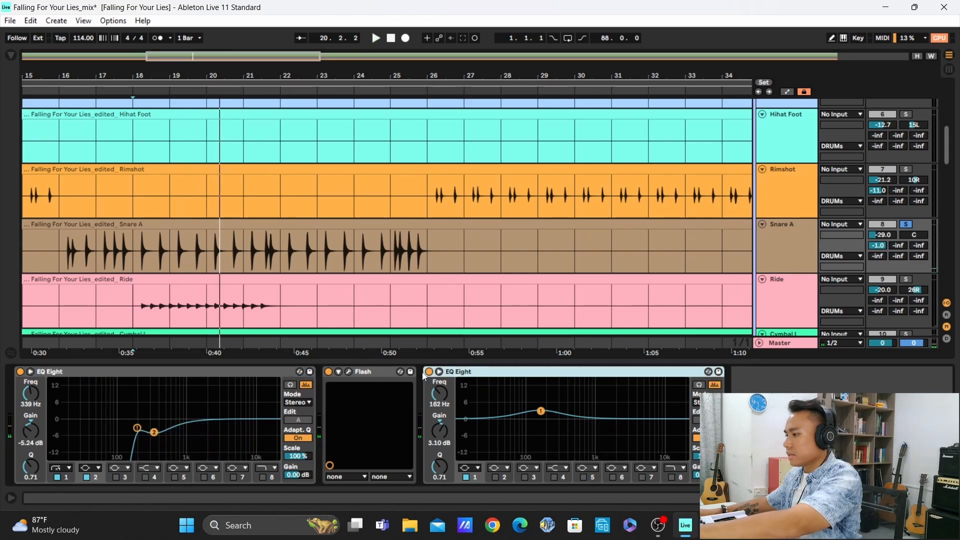
click(253, 371)
shift+click(458, 371)
click(429, 372)
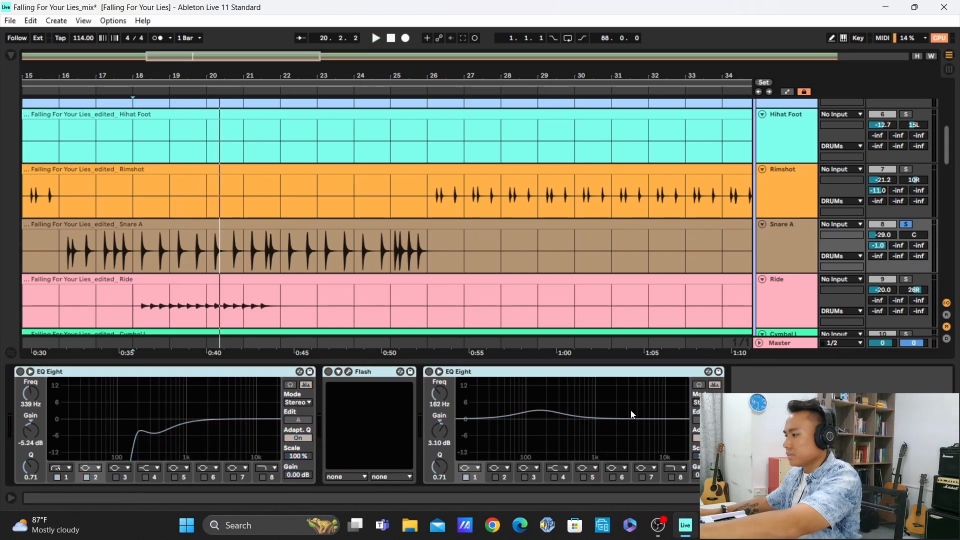
click(765, 425)
Compare the snare with its first EQ Eight on and off using the enlarged curve display, leaving it on and the display collapsed
click(30, 372)
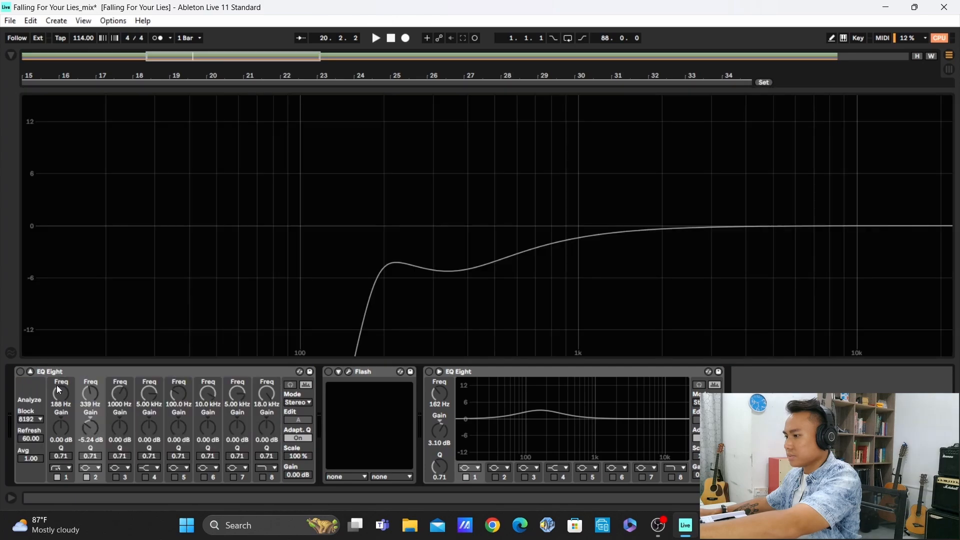
click(19, 371)
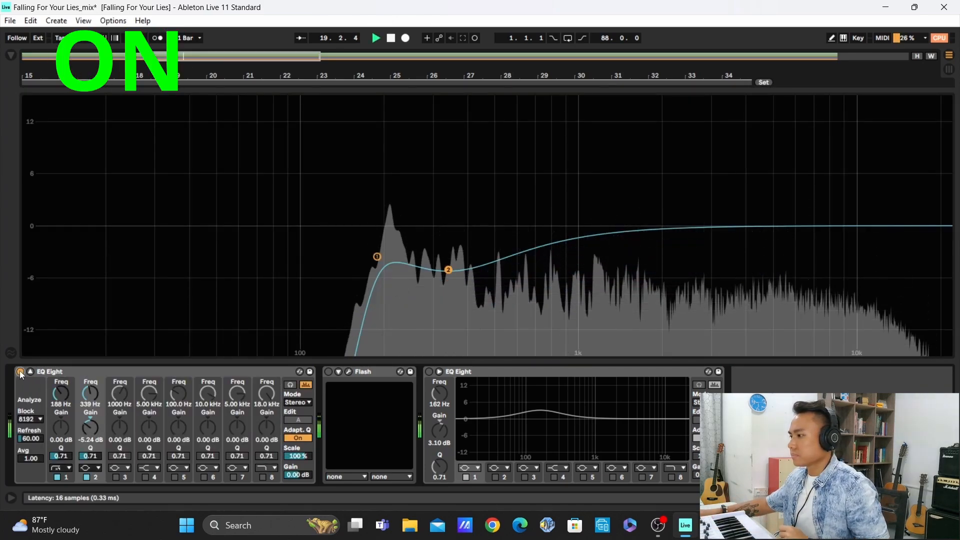
click(19, 371)
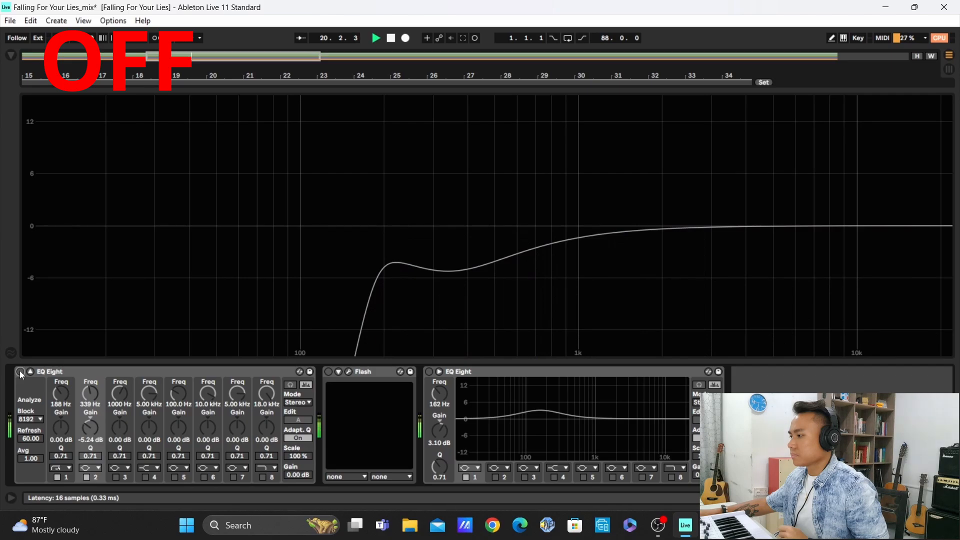
click(20, 371)
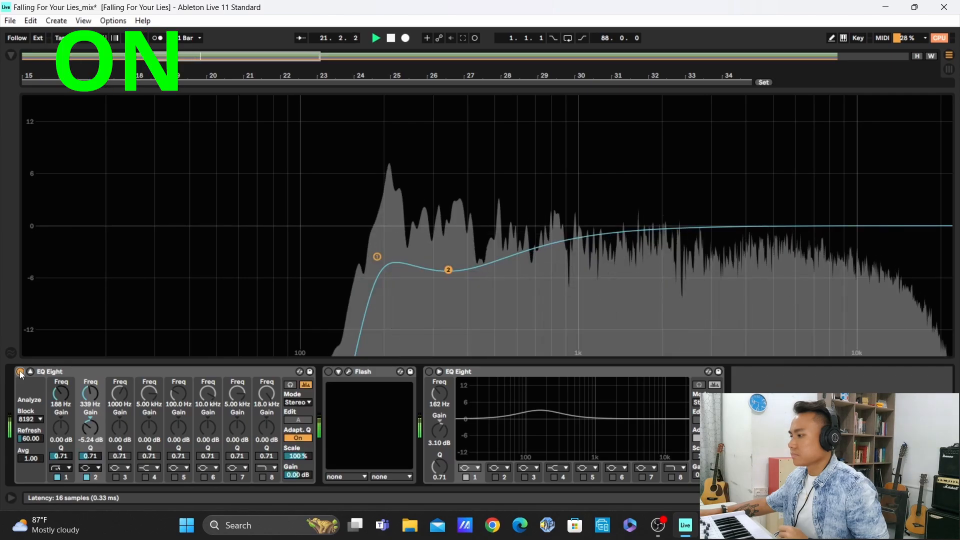
key(space)
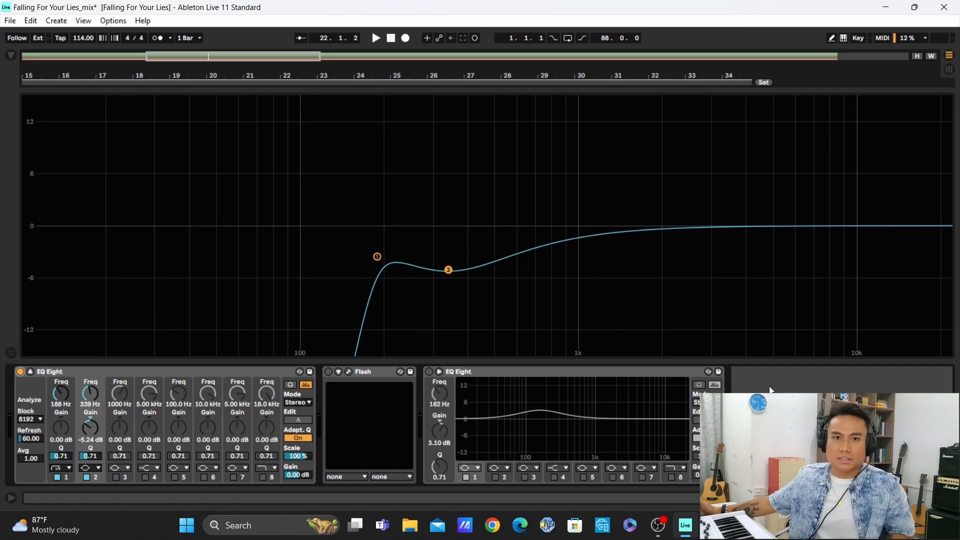
click(30, 371)
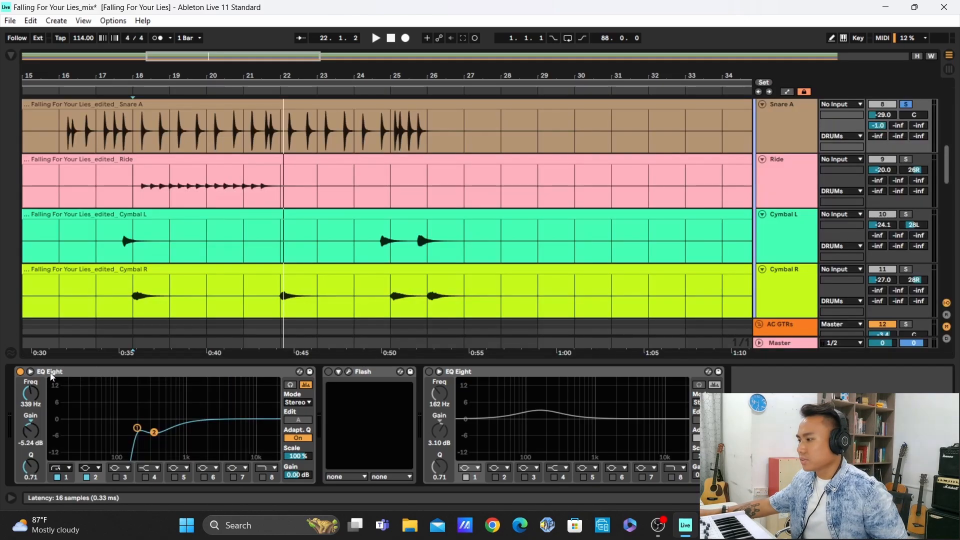
Open the snare's Flash plug-in, compare the sound with it off and on during playback, and close its window with Flash enabled
click(349, 372)
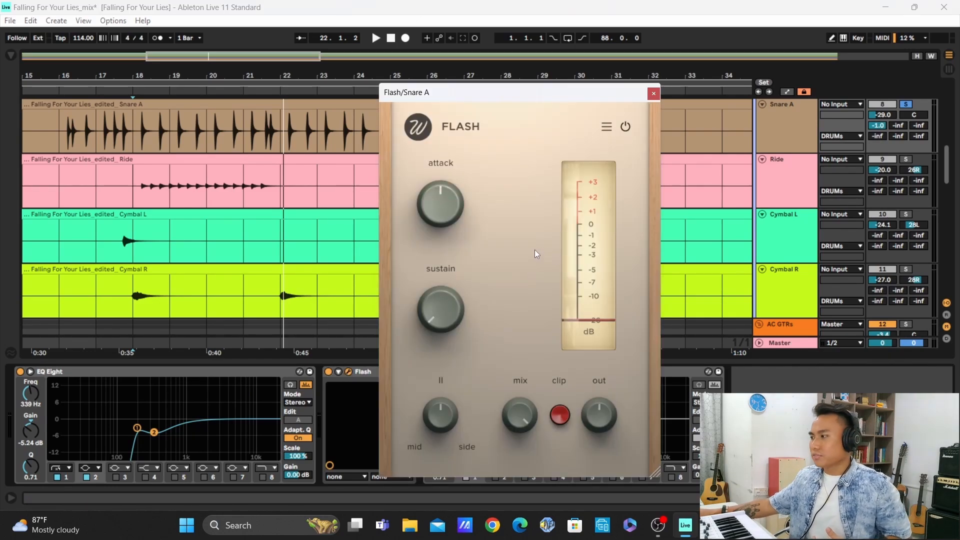
click(328, 372)
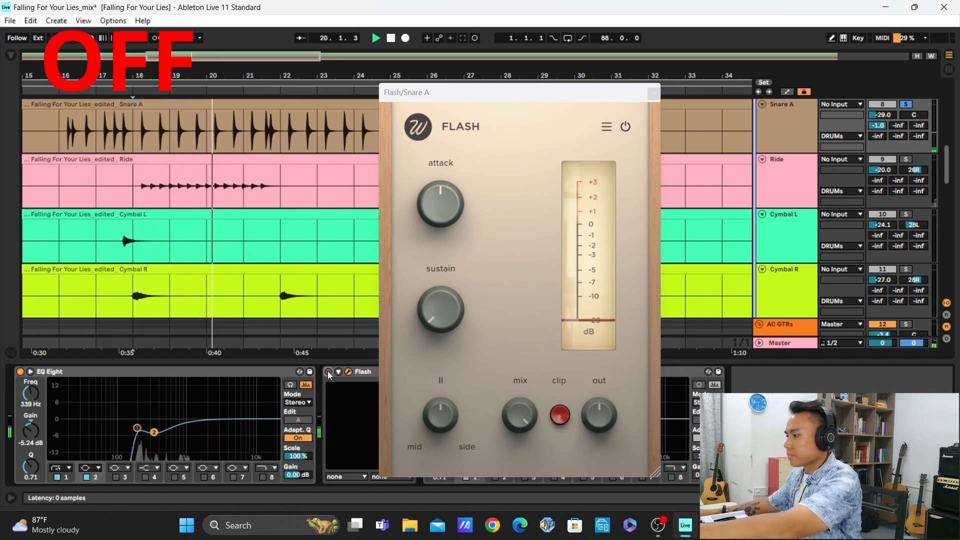
click(328, 372)
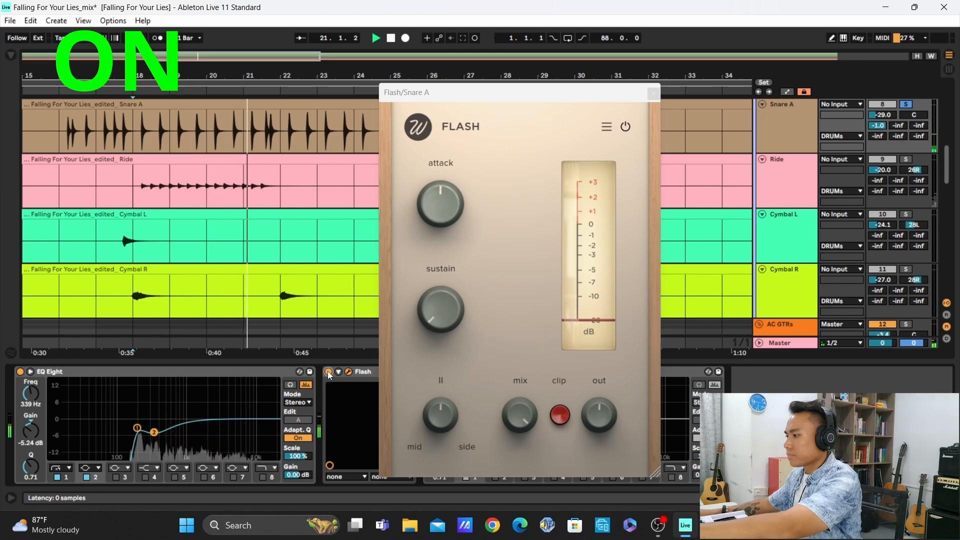
click(328, 371)
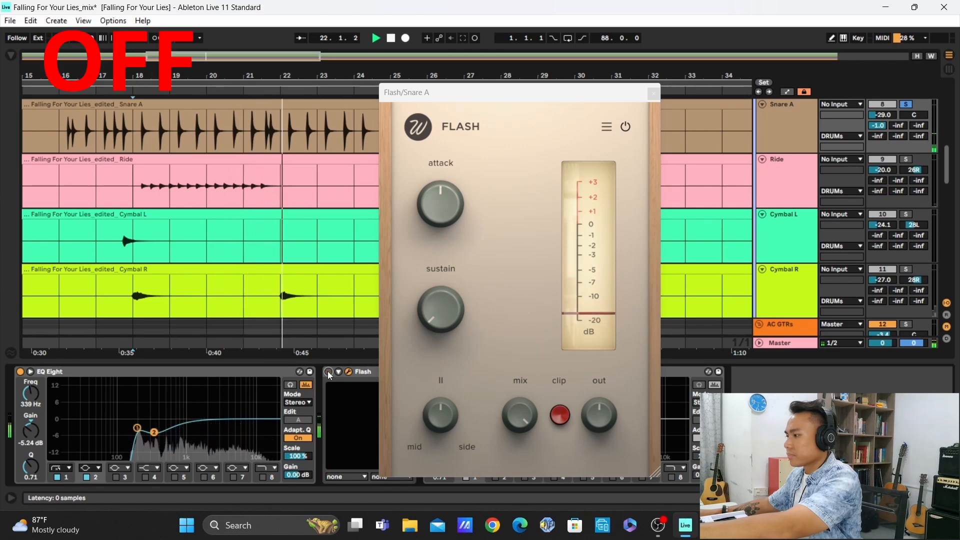
click(328, 372)
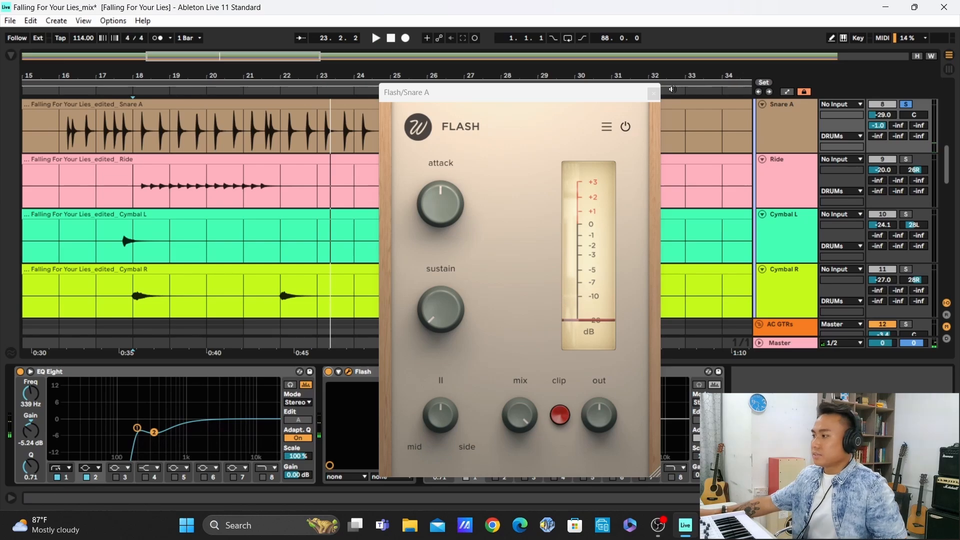
click(654, 94)
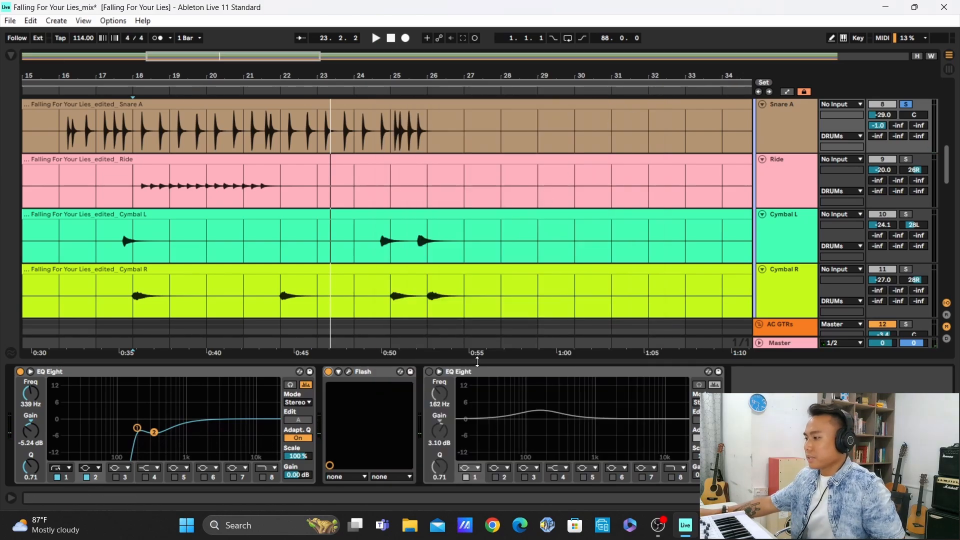
Compare the snare with its second EQ Eight off and on during playback using the enlarged curve display, leaving it on
click(429, 373)
click(439, 372)
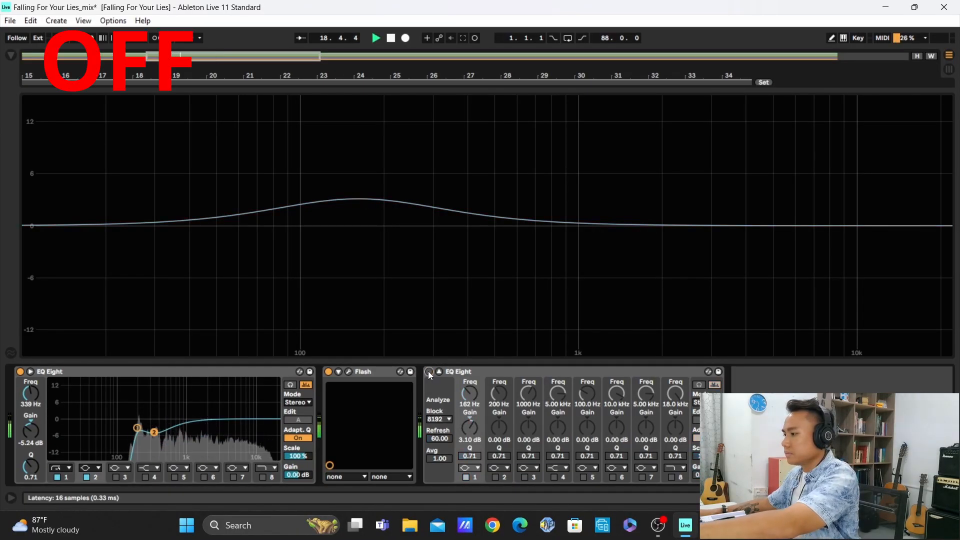
click(429, 371)
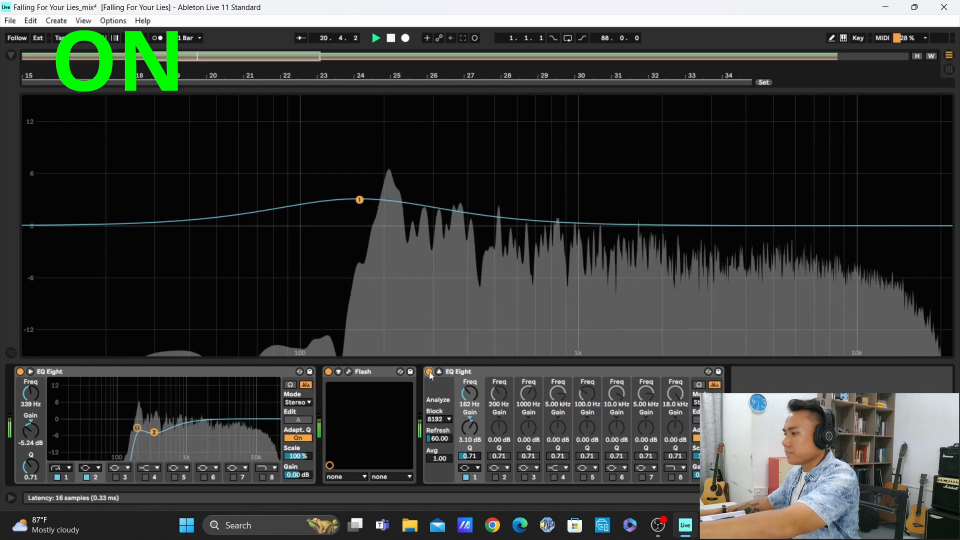
click(429, 372)
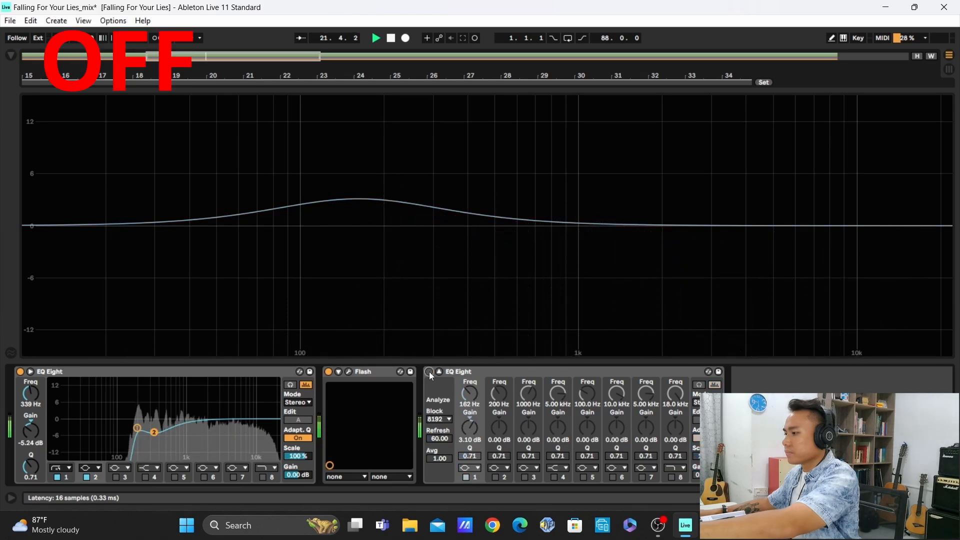
click(429, 372)
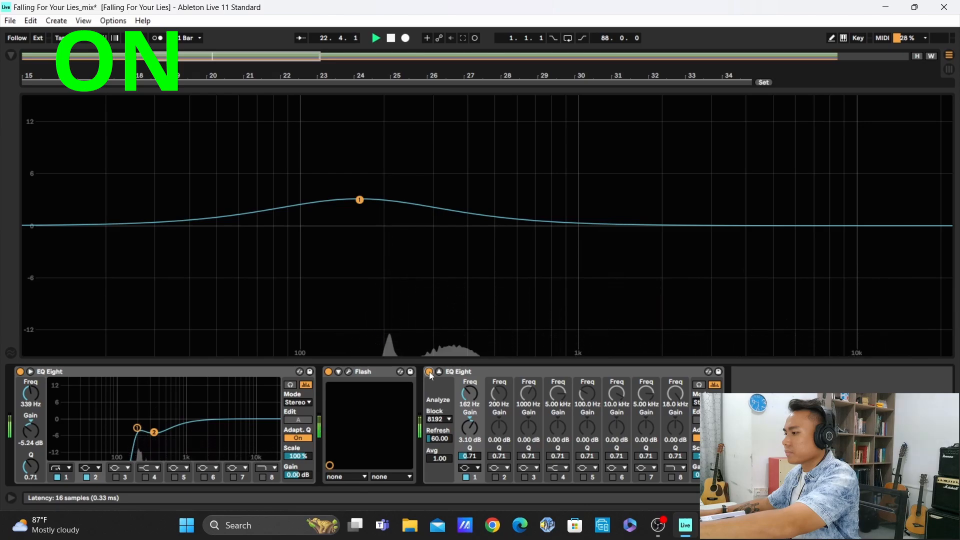
click(429, 371)
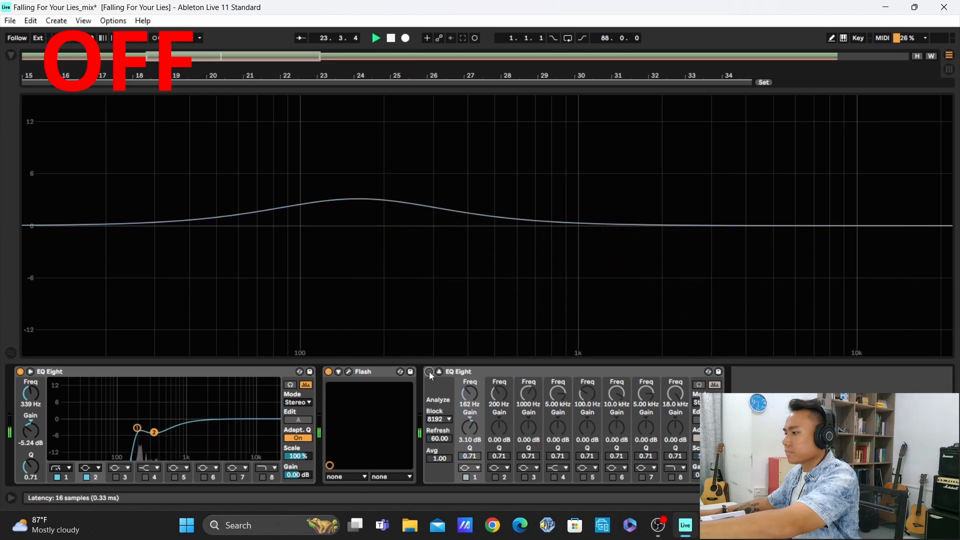
click(430, 371)
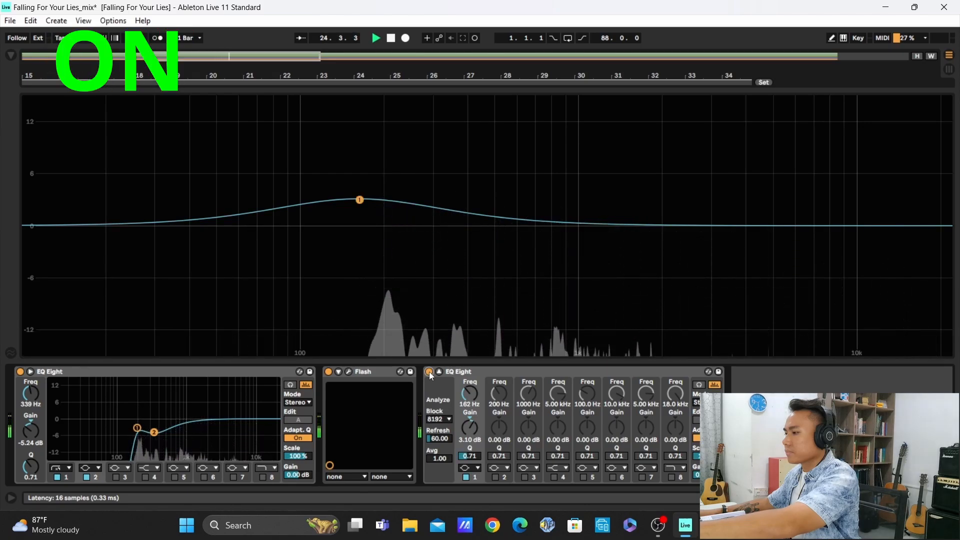
Collapse the snare's enlarged EQ display, then solo the Hihat Open track and play it from bar 22
click(440, 371)
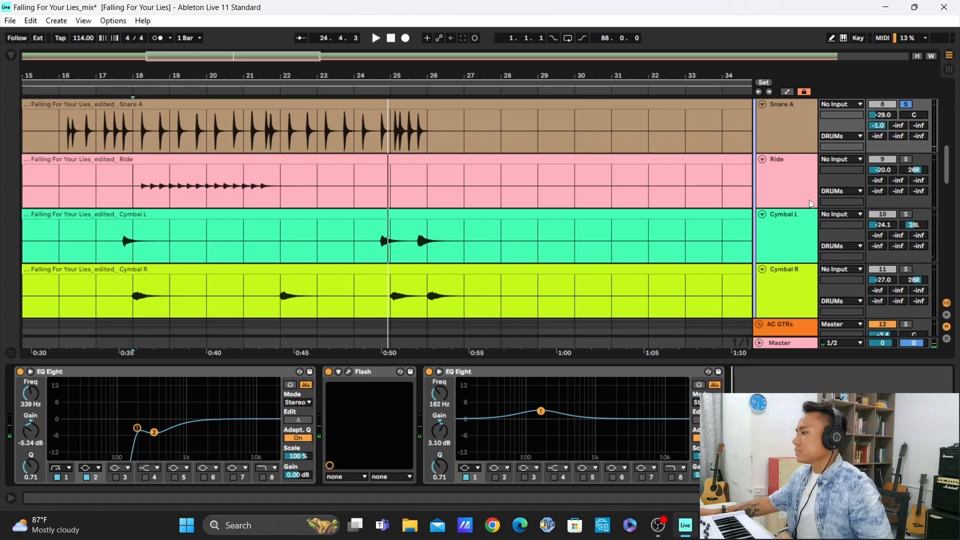
scroll(812, 203, up, 5)
click(904, 191)
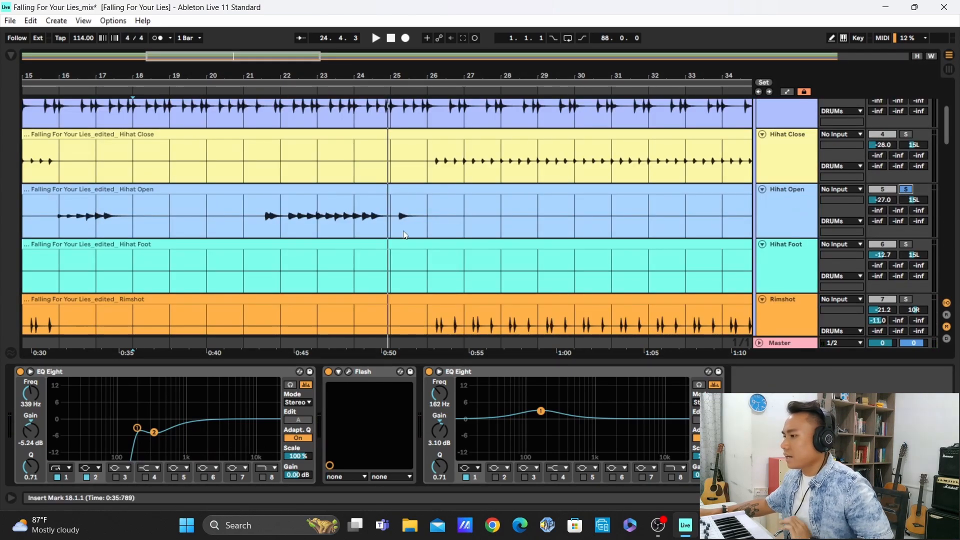
click(282, 217)
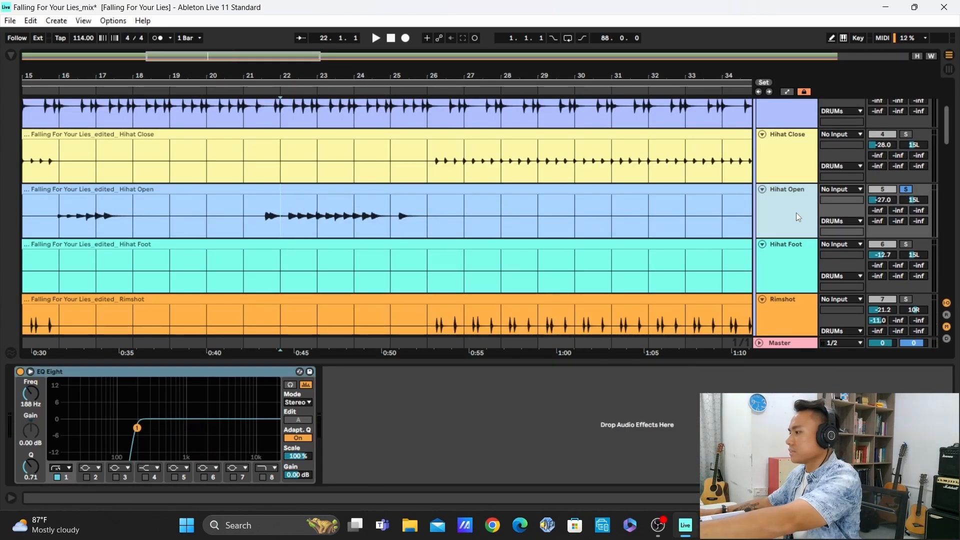
key(space)
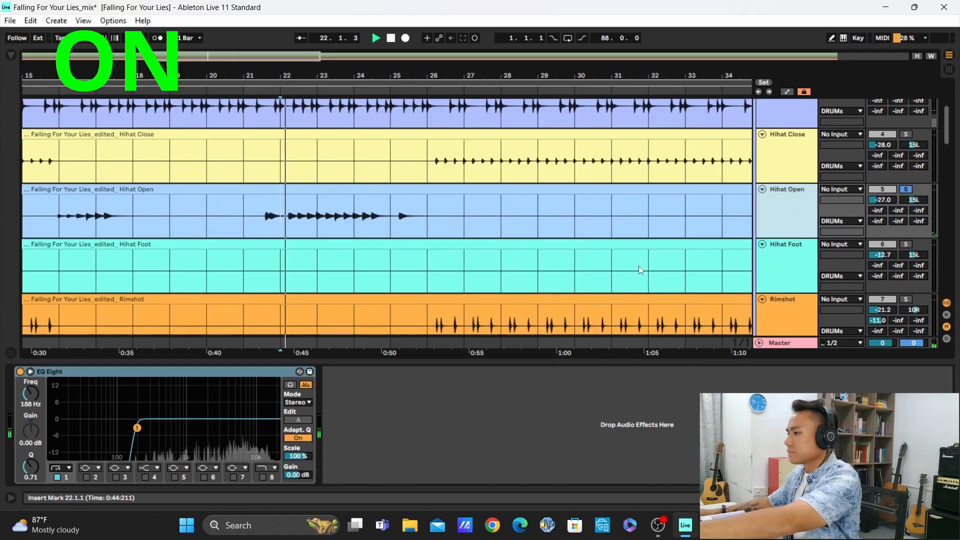
Compare Hihat Open with its EQ Eight off and on using the enlarged curve display, leaving it on and stopping playback
click(29, 373)
click(20, 372)
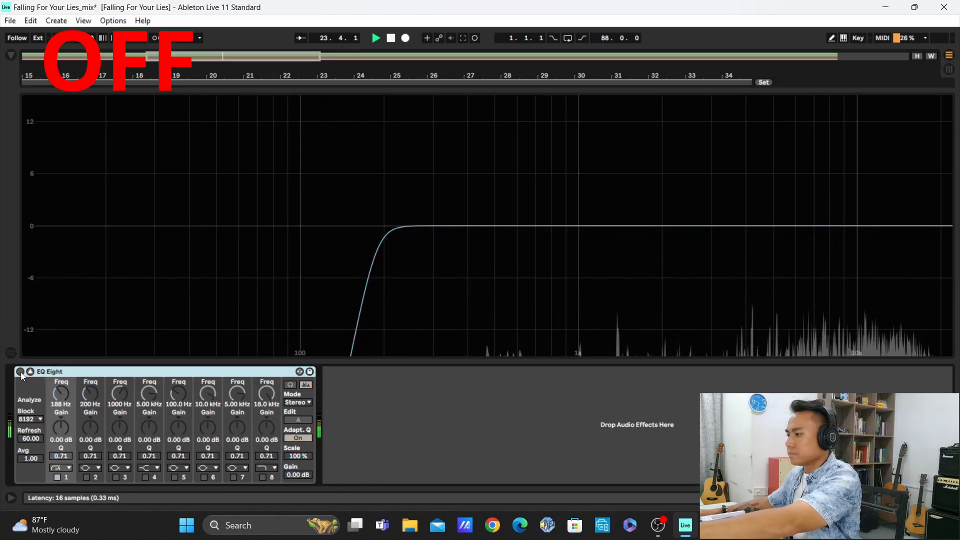
click(20, 372)
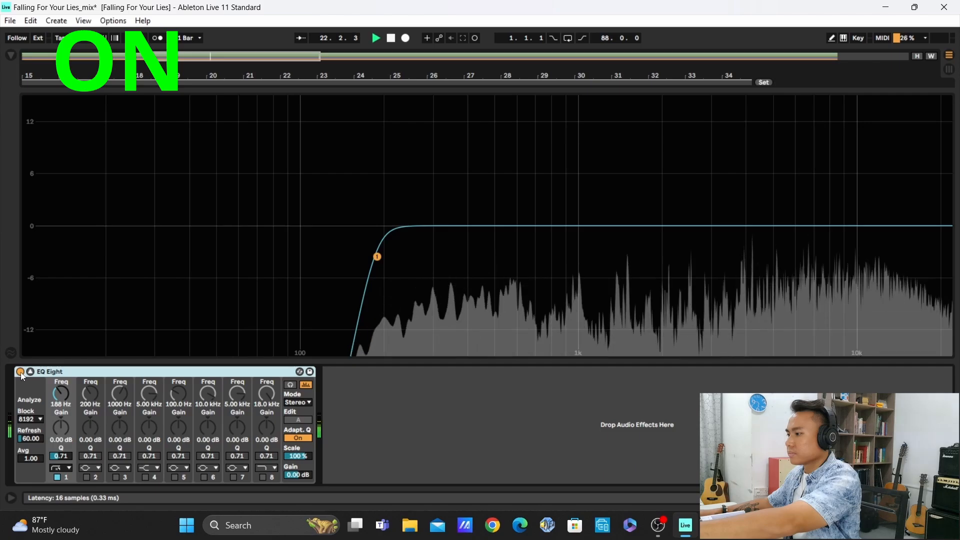
click(20, 372)
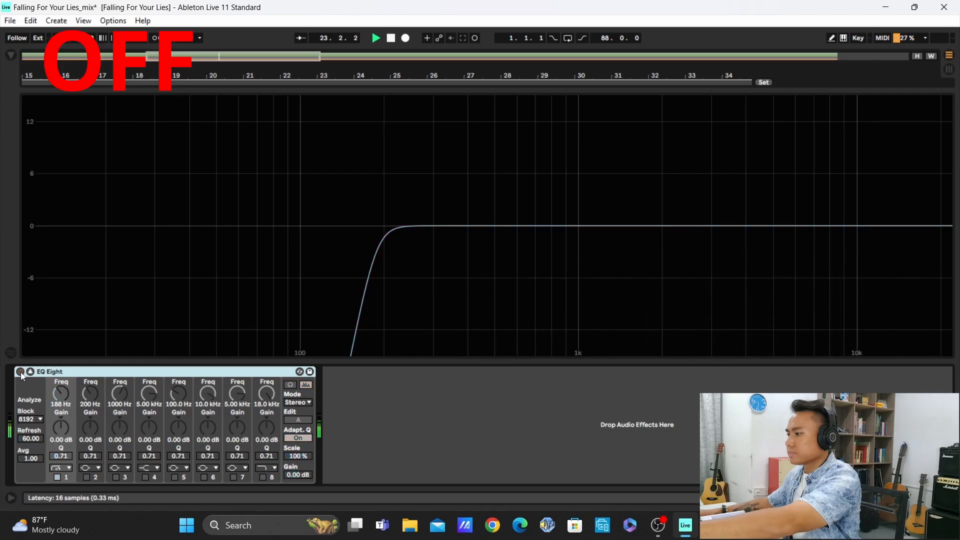
click(20, 372)
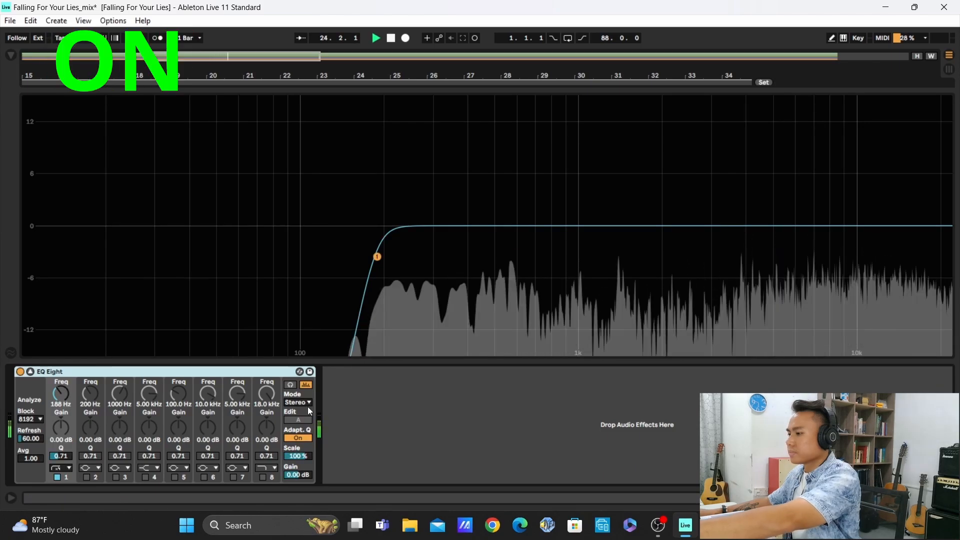
key(space)
click(377, 401)
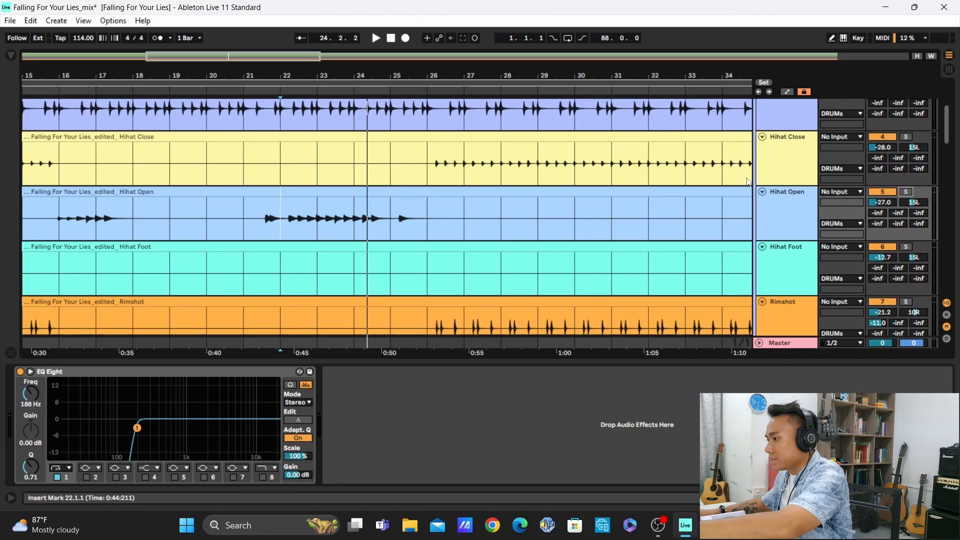
Solo the Hihat Close track and play it from bar 26 with its EQ Eight curve display enlarged
scroll(749, 182, up, 2)
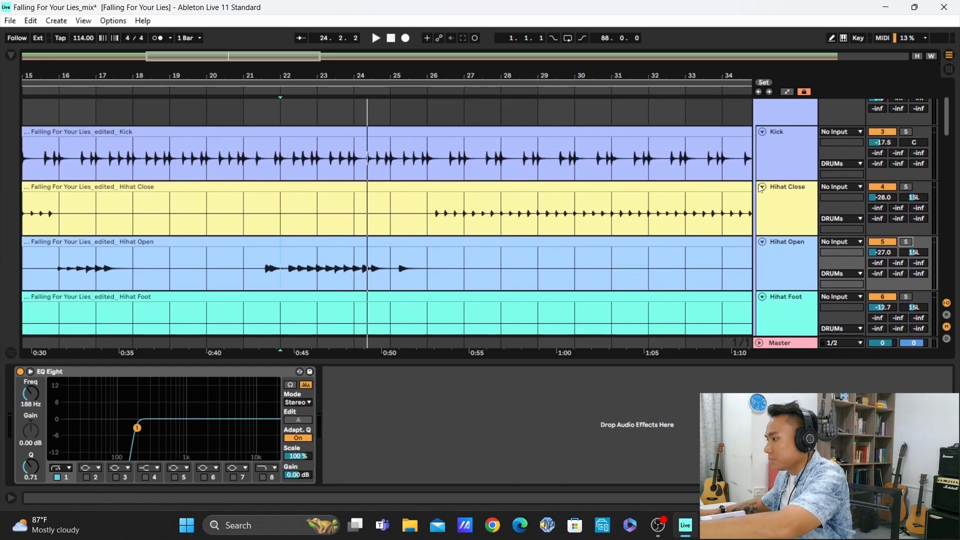
click(436, 213)
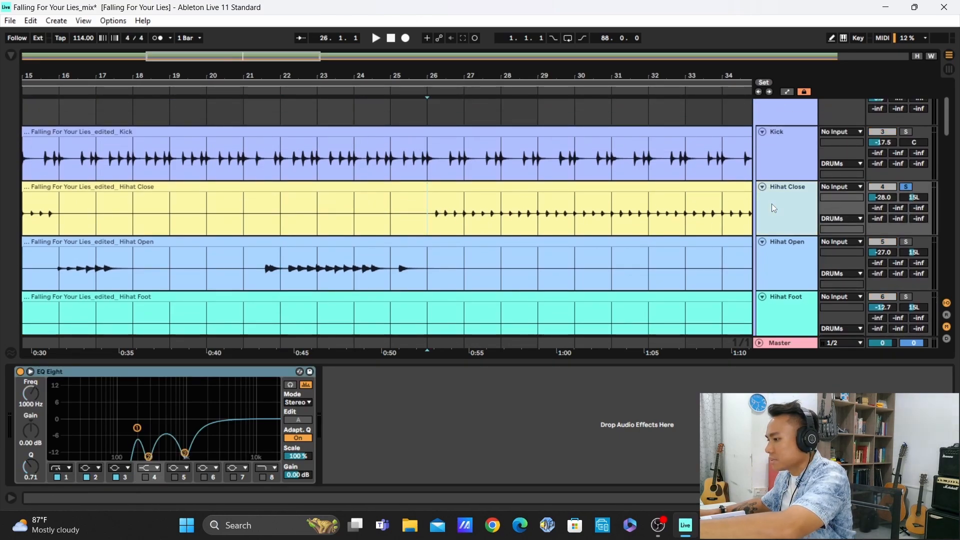
click(31, 372)
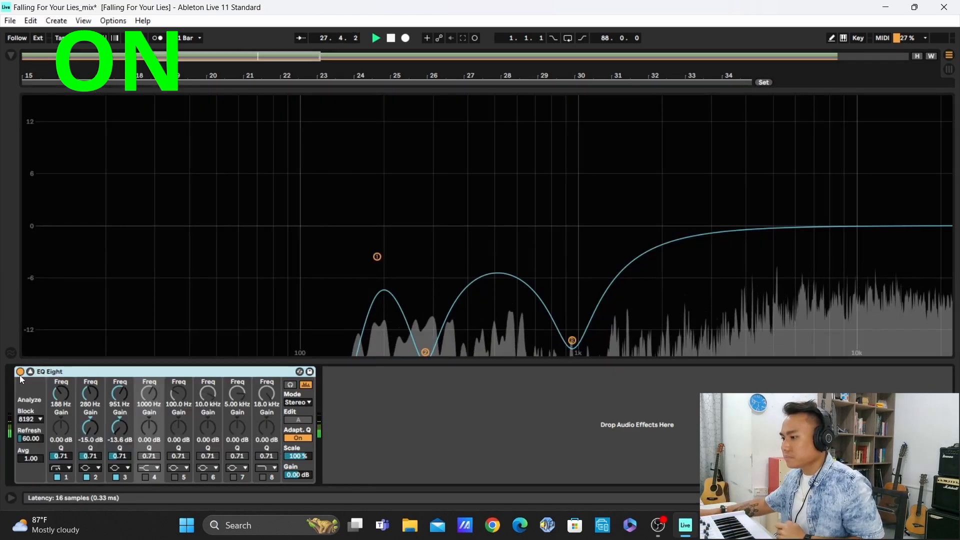
Compare Hihat Close with its EQ Eight off and on during playback, leaving it on and the display collapsed
click(20, 372)
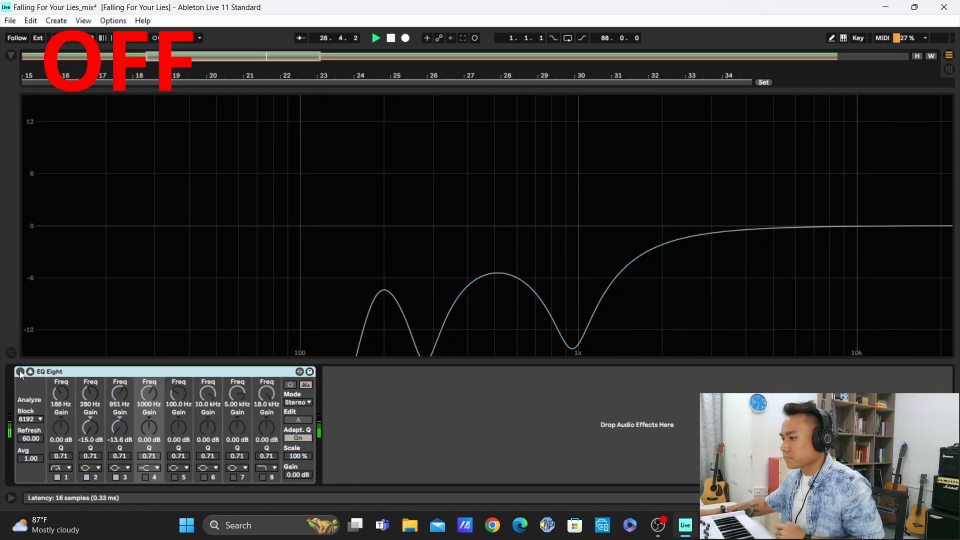
click(20, 371)
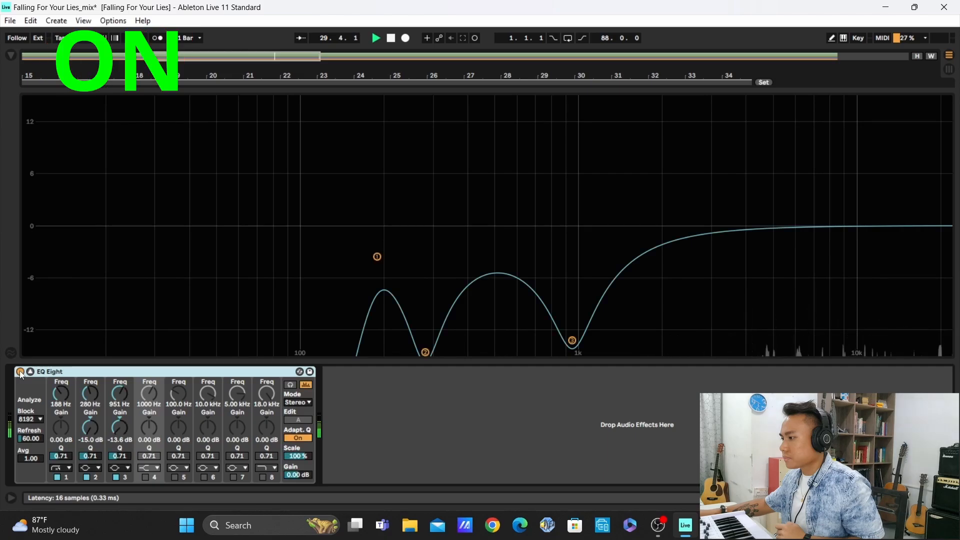
click(20, 372)
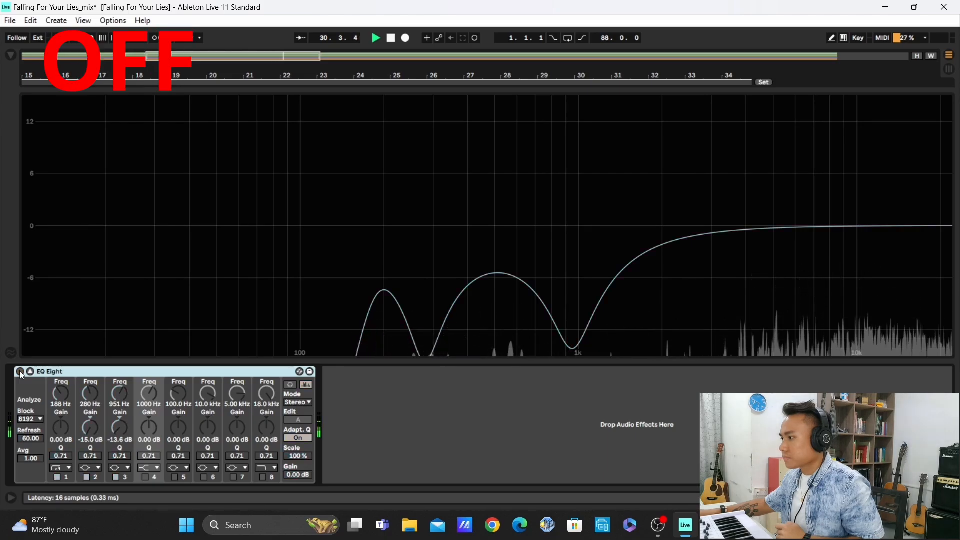
click(20, 371)
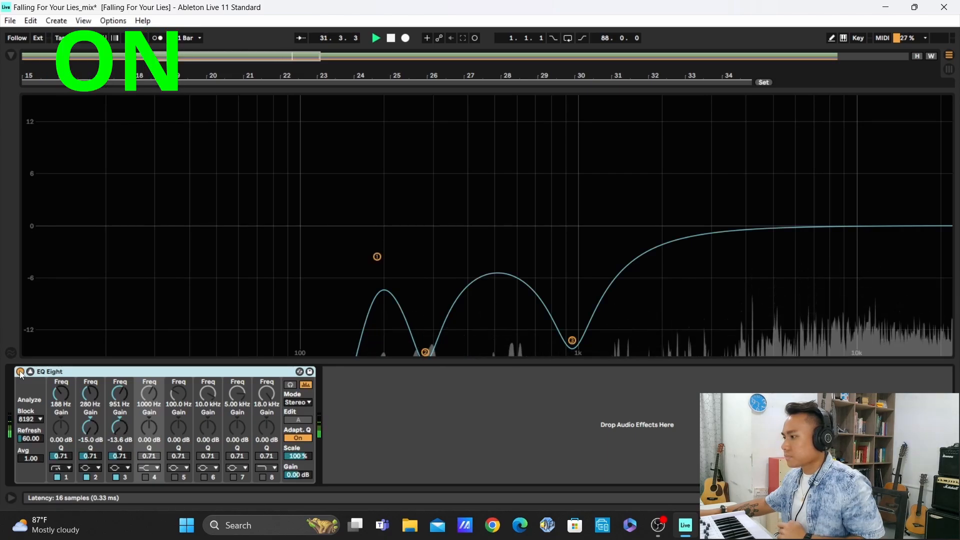
click(388, 393)
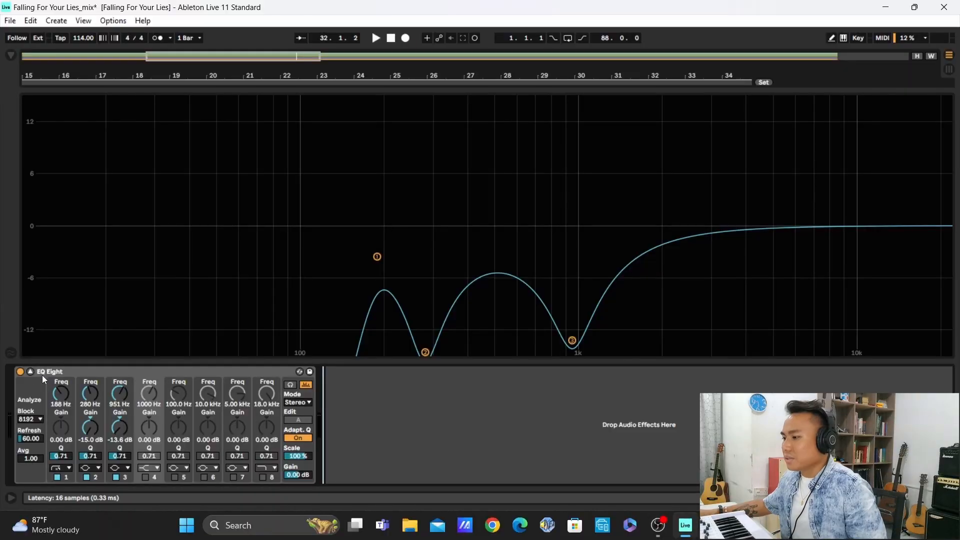
click(31, 371)
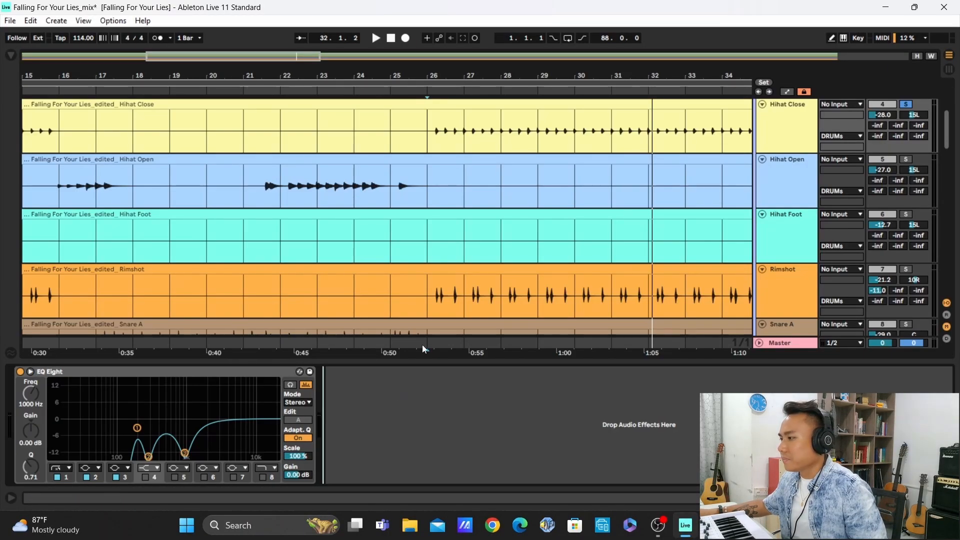
Solo the Rimshot track and play it from bar 26 with its EQ Eight and Flash switched off
scroll(779, 161, down, 5)
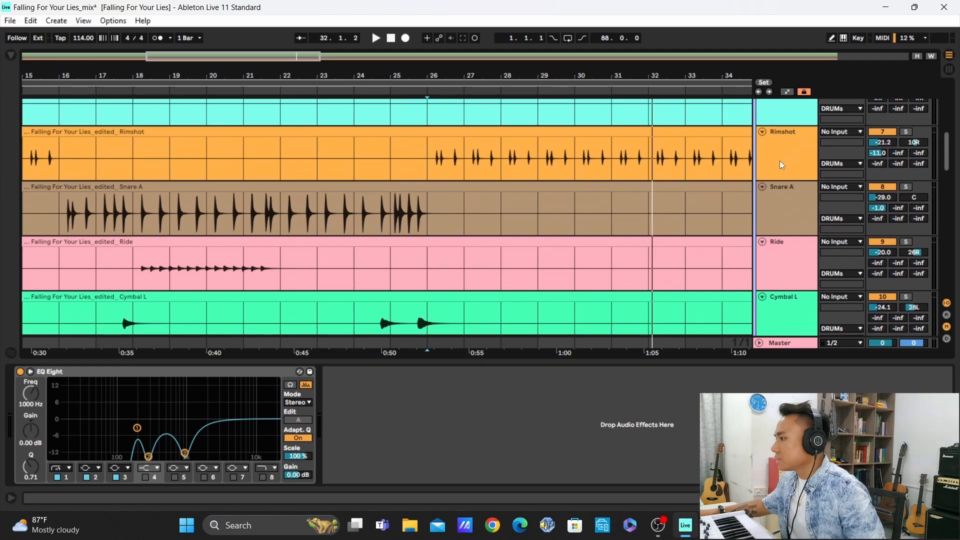
scroll(783, 165, up, 3)
scroll(783, 157, down, 4)
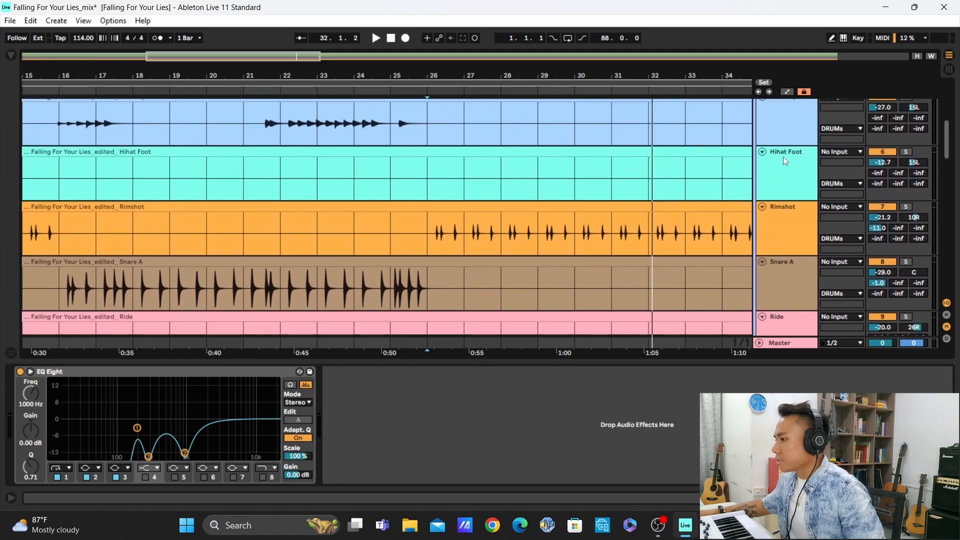
scroll(786, 157, up, 1)
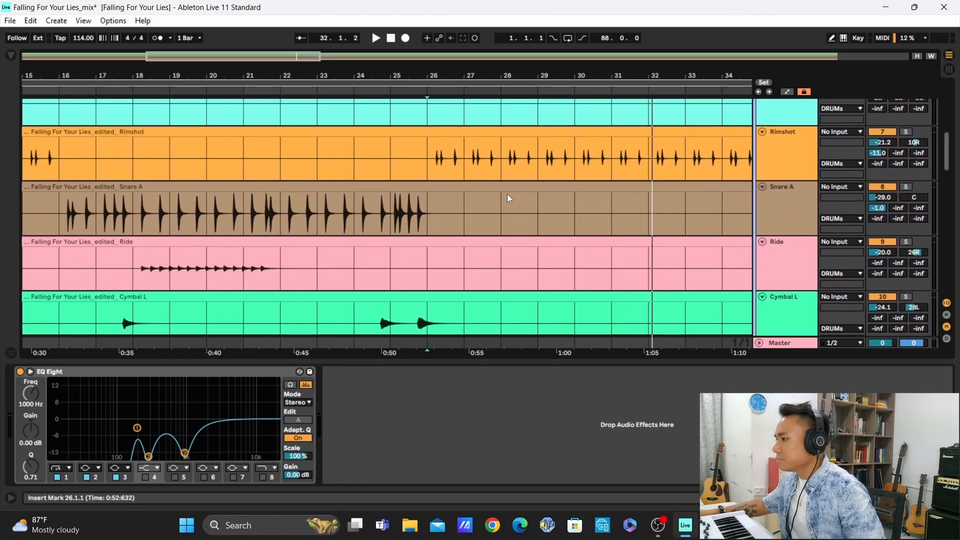
click(438, 157)
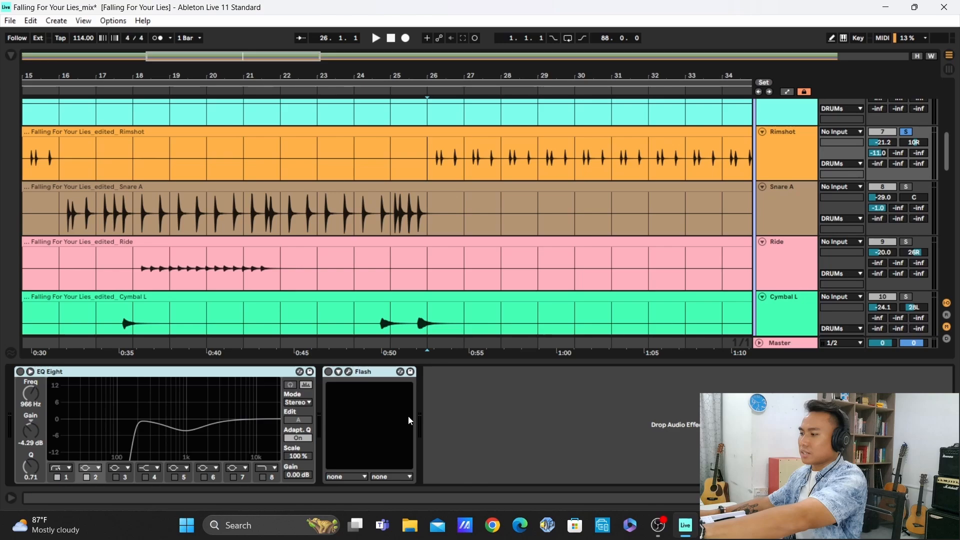
click(472, 405)
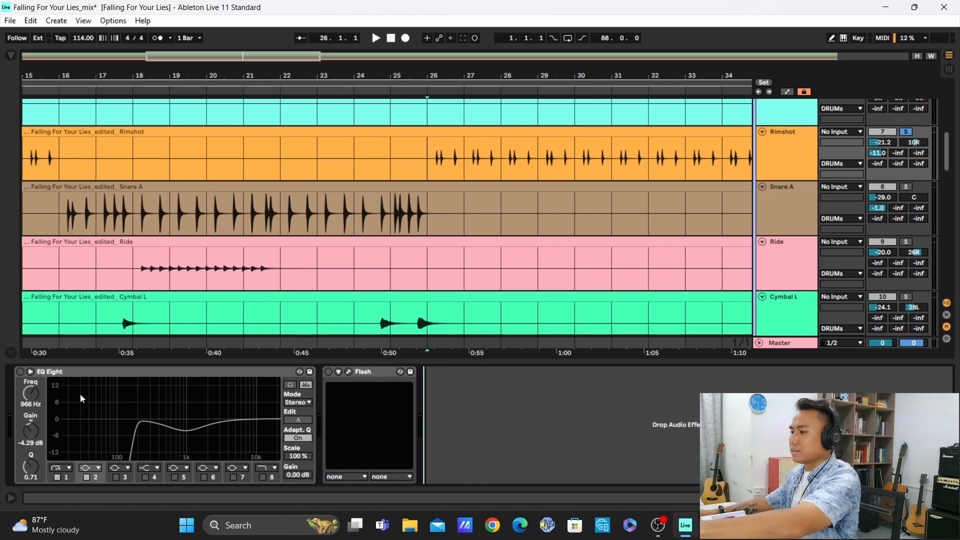
Compare the rimshot with its EQ Eight off and on in the enlarged curve display, leaving it on and the display collapsed
click(23, 372)
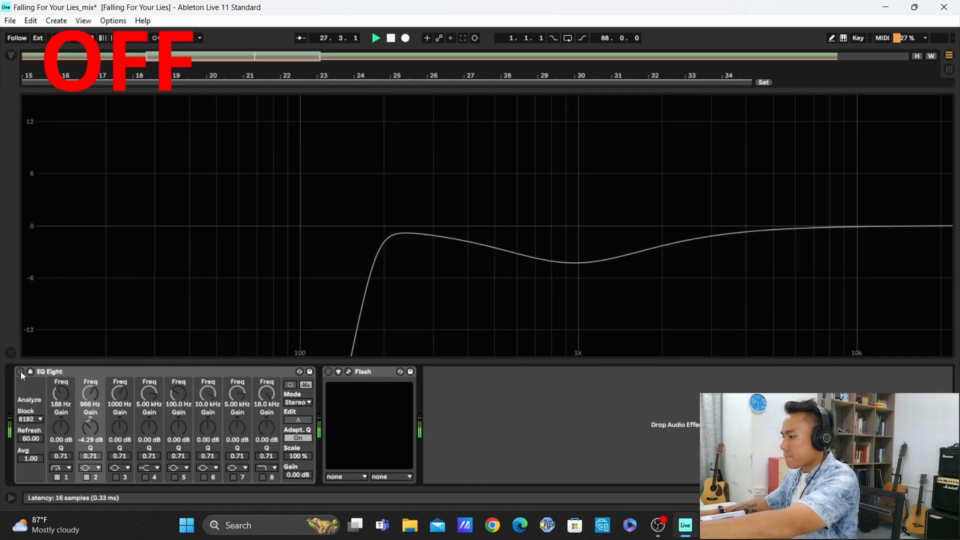
click(20, 372)
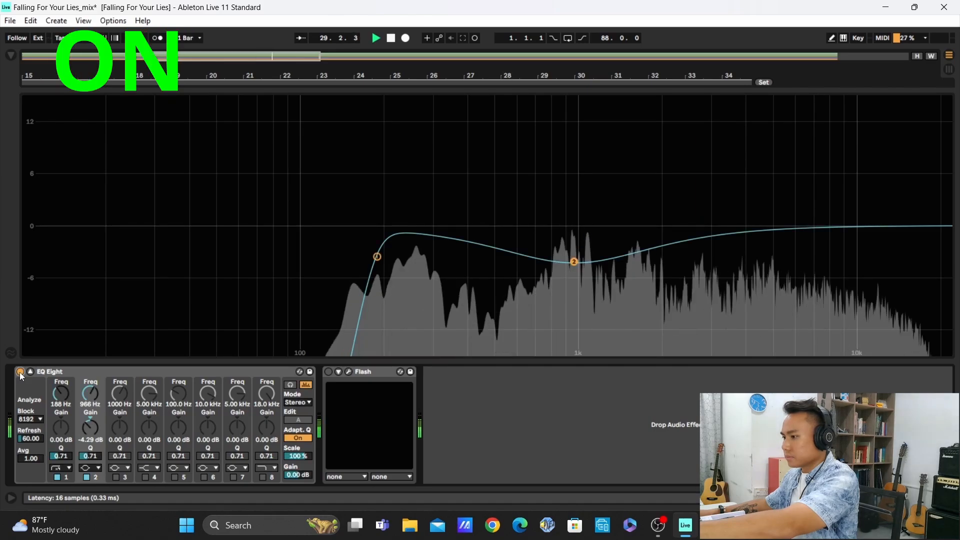
click(20, 371)
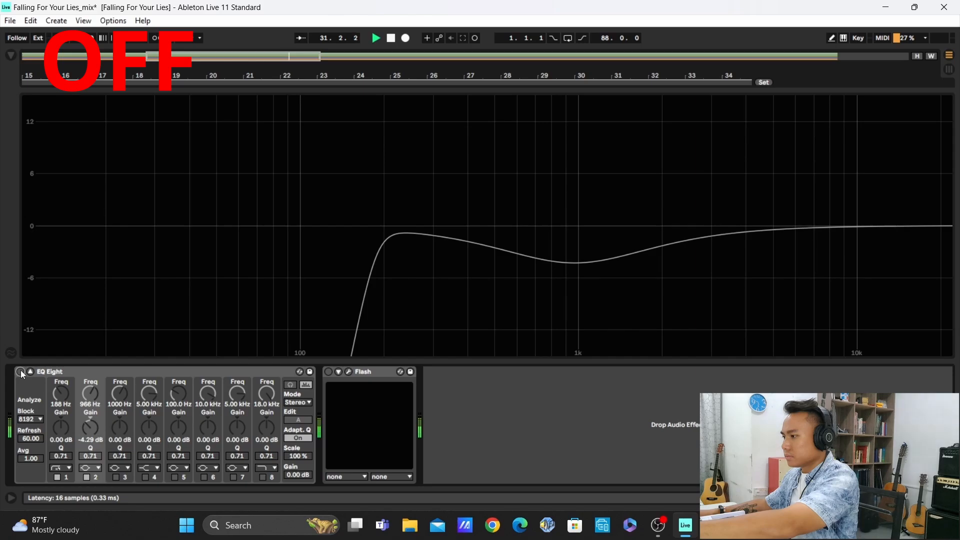
click(21, 371)
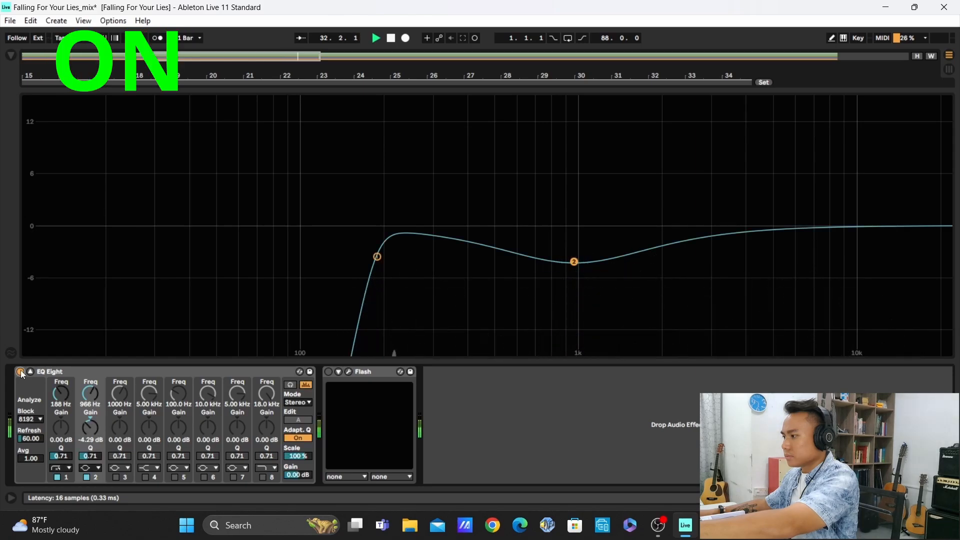
key(space)
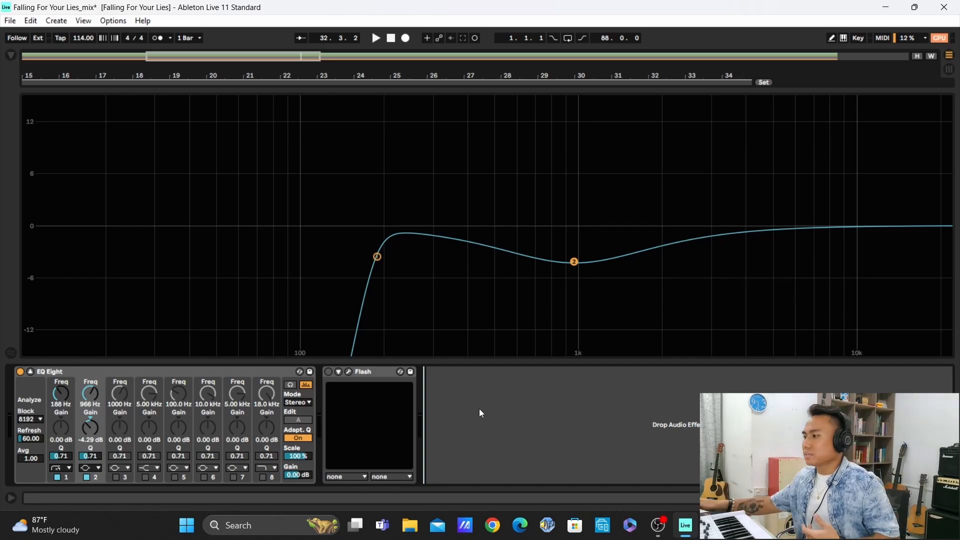
click(30, 371)
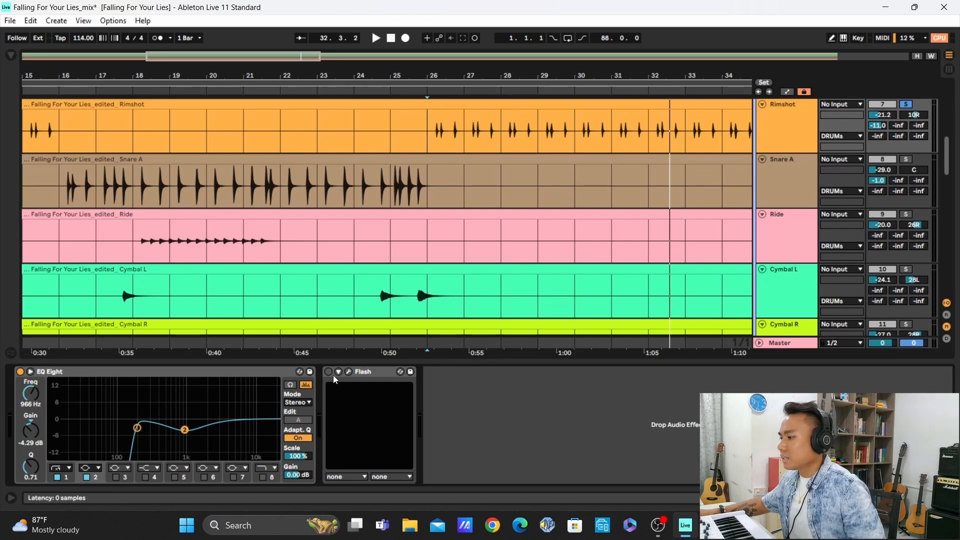
Open the rimshot's Flash plug-in and compare the sound with it off and on during playback, leaving it enabled
click(349, 372)
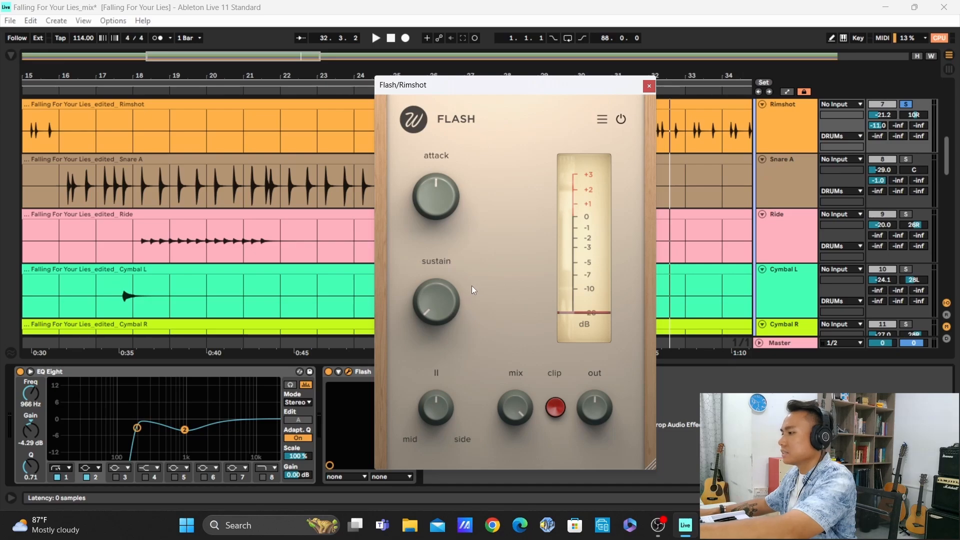
click(328, 371)
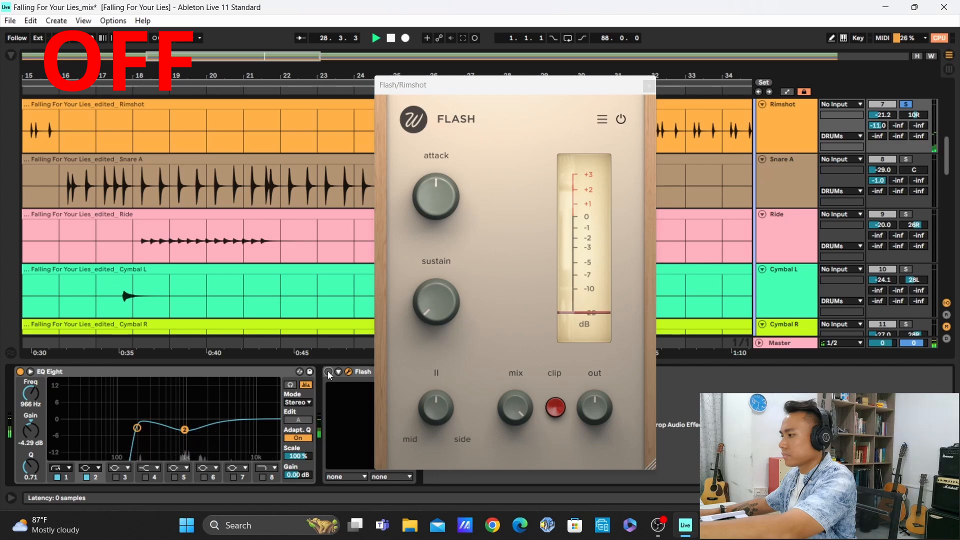
click(328, 372)
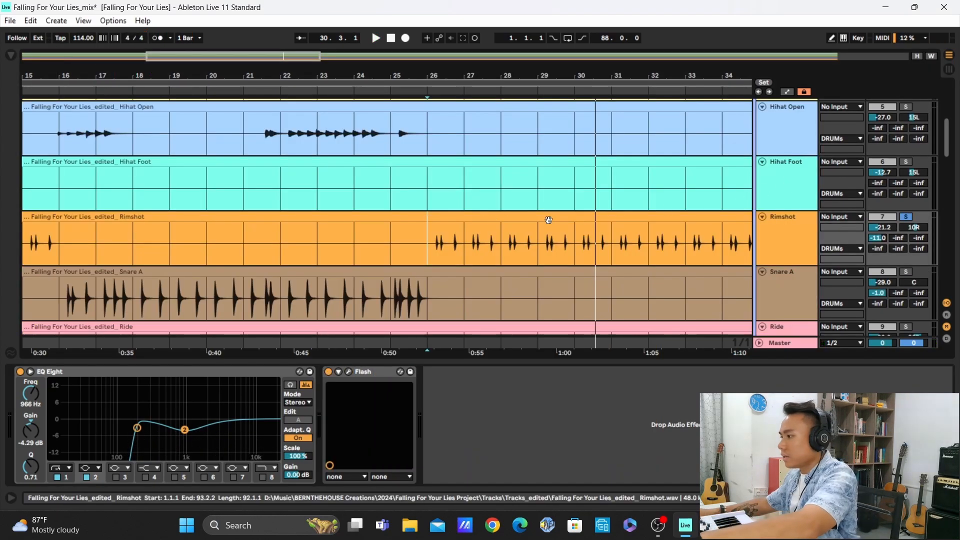
Solo Cymbal L and Cymbal R, play them from 24.3.1, and select the Cymbal L track
click(776, 180)
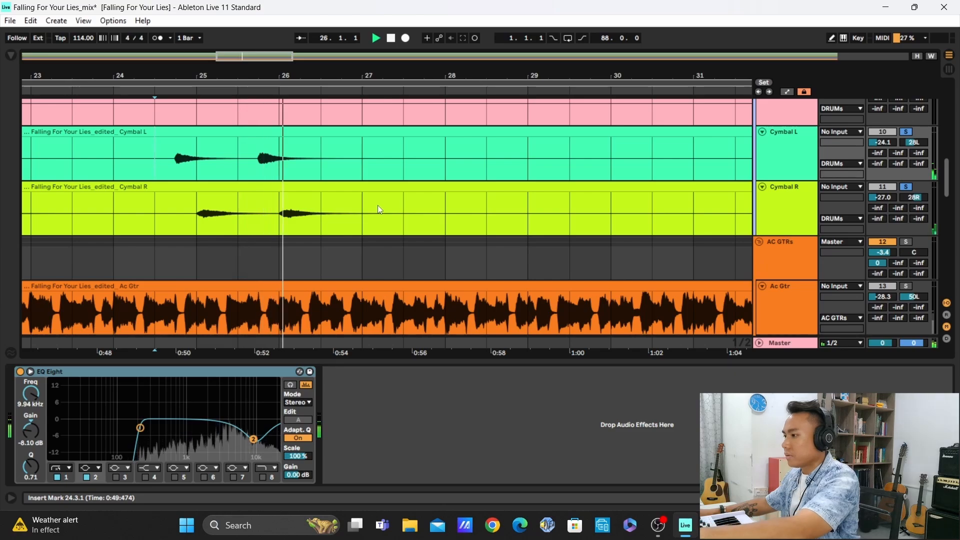
key(space)
click(782, 151)
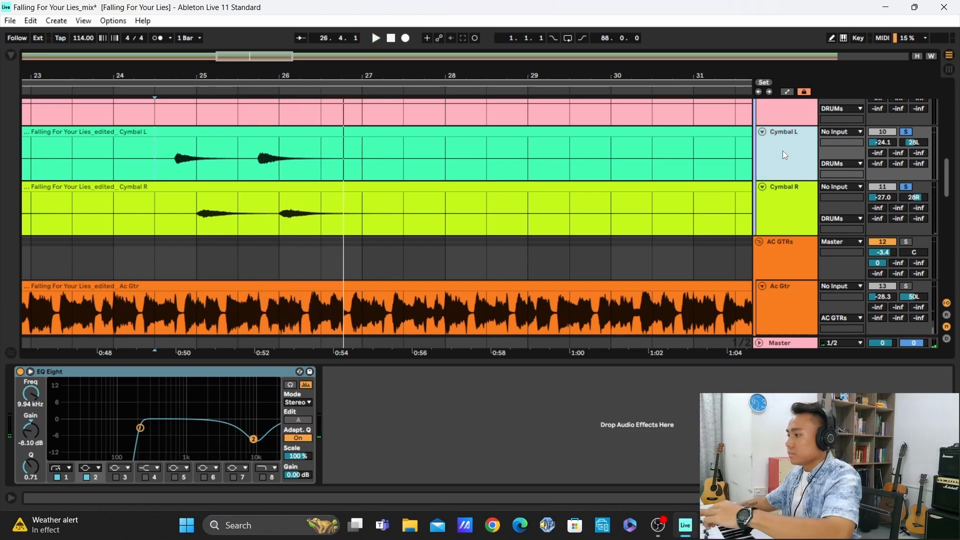
View Cymbal L's EQ Eight in the enlarged curve display, and play the cymbals with EQ Eight off on Cymbal L and Cymbal R
click(32, 373)
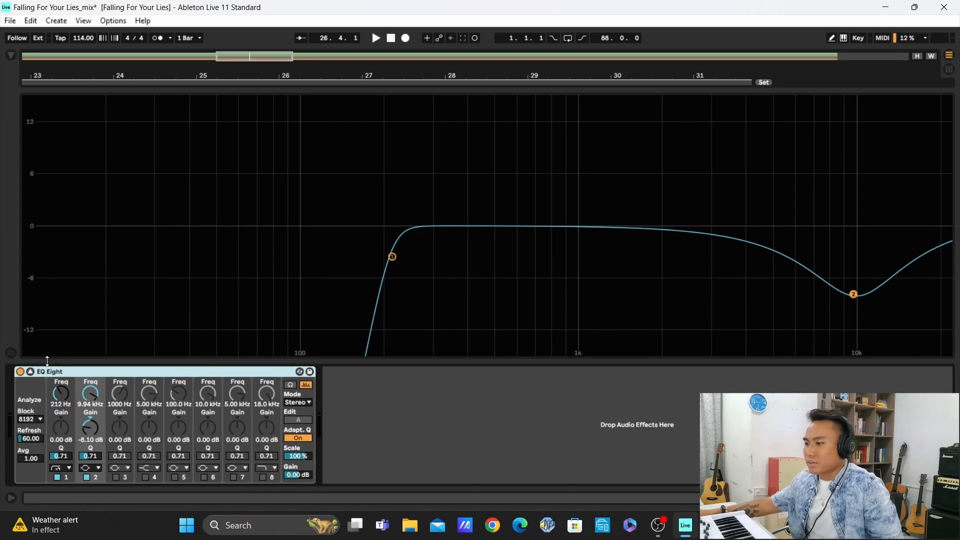
key(space)
click(19, 370)
click(780, 216)
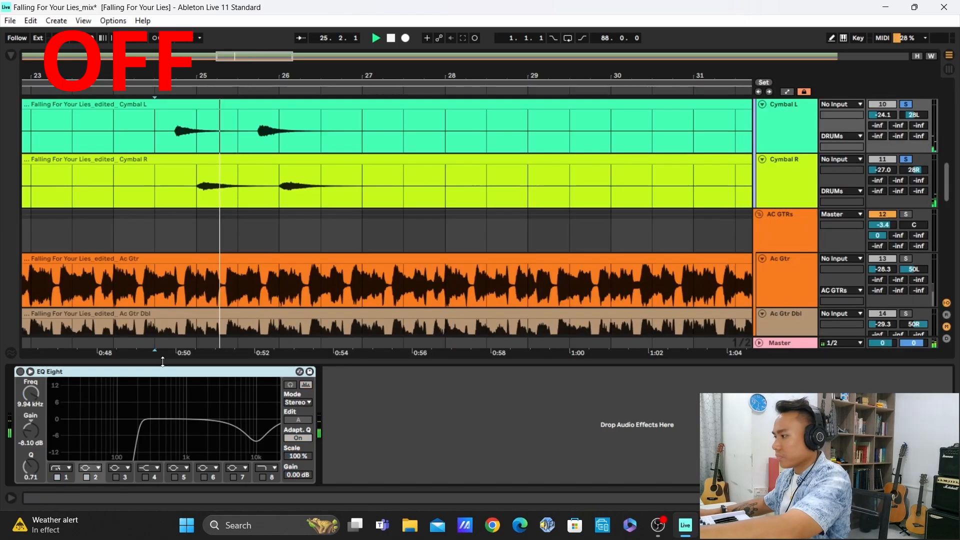
click(784, 193)
click(19, 371)
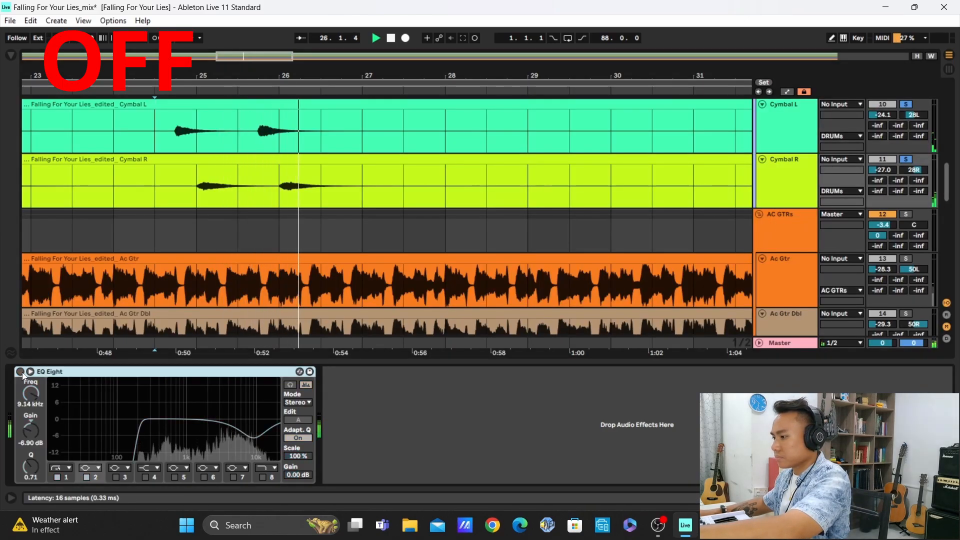
Replay the cymbals from 24.3.1 to compare EQ Eight off and on for Cymbal L and Cymbal R, leaving both enabled
key(space)
key(space)
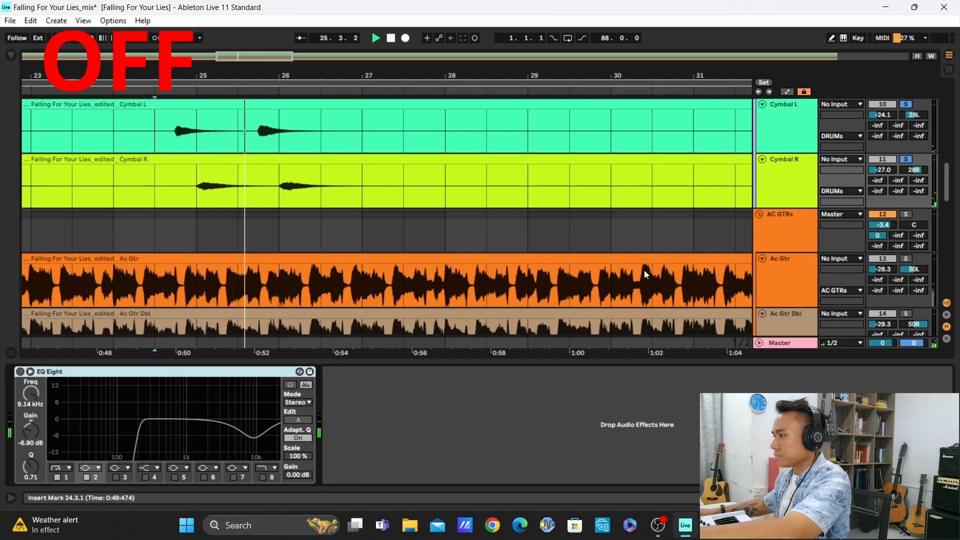
click(797, 122)
click(769, 182)
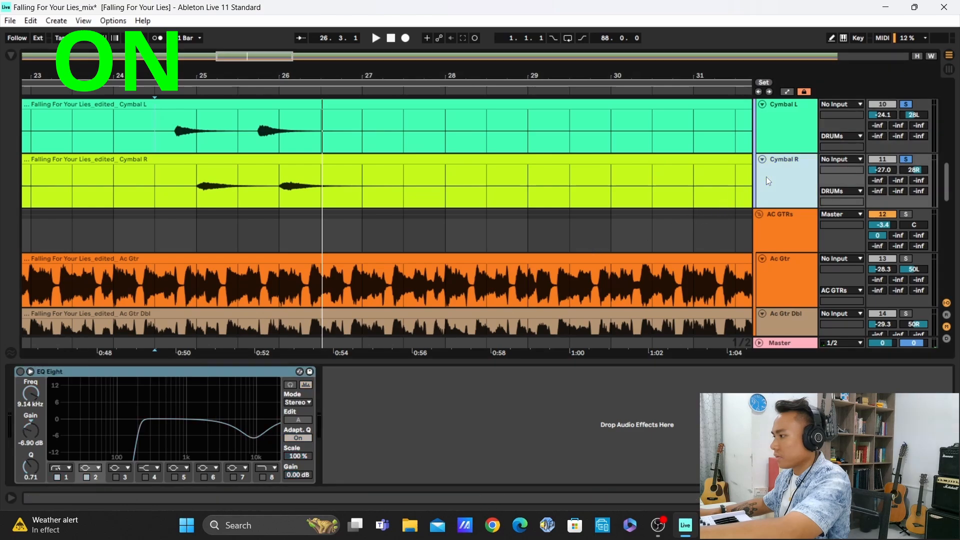
key(space)
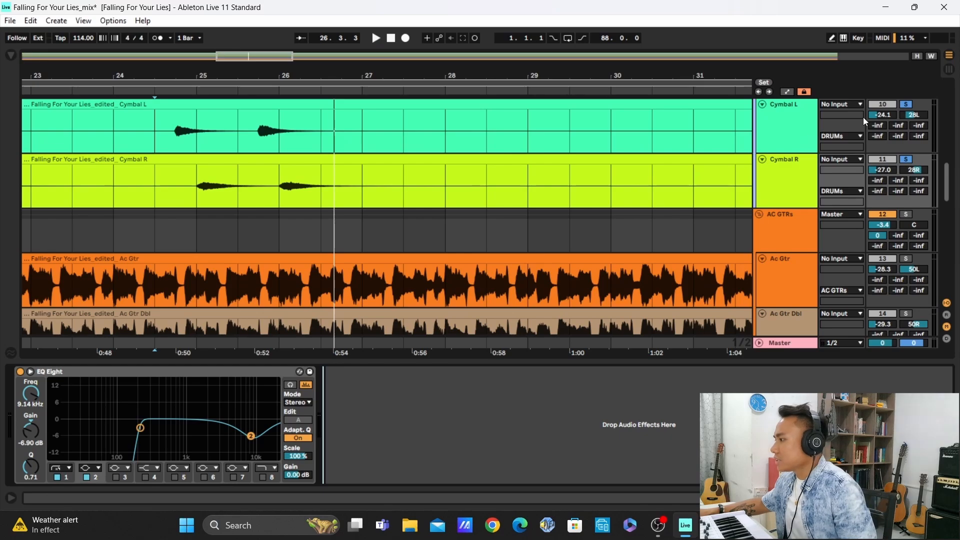
Unsolo the cymbals, select the DRUMs group, and switch off its TDR Nova and Glue Compressor
scroll(803, 122, up, 5)
scroll(803, 123, down, 4)
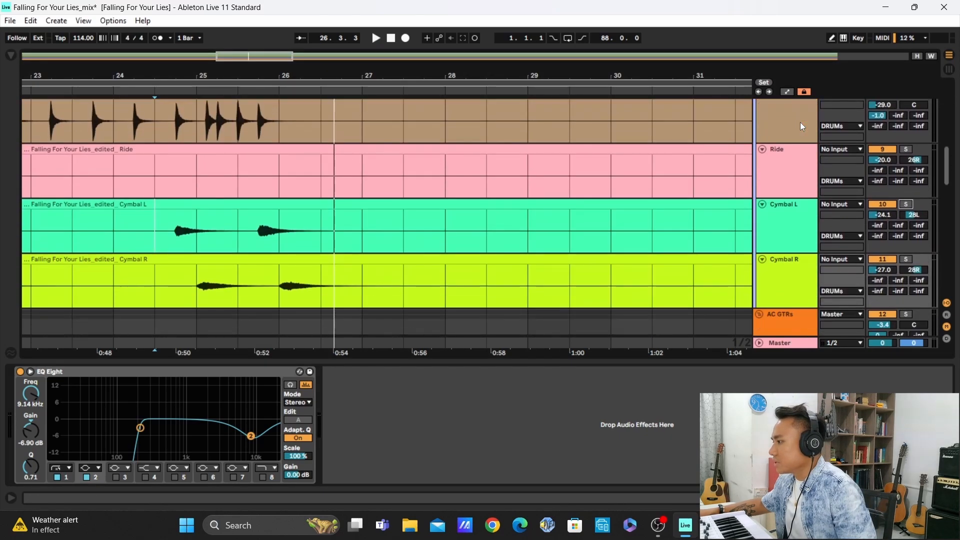
scroll(800, 122, up, 8)
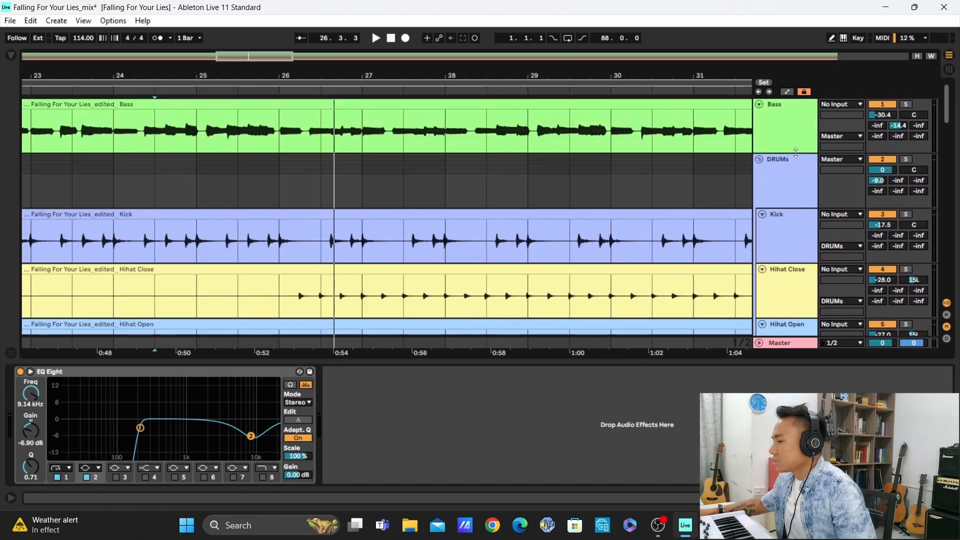
click(795, 178)
click(426, 396)
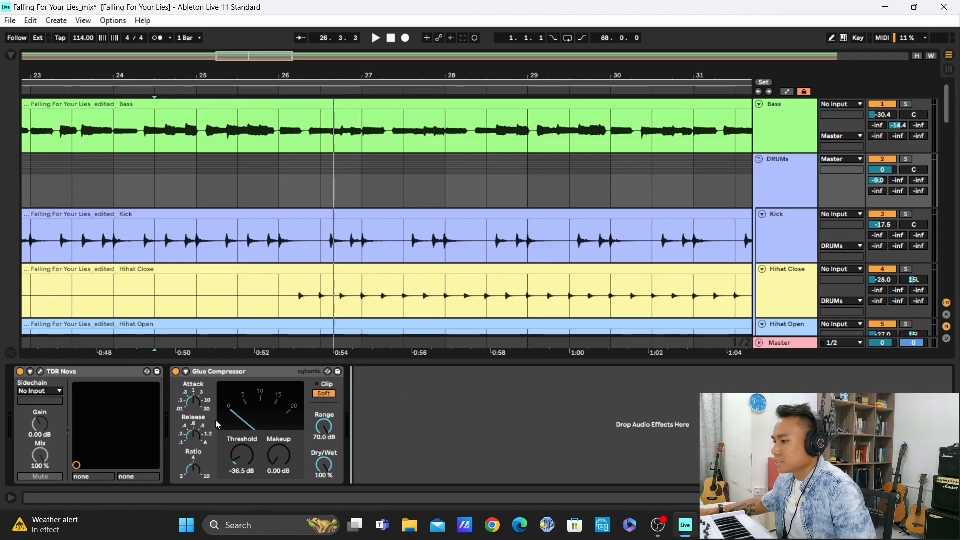
click(98, 370)
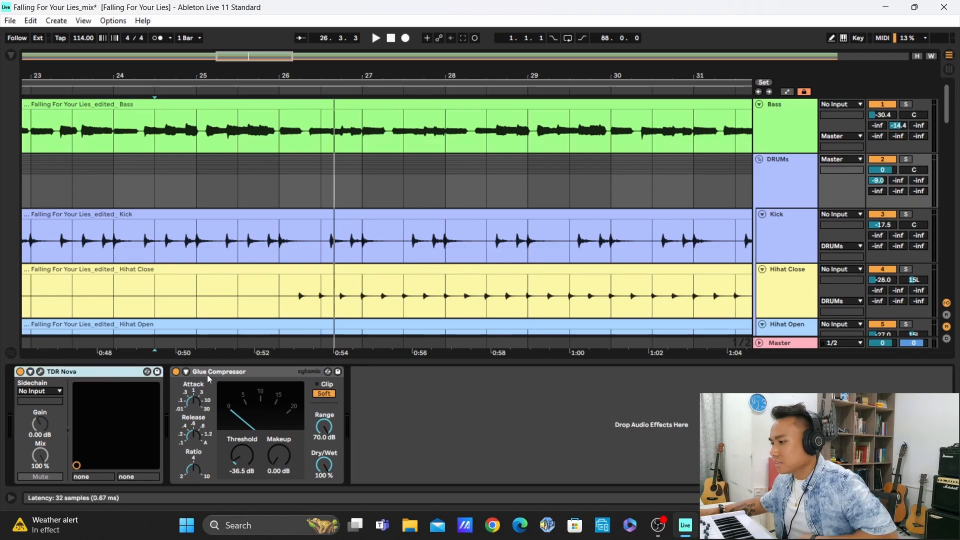
shift+click(256, 377)
click(176, 372)
click(437, 410)
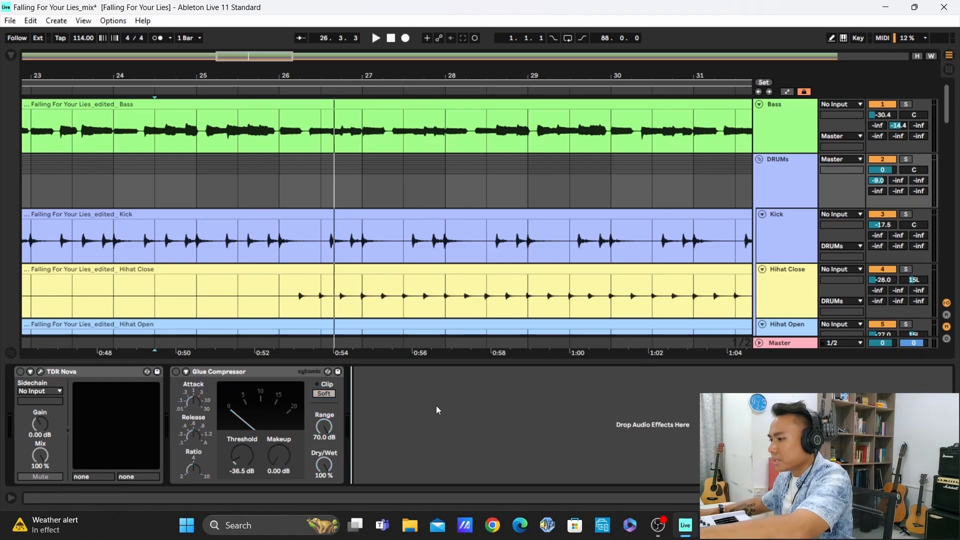
Enable and open TDR Nova on the DRUMs group, and play from 24.3.1 with the group soloed
click(20, 372)
click(40, 372)
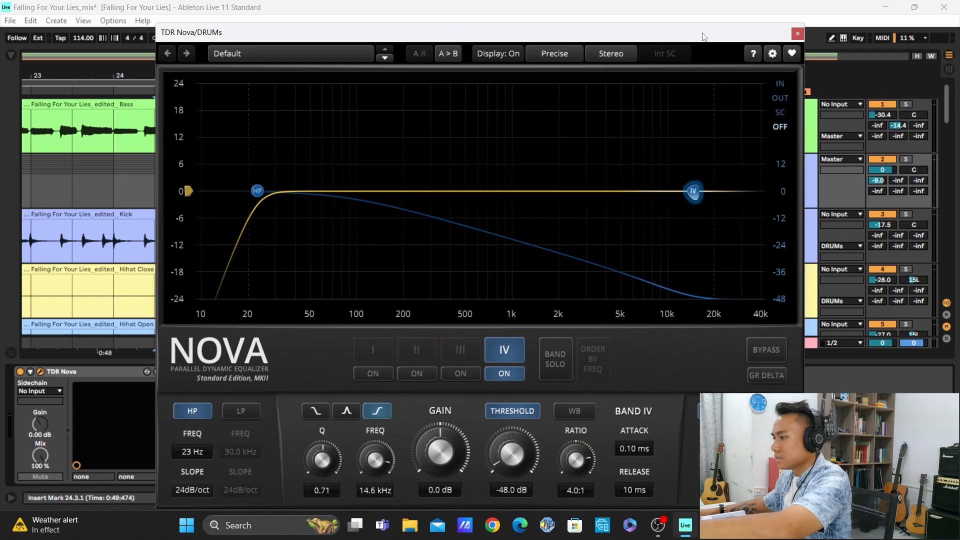
key(space)
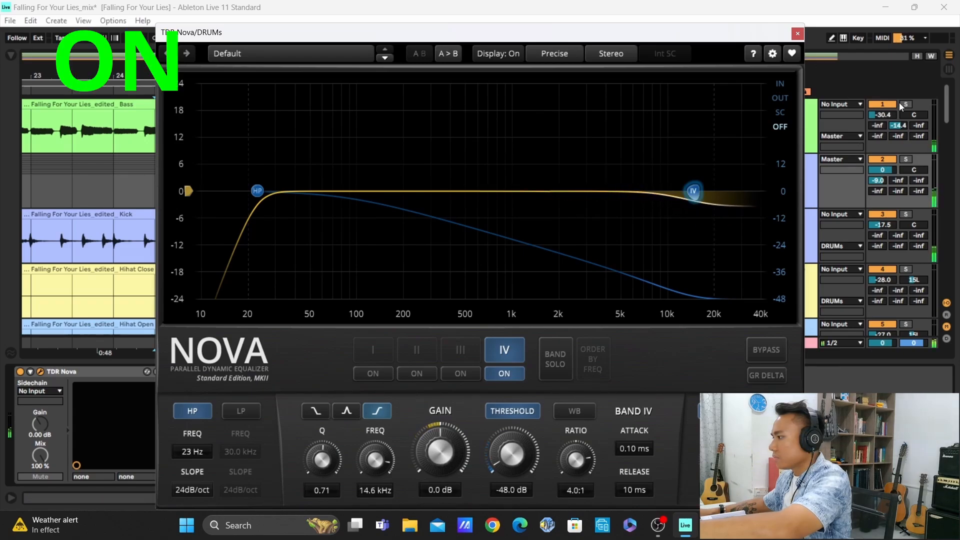
drag(741, 33, 648, 35)
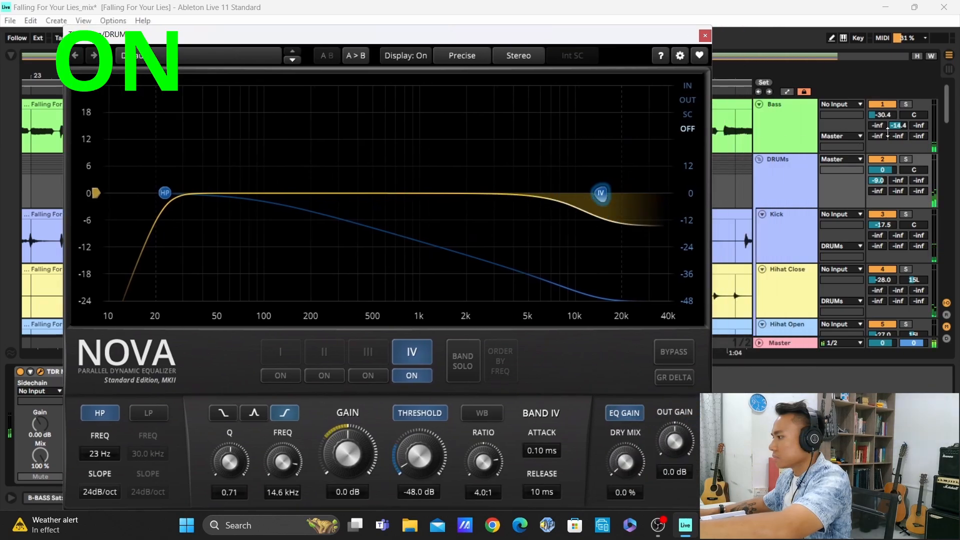
click(906, 159)
drag(576, 40, 662, 34)
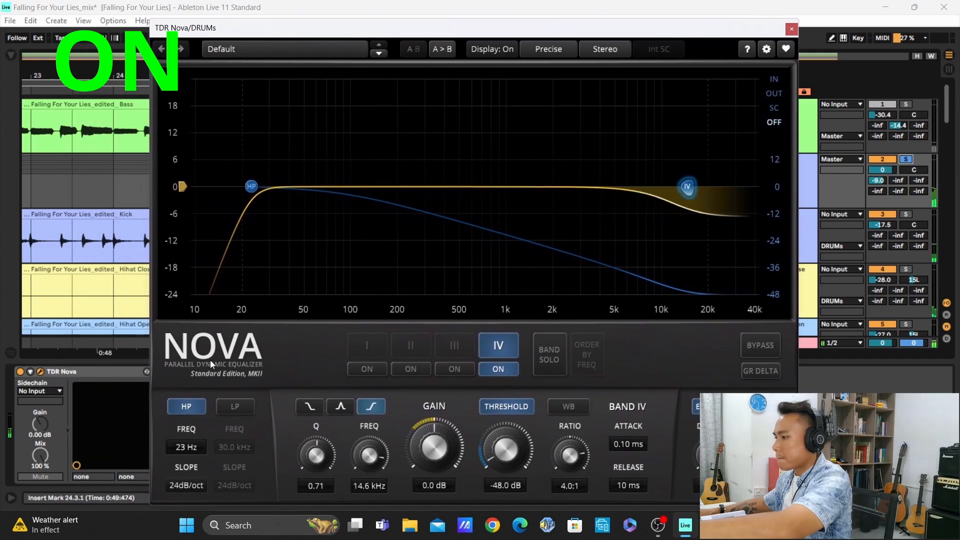
Compare the drums with TDR Nova bypassed and active during playback, leaving it active and closing its window
click(744, 343)
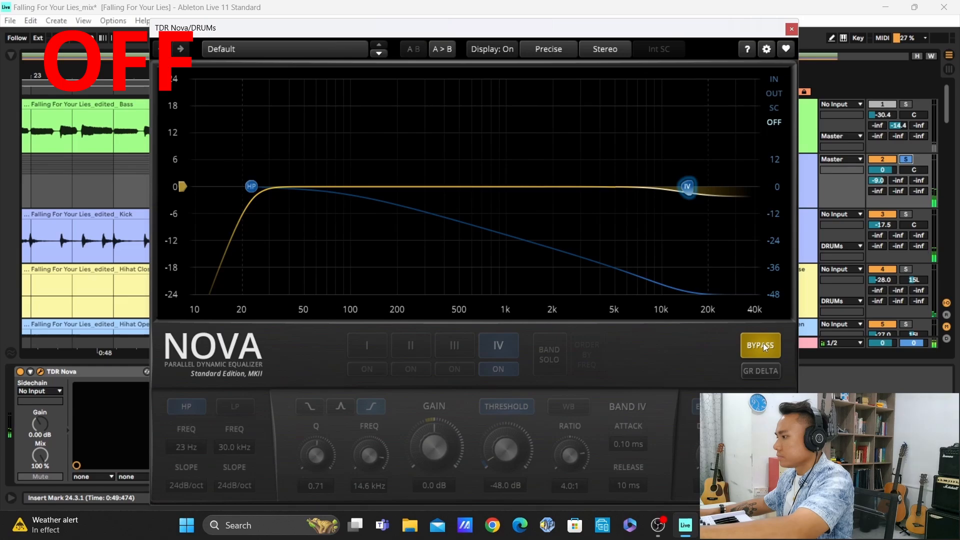
click(764, 346)
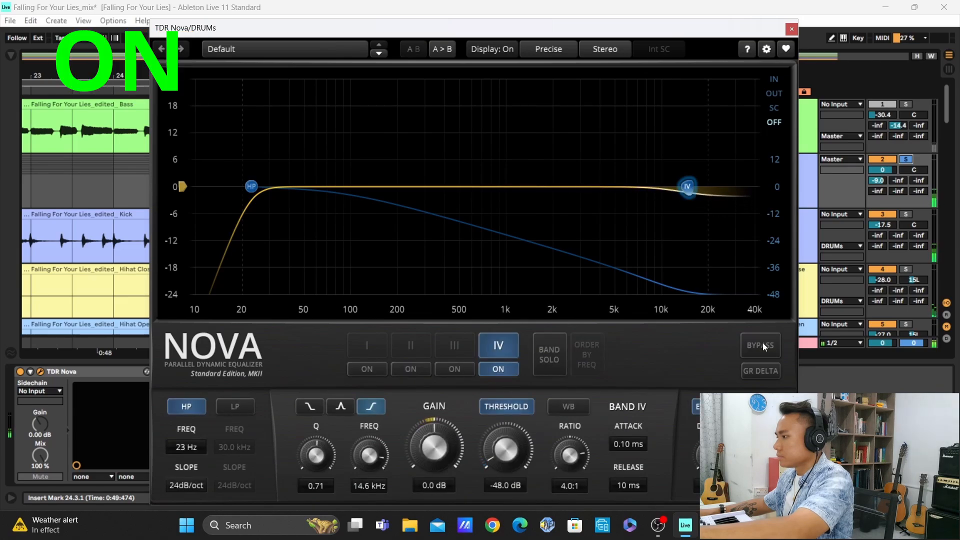
click(764, 346)
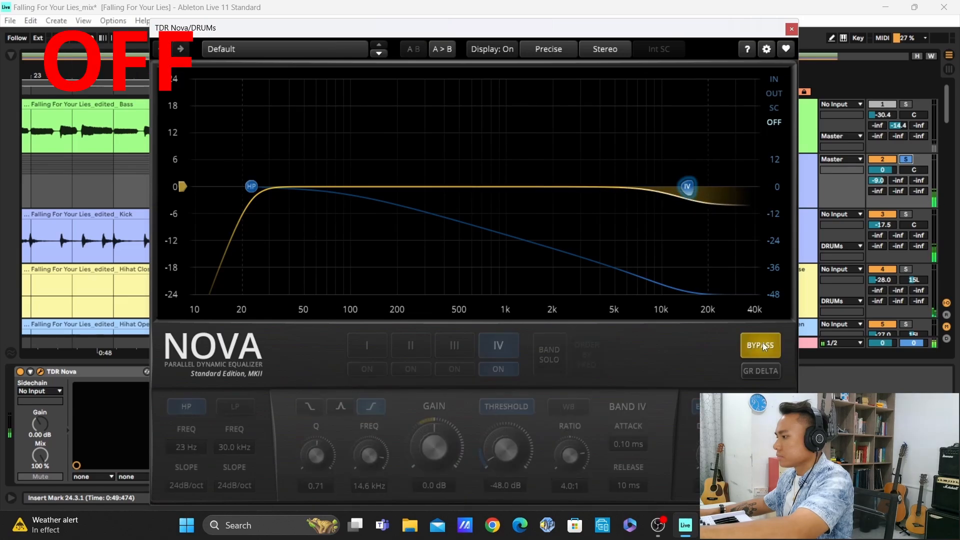
click(764, 347)
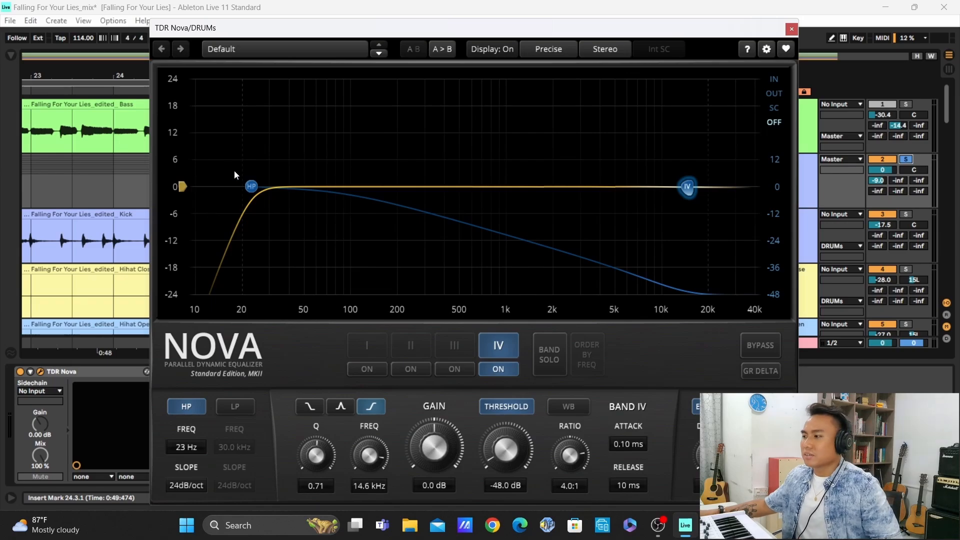
click(793, 29)
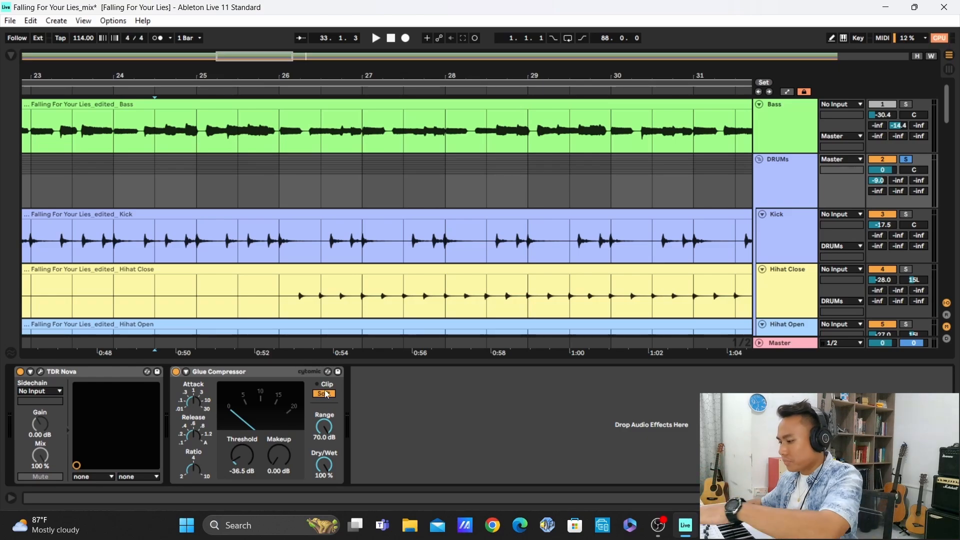
Play the DRUMs group and compare its sound with the Glue Compressor on and off, leaving it enabled
key(space)
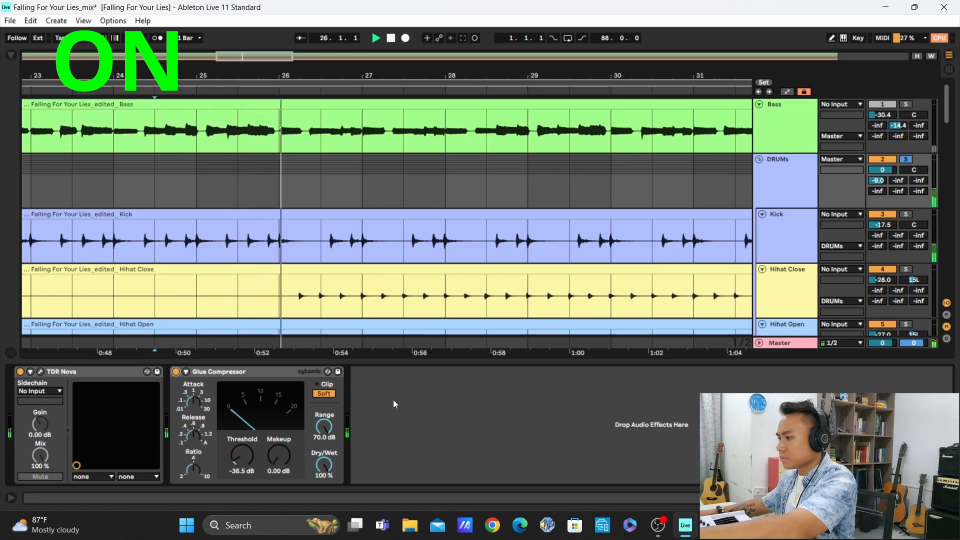
click(176, 371)
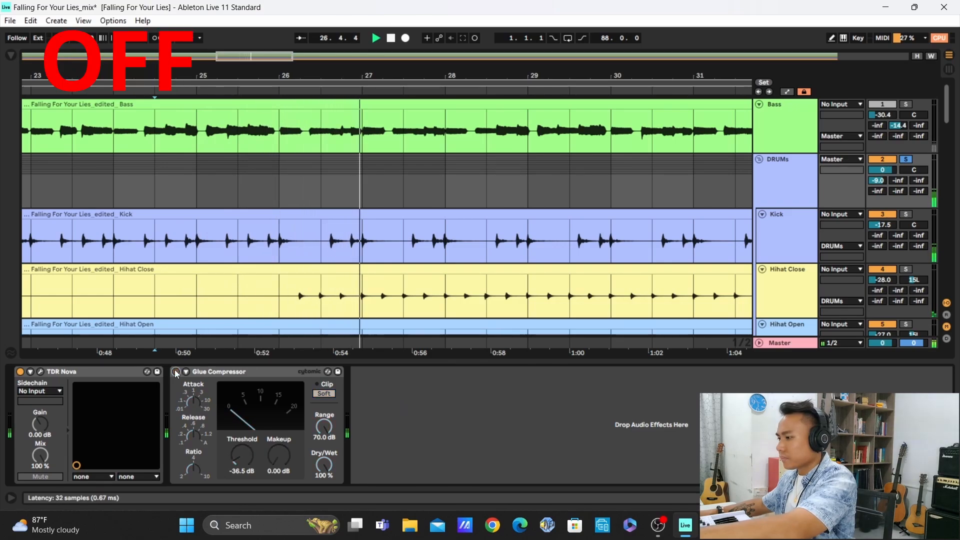
click(175, 372)
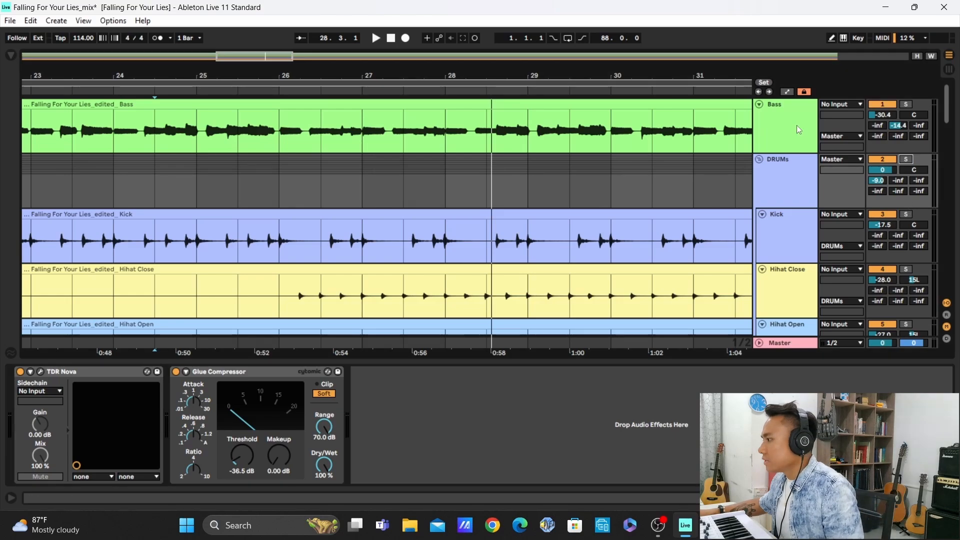
Fold the DRUMs group, solo the Bass track, play it from 24.3.1, and select it to show its effects
click(761, 160)
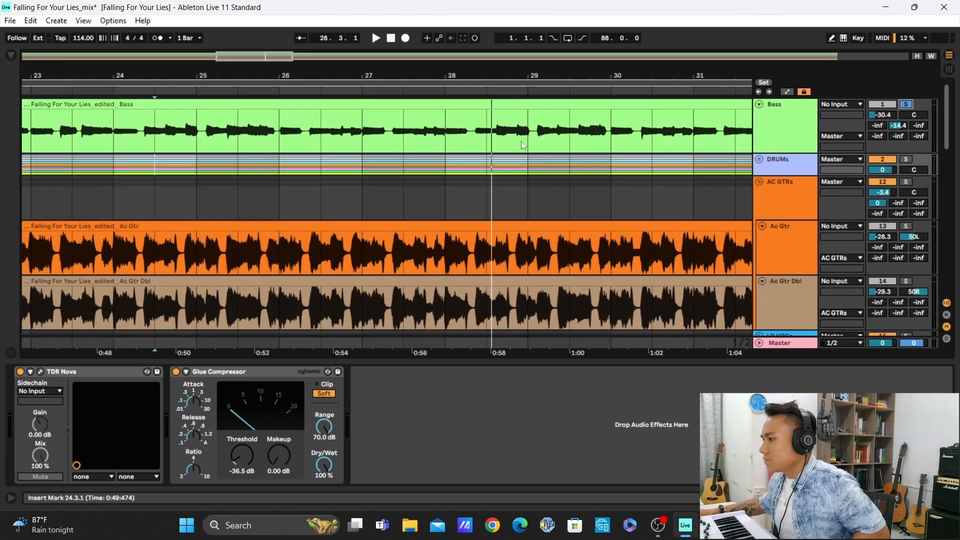
key(space)
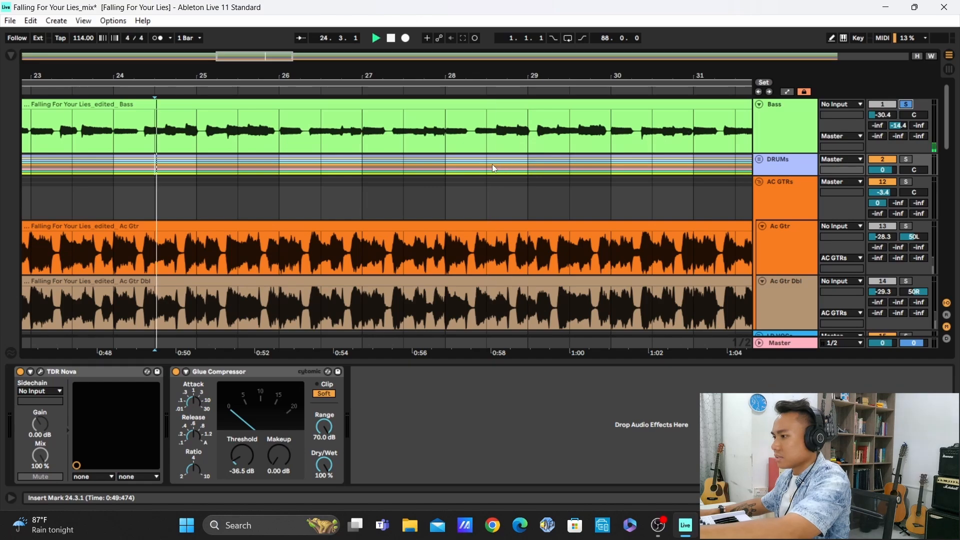
click(803, 127)
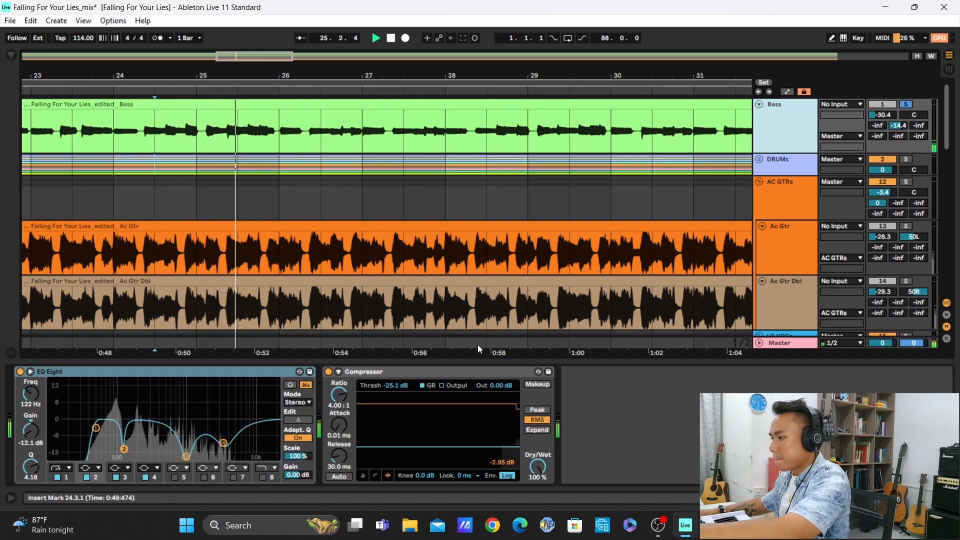
Switch off the Bass track's EQ Eight and Compressor, and enlarge the EQ curve display
click(236, 372)
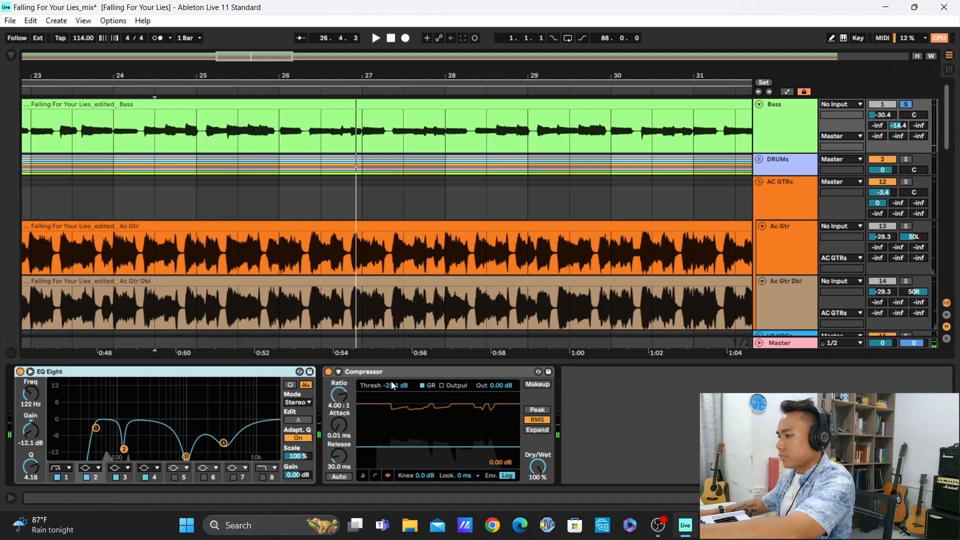
shift+click(401, 375)
click(328, 373)
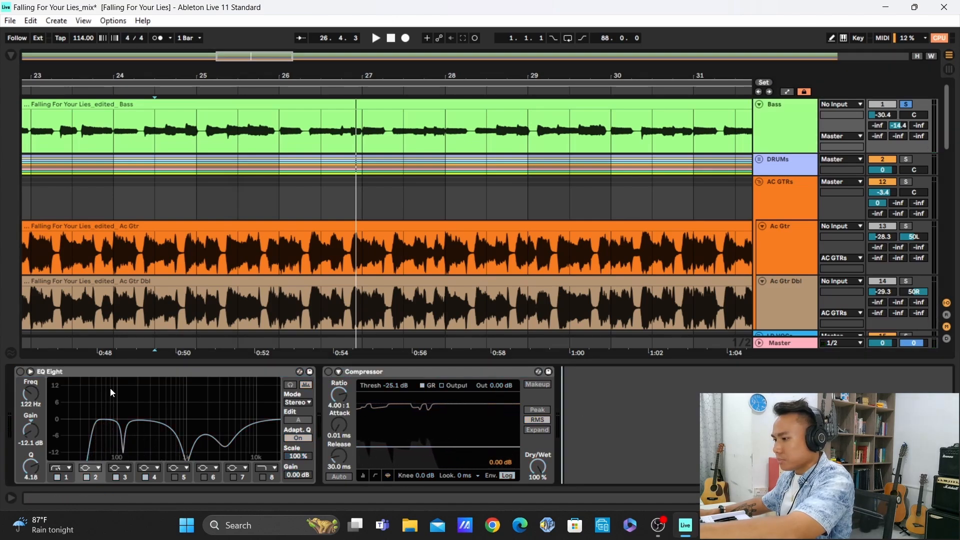
click(30, 372)
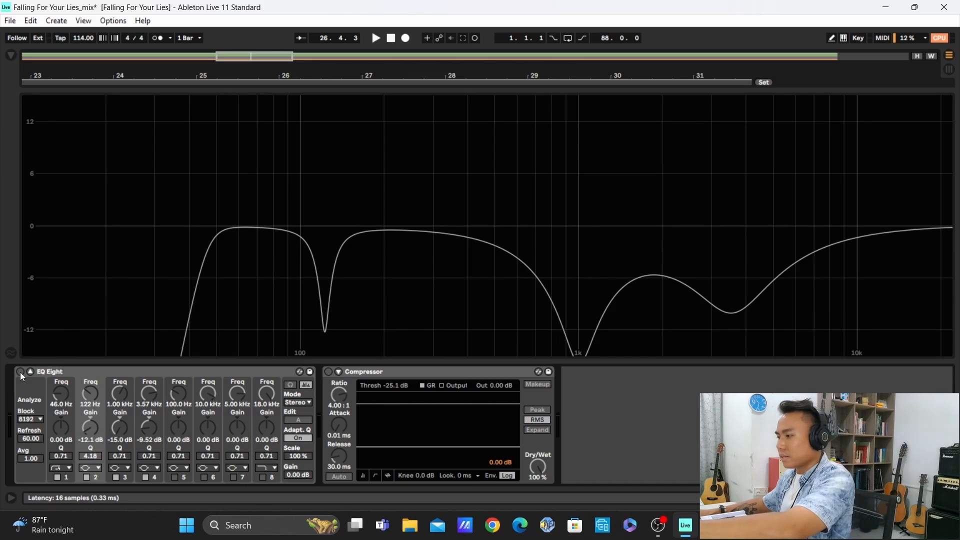
Compare the bass with its EQ Eight off and on during playback, leaving it on and the curve display collapsed
key(space)
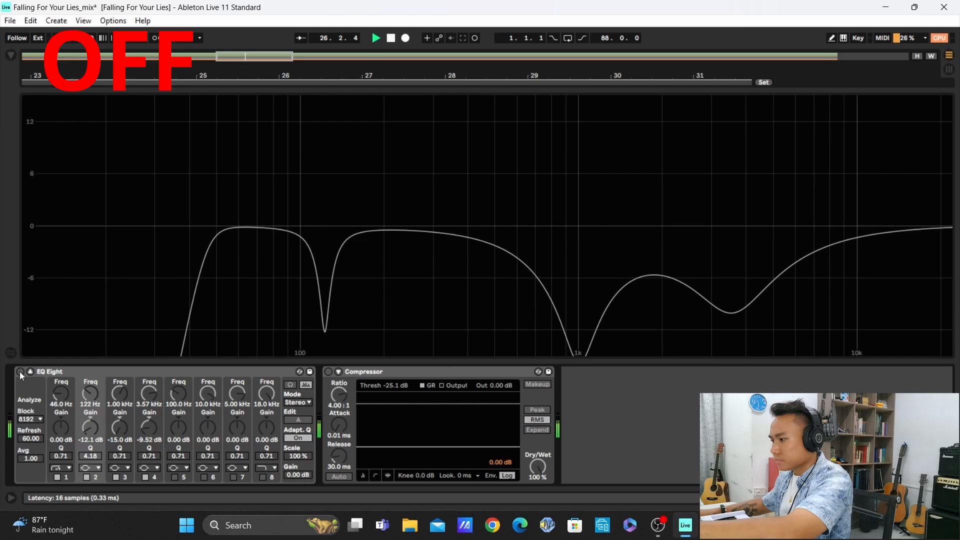
click(20, 371)
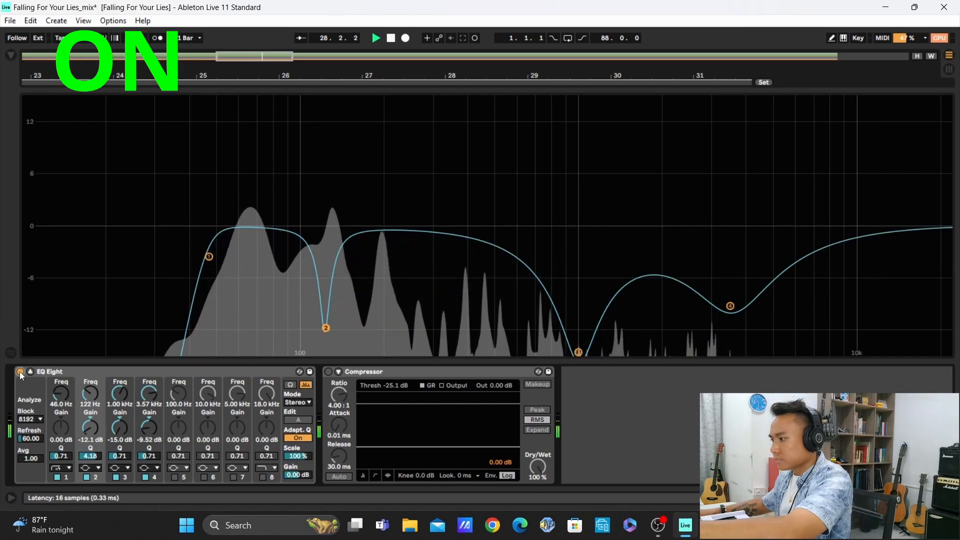
click(19, 371)
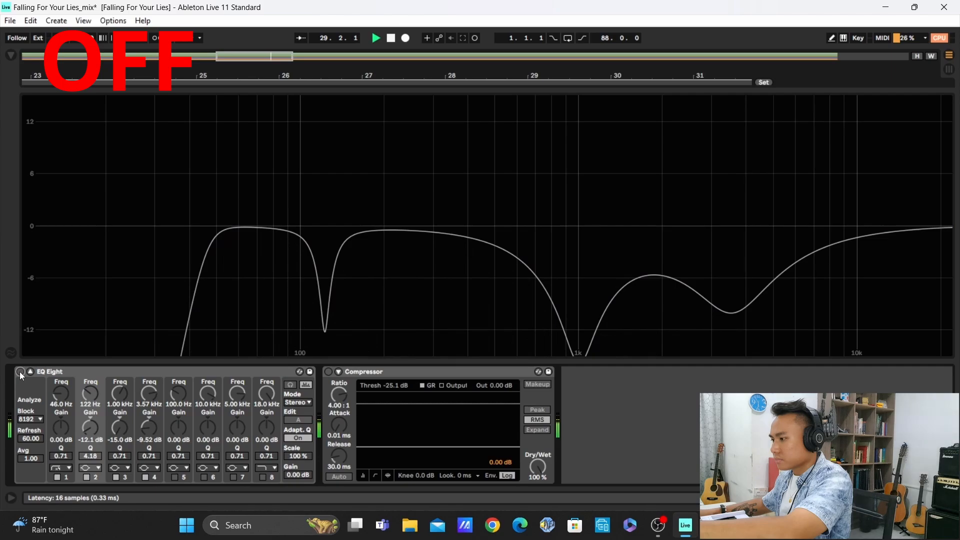
click(20, 371)
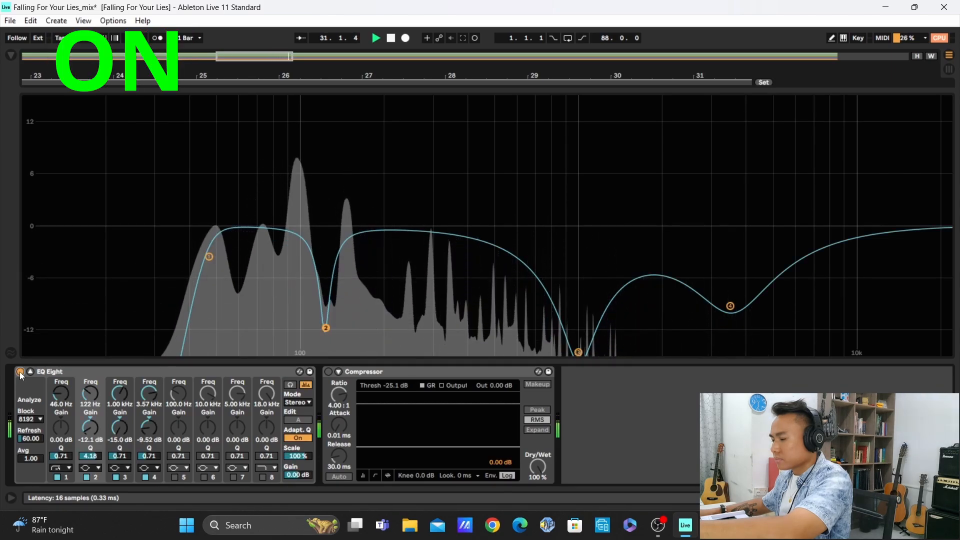
key(space)
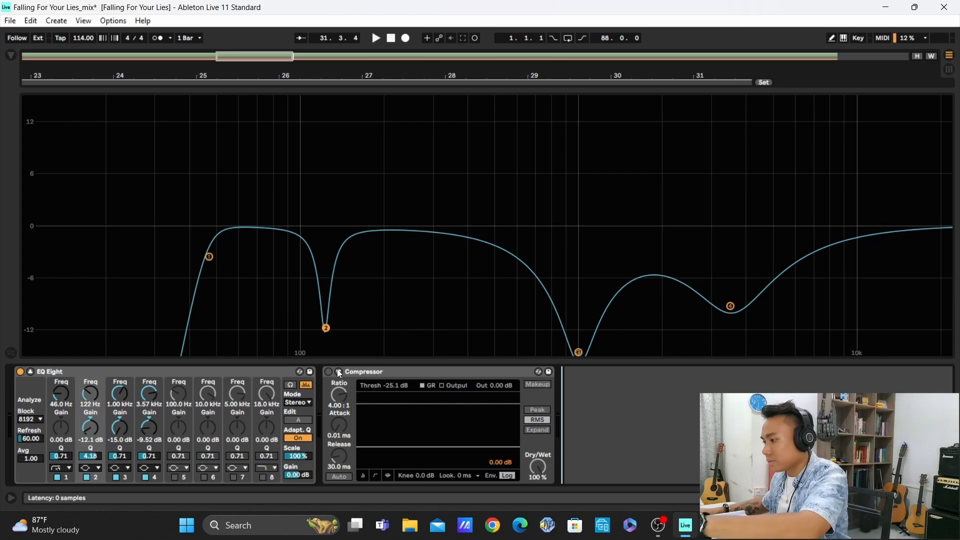
click(29, 372)
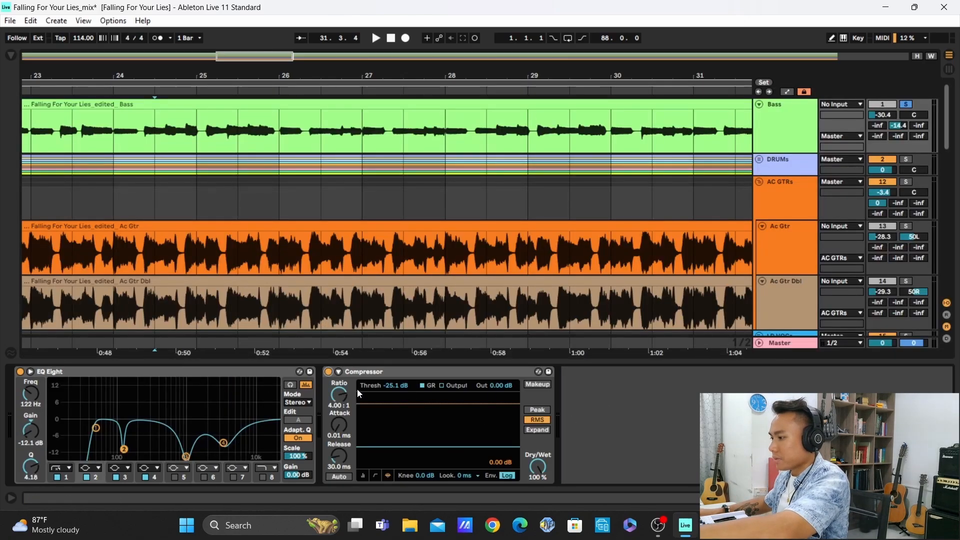
Play the bass and compare its sound with the Compressor off and on, leaving the Compressor on
click(328, 371)
key(space)
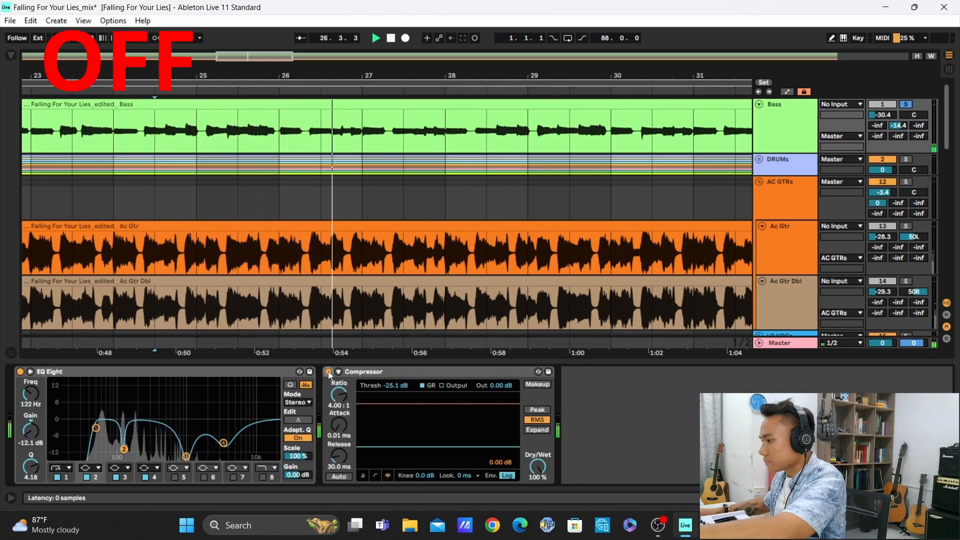
click(328, 371)
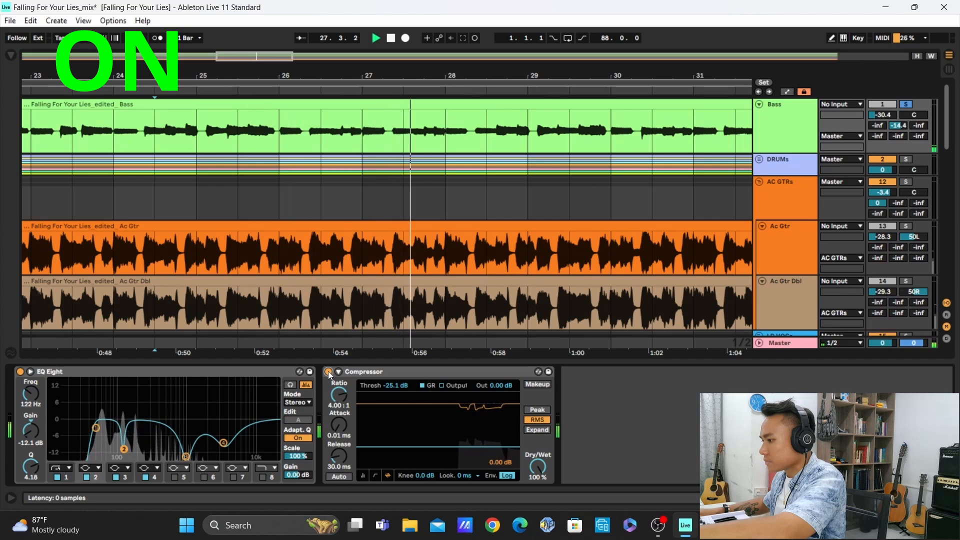
click(328, 371)
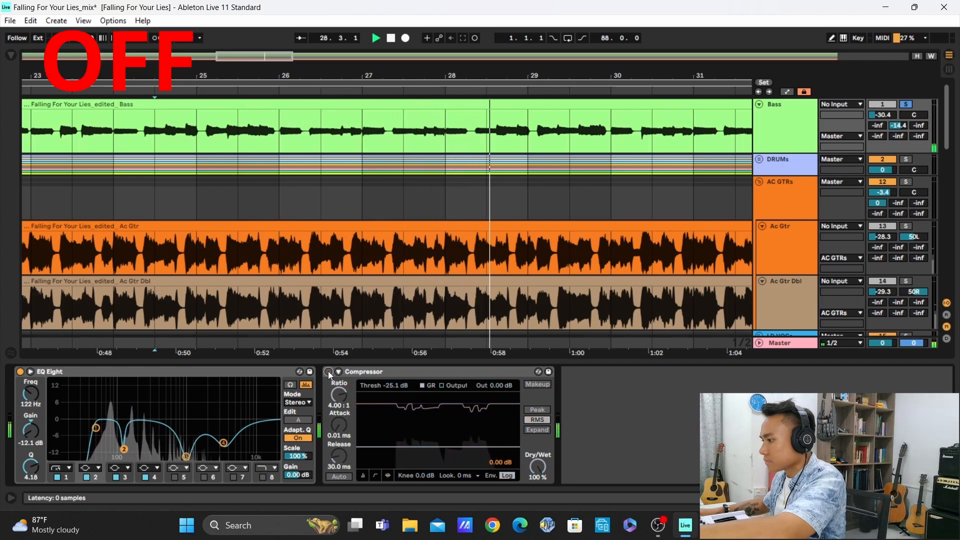
click(328, 371)
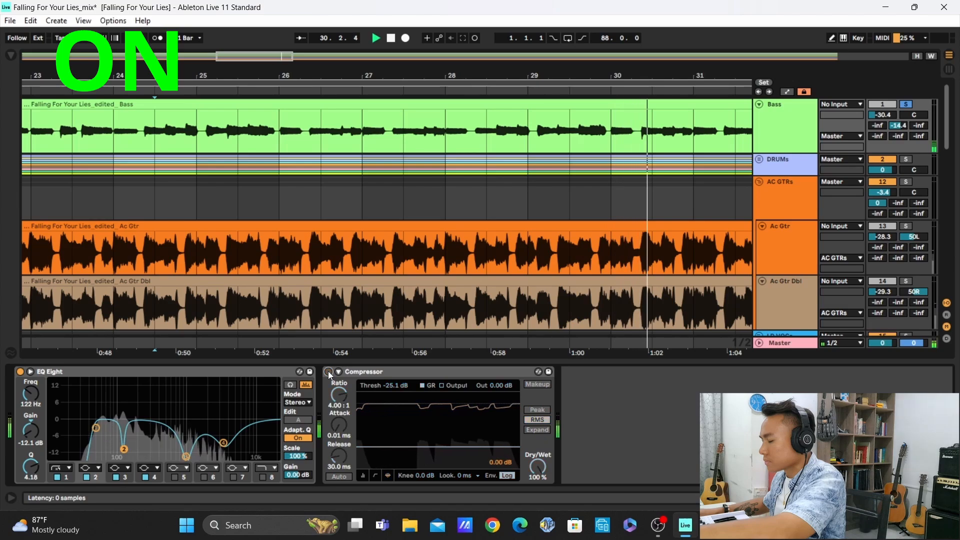
click(328, 371)
click(328, 371)
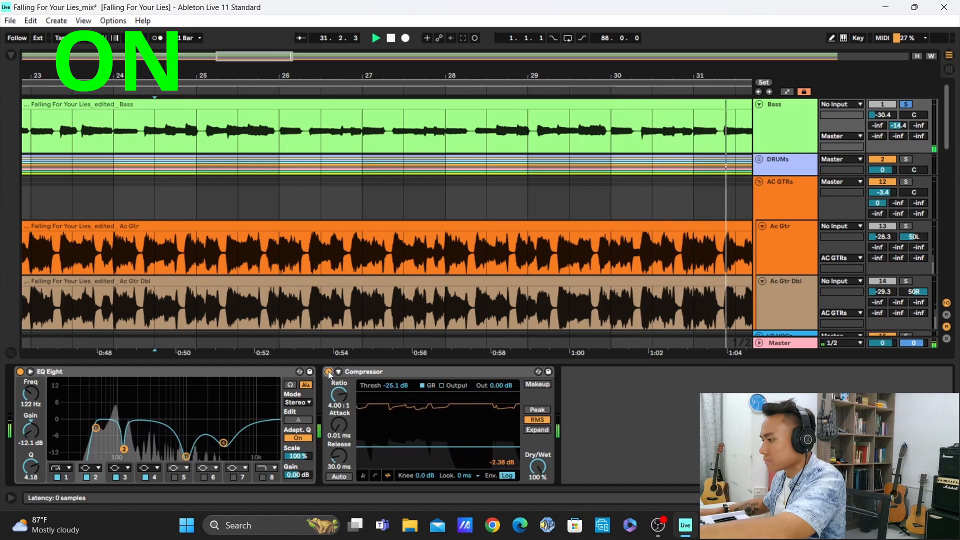
Play the Bass track together with the soloed DRUMs group, and clear both solos
click(608, 389)
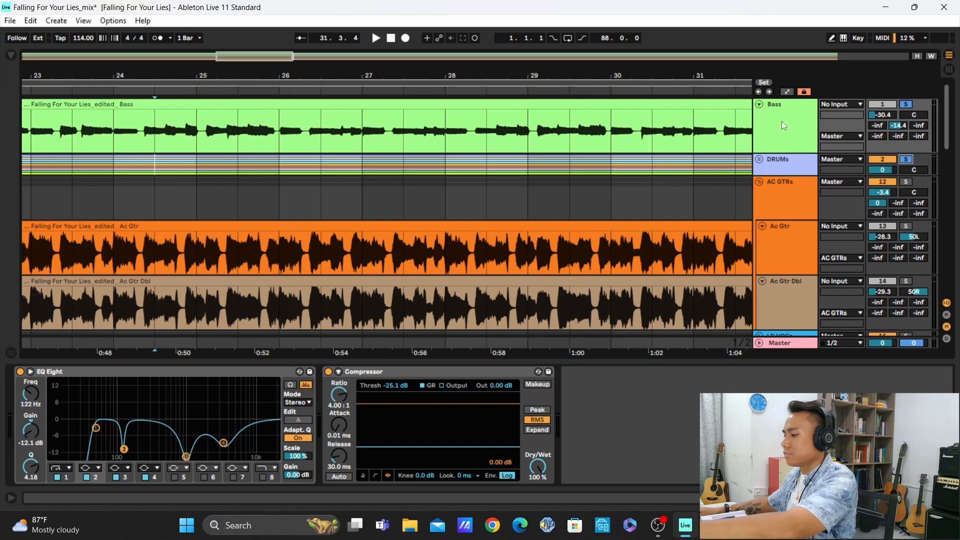
key(space)
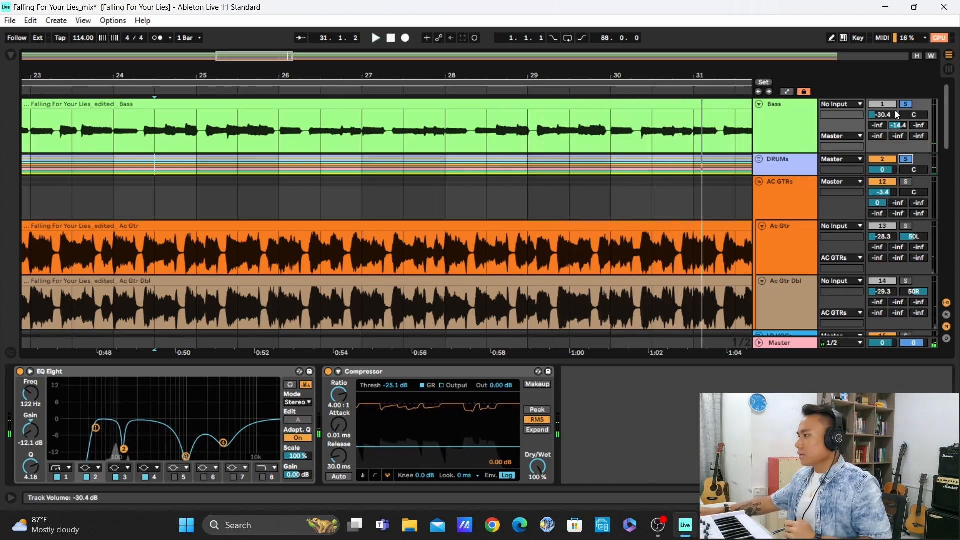
click(907, 105)
Select the AC GTRs group, the Ac Gtr track and the Ac Gtr Dbl track in turn to view their effects
scroll(787, 143, down, 1)
click(788, 162)
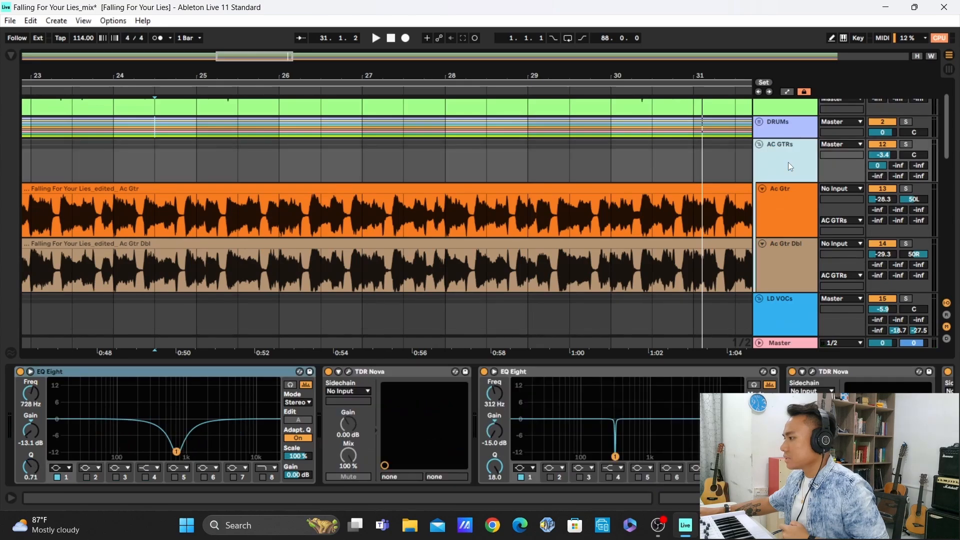
scroll(703, 175, down, 1)
scroll(750, 185, up, 1)
click(785, 203)
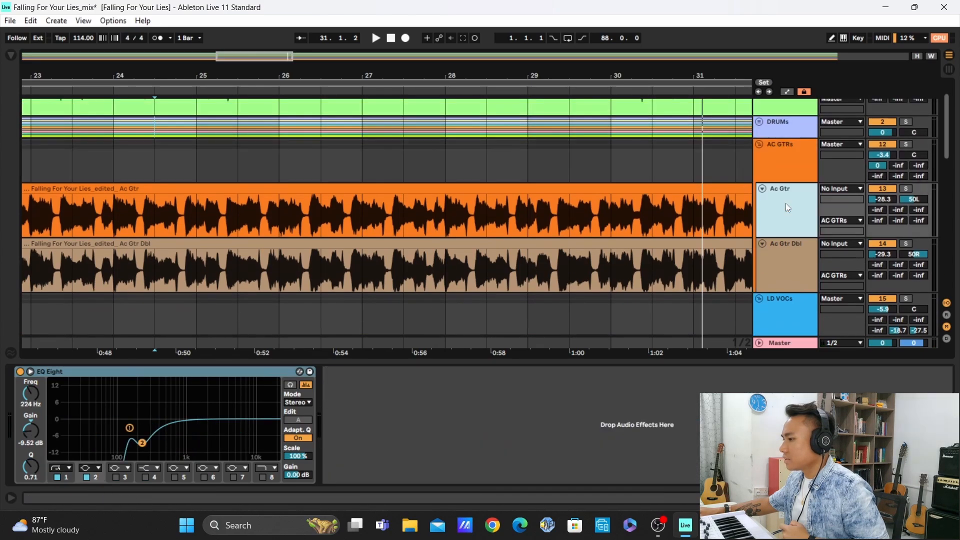
click(797, 264)
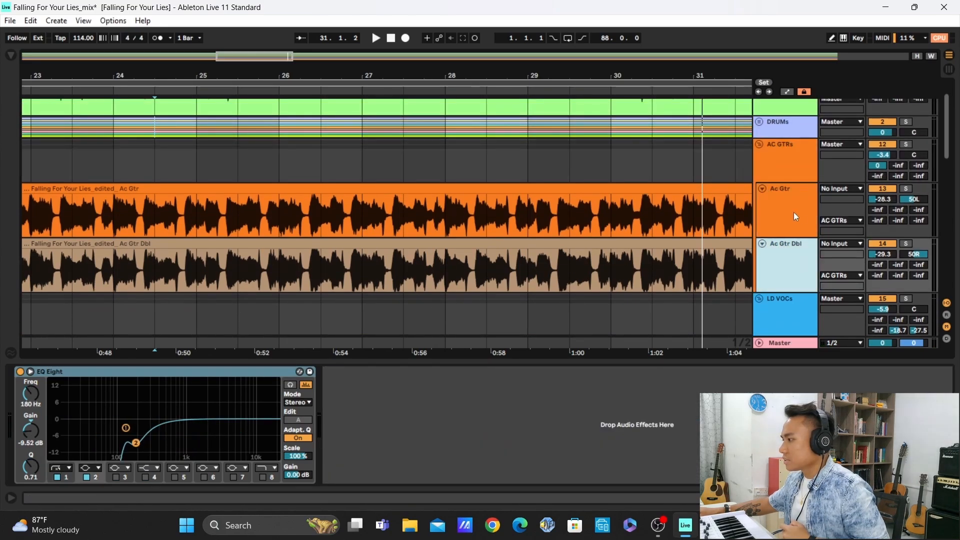
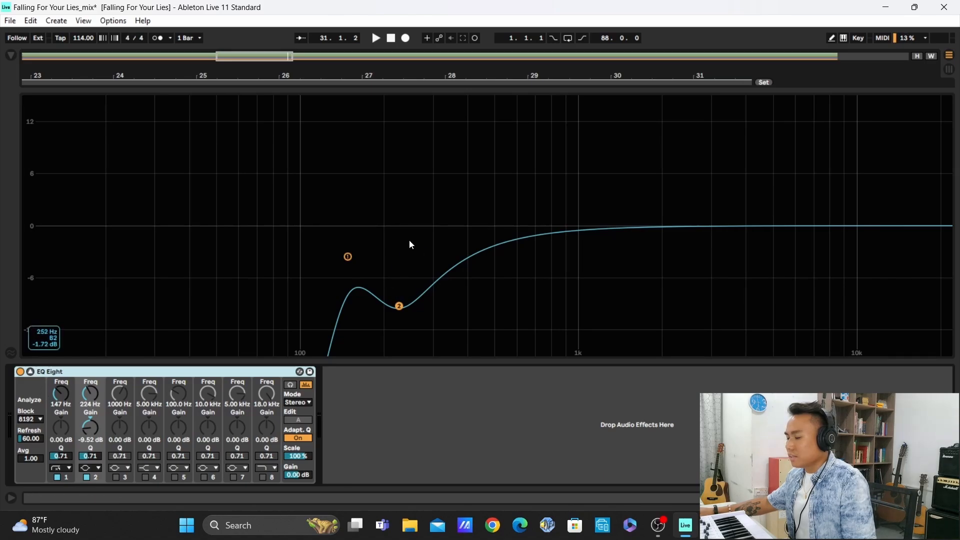
Collapse the EQ Eight curve display on the acoustic guitar and solo the AC GTRs group
click(31, 372)
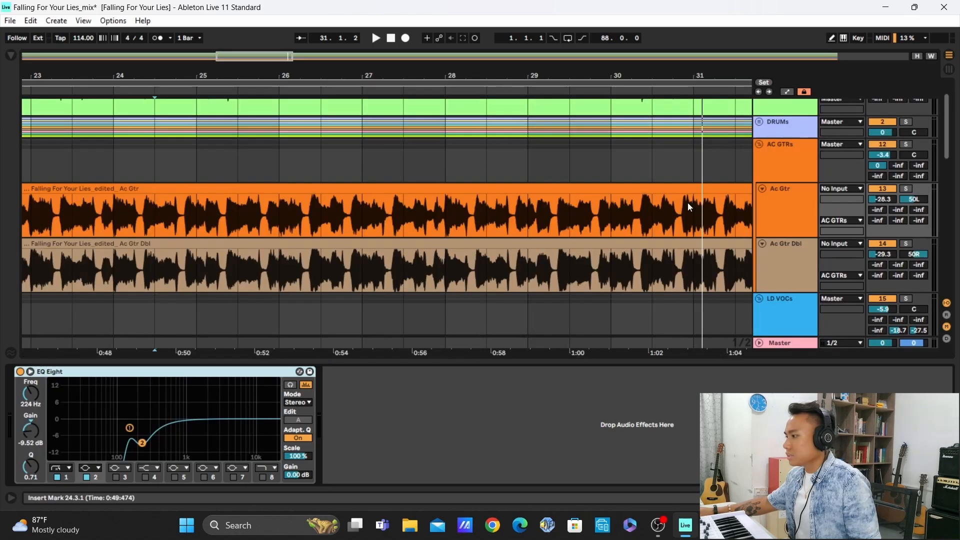
click(796, 269)
click(907, 144)
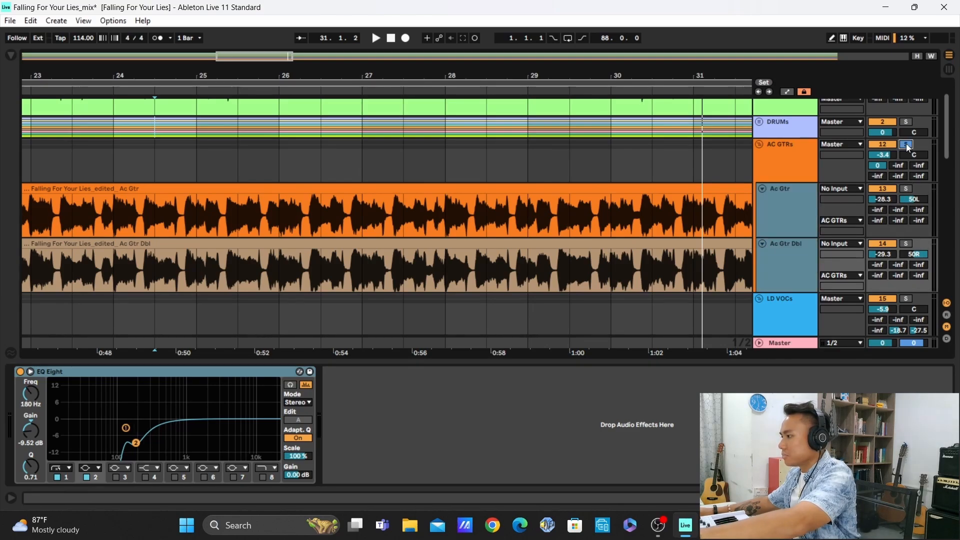
Switch off the EQ Eight on both the Ac Gtr and Ac Gtr Dbl tracks
shift+click(780, 207)
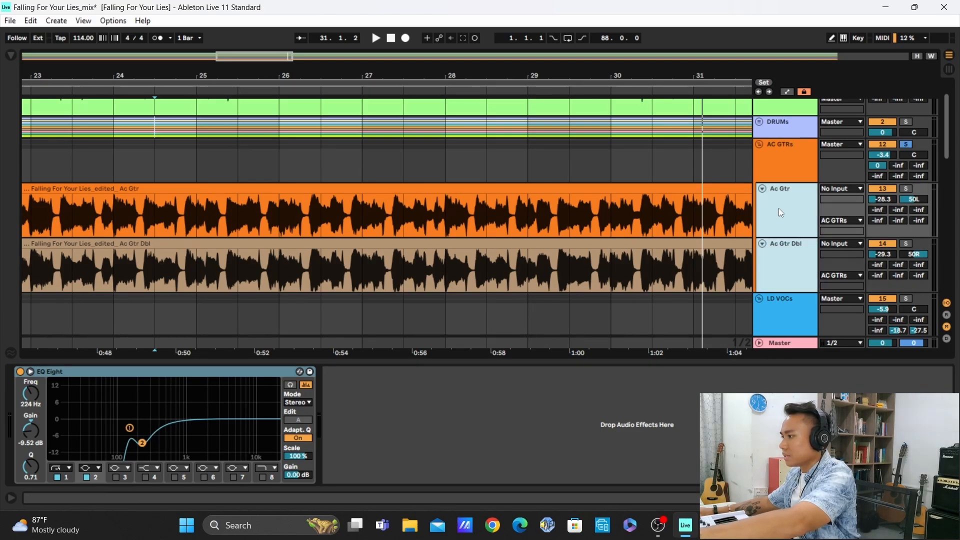
click(779, 208)
click(34, 373)
key(0)
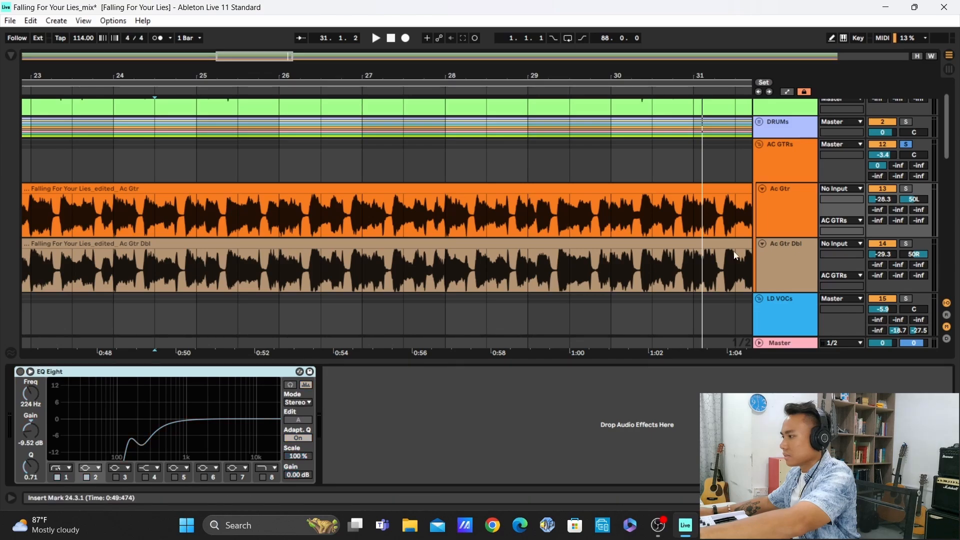
key(Down)
click(21, 372)
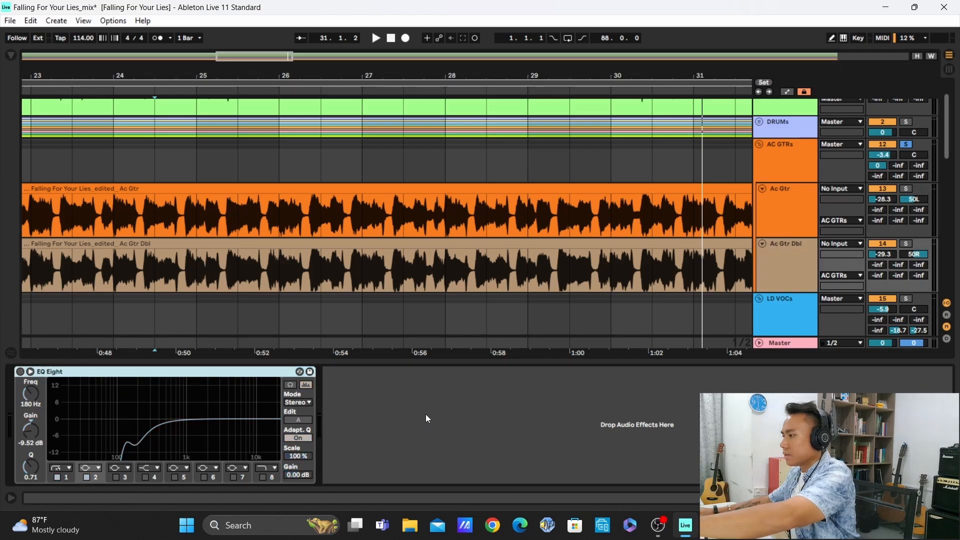
Play the soloed acoustic guitars with both EQ Eights off, switching each track's EQ on during playback
key(space)
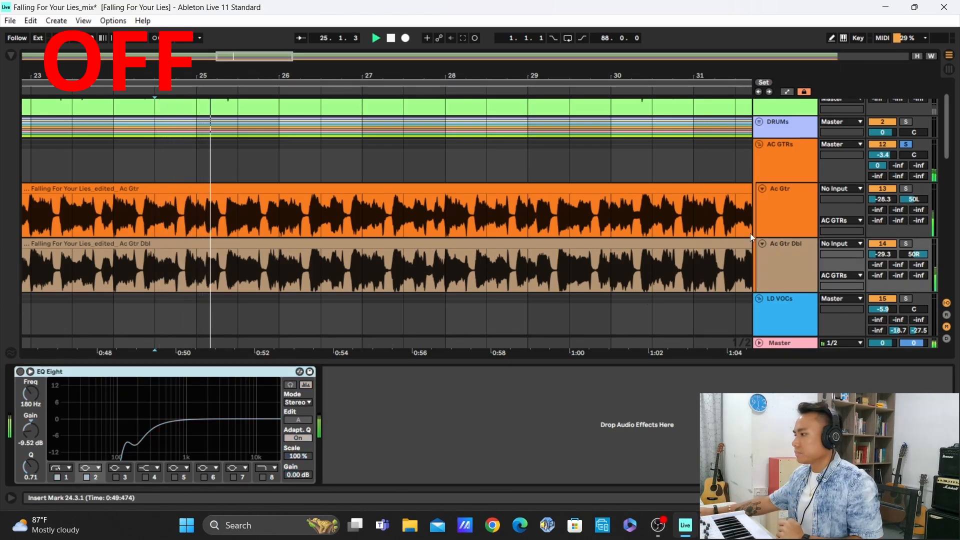
click(773, 203)
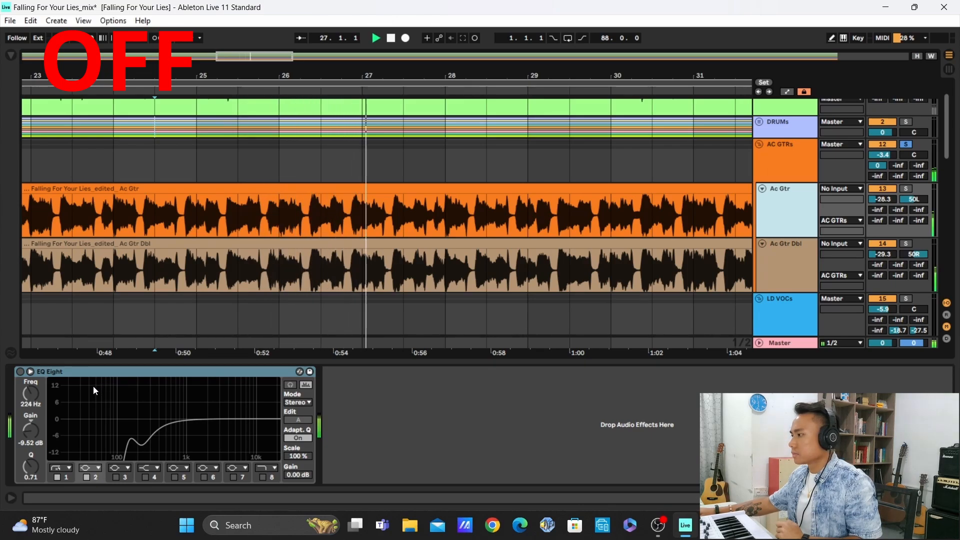
click(20, 371)
click(765, 260)
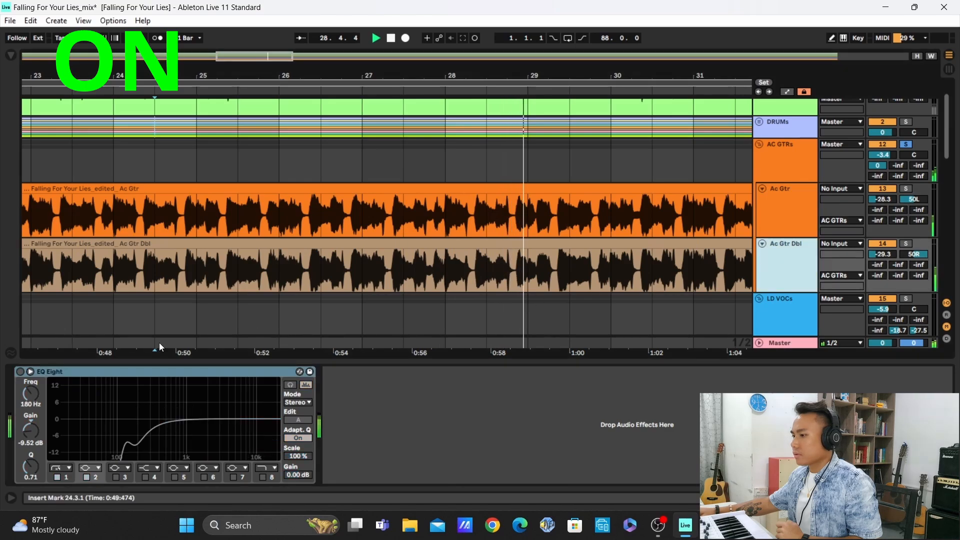
click(20, 371)
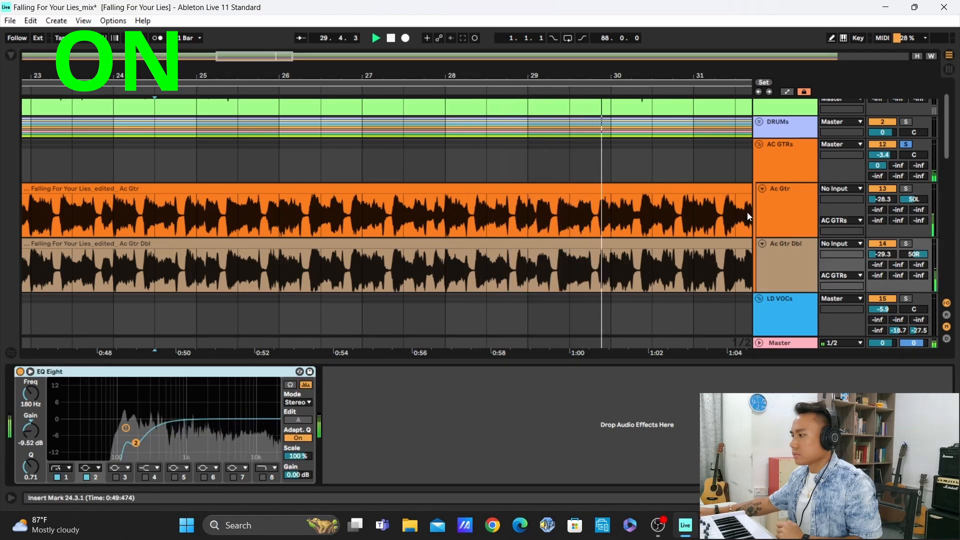
Compare the two guitar tracks with their EQ Eights off and on again during playback, leaving both on
click(772, 214)
click(20, 372)
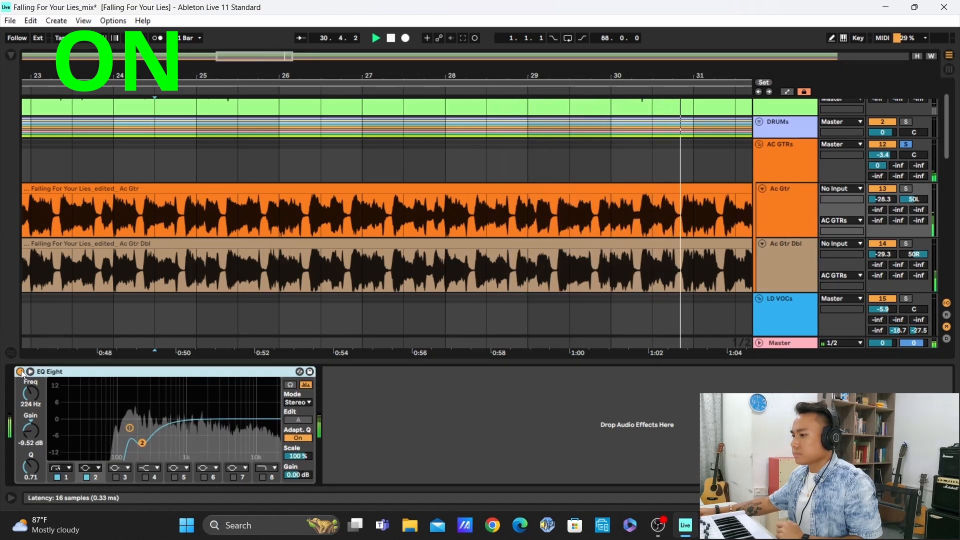
click(765, 272)
click(20, 372)
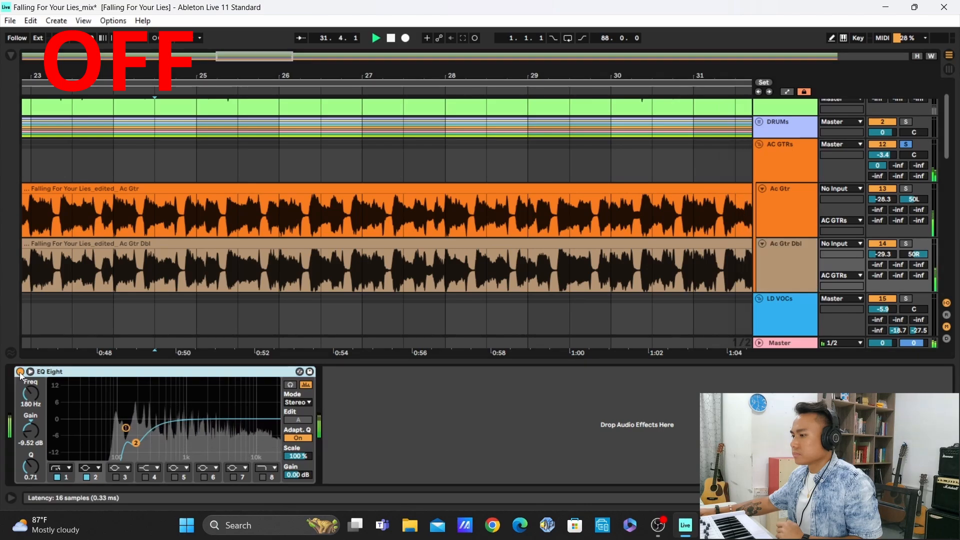
click(781, 217)
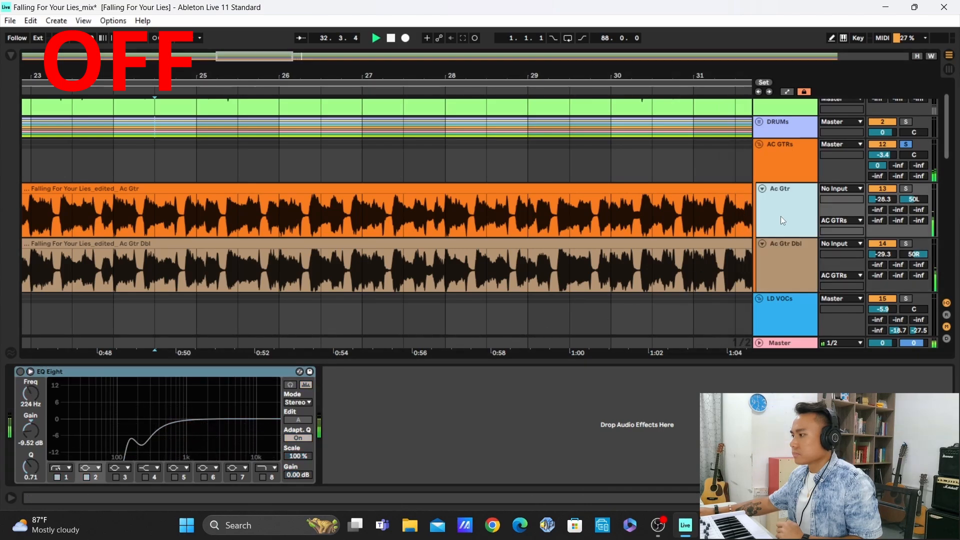
click(22, 372)
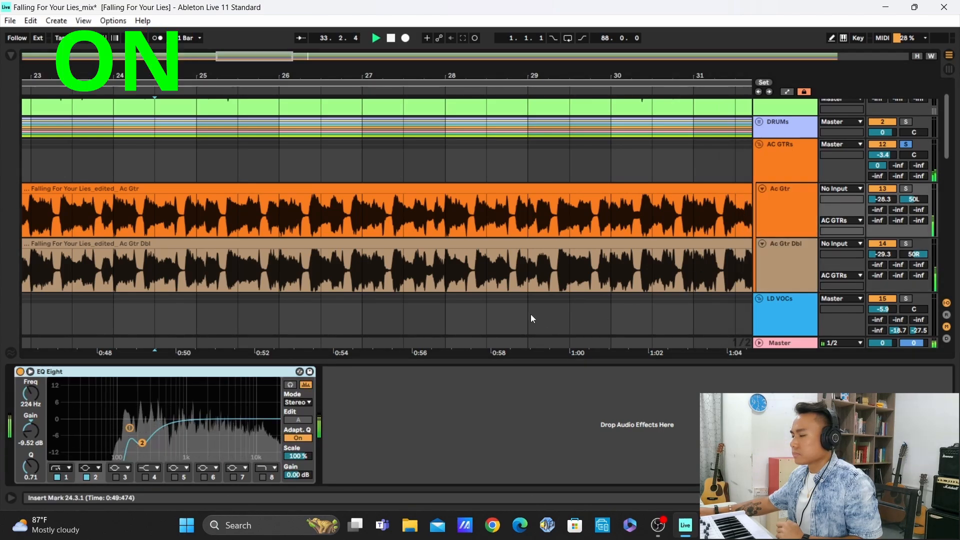
click(772, 256)
click(22, 372)
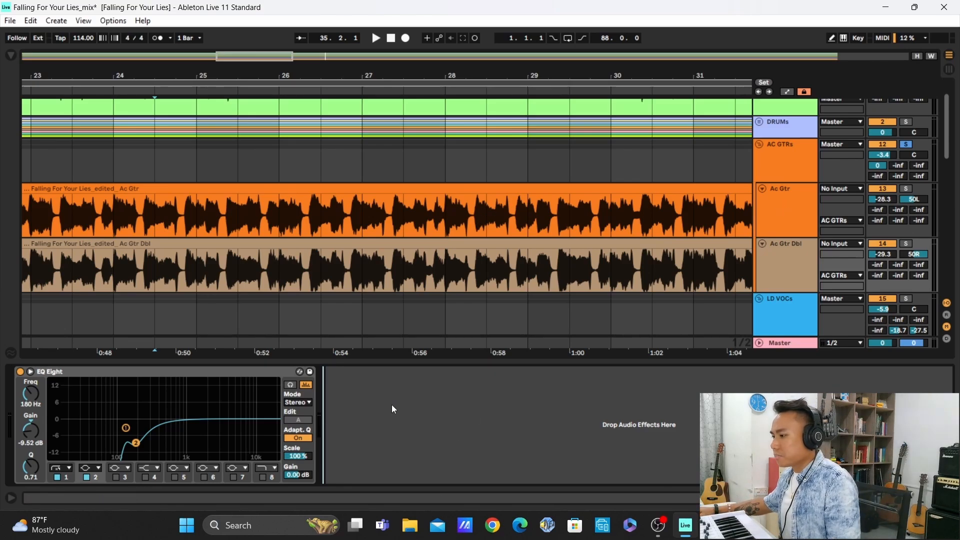
Switch off all effects in the AC GTRs group's chain and select its first EQ Eight
click(783, 161)
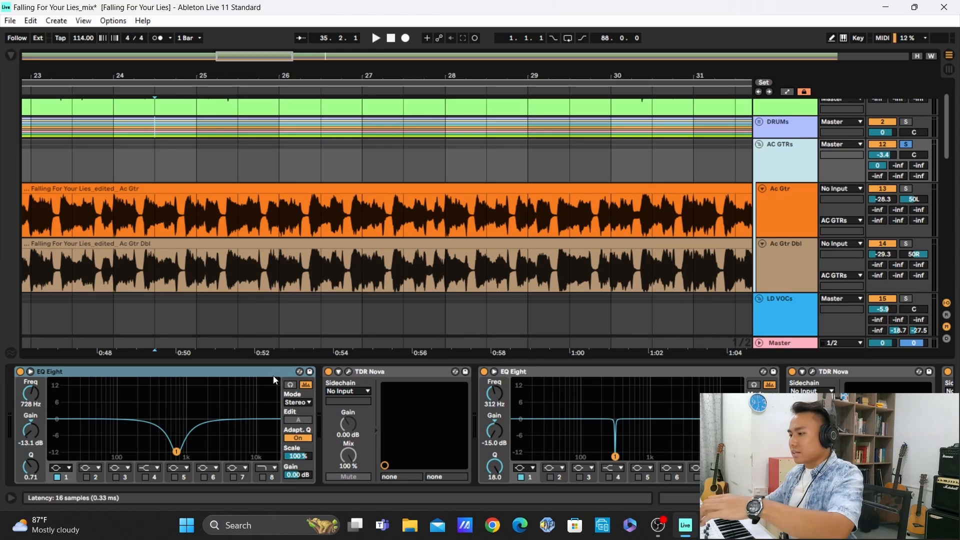
click(241, 375)
scroll(484, 416, right, 10)
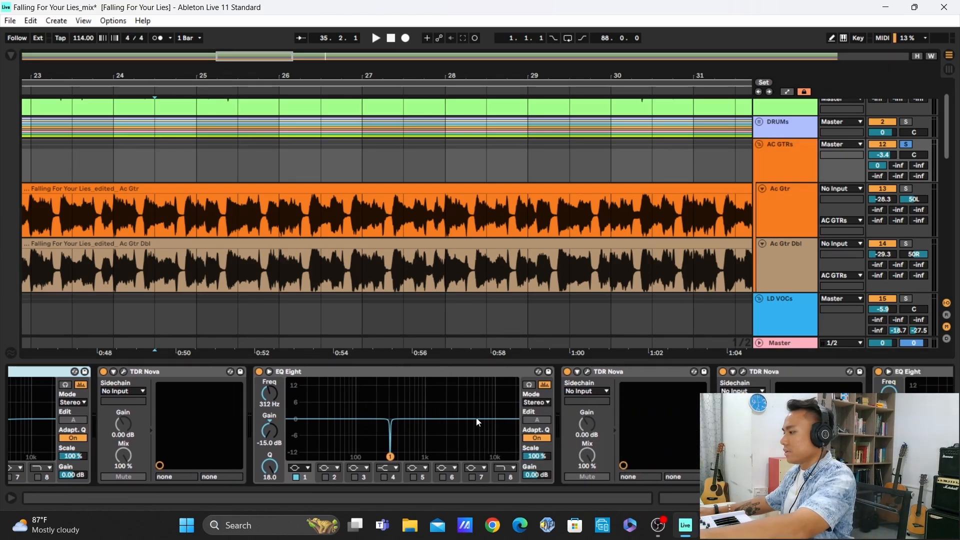
shift+click(674, 373)
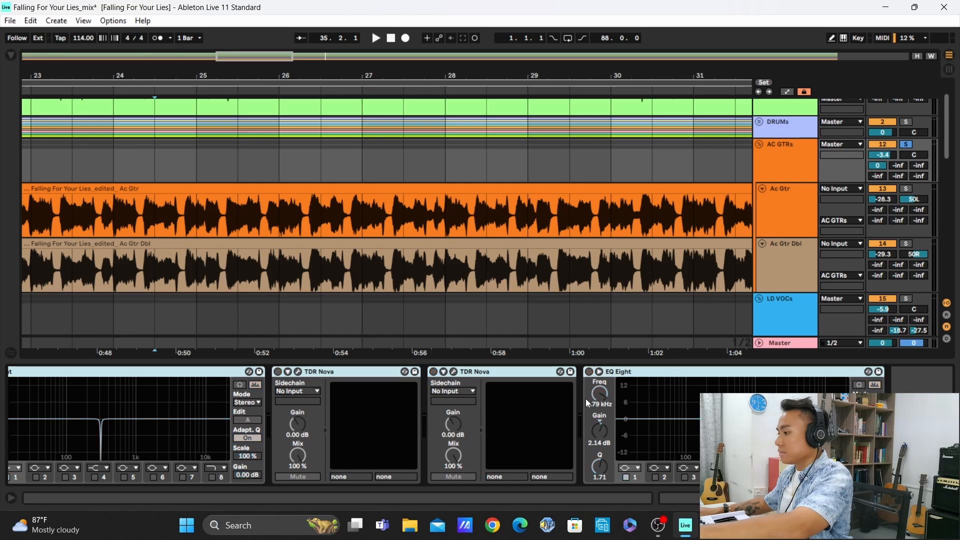
scroll(586, 403, left, 10)
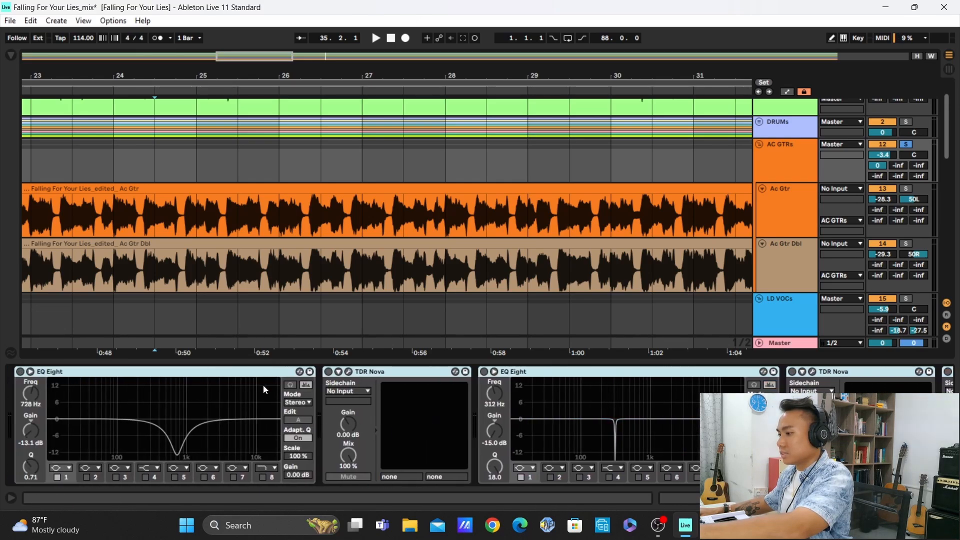
click(230, 373)
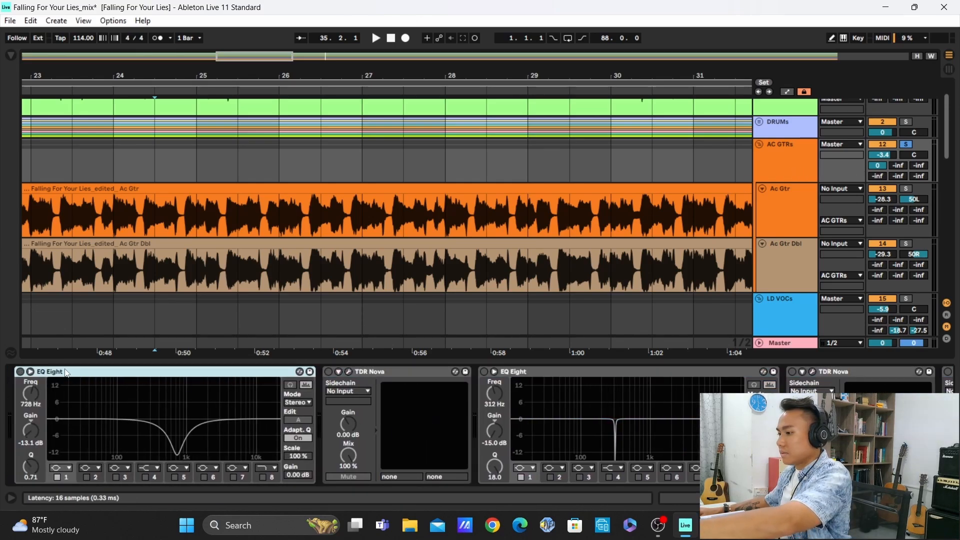
Play the AC GTRs group and compare its first EQ Eight off and on, leaving it on and its curve display collapsed
key(space)
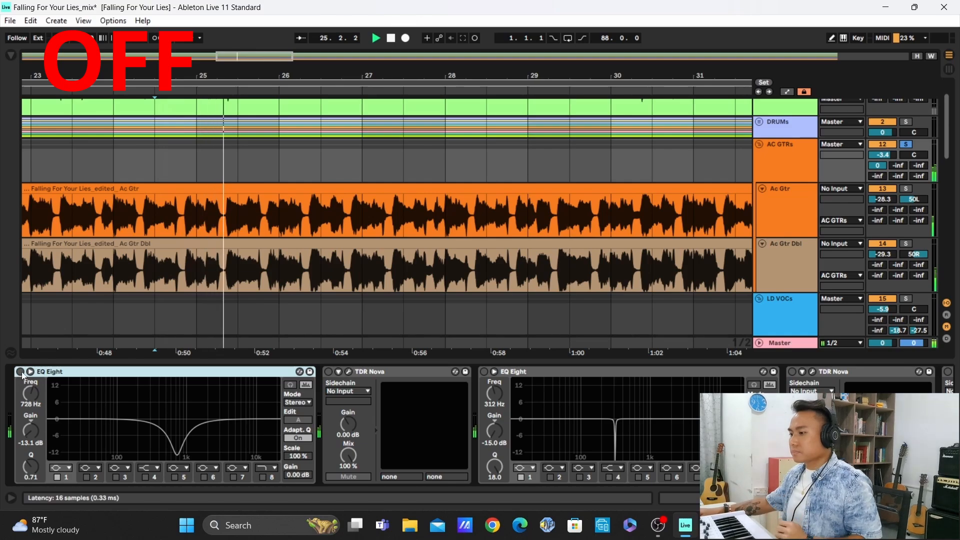
click(20, 372)
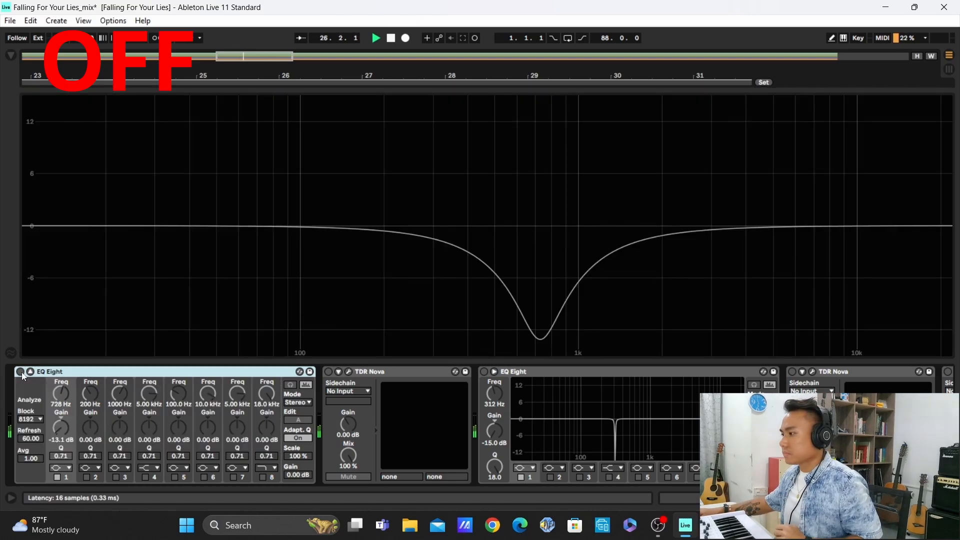
click(22, 372)
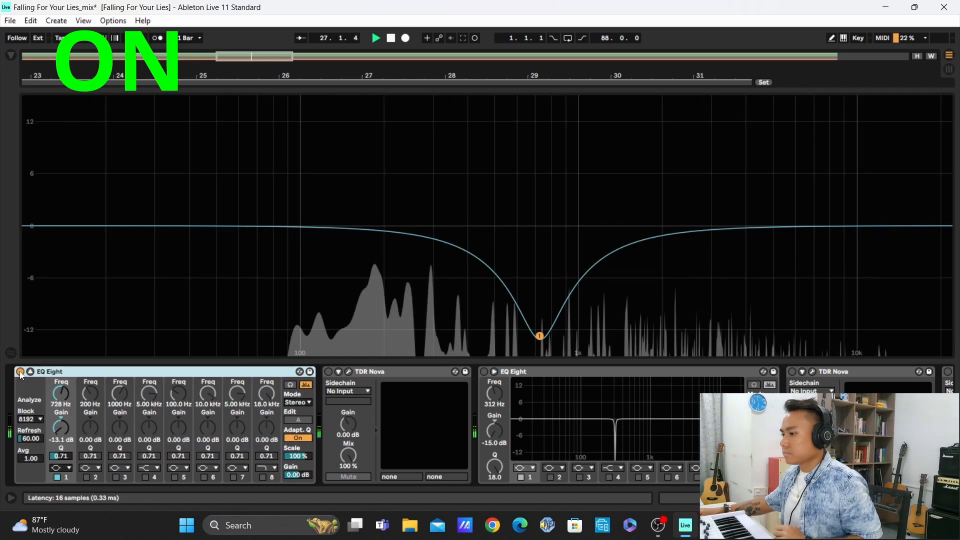
click(20, 372)
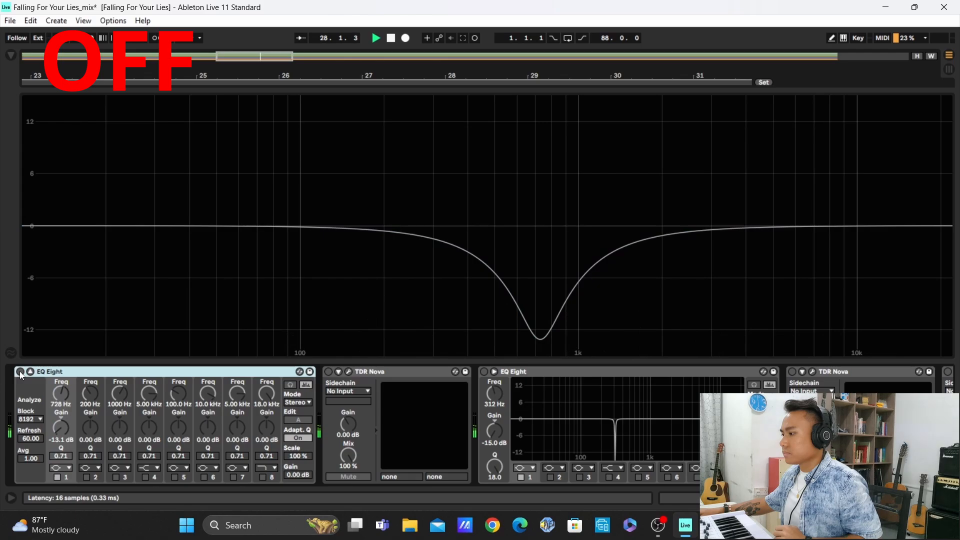
click(20, 372)
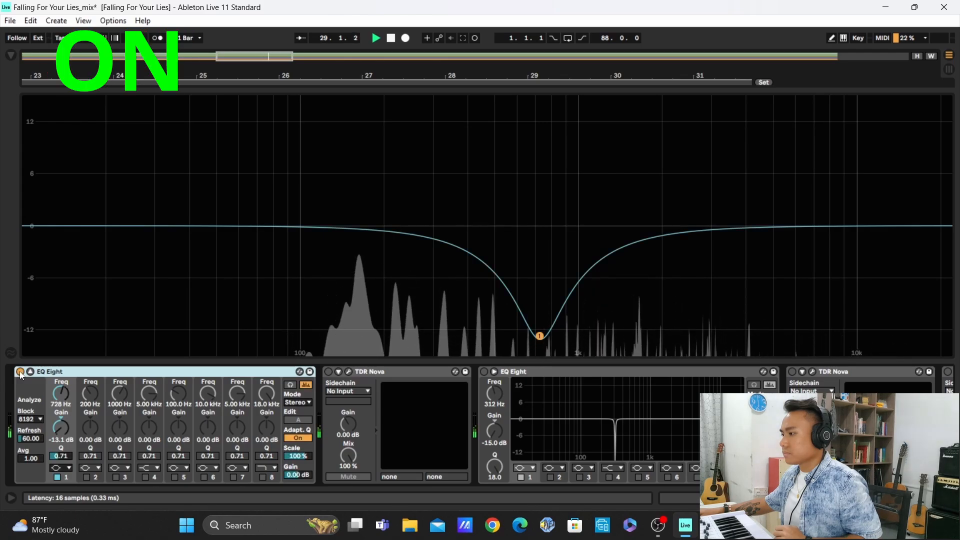
click(20, 372)
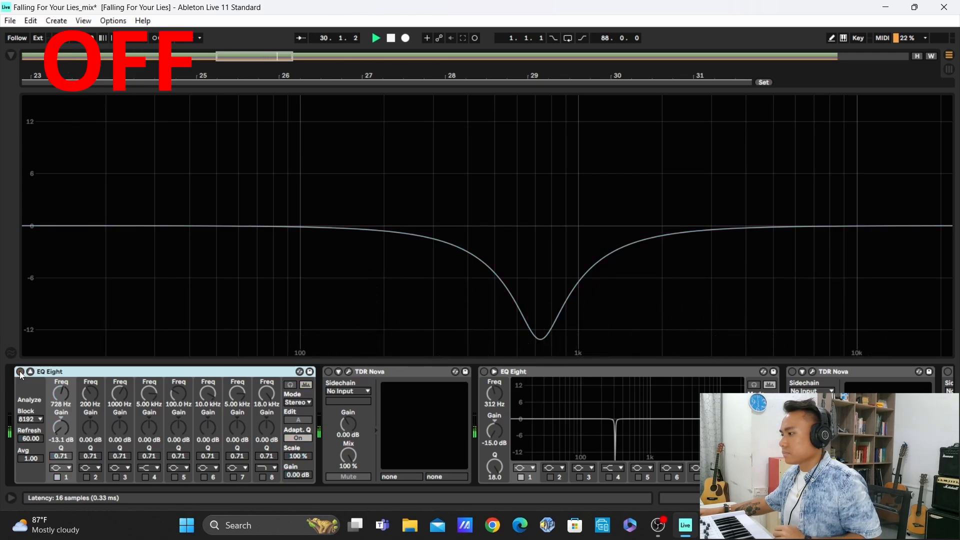
click(20, 373)
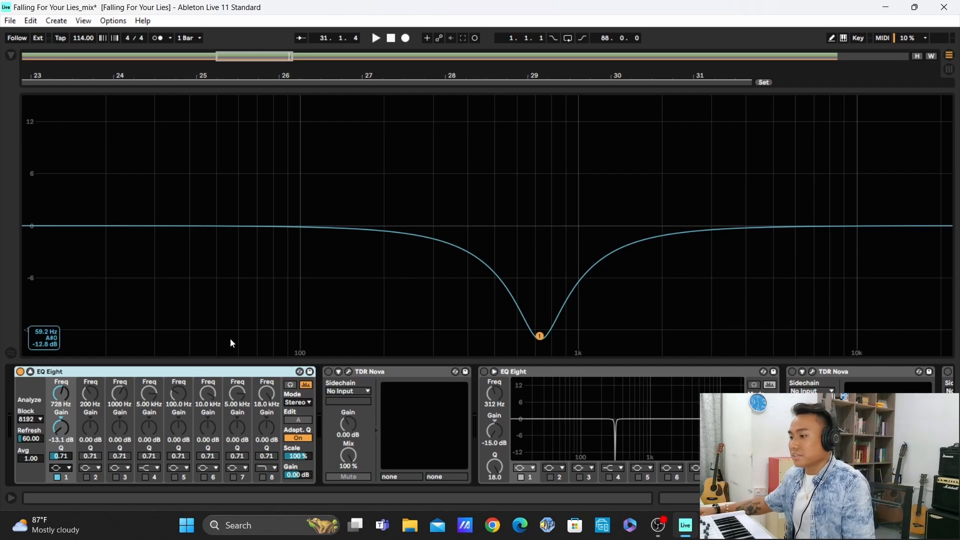
click(306, 385)
Compare the guitars with the first TDR Nova bypassed and active during playback, leaving it active and its window closed
click(348, 372)
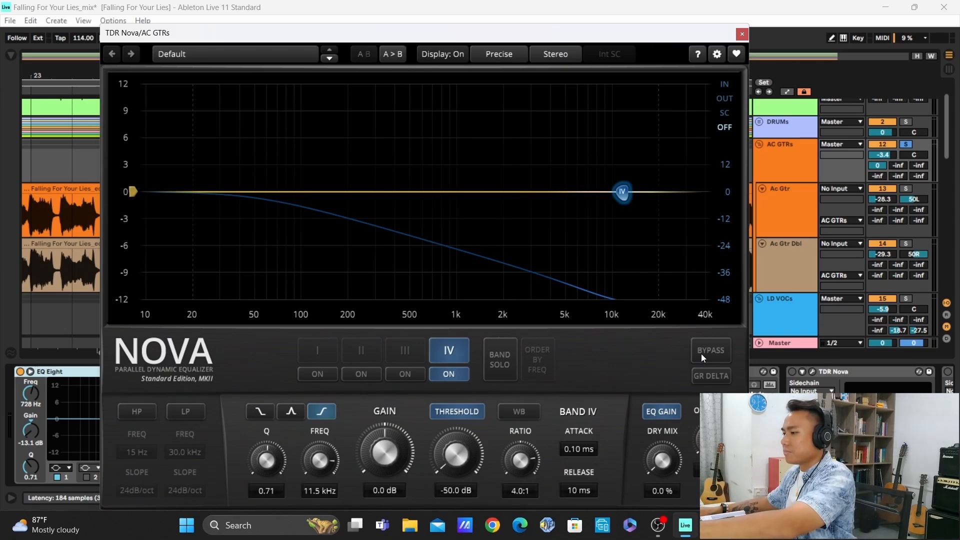
drag(596, 40, 648, 32)
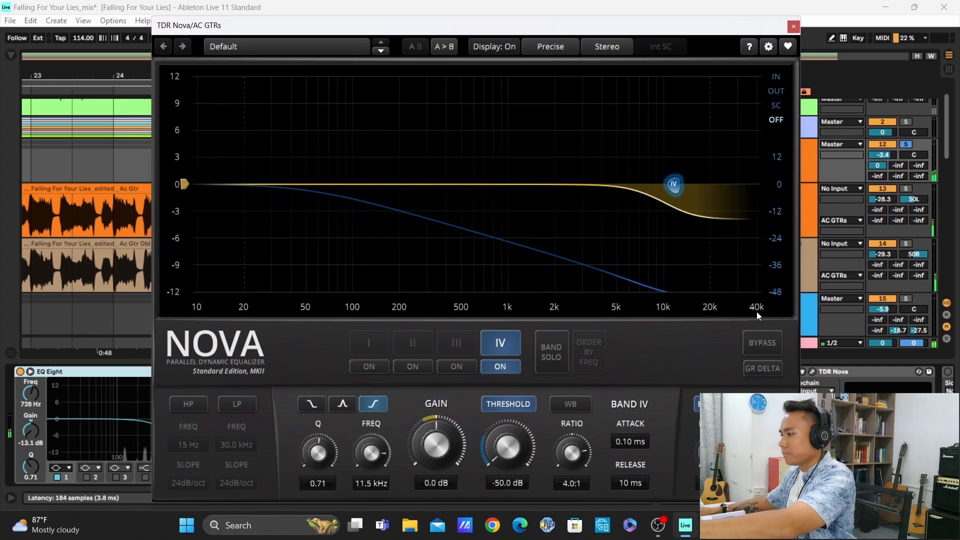
click(763, 343)
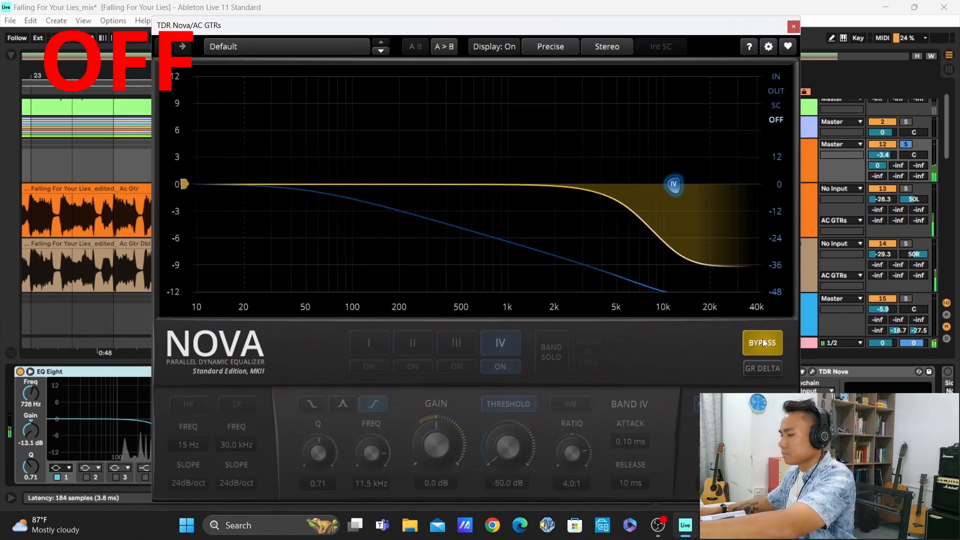
click(764, 343)
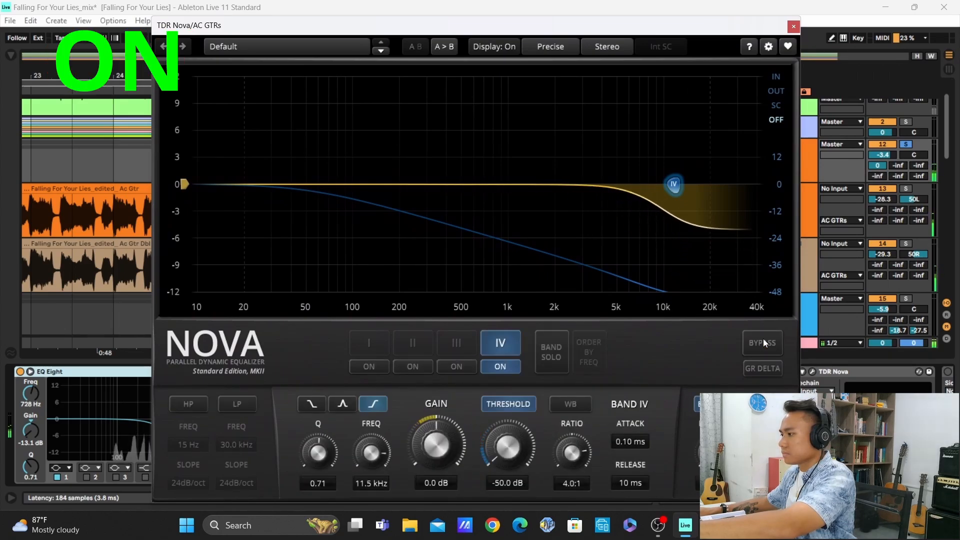
click(763, 342)
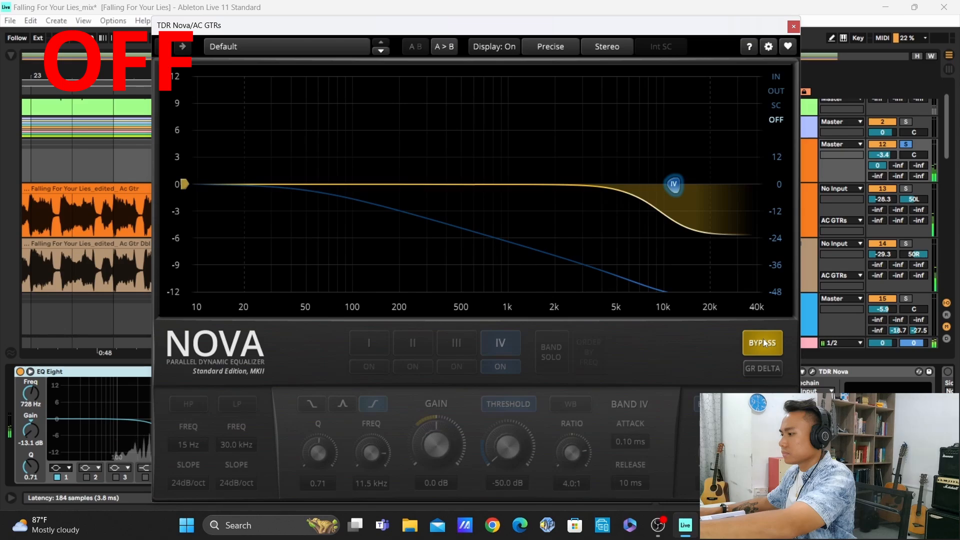
click(764, 340)
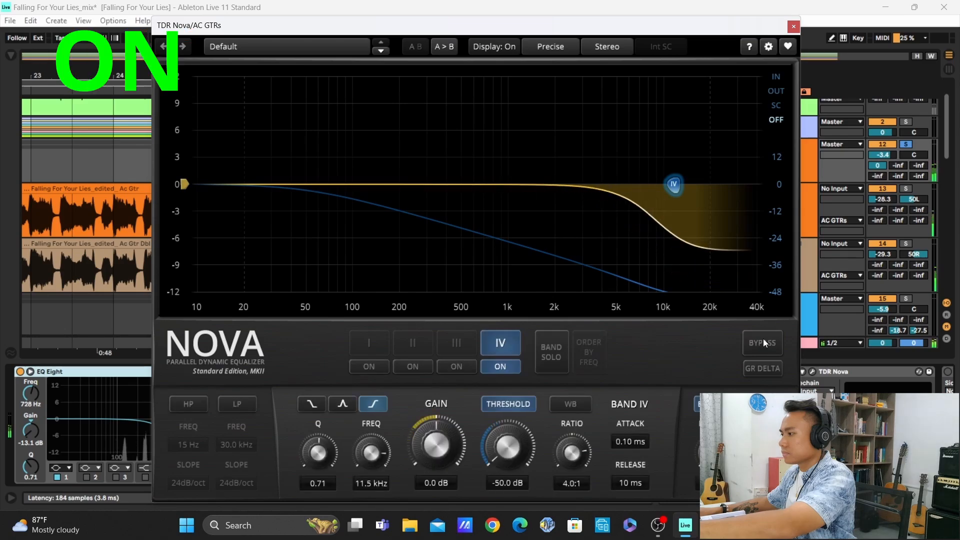
key(space)
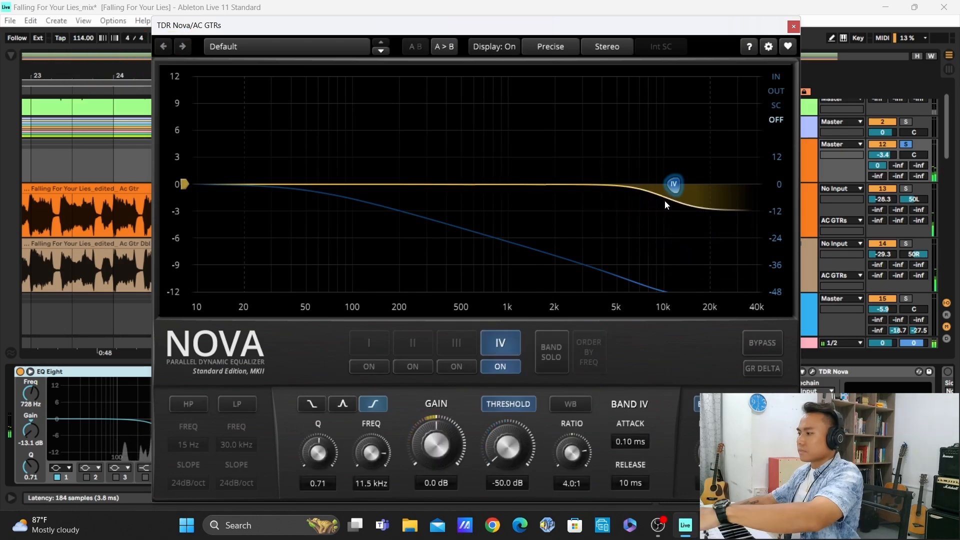
click(794, 28)
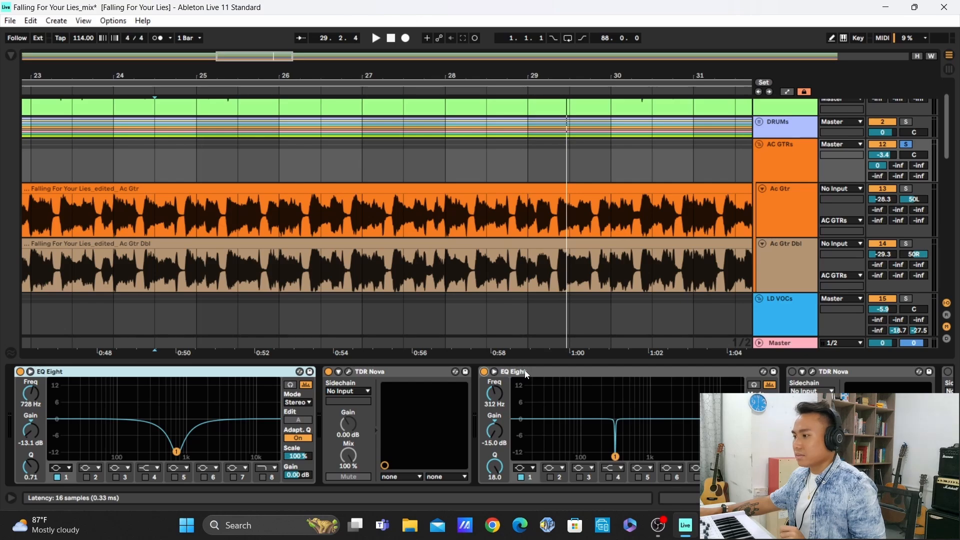
Expand the second EQ Eight's curve display, boost band 1's gain to 15.0 dB, and play the guitars to expose the resonance at 312 Hz
click(495, 371)
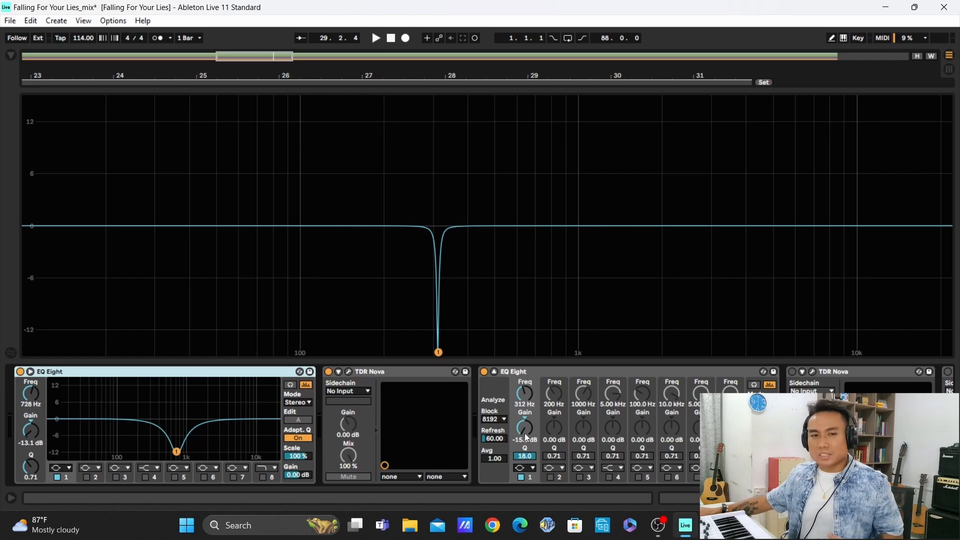
drag(522, 428, 522, 380)
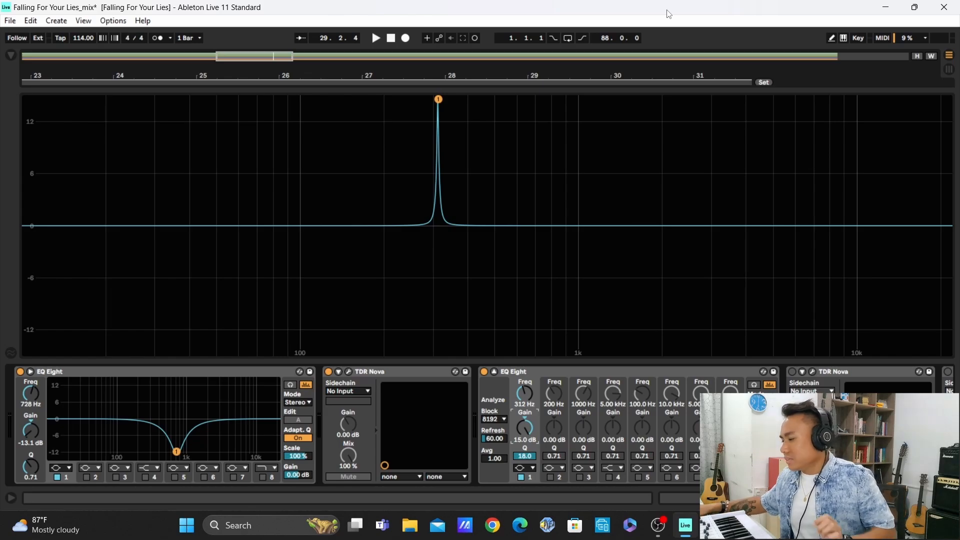
key(space)
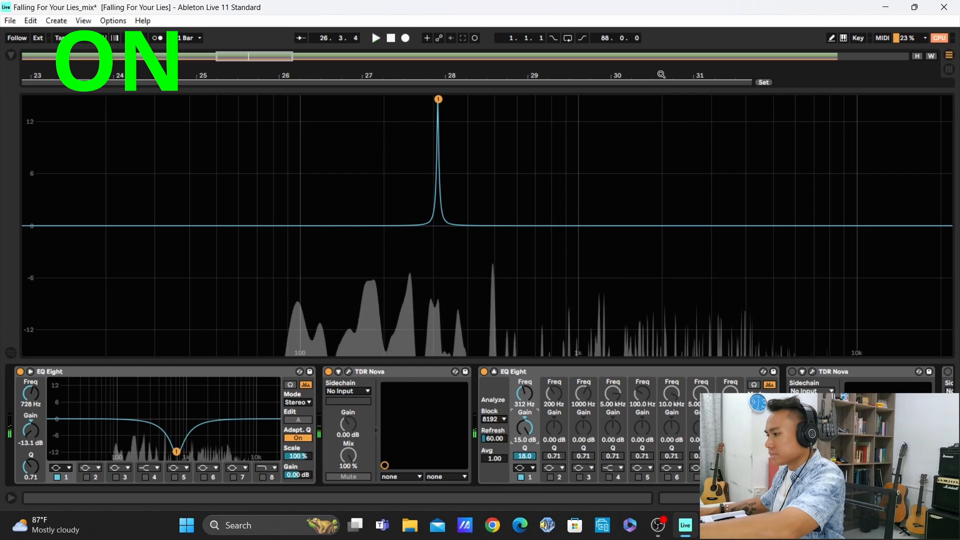
key(space)
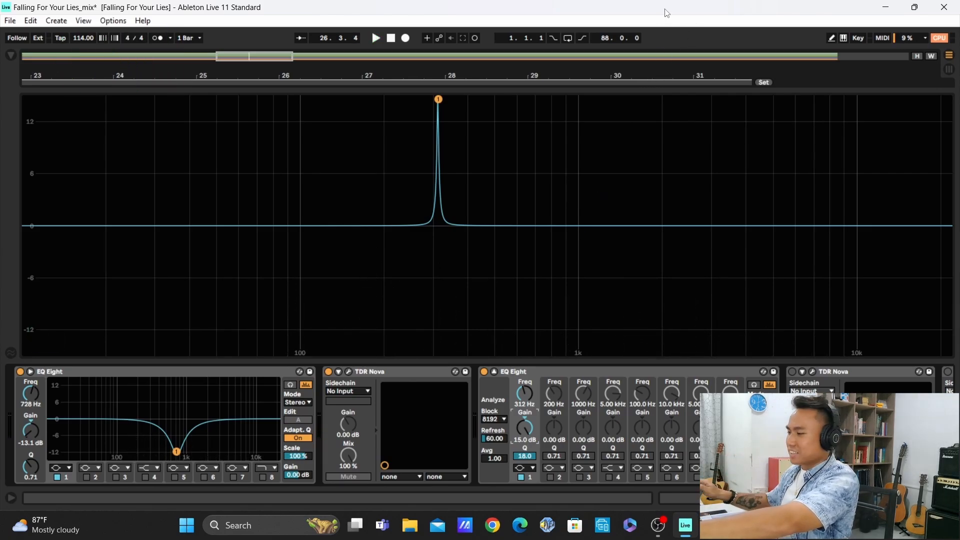
key(space)
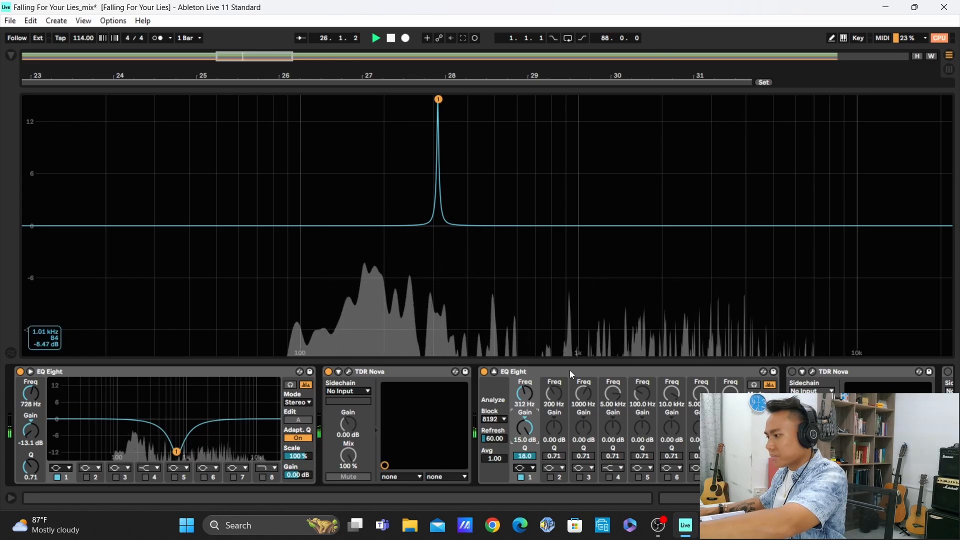
Return the second EQ Eight's band 1 gain to -15.0 dB, play the guitars with the cut, and collapse the curve display
drag(537, 430, 536, 480)
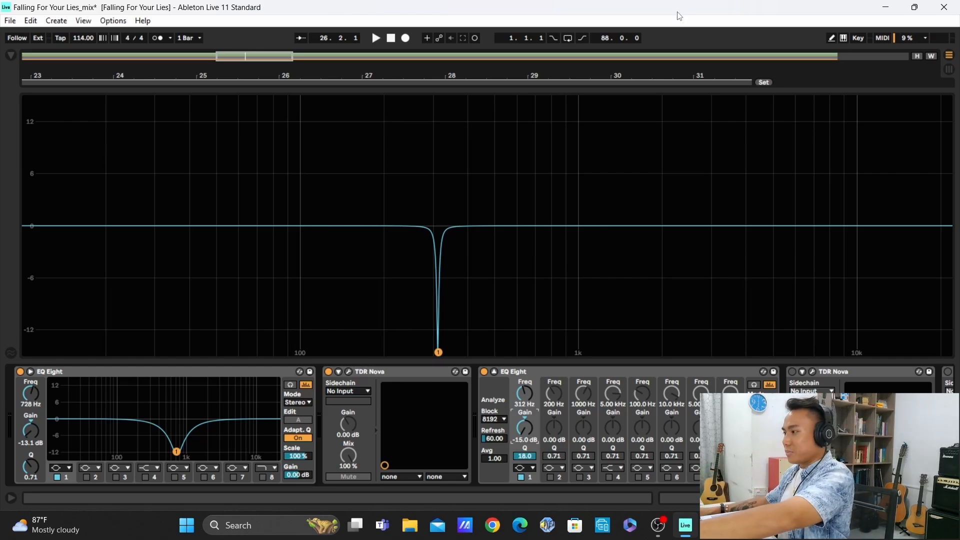
key(space)
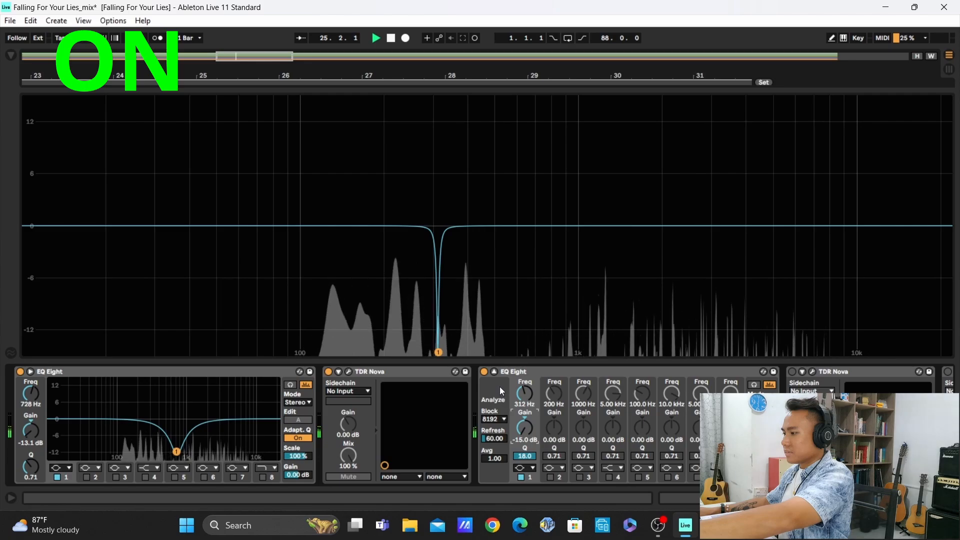
key(space)
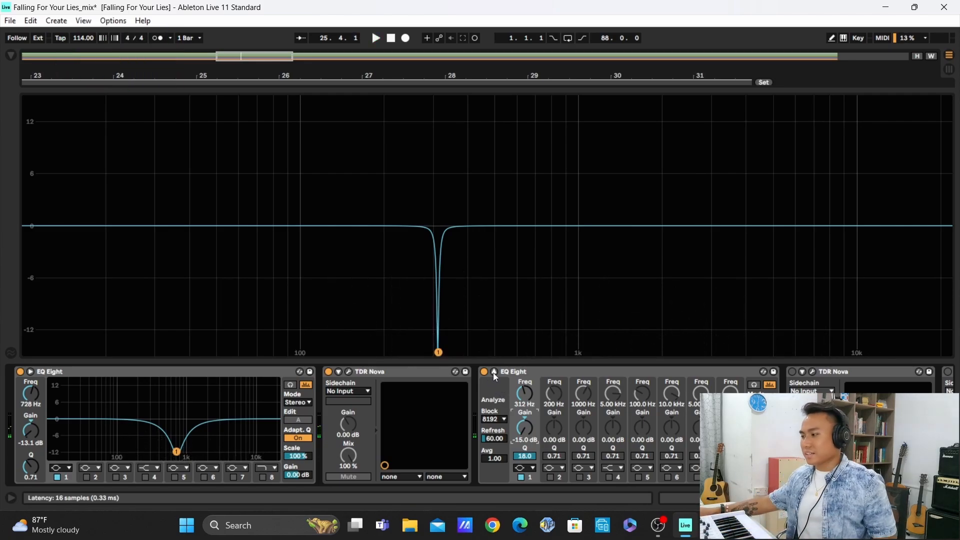
click(494, 373)
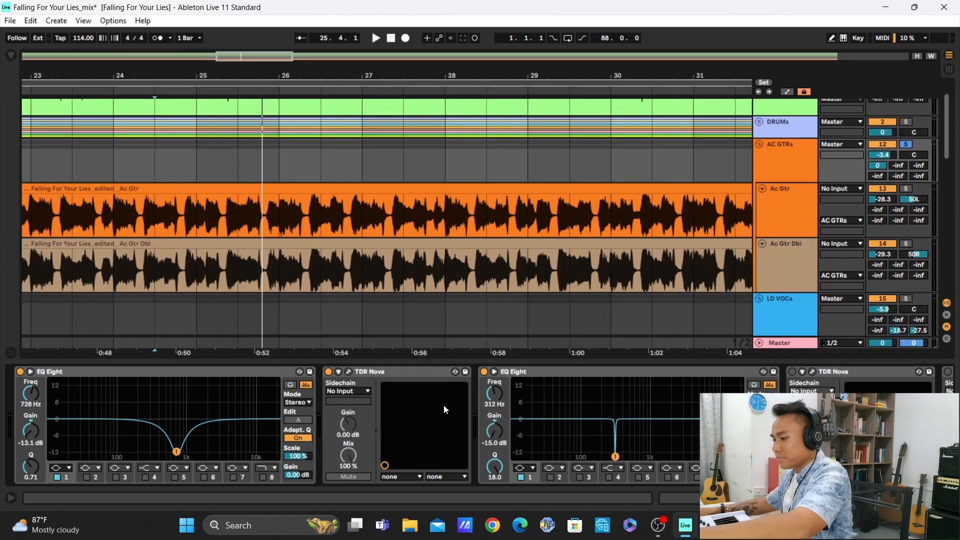
Switch on the second TDR Nova in the guitar chain and compare it bypassed and active during playback, leaving it active and its window closed
scroll(443, 404, down, 6)
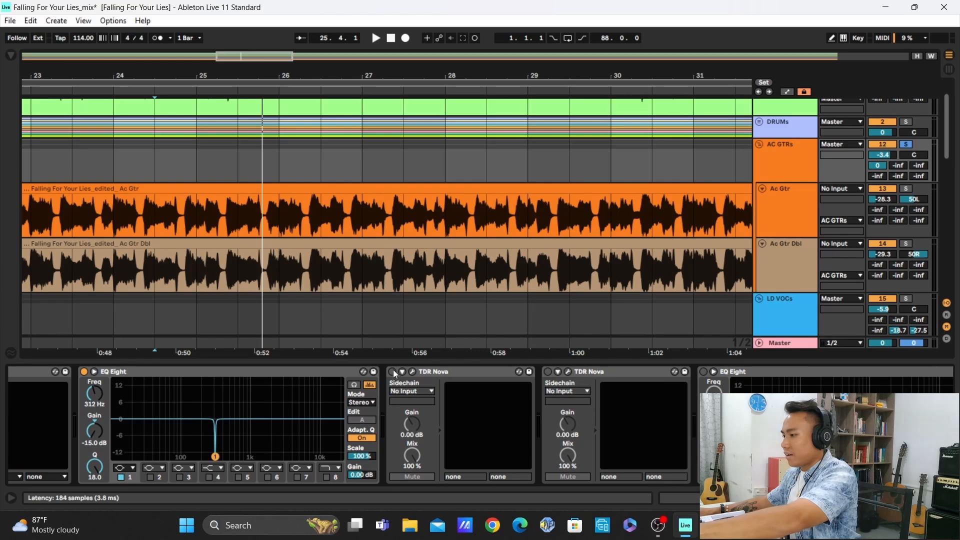
click(415, 373)
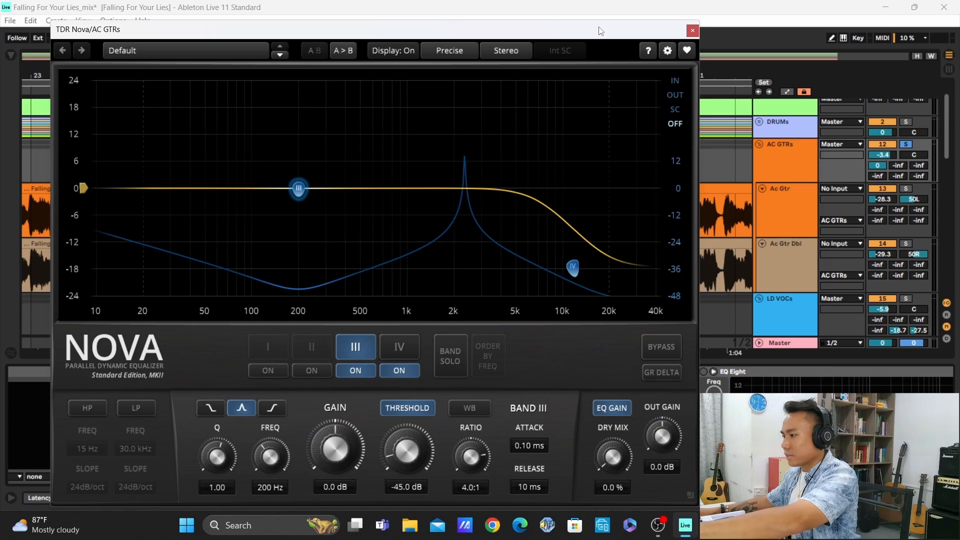
key(space)
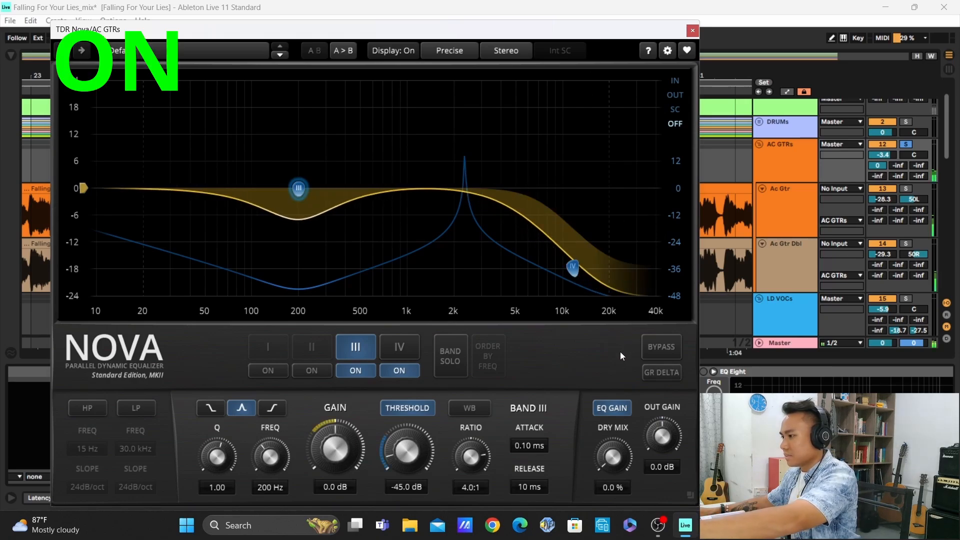
click(660, 347)
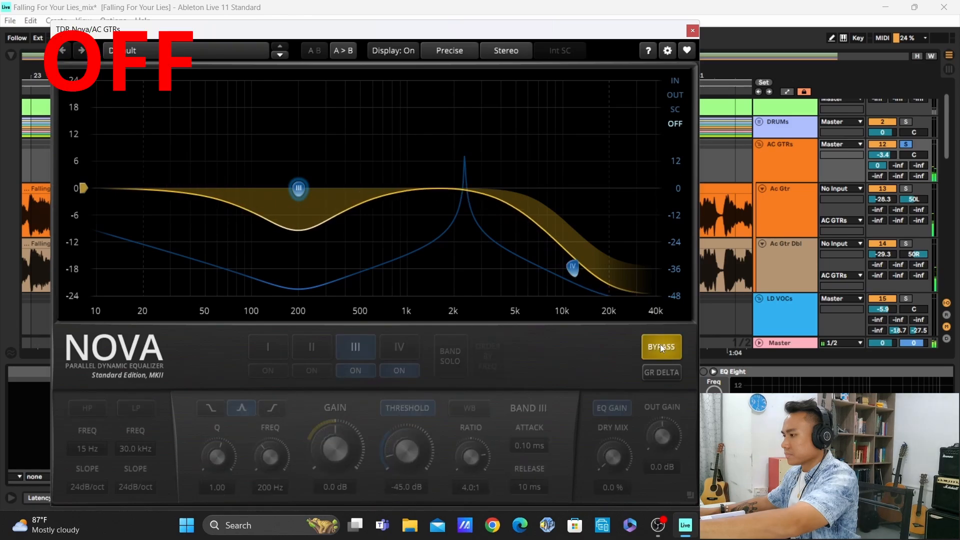
click(660, 345)
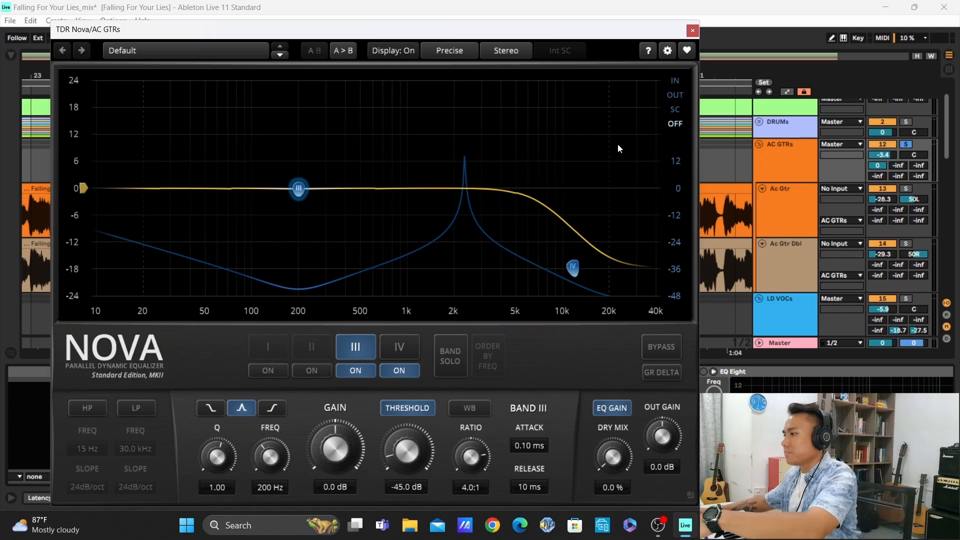
click(692, 31)
Switch on and open the third TDR Nova in the guitar chain, then compare it bypassed and active during playback, leaving it active
scroll(595, 443, right, 3)
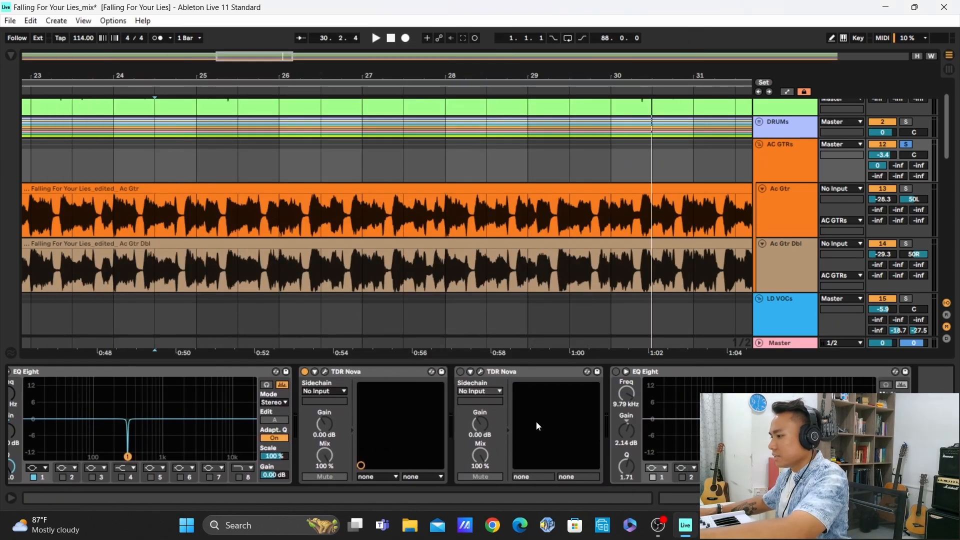
click(480, 371)
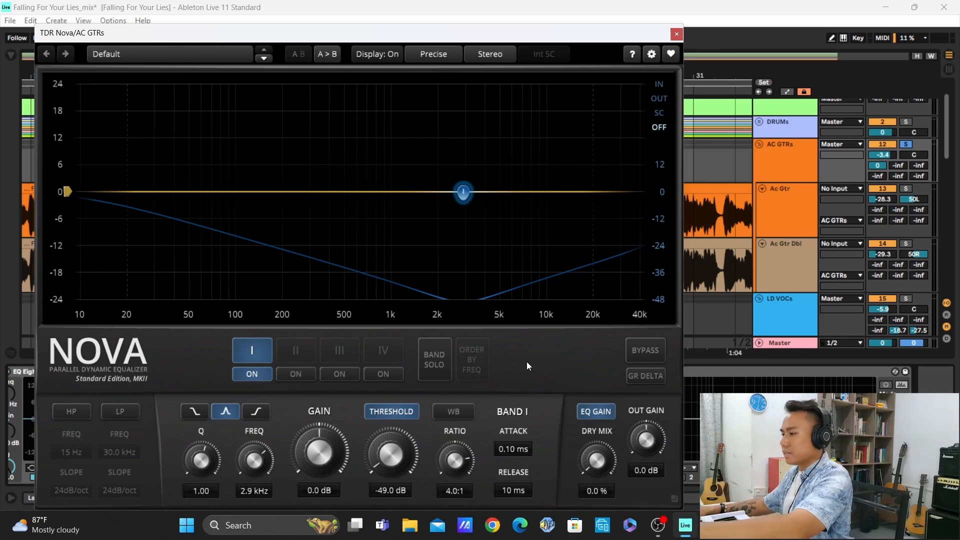
click(640, 355)
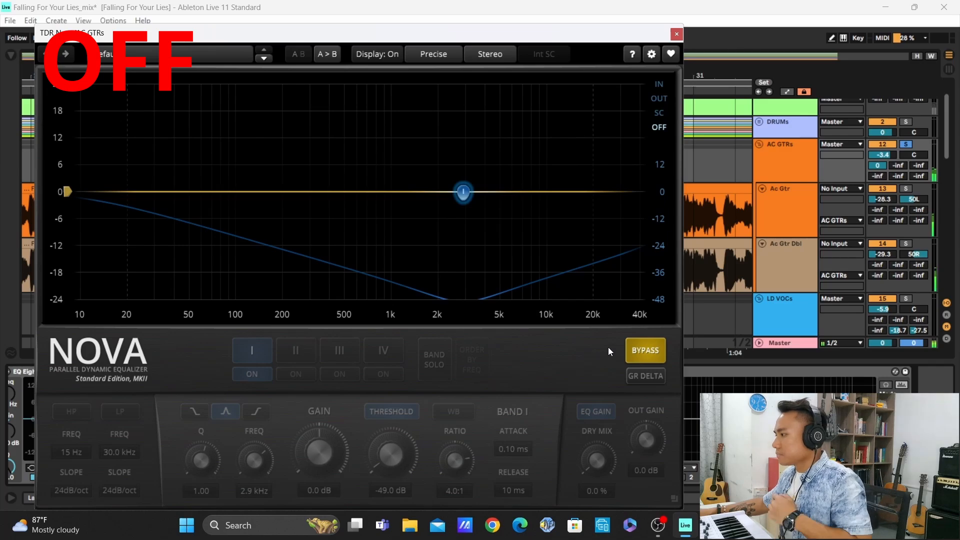
scroll(784, 178, down, 3)
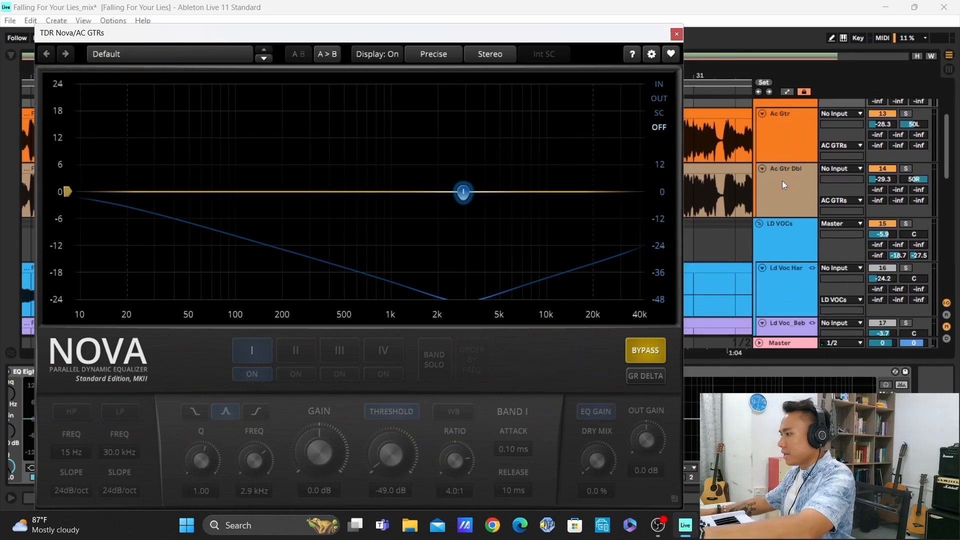
scroll(791, 181, up, 2)
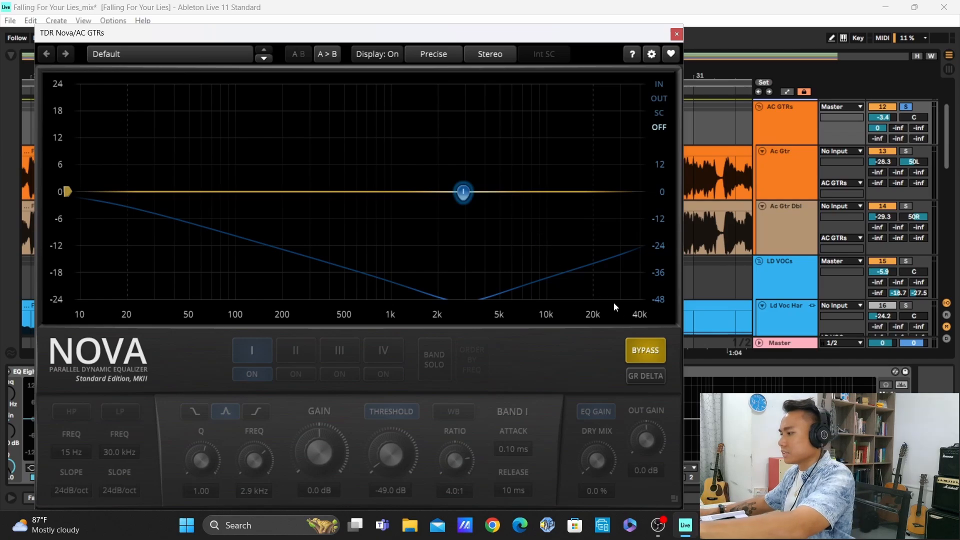
click(640, 347)
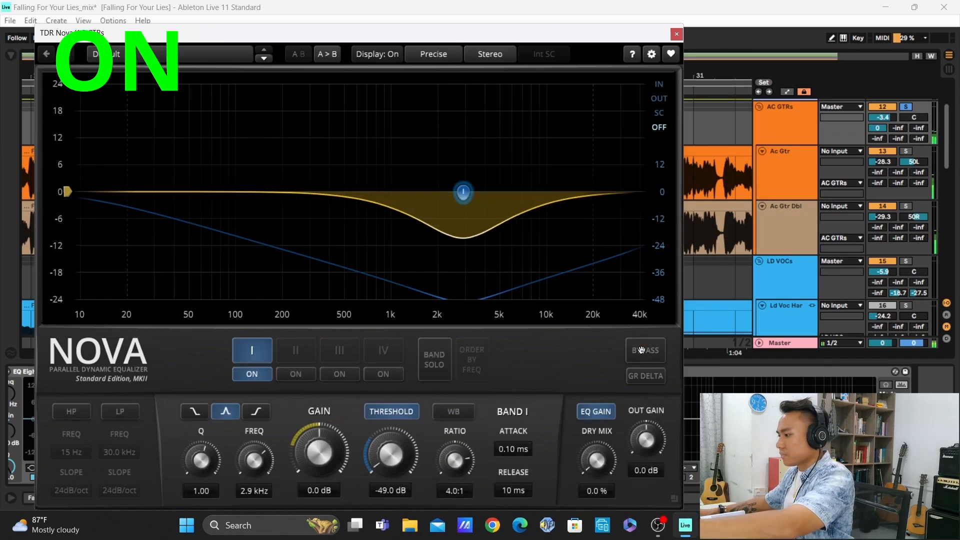
Repeat the bypass comparison of the third TDR Nova and reselect its band I, leaving the plug-in active
click(595, 357)
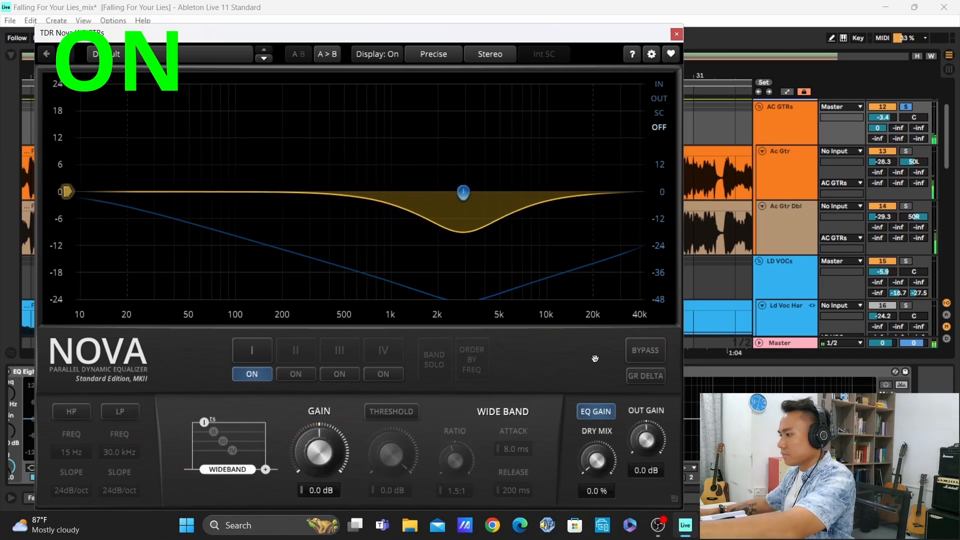
click(643, 351)
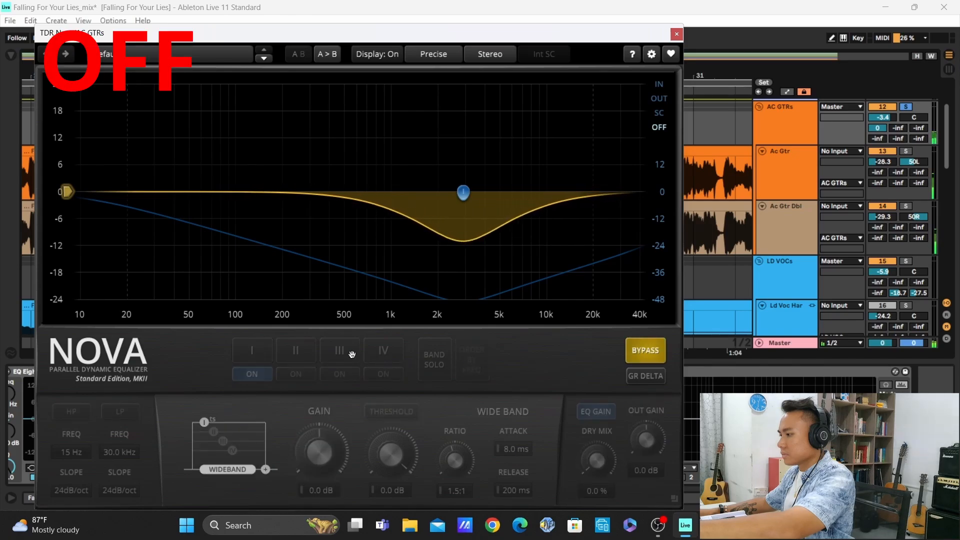
click(647, 355)
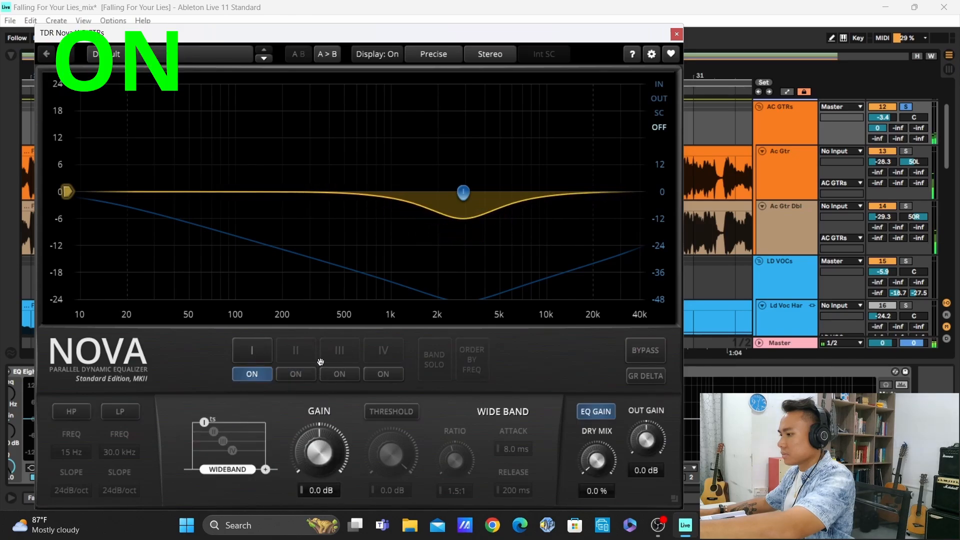
click(238, 349)
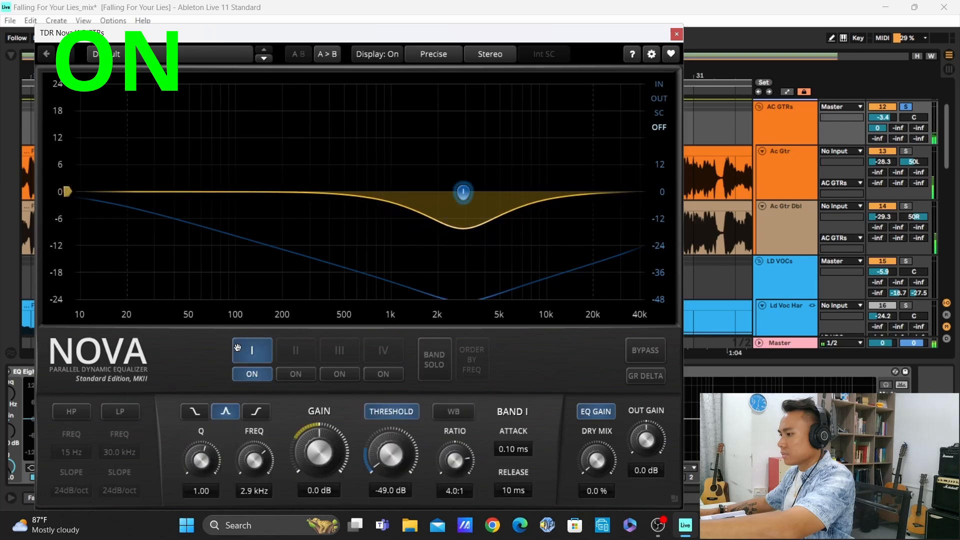
Solo the LD VOCs group with both vocal tracks active, and compare the third TDR Nova bypassed and active against the vocals, closing its window
click(645, 349)
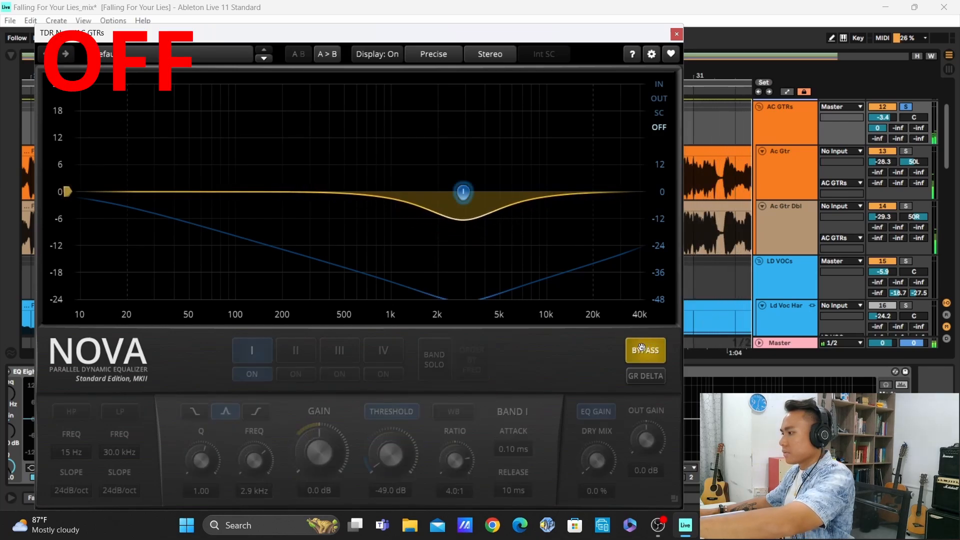
scroll(792, 170, down, 2)
scroll(791, 169, down, 2)
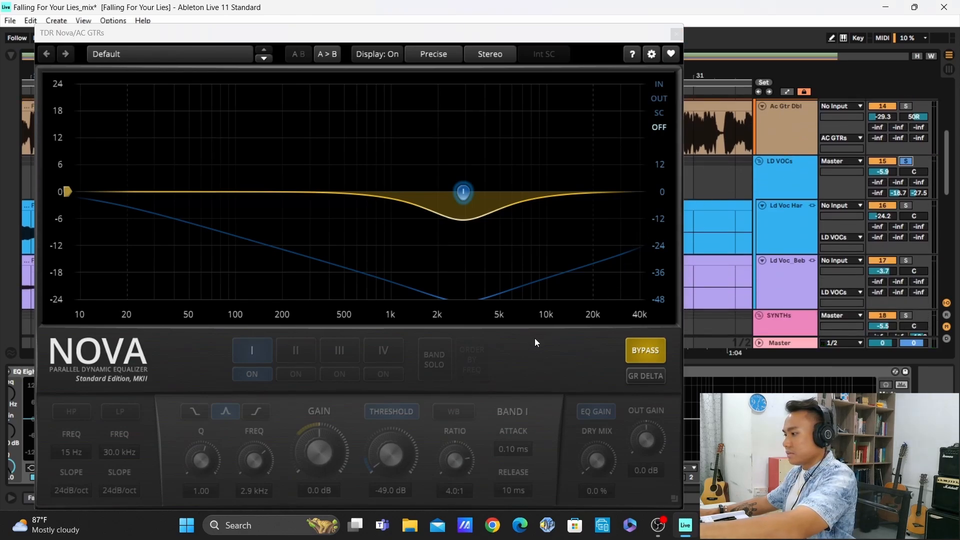
scroll(768, 210, up, 4)
key(space)
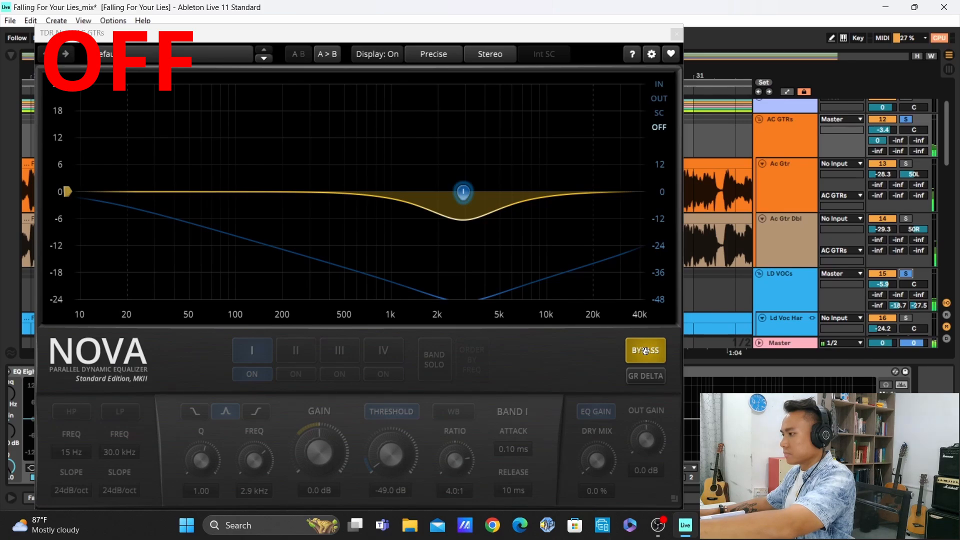
click(645, 351)
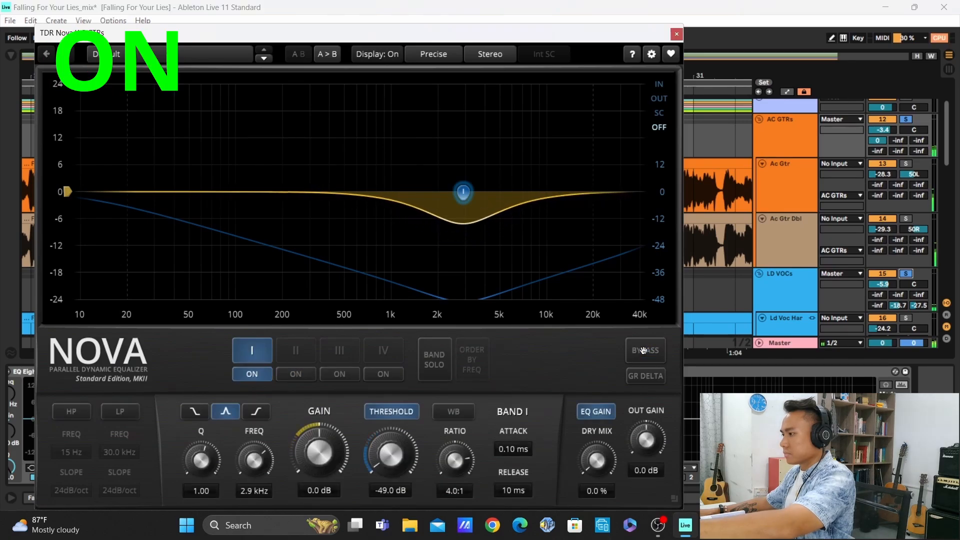
click(676, 34)
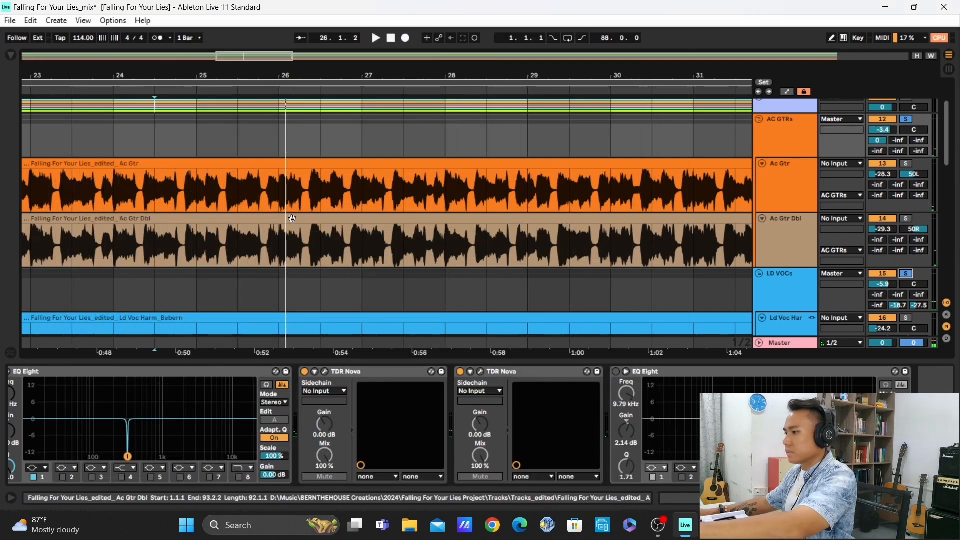
Play guitars and vocals from bar 23 and compare the AC GTRs group's third TDR Nova bypassed and active, leaving it active and closed
scroll(289, 210, left, 4)
click(236, 185)
key(space)
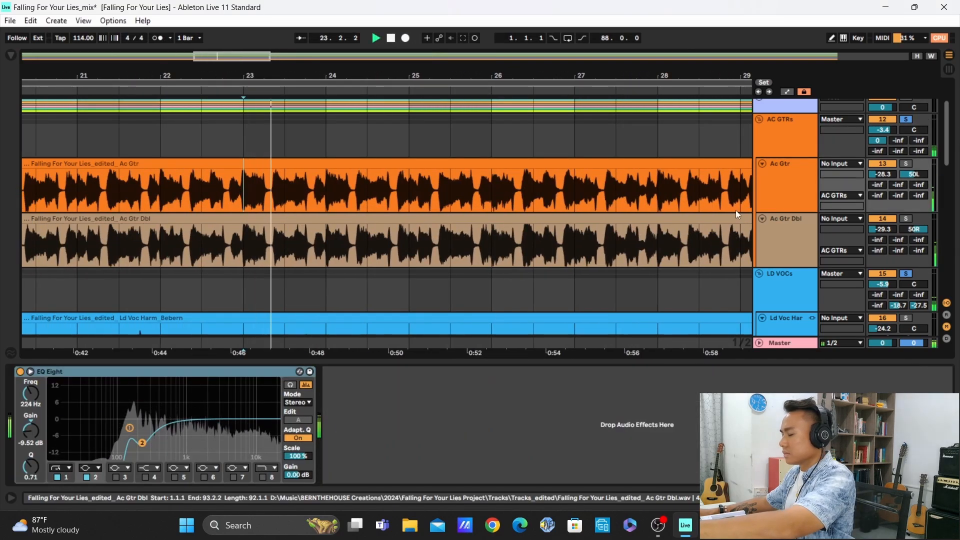
click(775, 134)
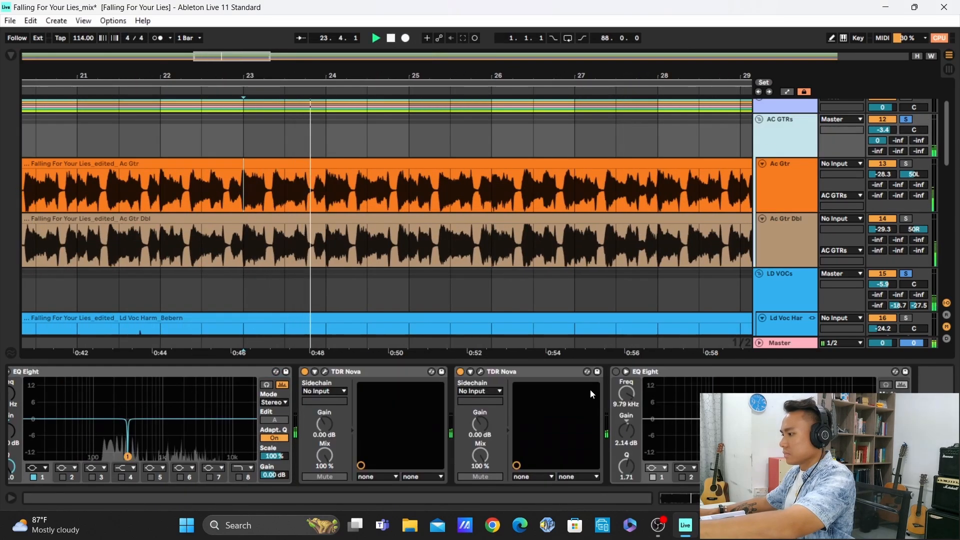
click(481, 372)
click(647, 350)
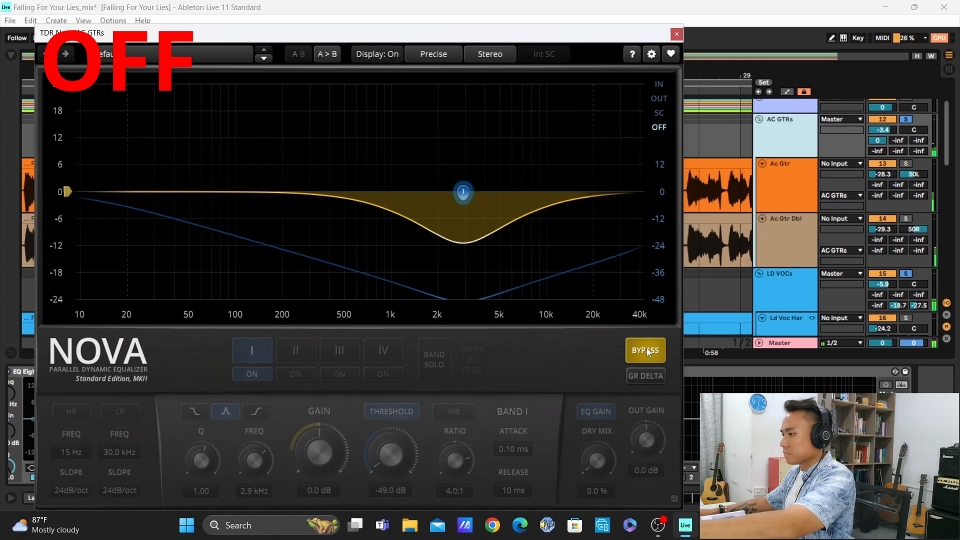
click(647, 349)
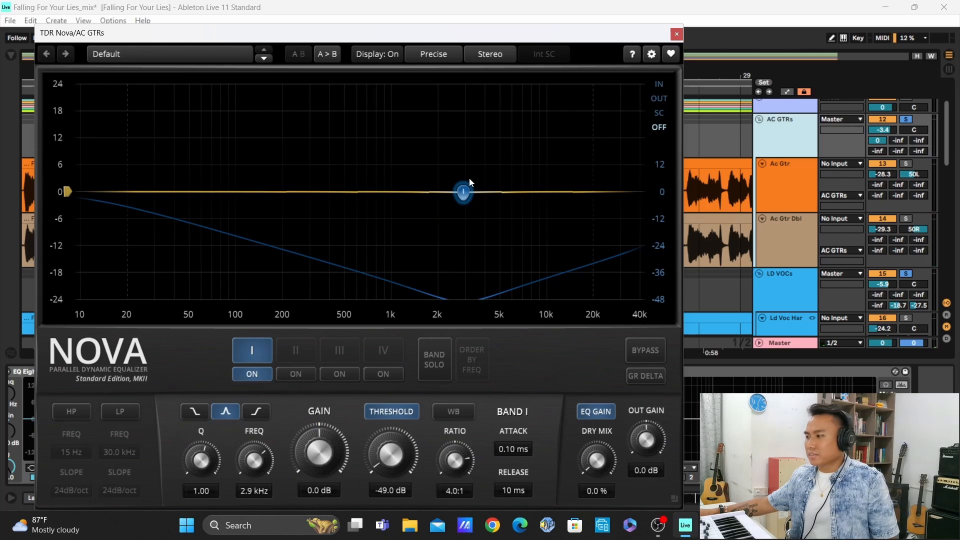
click(676, 34)
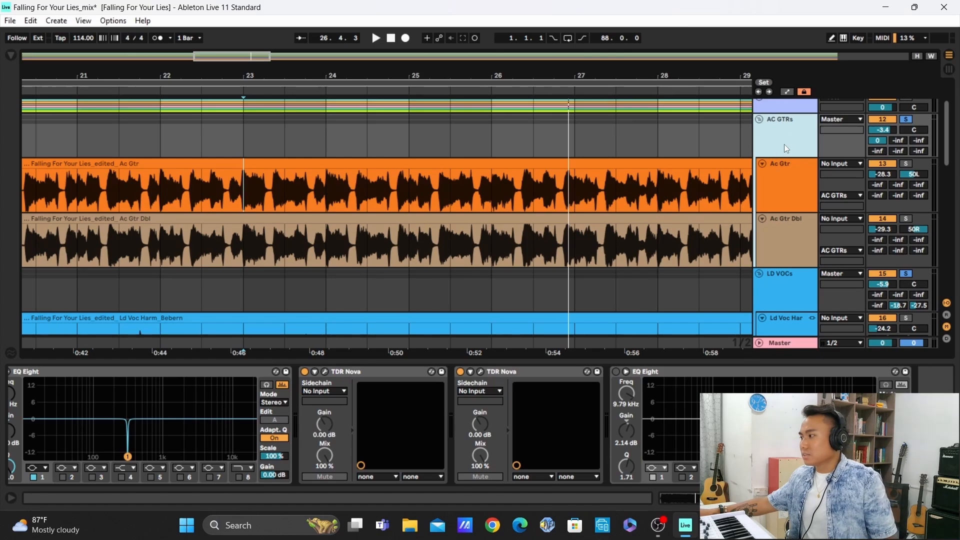
Switch on the last EQ Eight in the AC GTRs chain, compare it off and on during playback, leaving it active with its display collapsed
click(616, 372)
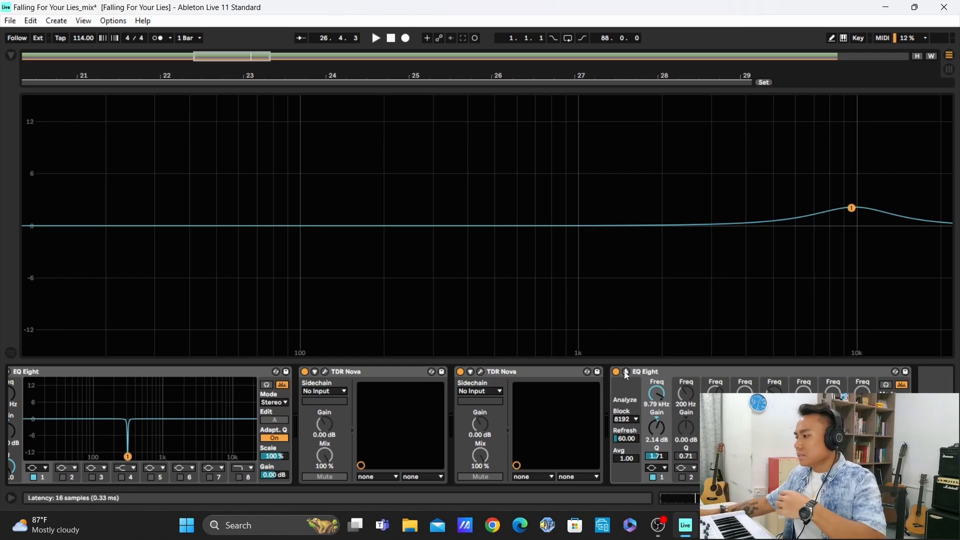
key(space)
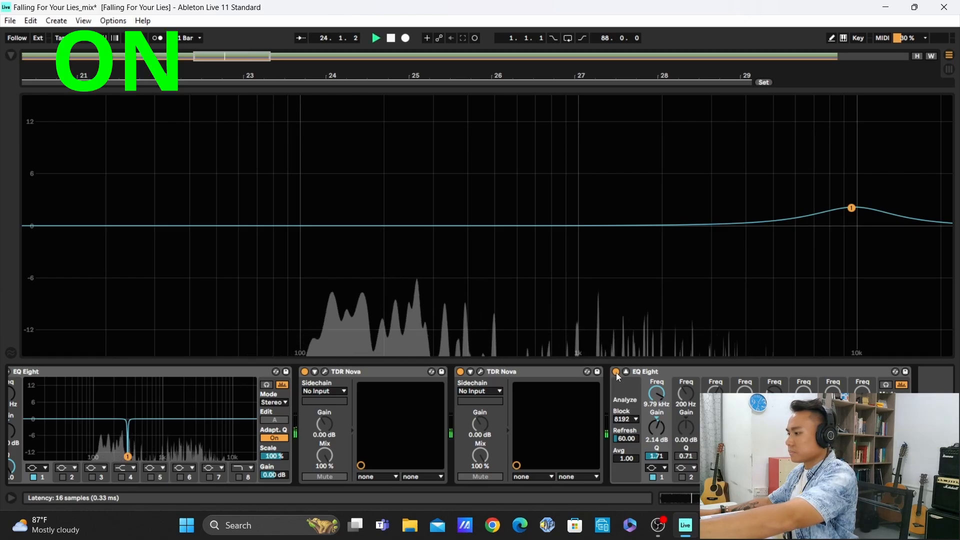
click(616, 371)
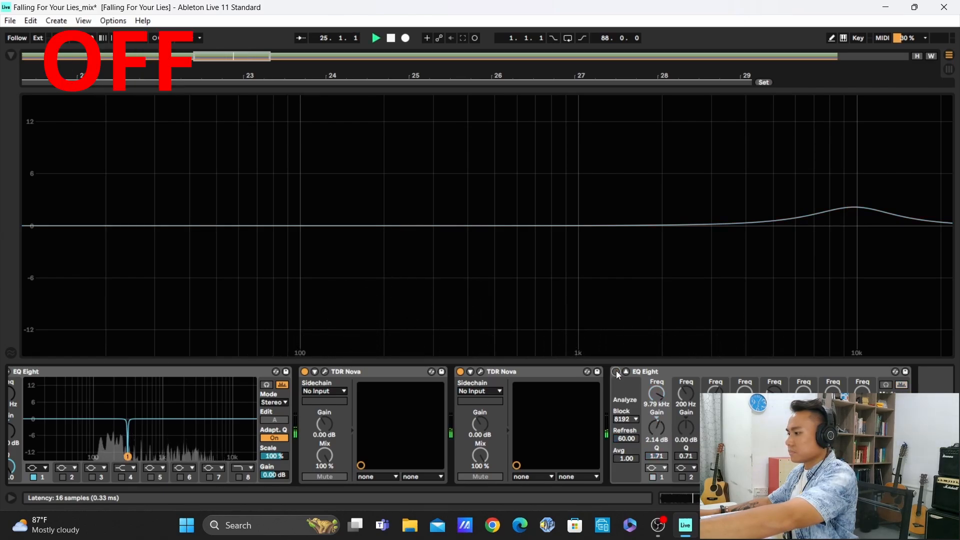
click(616, 371)
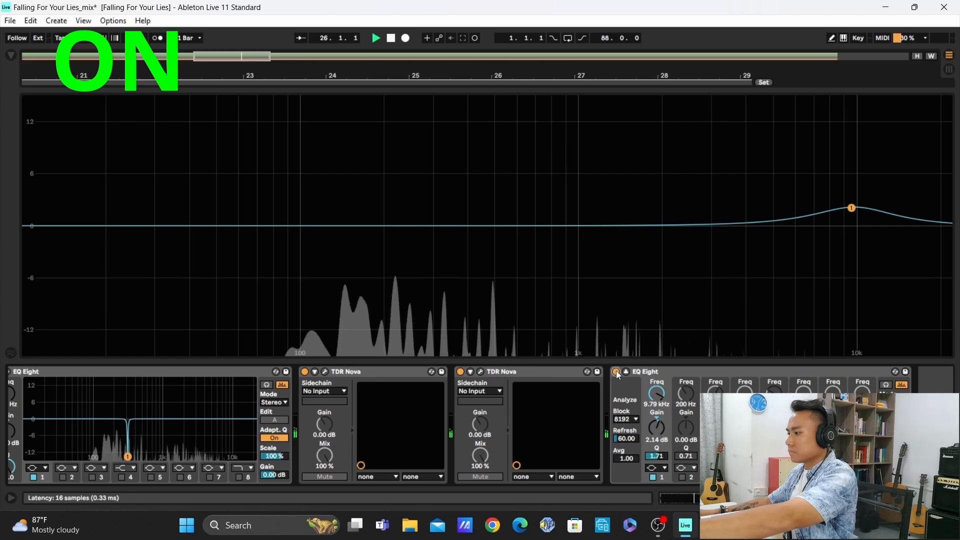
click(616, 371)
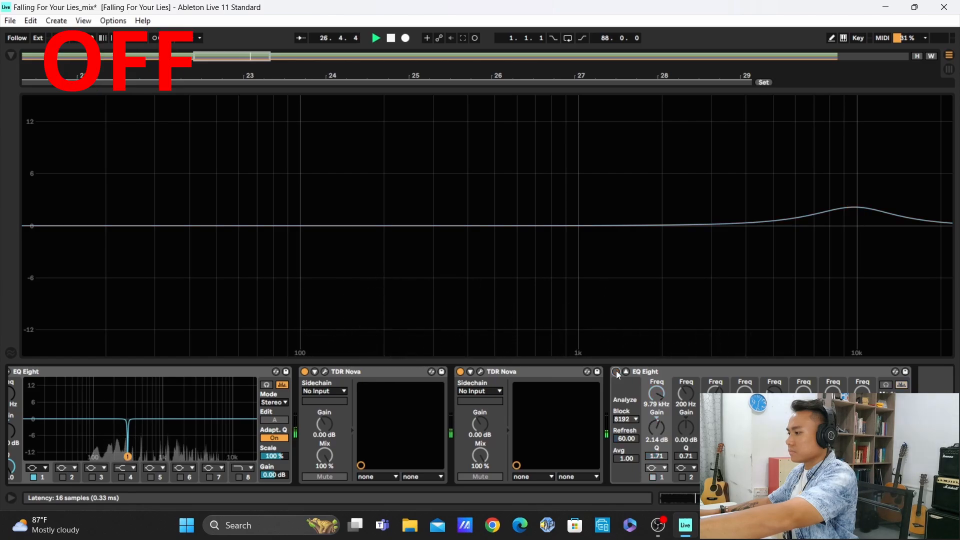
click(616, 371)
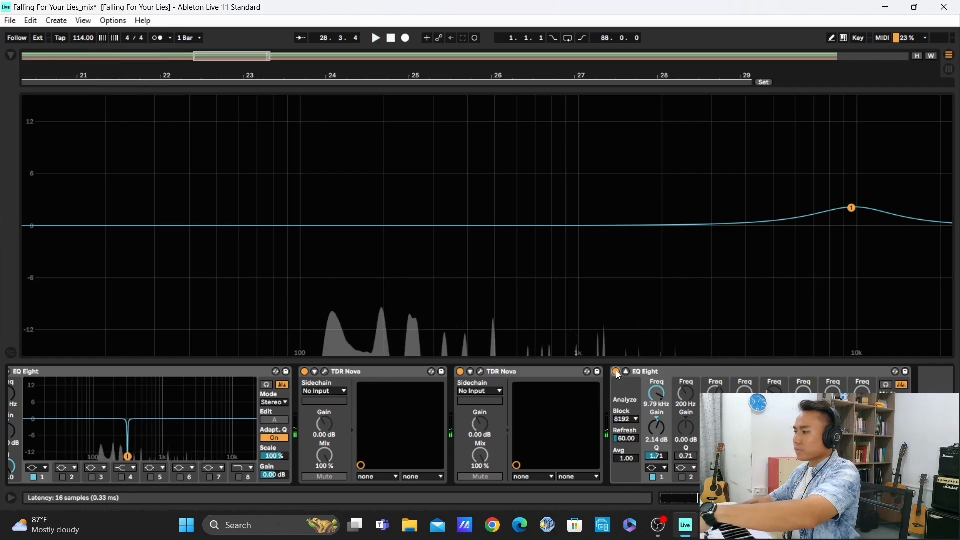
key(space)
click(626, 372)
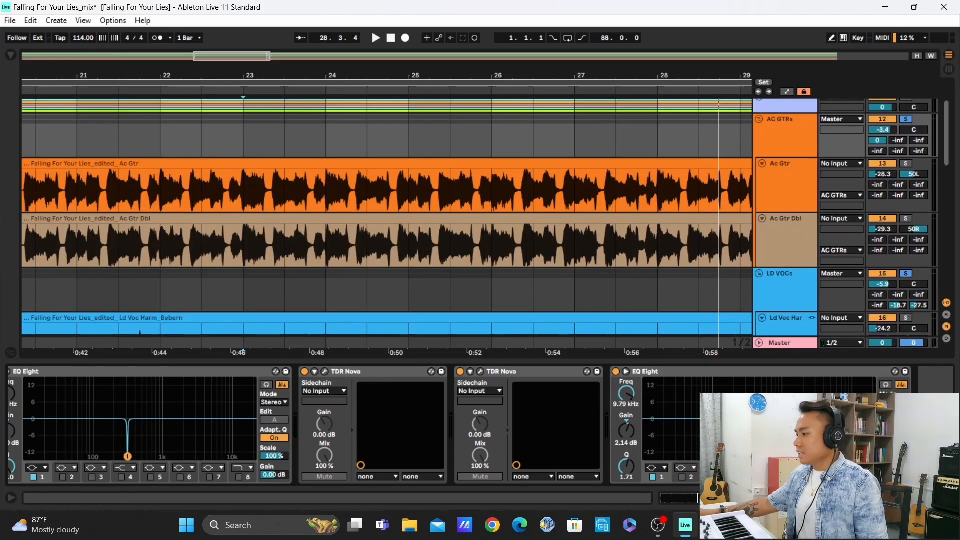
click(627, 373)
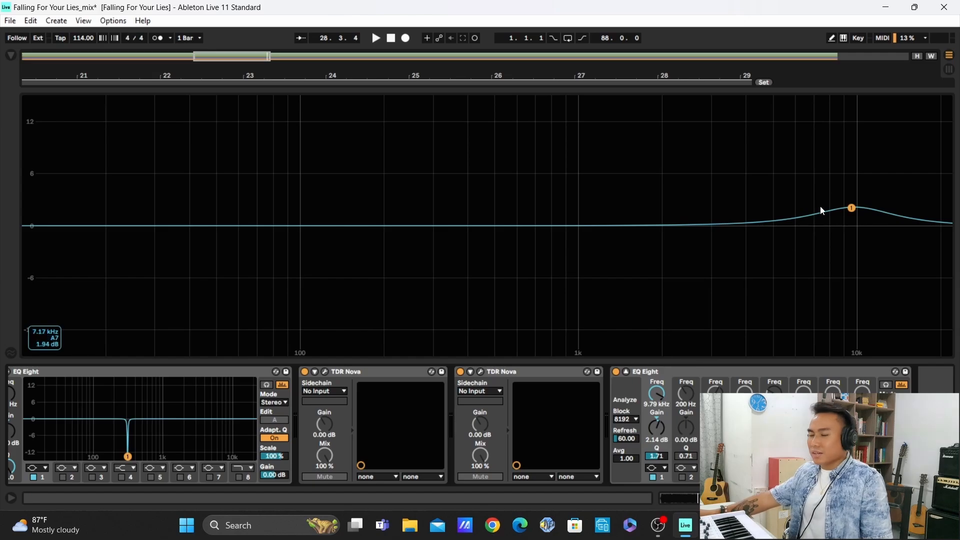
click(626, 371)
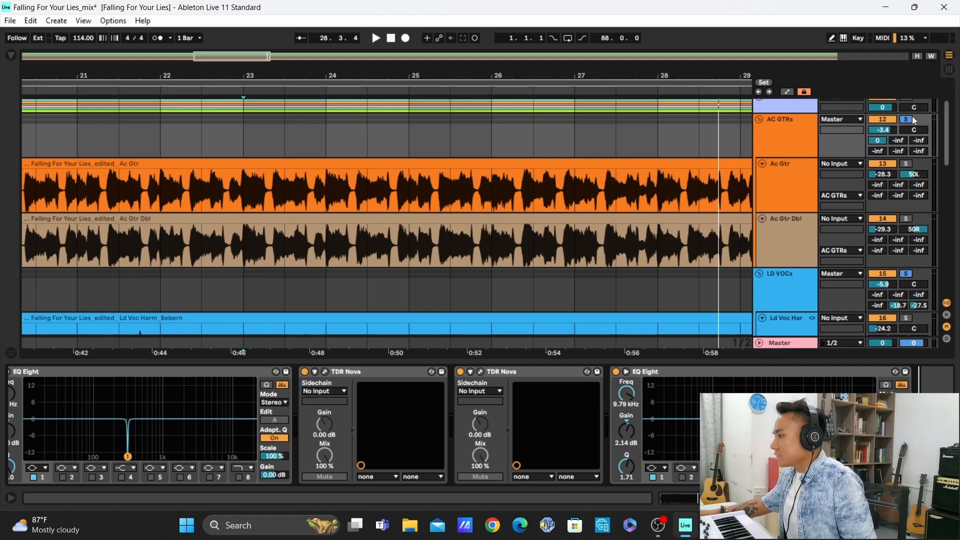
Unsolo the AC GTRs and LD VOCs groups, fold AC GTRs, and select both Modular_Tech Police tracks in the MODULARs group
scroll(758, 123, down, 5)
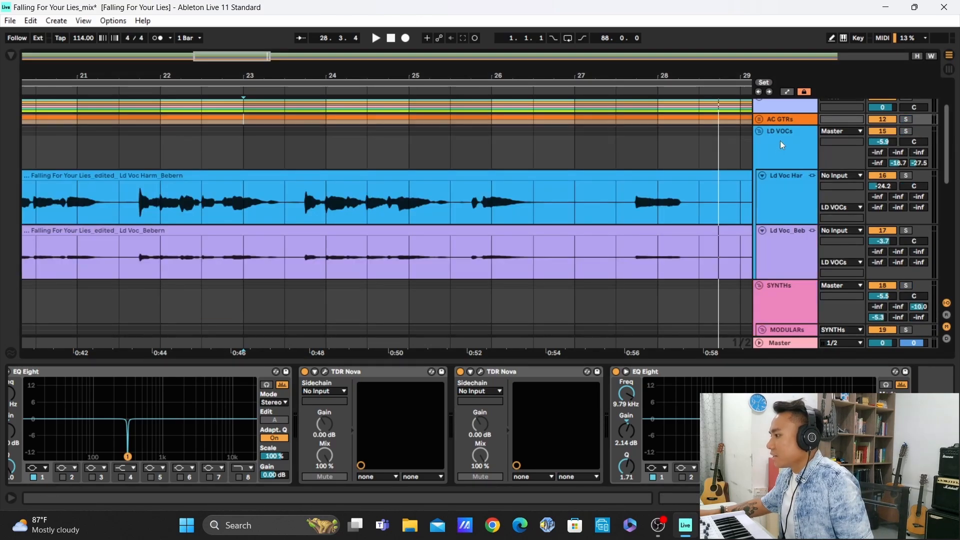
scroll(779, 145, down, 5)
scroll(775, 134, down, 5)
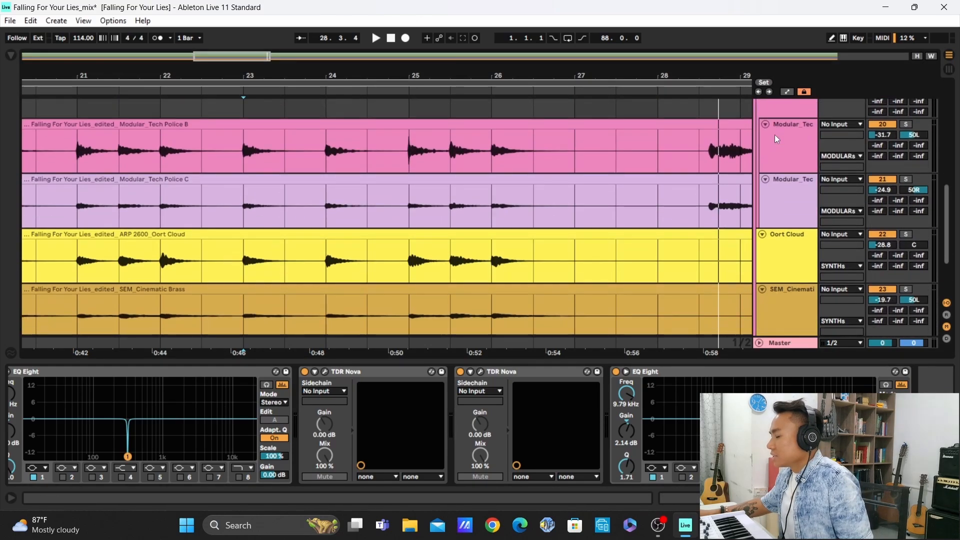
scroll(777, 137, up, 5)
scroll(780, 152, down, 1)
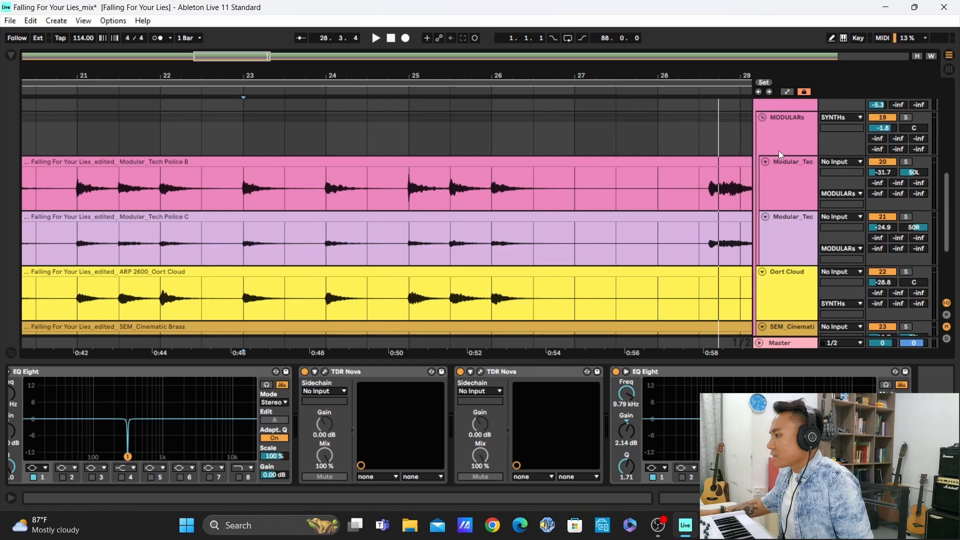
click(790, 175)
shift+click(792, 244)
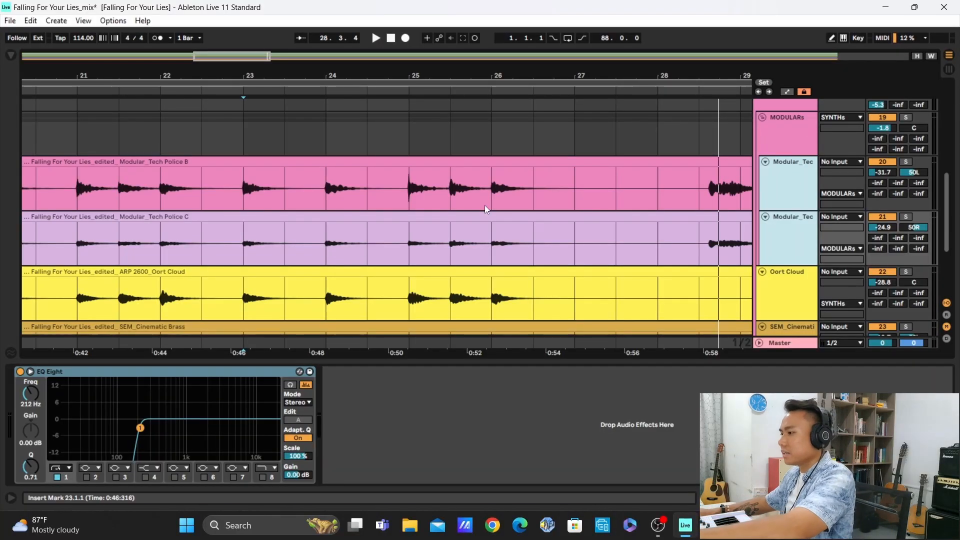
Solo the Modular_Tech Police B and C tracks, play them from bar 21, and select the Modular_Tech Police B track
key(space)
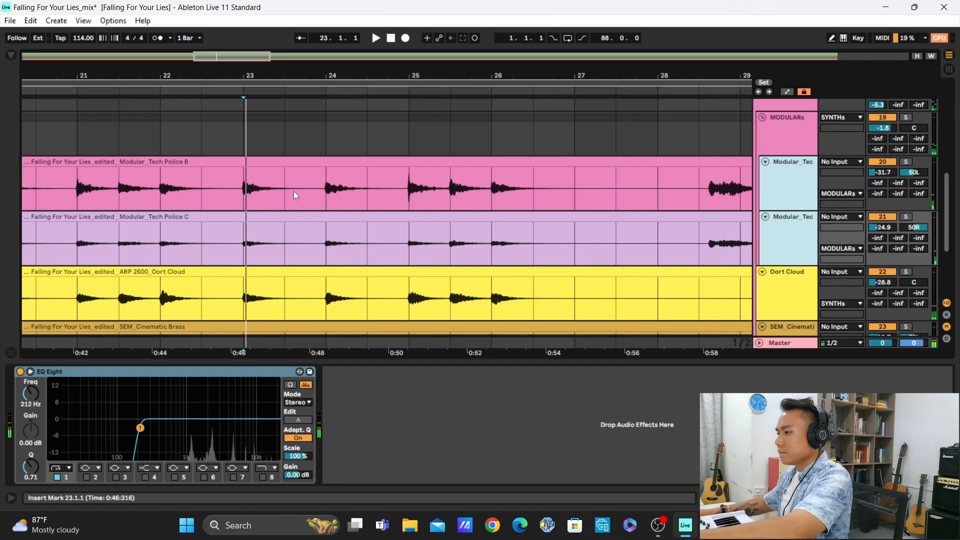
click(906, 162)
click(94, 180)
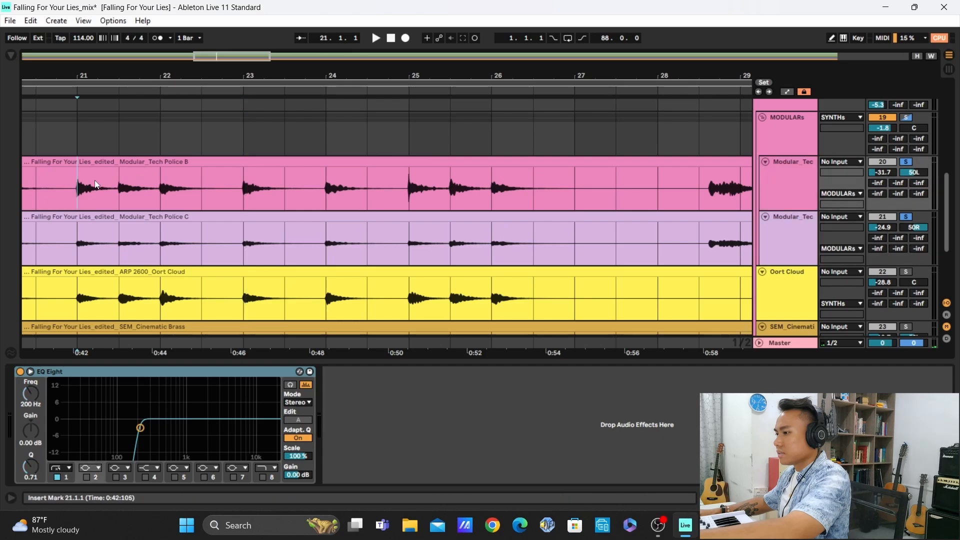
key(space)
key(minus)
key(minus)
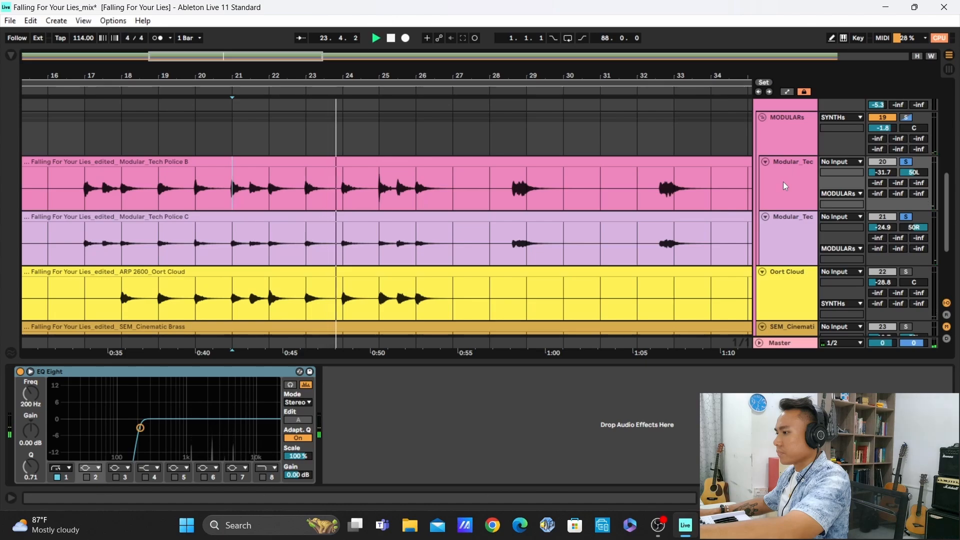
key(space)
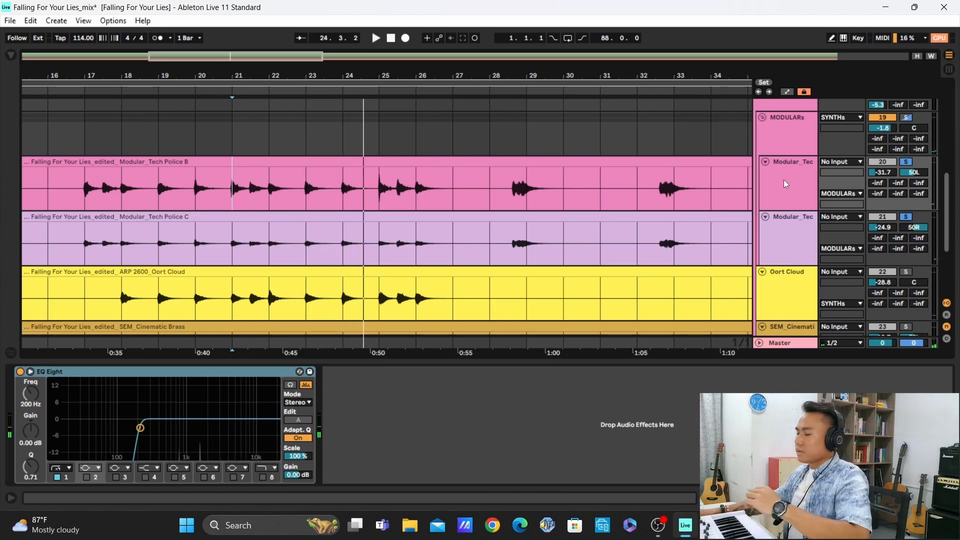
click(790, 231)
click(791, 197)
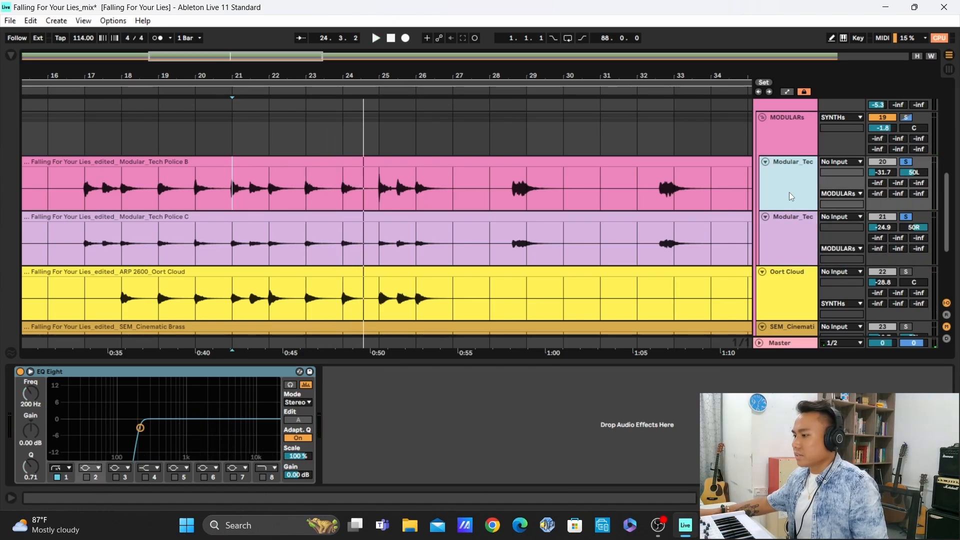
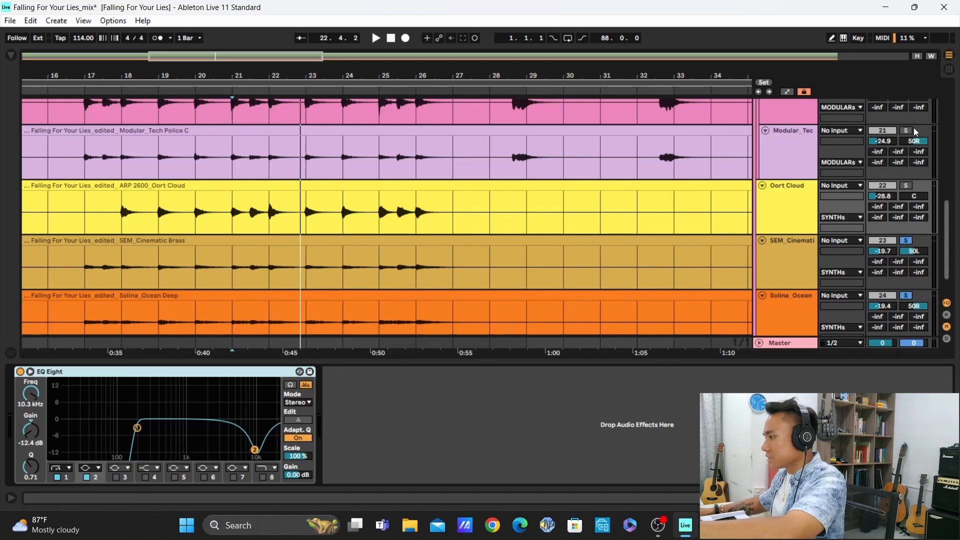
Solo Oort Cloud alongside the SEM and Solina tracks, play from bar 21, and compare its EQ Eight off and on, leaving it active
click(909, 189)
key(space)
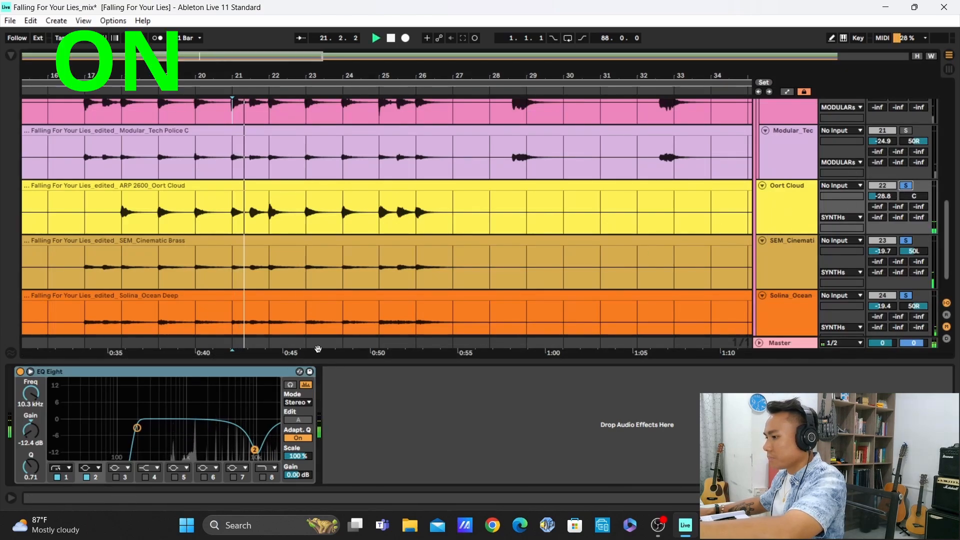
click(30, 372)
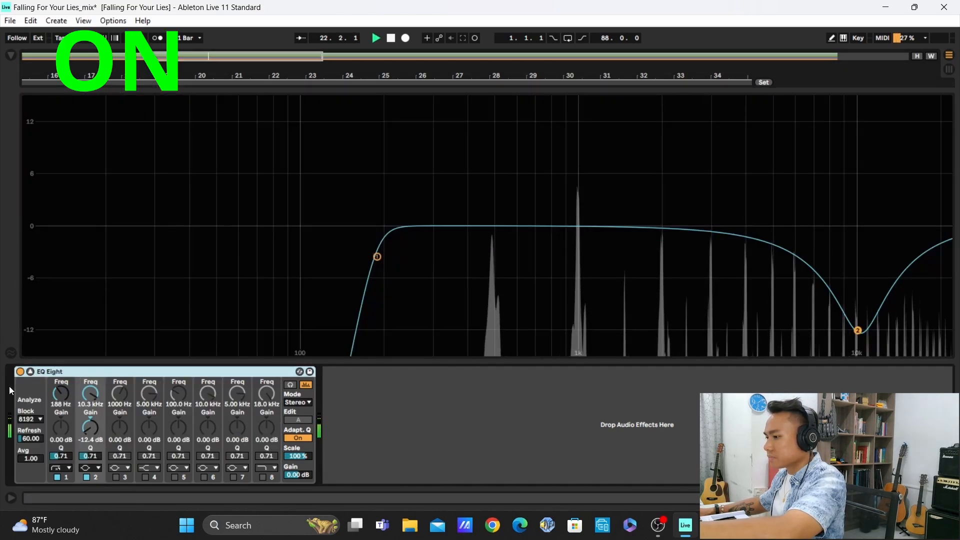
click(21, 372)
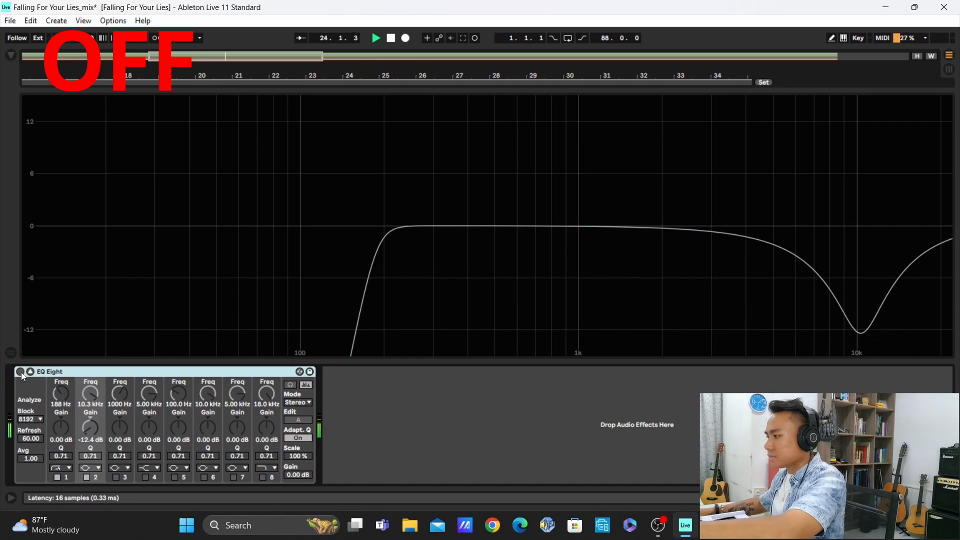
click(21, 372)
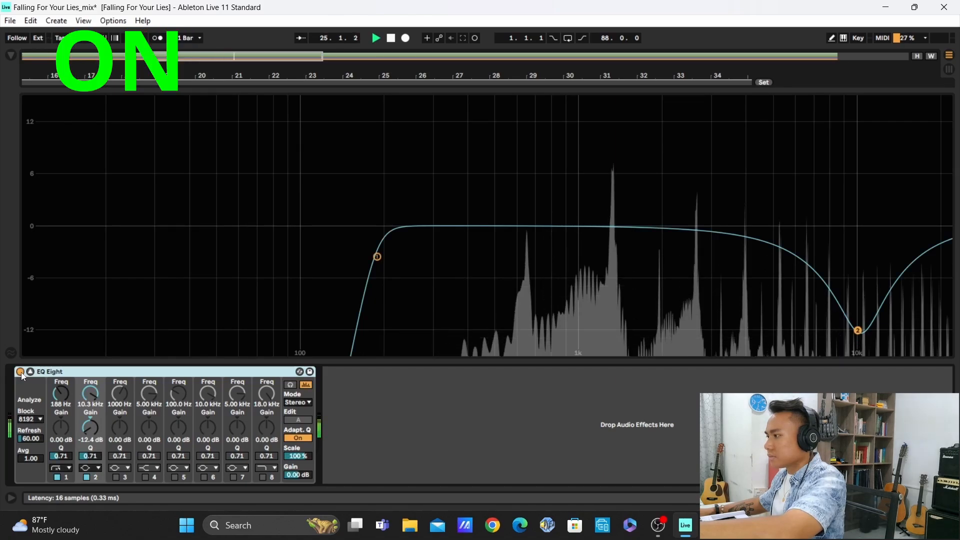
click(29, 372)
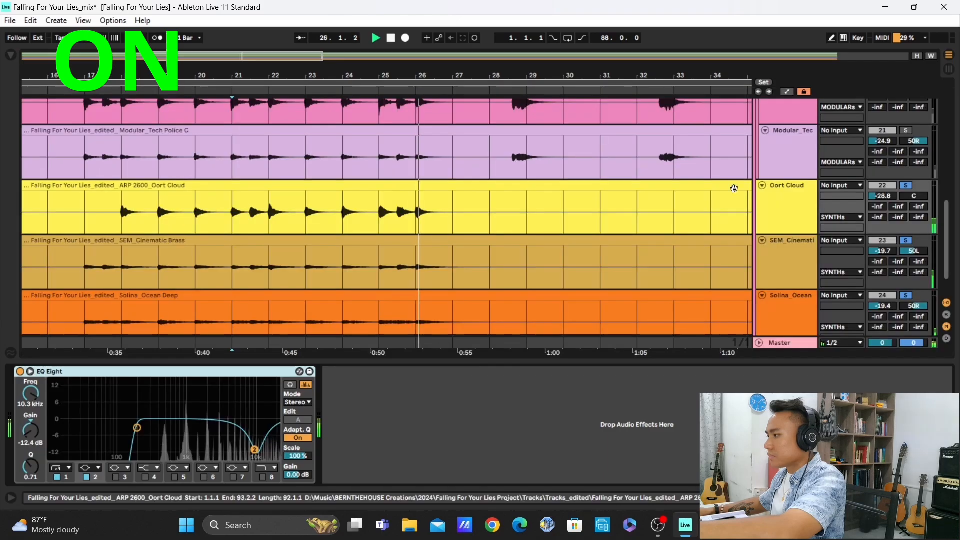
Solo only the Oort Cloud track, play from bar 21, and compare its EQ Eight off and on, leaving it active with its display collapsed
click(906, 186)
key(space)
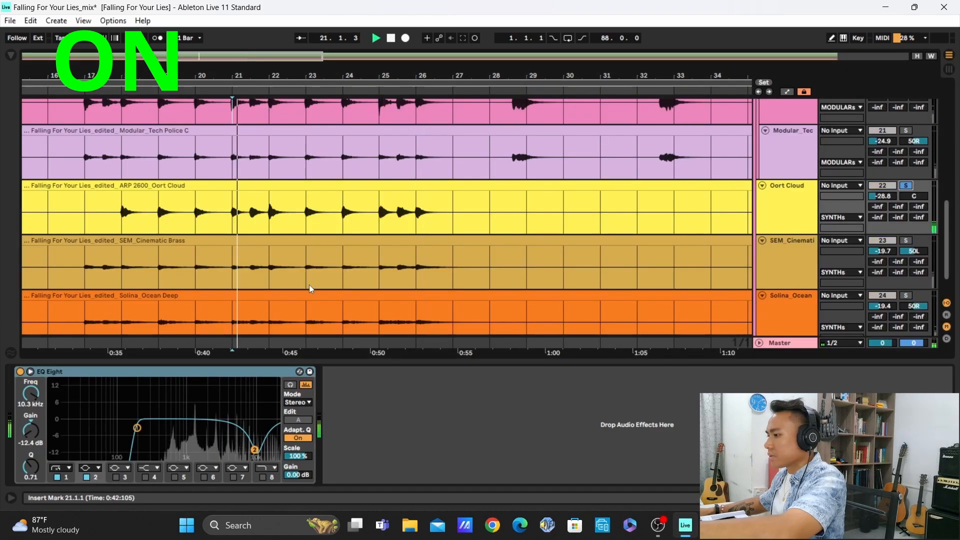
click(30, 372)
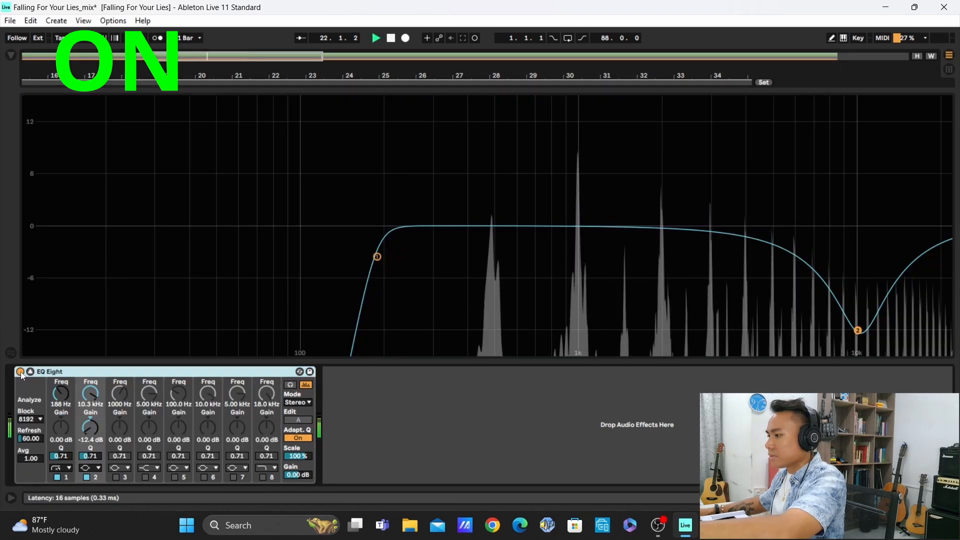
click(20, 371)
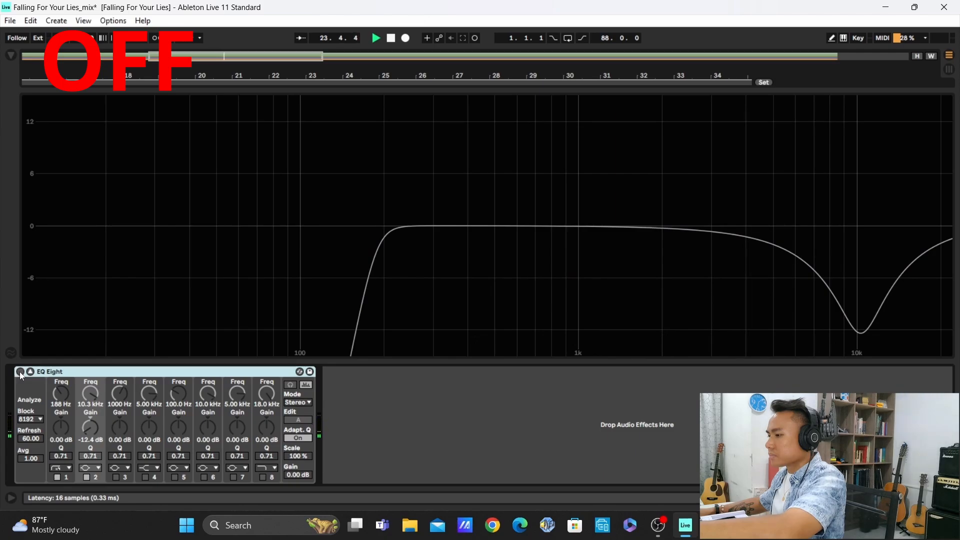
click(19, 371)
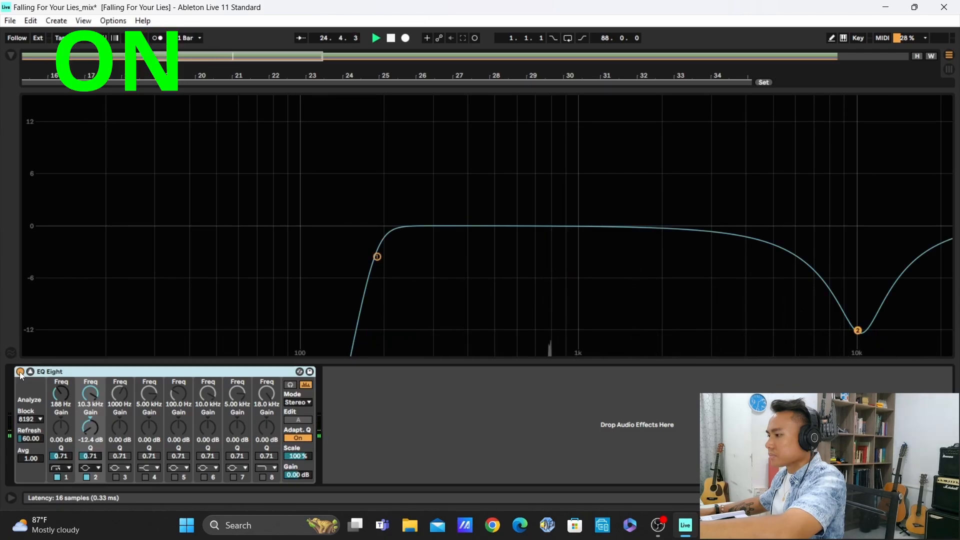
click(19, 371)
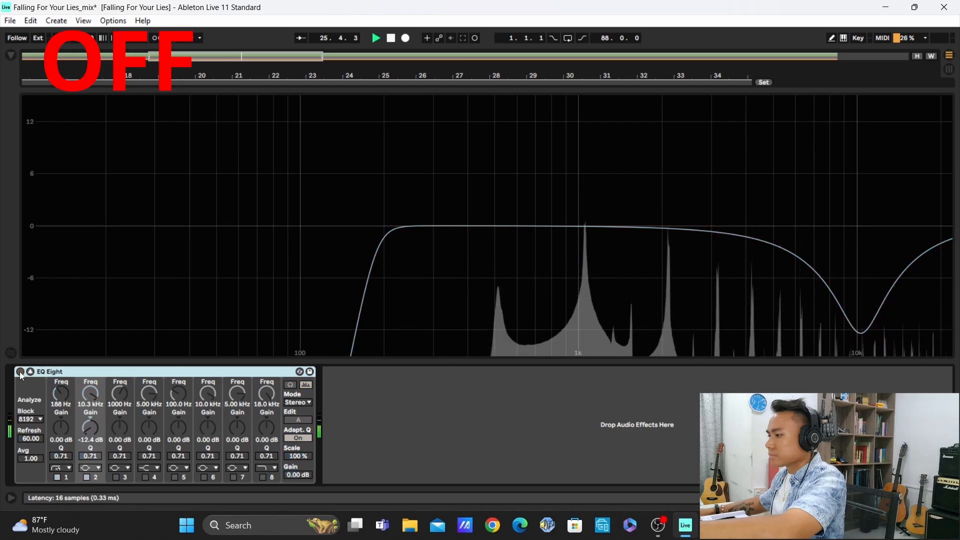
click(20, 371)
key(space)
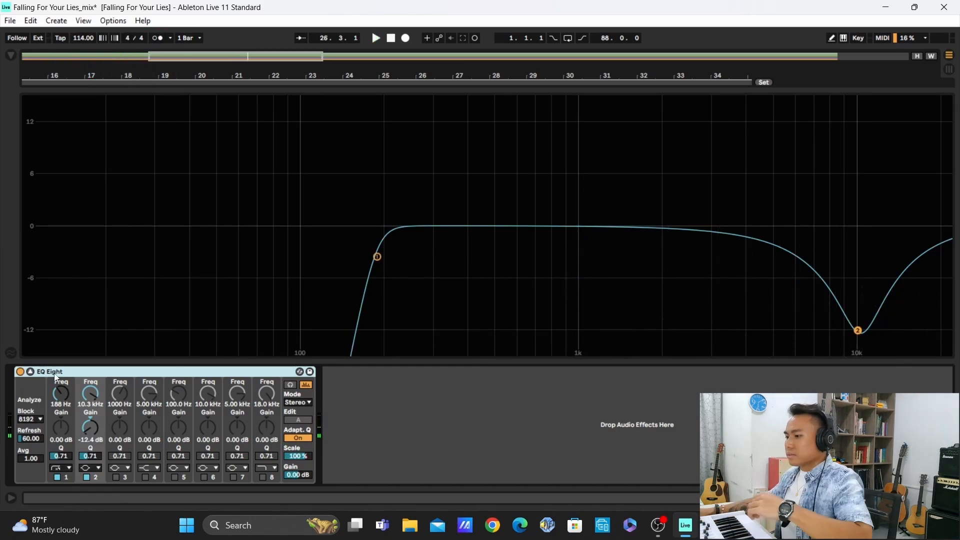
click(31, 372)
click(340, 396)
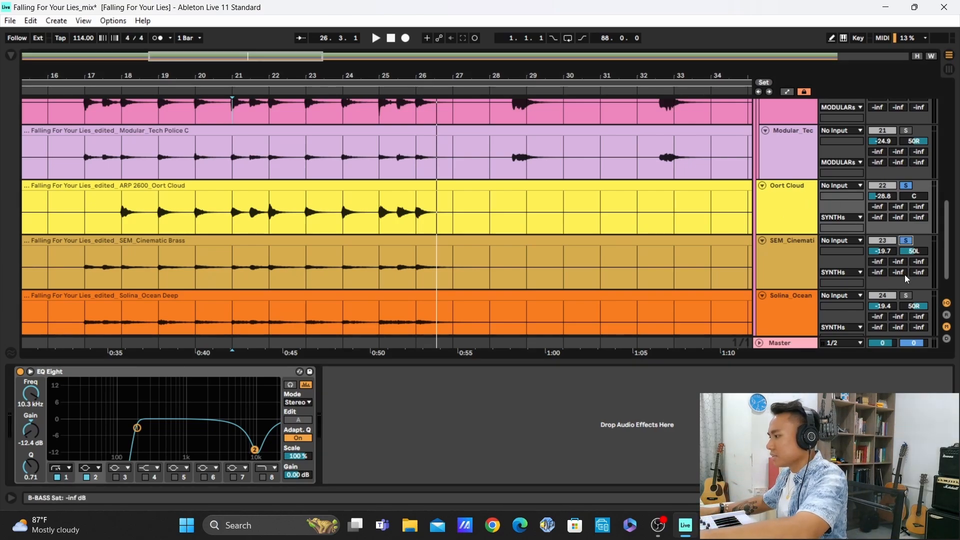
Add the SEM_Cinematic and Solina_Ocean tracks to the solo, play from bar 21, and compare them without and with Oort Cloud
click(907, 240)
click(906, 295)
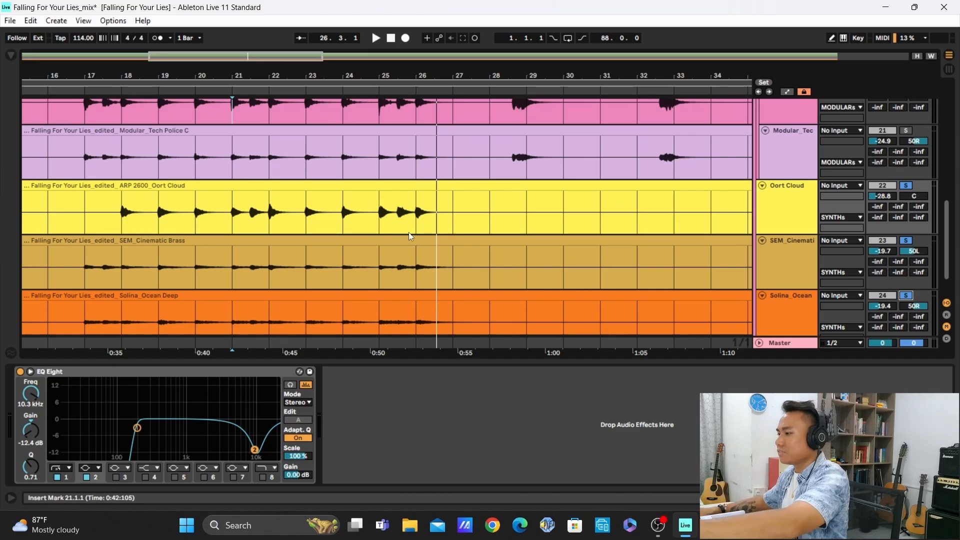
key(space)
click(907, 187)
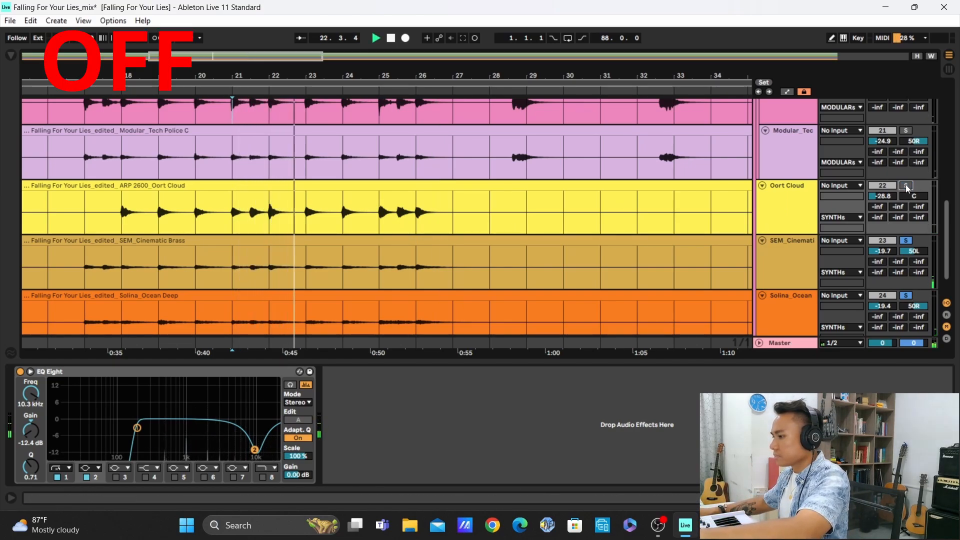
click(908, 187)
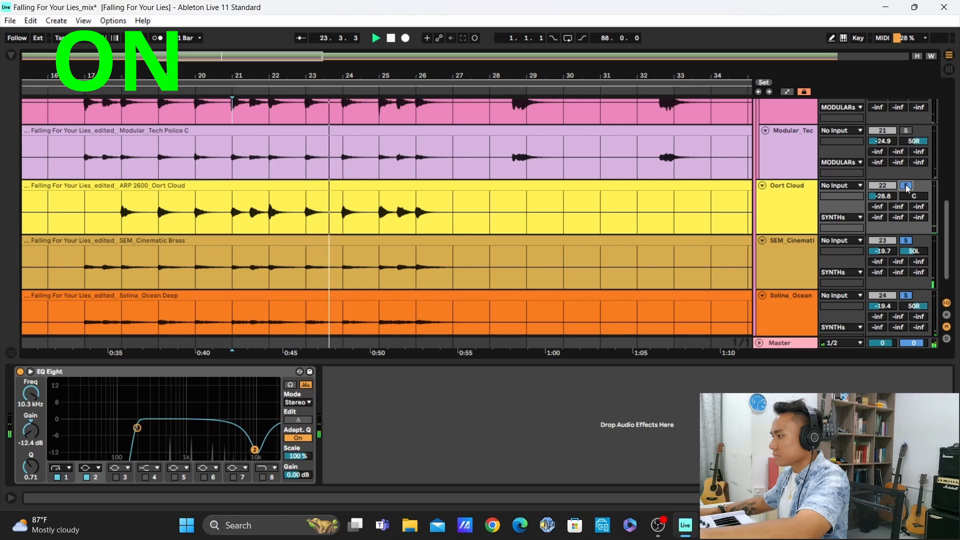
click(908, 187)
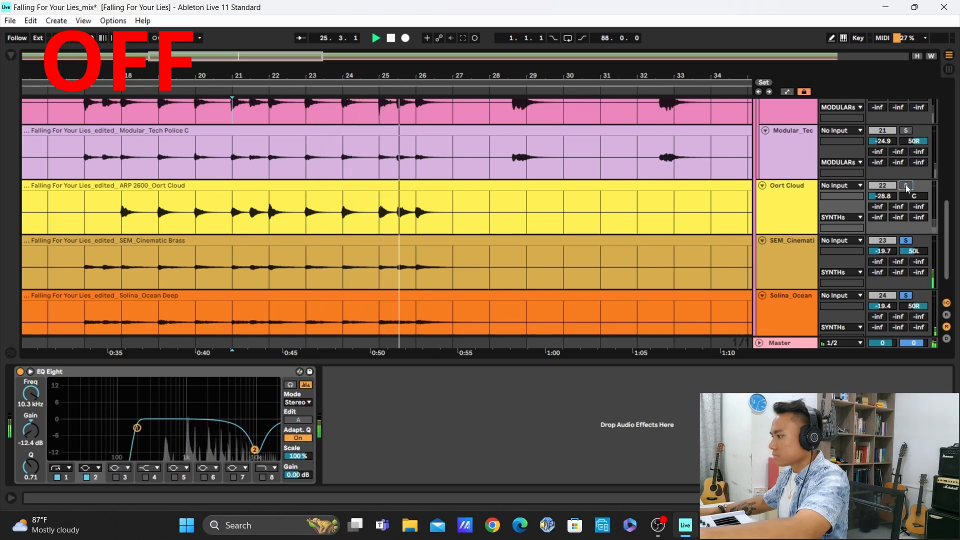
click(908, 187)
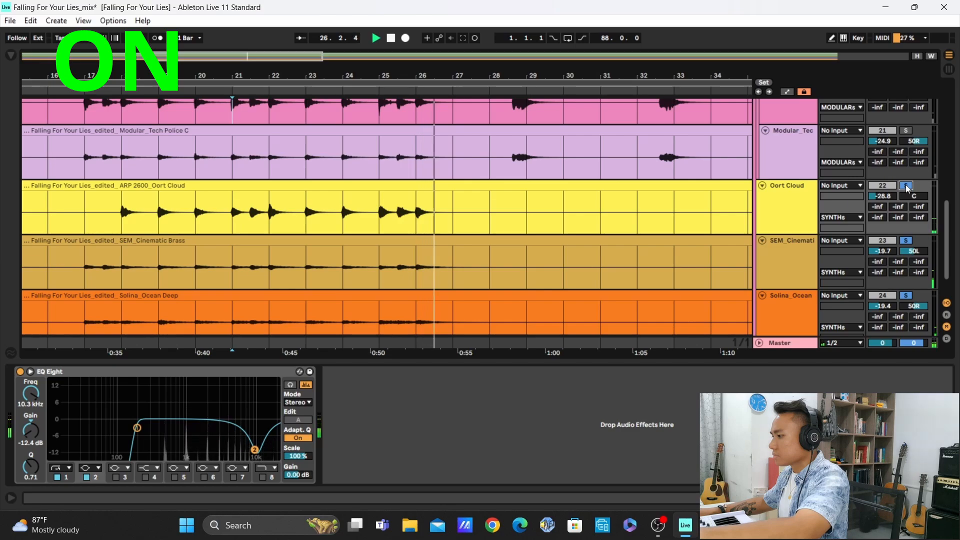
Clear the synth solos, select the MODULARs group, and examine its EQ Eight curve in the expanded display
scroll(793, 216, up, 1)
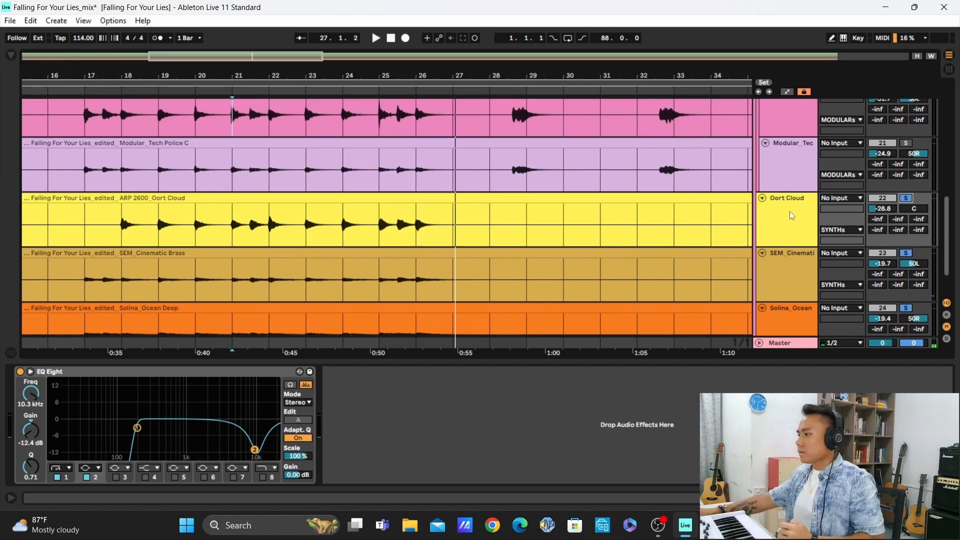
scroll(790, 211, up, 2)
scroll(783, 223, up, 6)
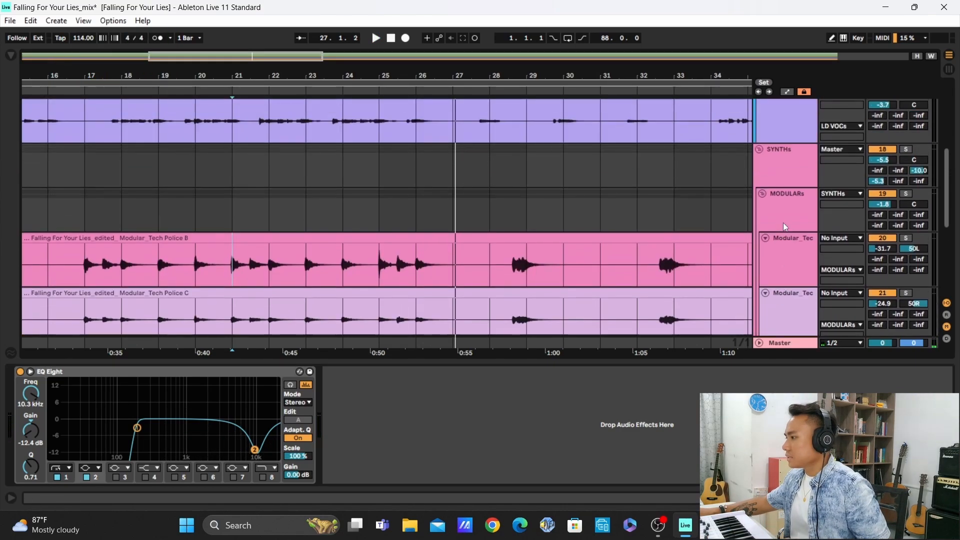
scroll(784, 224, up, 2)
click(787, 229)
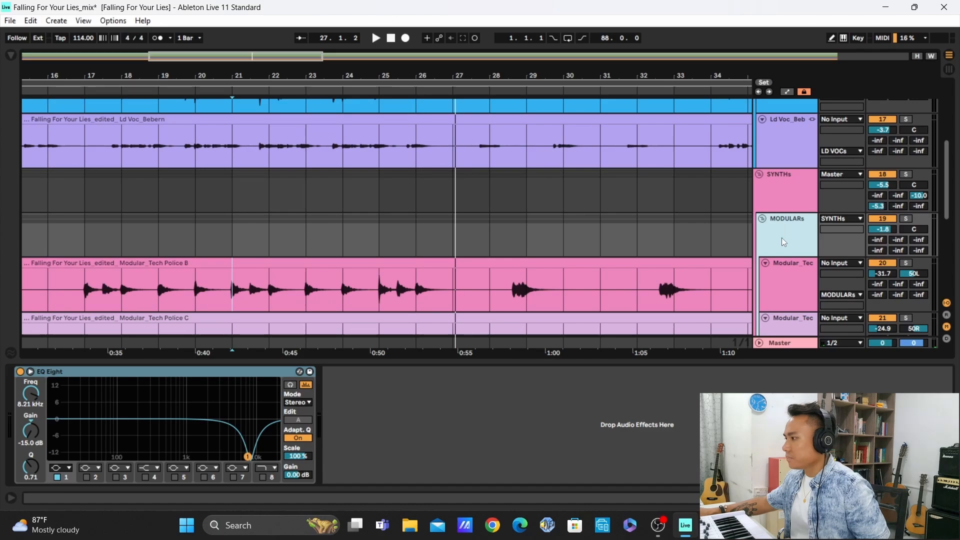
scroll(784, 230, down, 5)
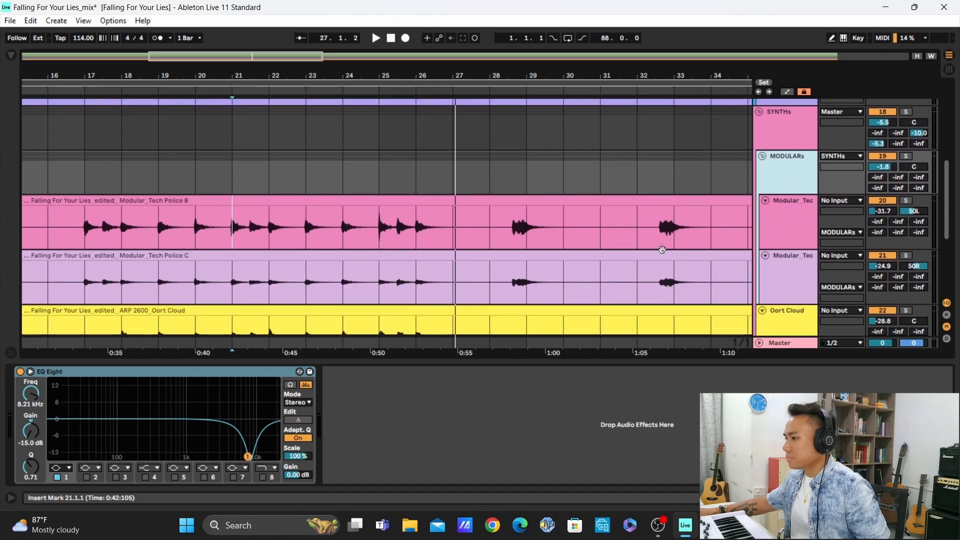
click(32, 373)
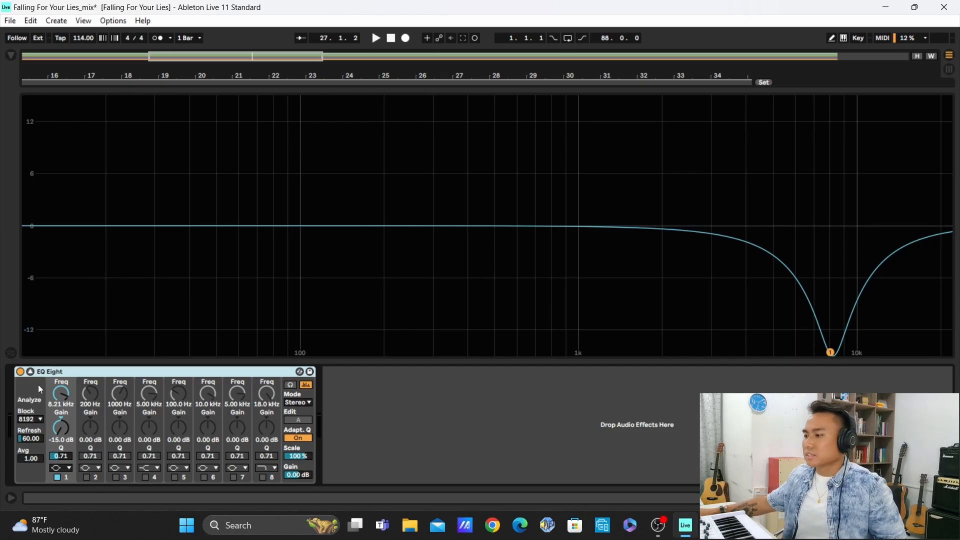
click(31, 372)
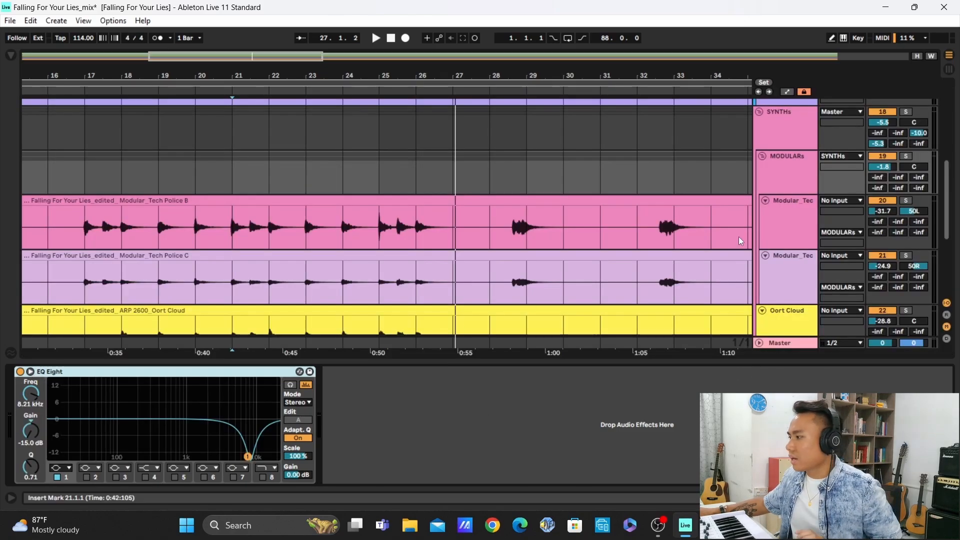
Solo Modular_Tech Police B and C, play from bar 21, and compare the MODULARs group's EQ Eight off and on, leaving it active and collapsed
click(906, 201)
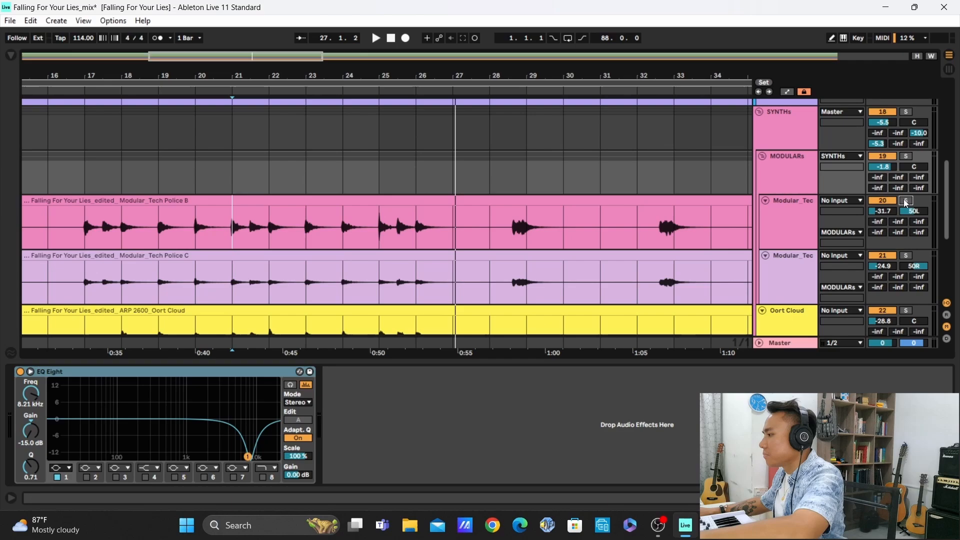
click(907, 256)
click(795, 170)
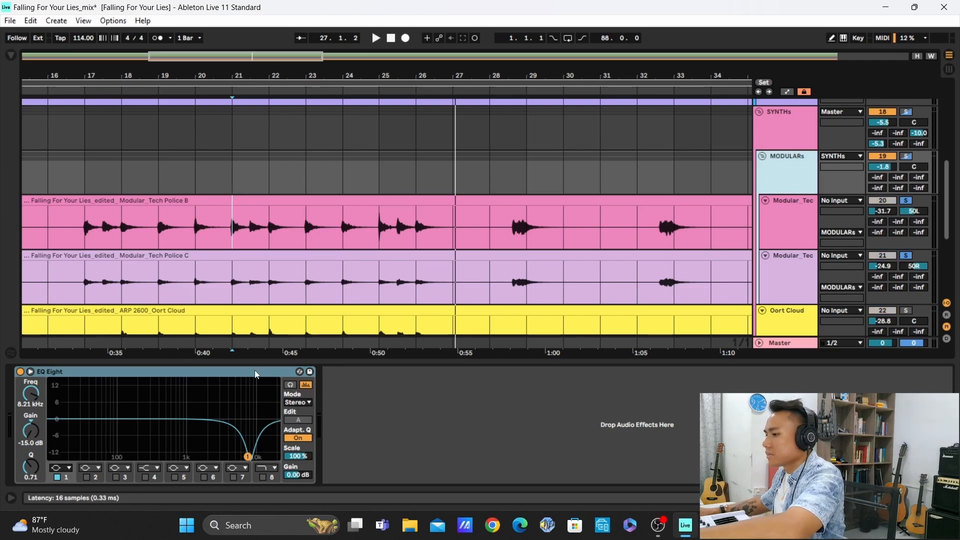
click(30, 372)
key(space)
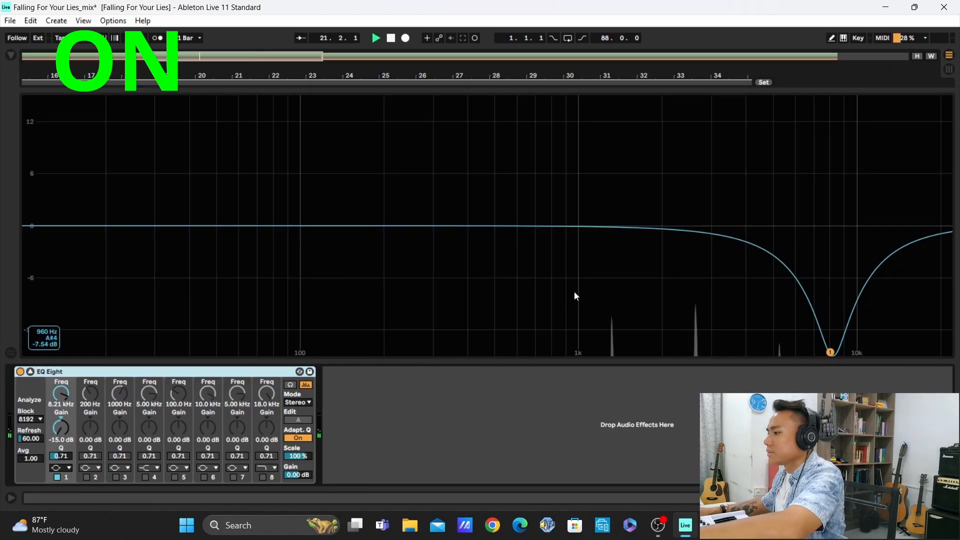
click(20, 372)
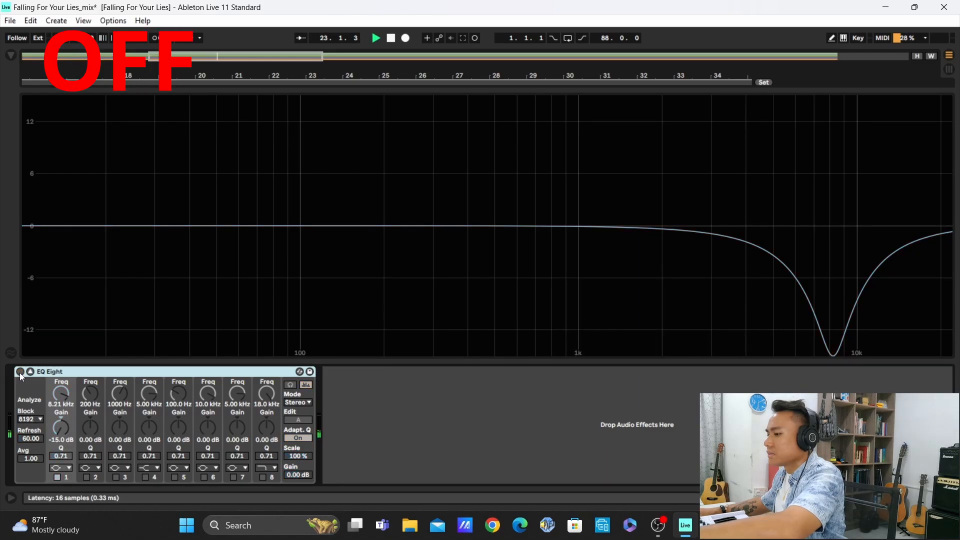
click(20, 372)
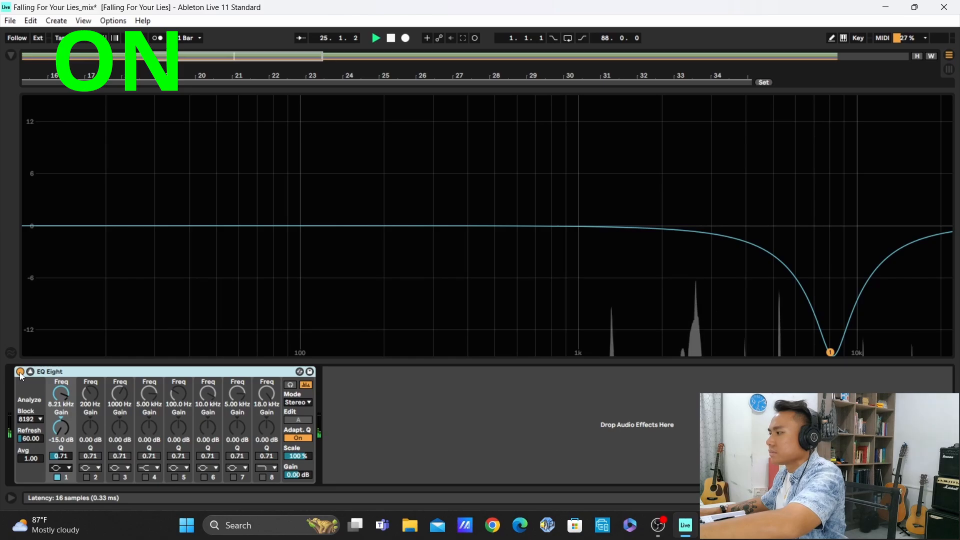
click(20, 372)
click(20, 372)
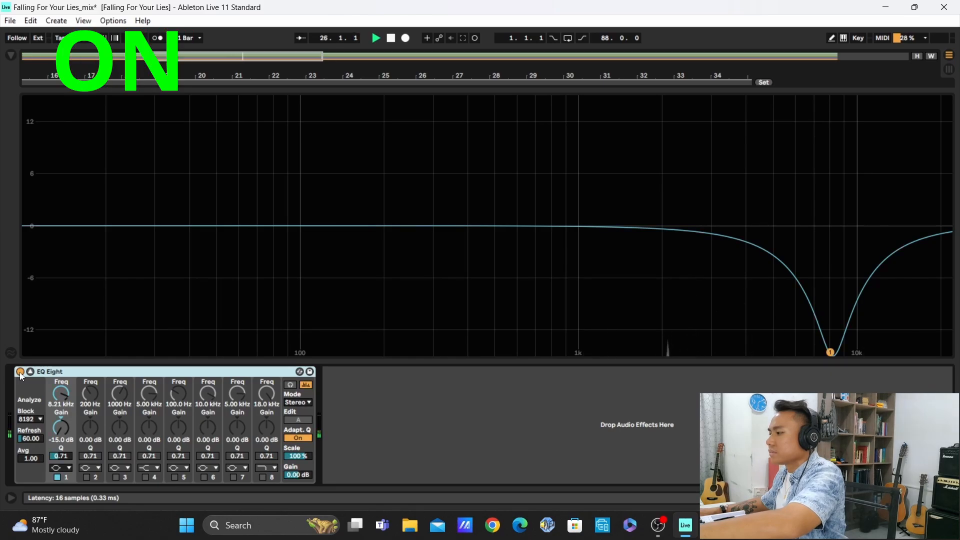
click(30, 372)
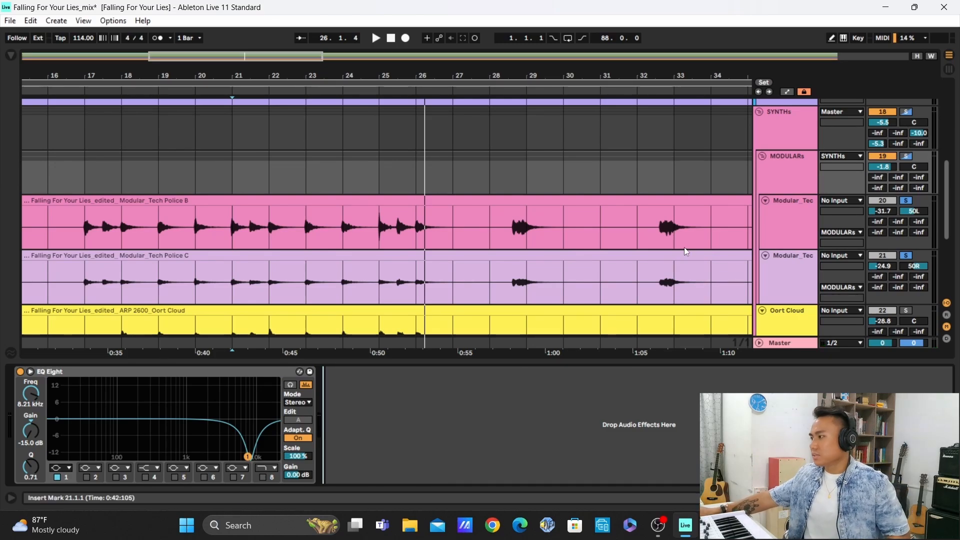
Unsolo the Modular_Tech Police tracks and select the SYNTHs group to show its effect chain
click(905, 200)
scroll(735, 200, down, 3)
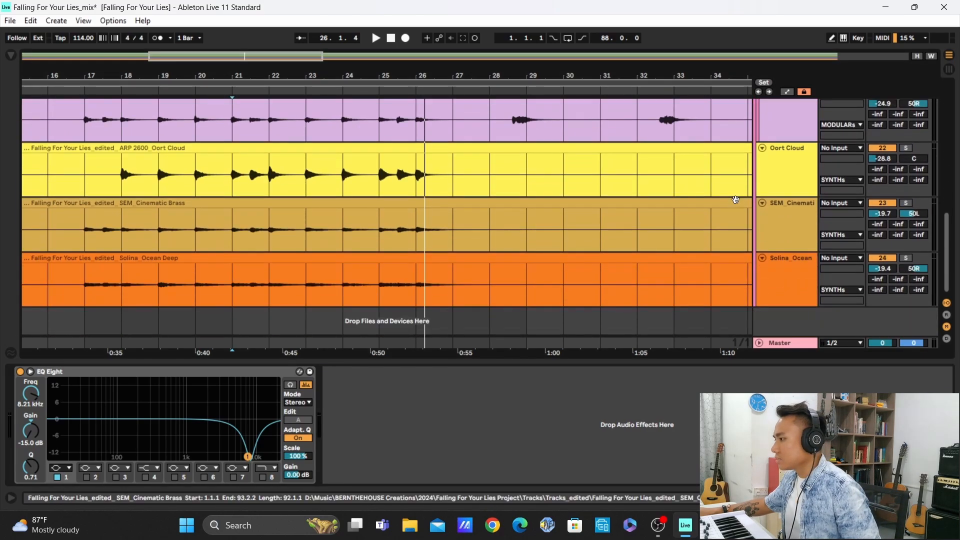
scroll(736, 201, up, 2)
scroll(736, 201, up, 2)
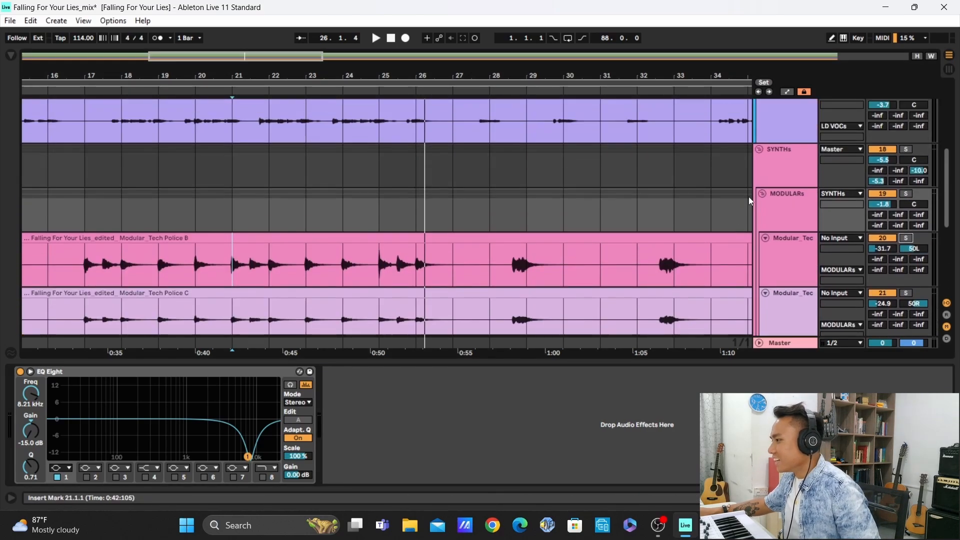
click(782, 174)
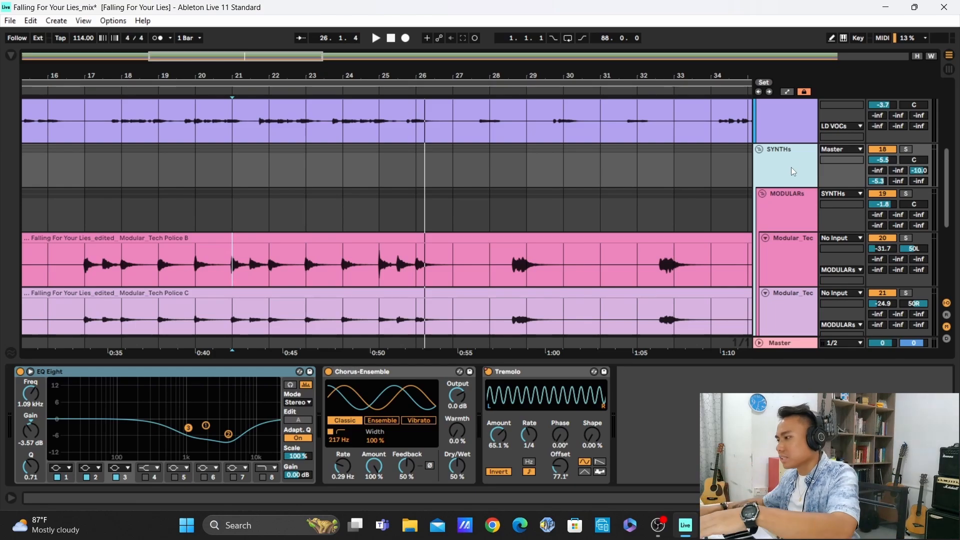
Switch off the EQ Eight and Chorus-Ensemble in the SYNTHs group's chain
click(265, 372)
shift+click(397, 373)
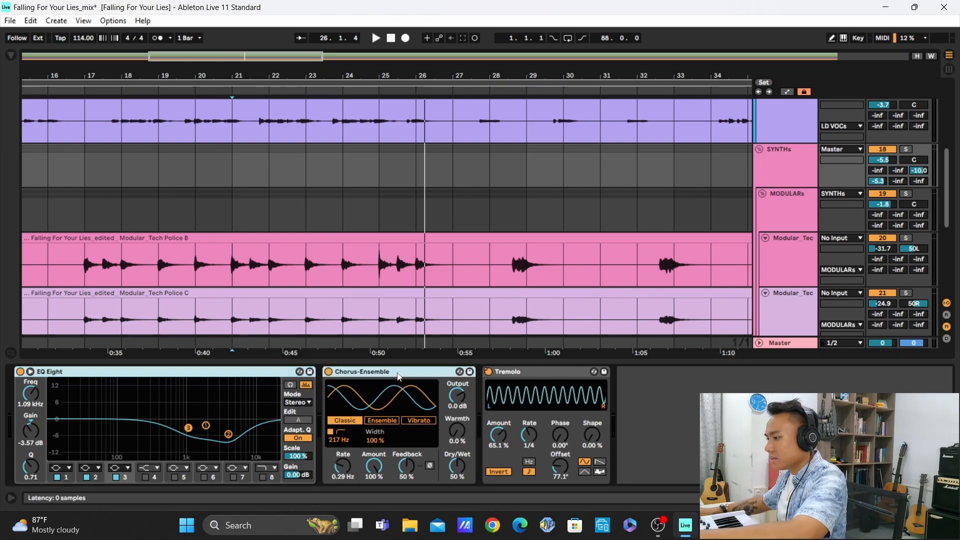
click(329, 371)
click(689, 400)
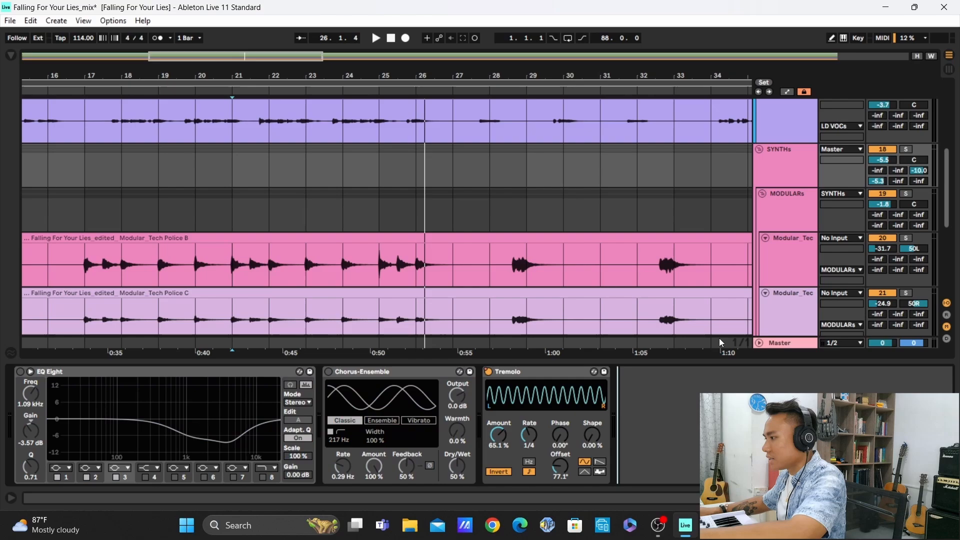
Solo the SYNTHs group, play from bar 21, and switch on its EQ Eight with the curve in the expanded display
click(802, 161)
click(907, 150)
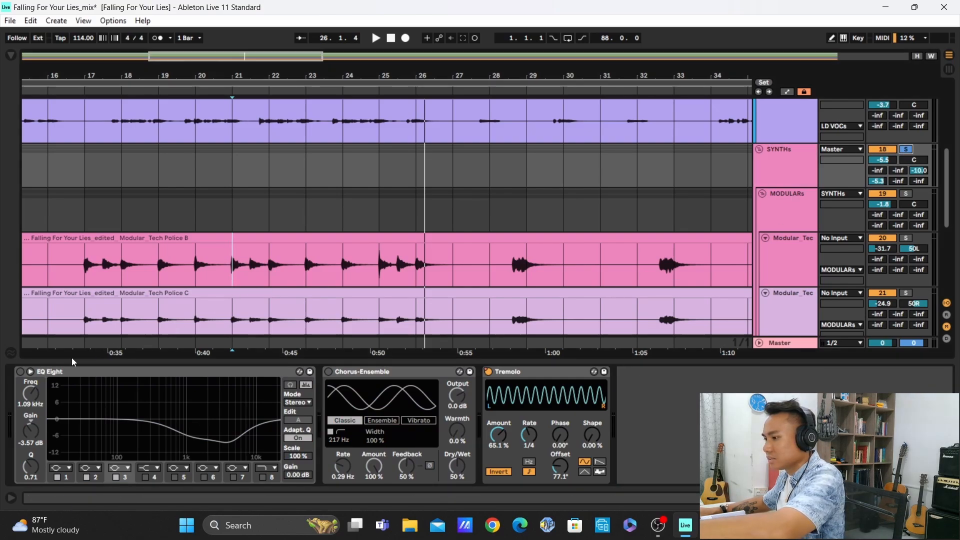
key(space)
click(21, 372)
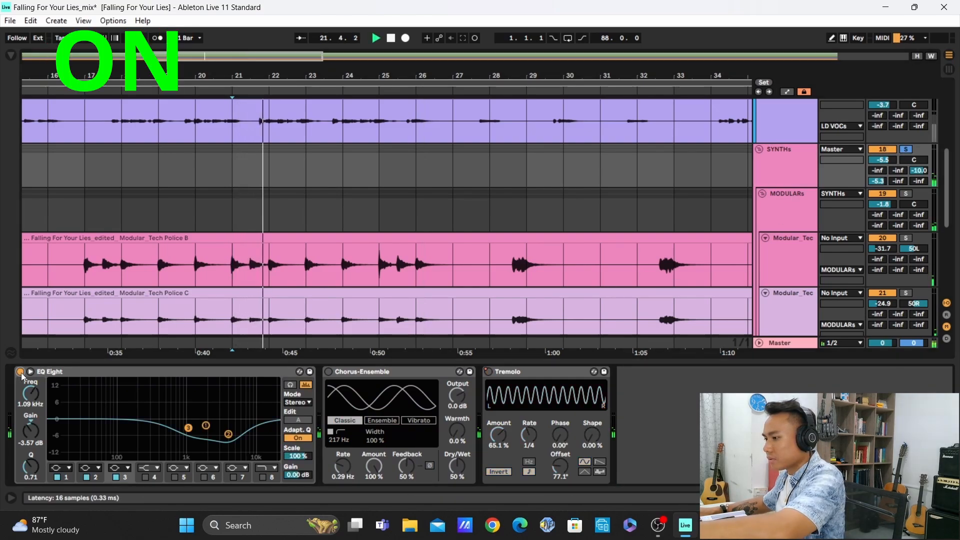
click(30, 371)
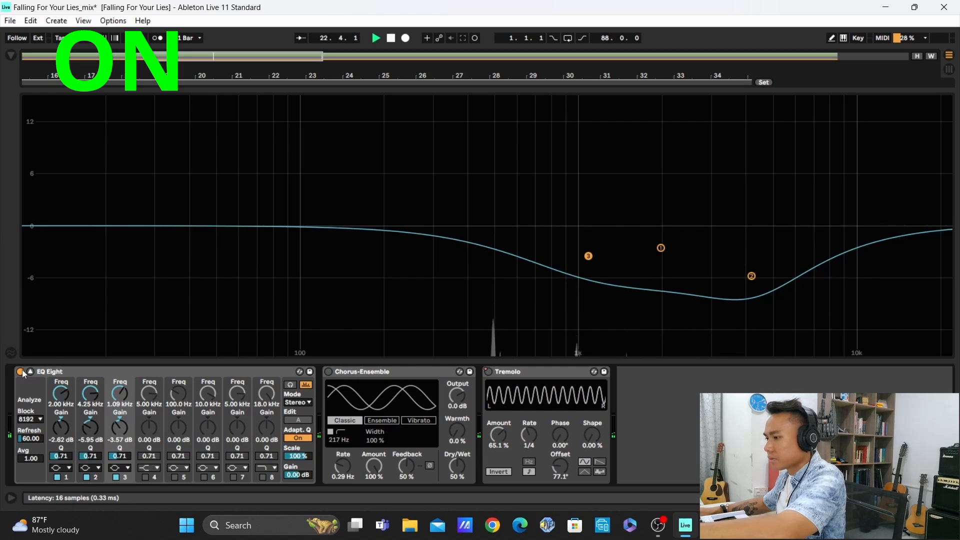
Compare the SYNTHs group's EQ Eight off and on during playback, leaving it active and collapsing its expanded display
click(21, 371)
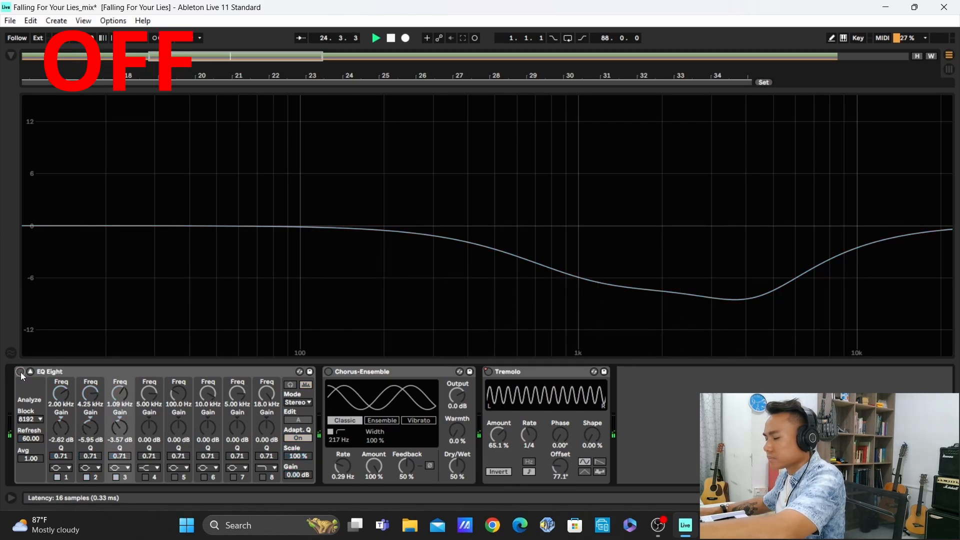
click(20, 372)
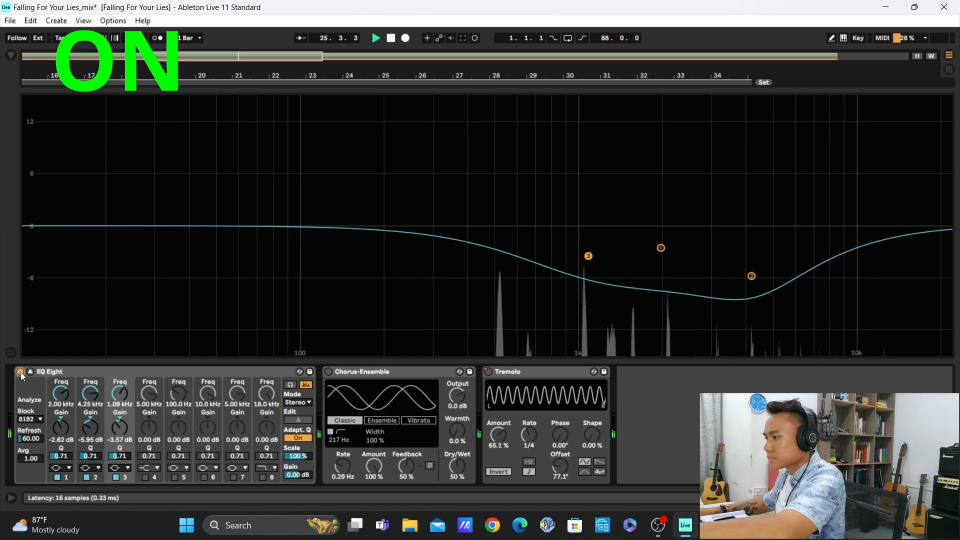
click(20, 372)
click(20, 372)
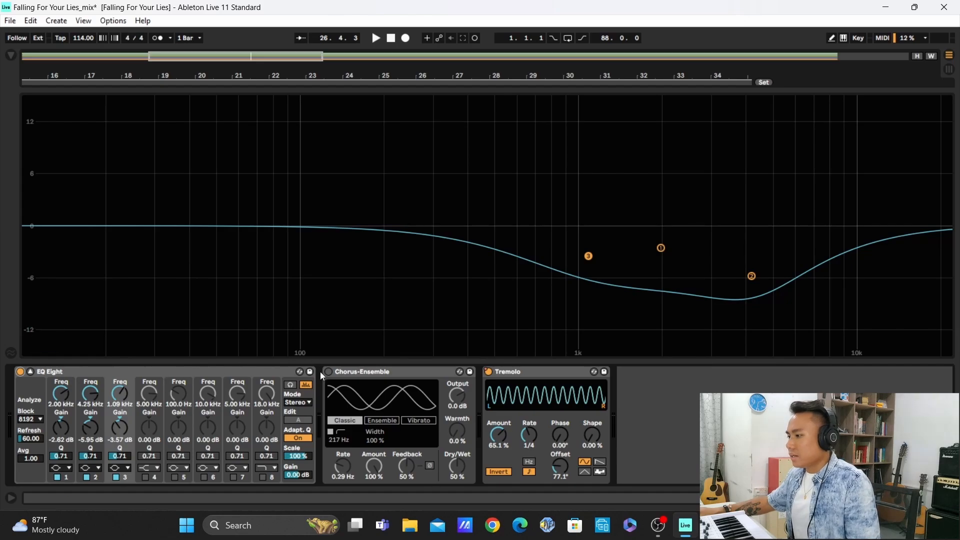
click(31, 371)
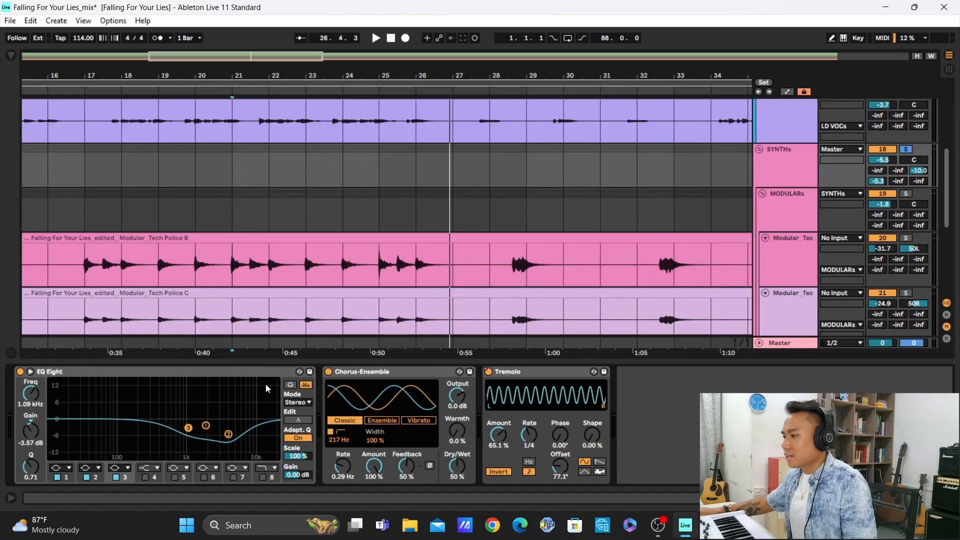
Play the soloed SYNTHs group from bar 21 and compare its Chorus-Ensemble off and on, leaving it active
click(354, 375)
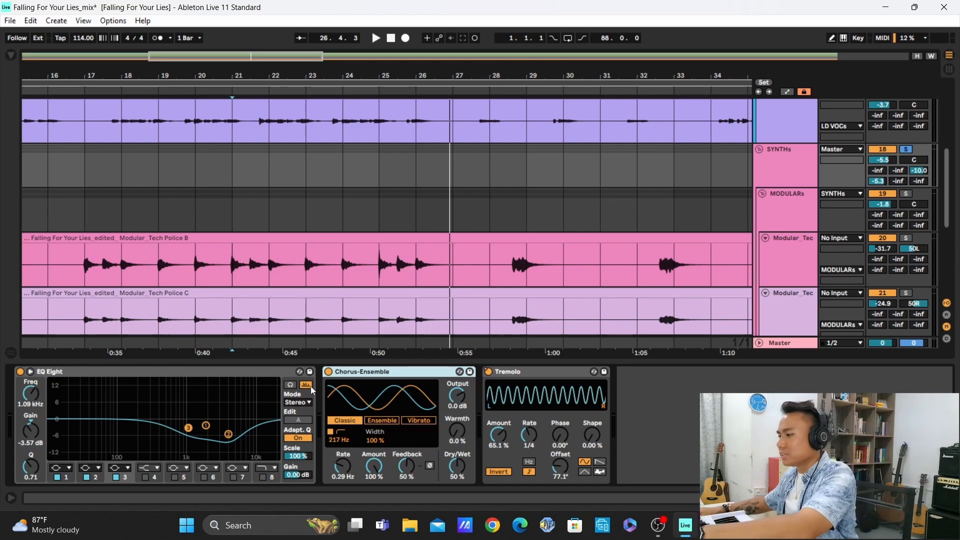
click(329, 372)
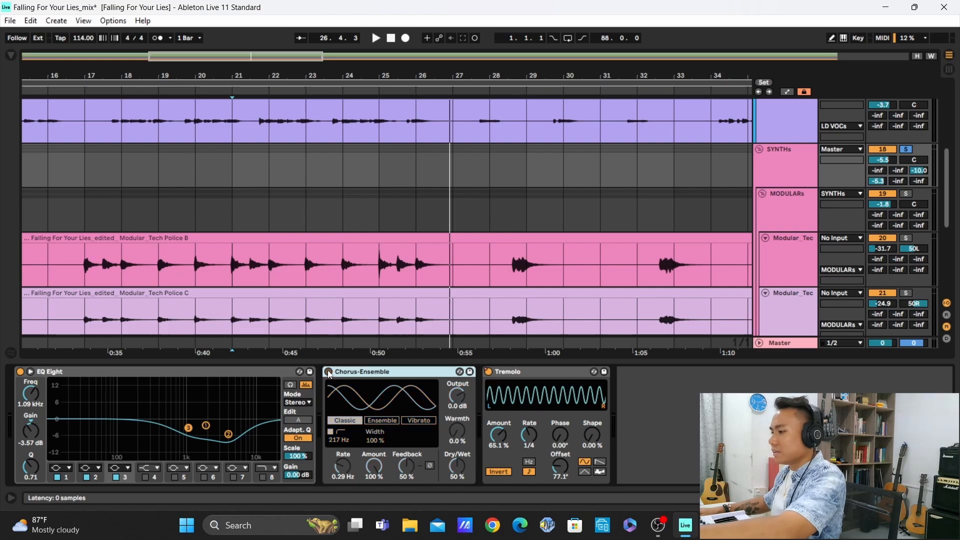
key(space)
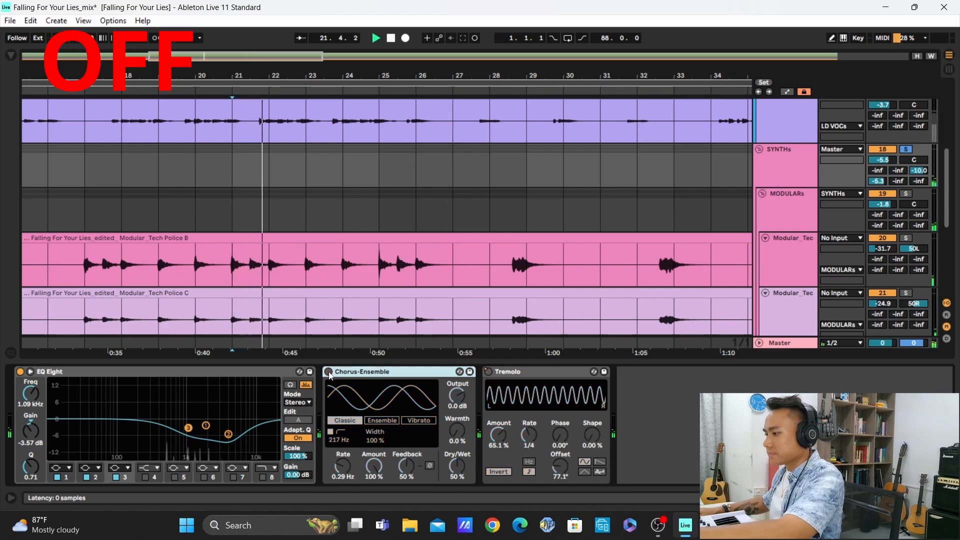
click(329, 372)
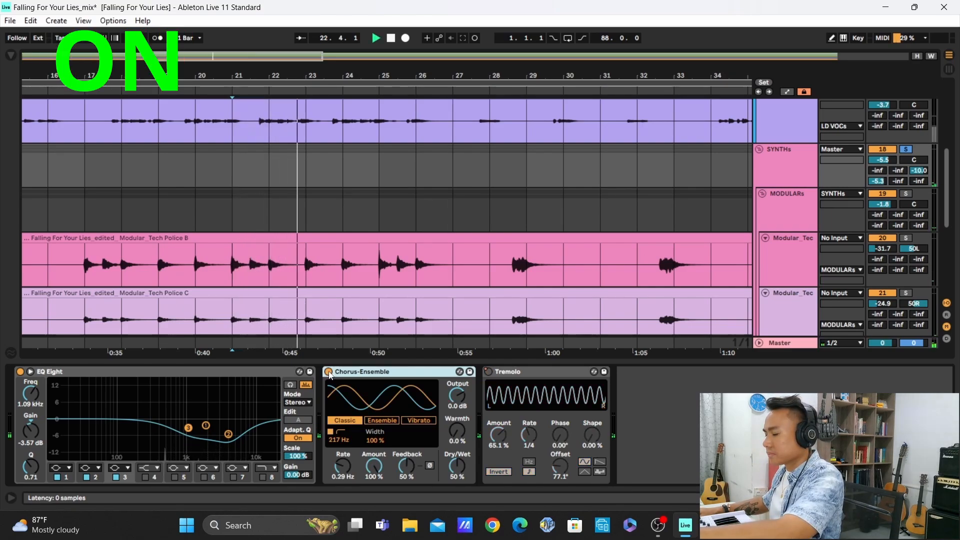
click(329, 372)
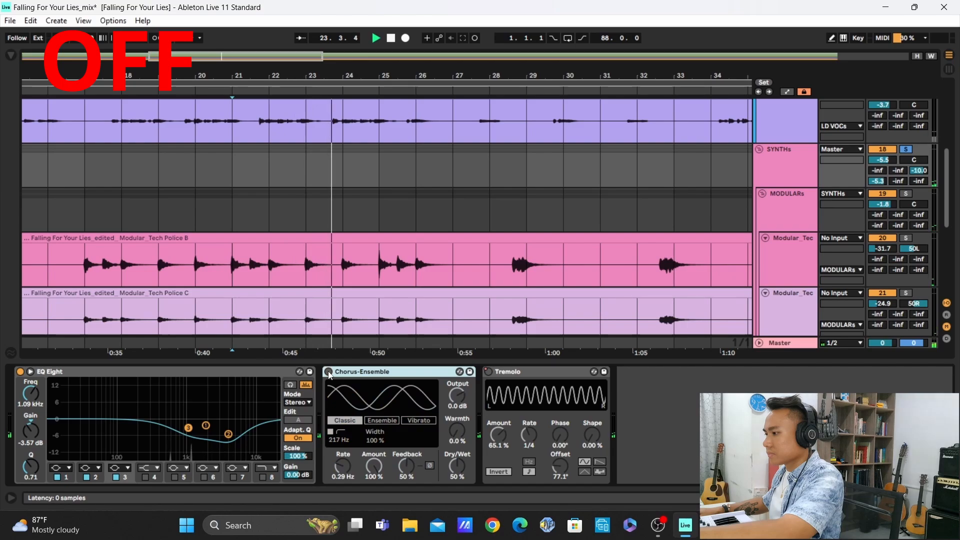
click(329, 372)
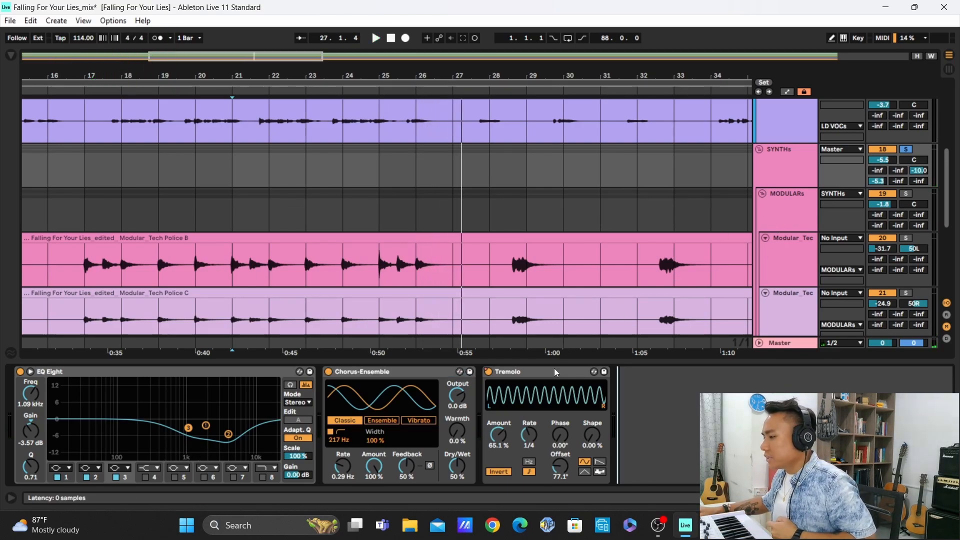
Show the automation lanes and display the SYNTHs group's Tremolo Device On automation across the whole arrangement
click(788, 92)
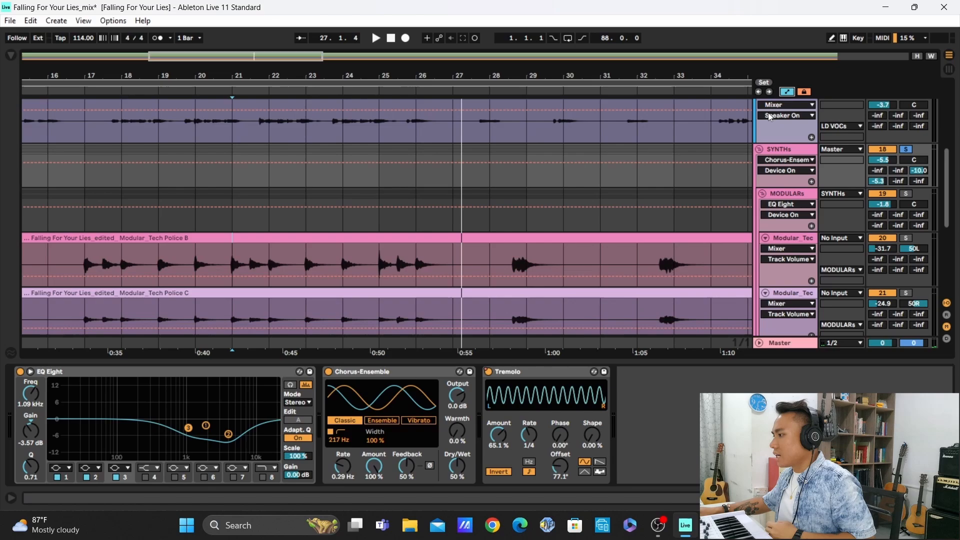
click(789, 161)
click(788, 197)
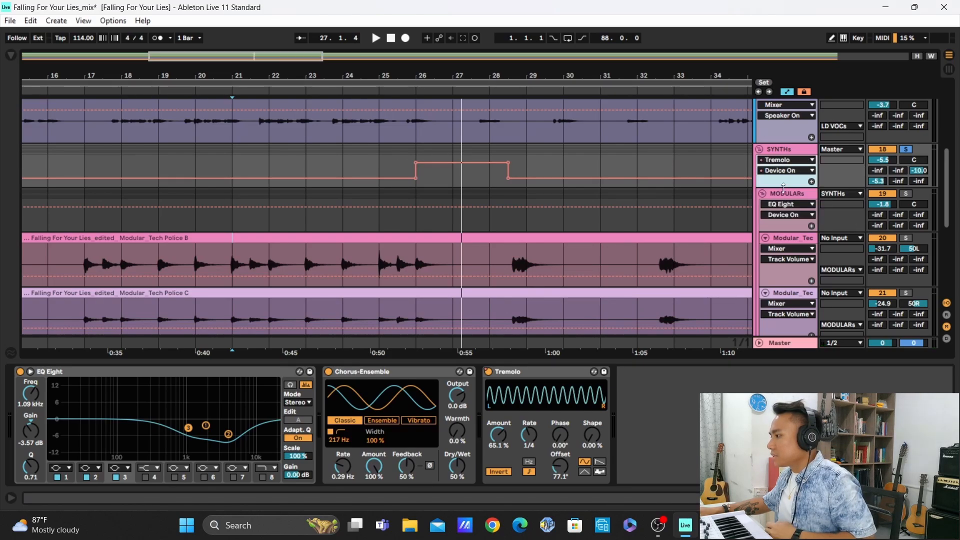
key(w)
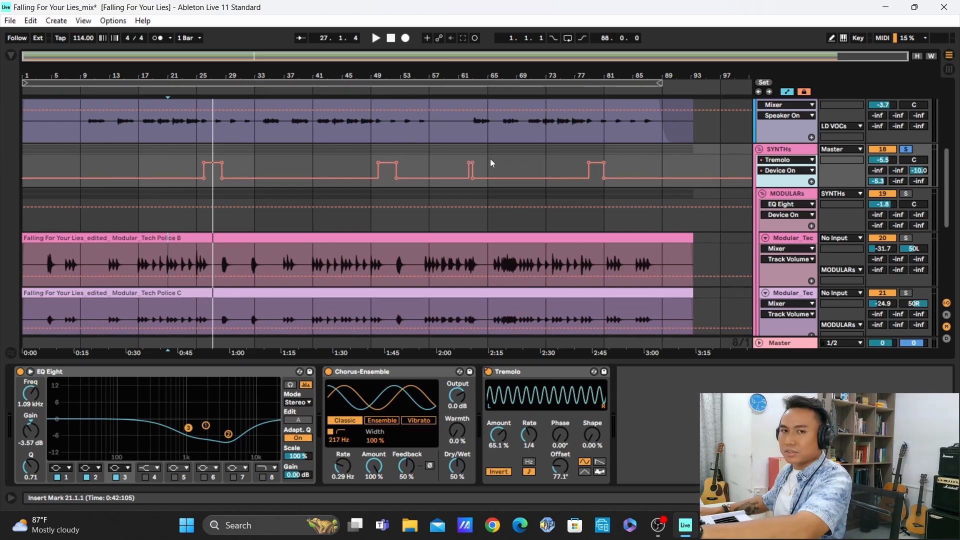
Examine the Tremolo automation between bars 26 and 29 and play the SYNTHs group from bar 24 through its start
scroll(202, 173, up, 5)
scroll(202, 172, up, 5)
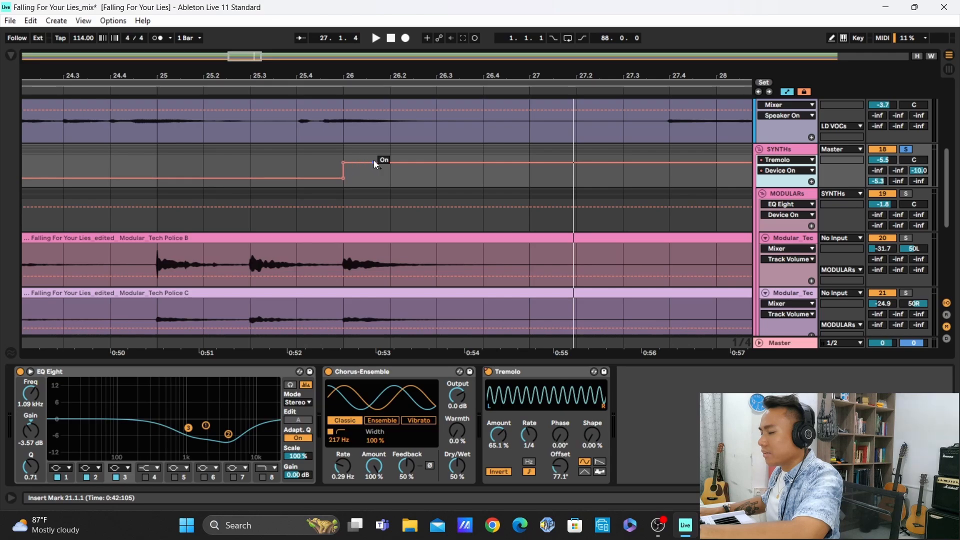
scroll(375, 161, down, 3)
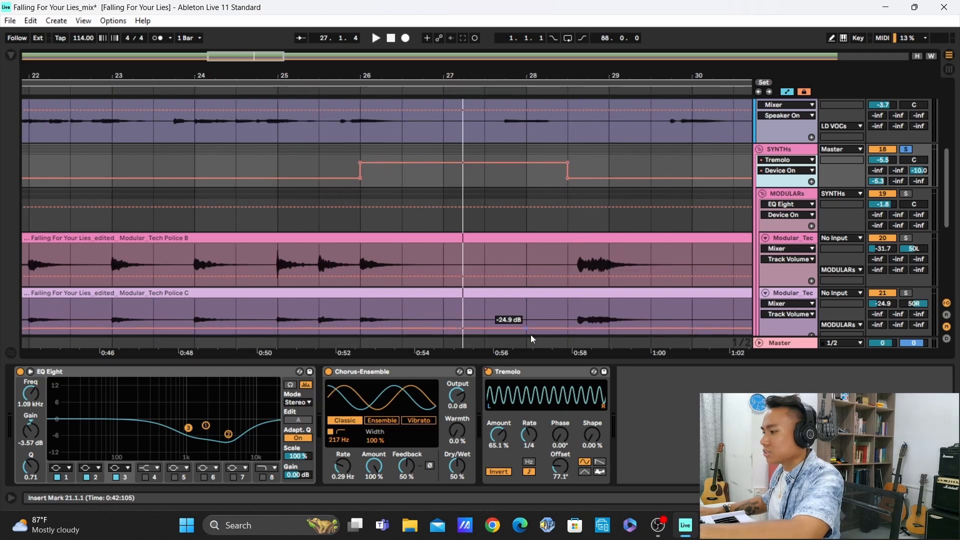
click(201, 170)
key(space)
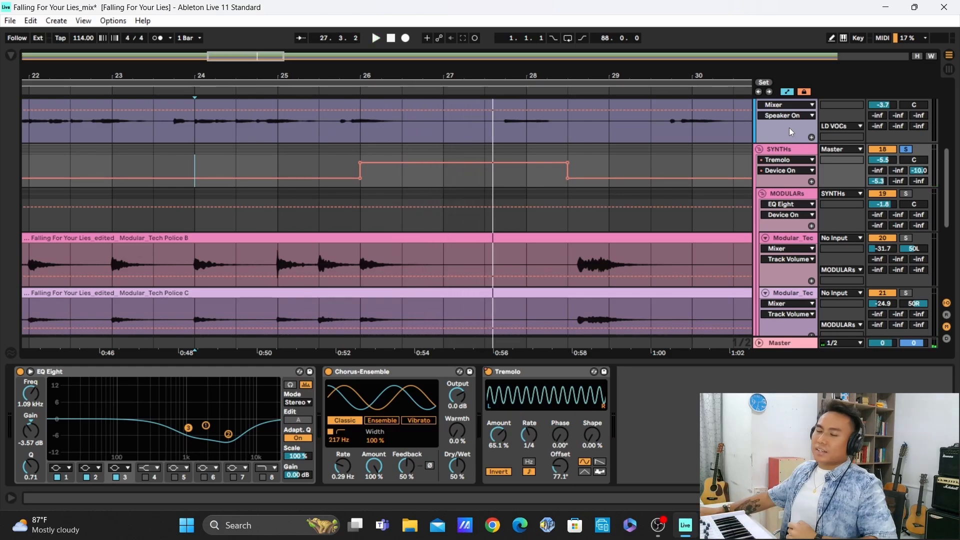
Hide the automation lanes and fit the whole arrangement in view
click(788, 160)
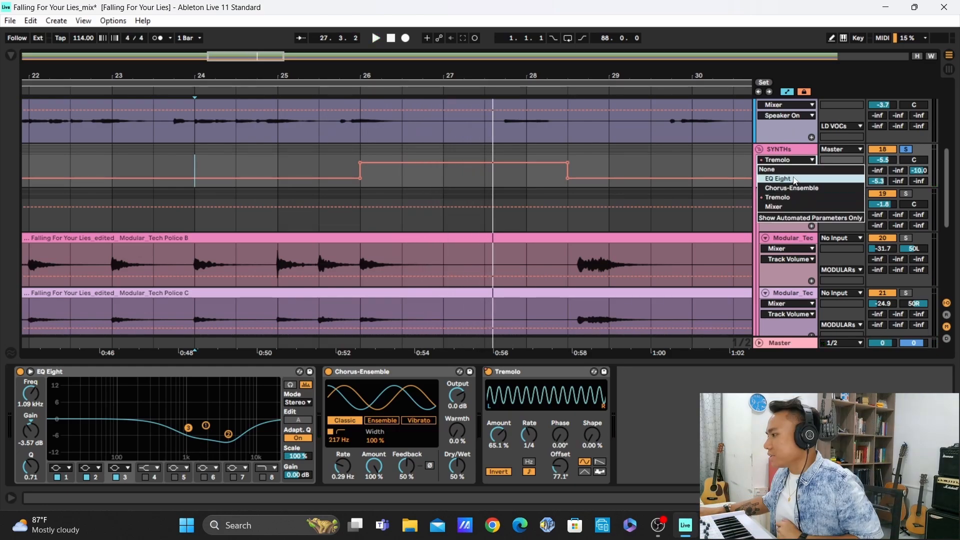
click(565, 209)
key(a)
key(w)
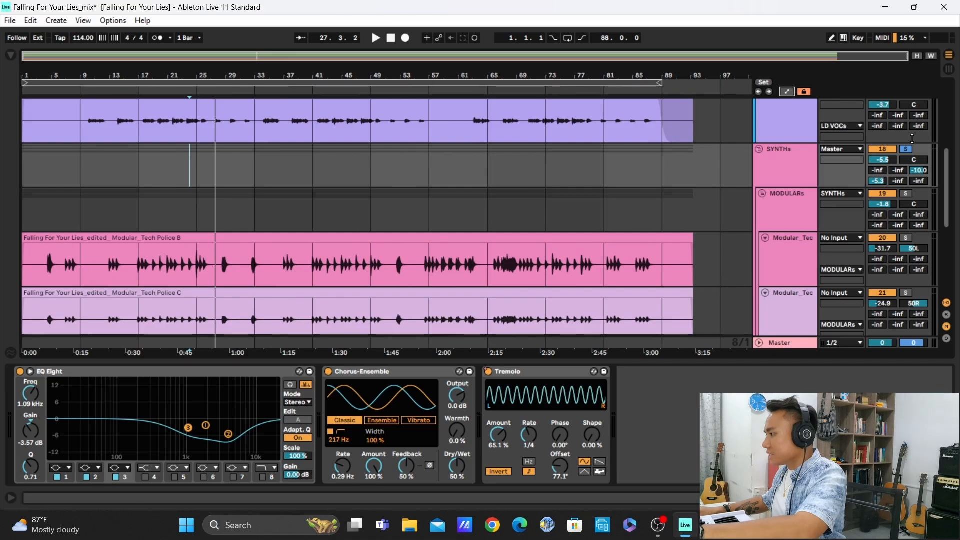
Fold the SYNTHs group, solo the LD VOCs group in its place, and play the vocals from bar 17
click(757, 150)
scroll(695, 186, up, 4)
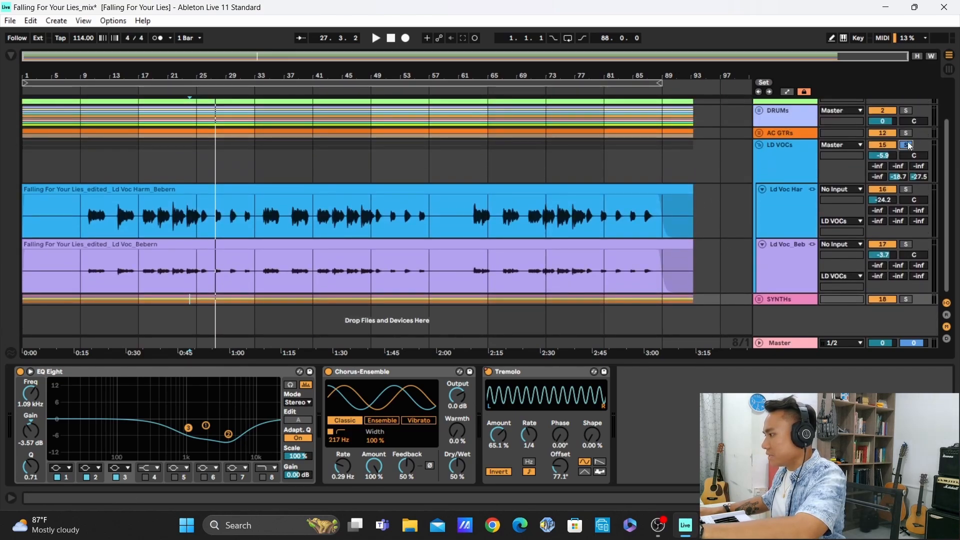
click(192, 234)
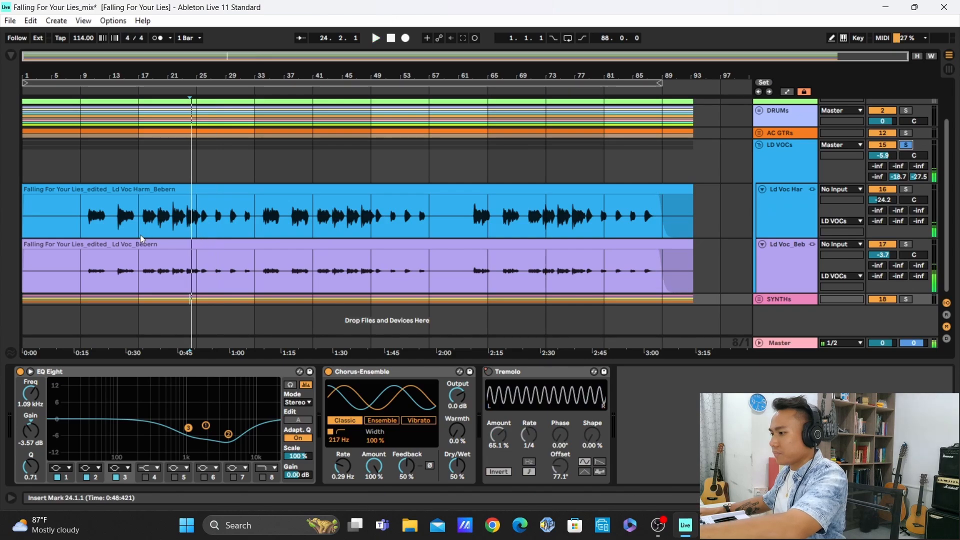
scroll(145, 229, up, 3)
click(143, 222)
key(space)
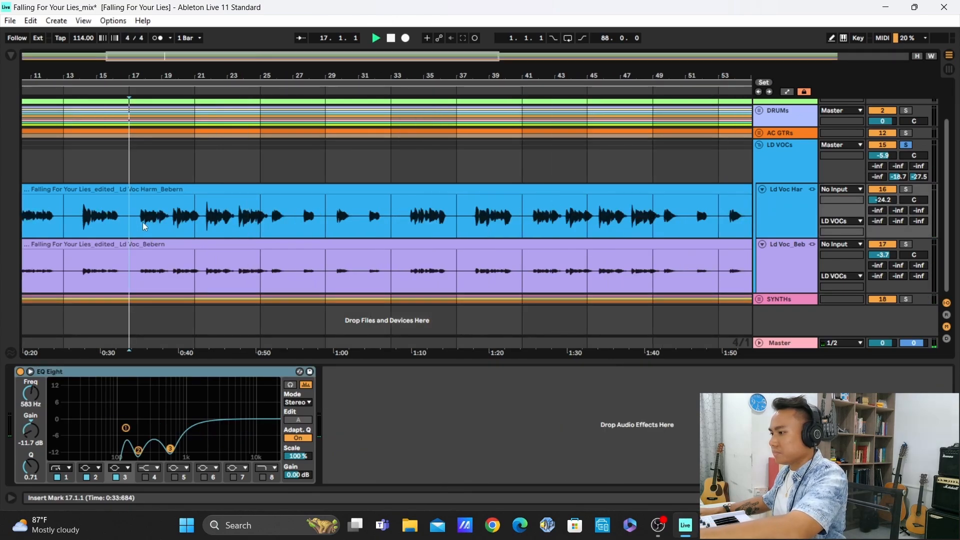
Set the playback start to 17.3, mute the harmony vocal, and play the lead vocal alone from there
scroll(143, 222, up, 2)
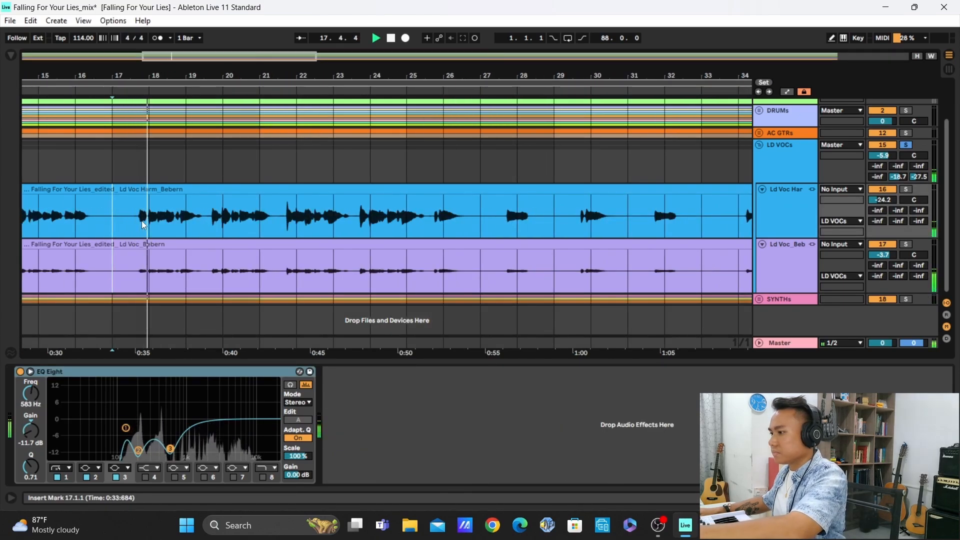
scroll(142, 221, up, 2)
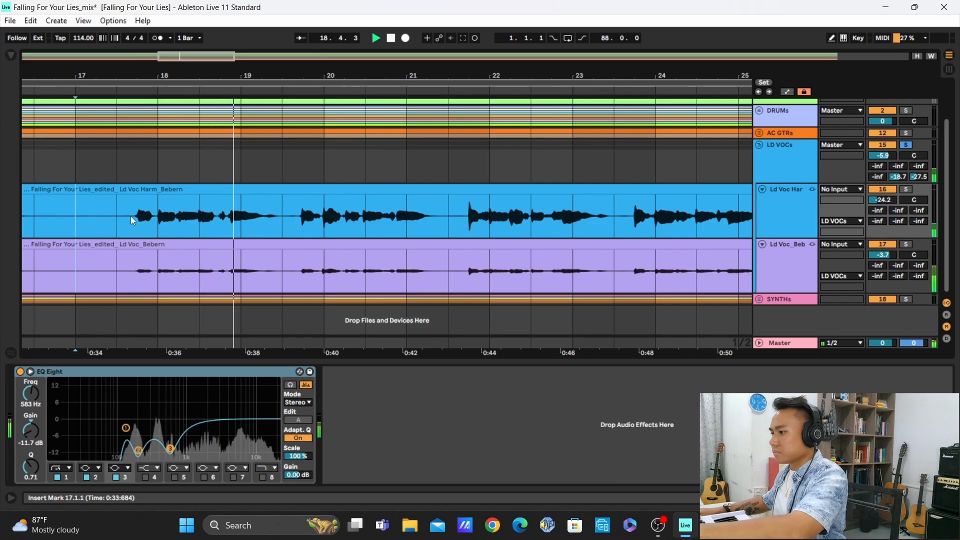
click(130, 216)
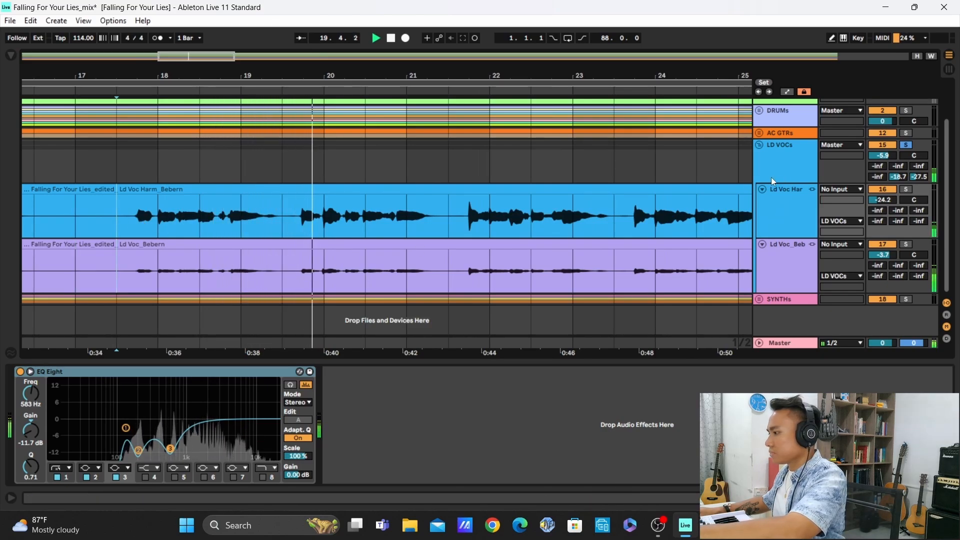
scroll(689, 229, up, 1)
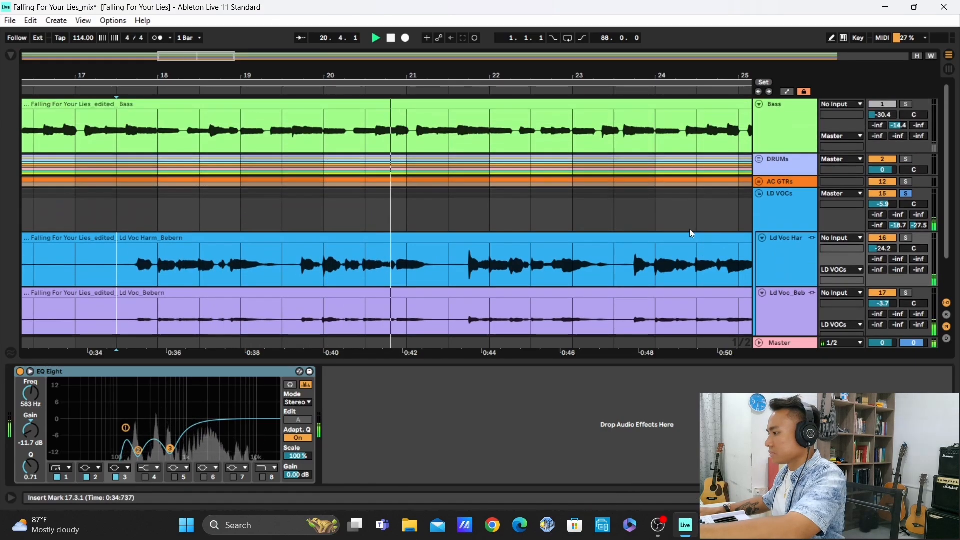
scroll(689, 229, down, 1)
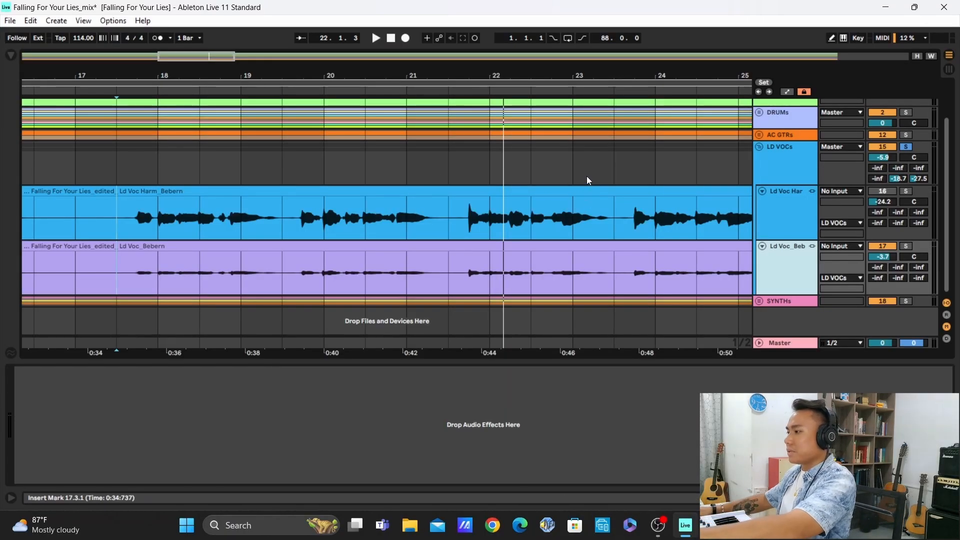
key(space)
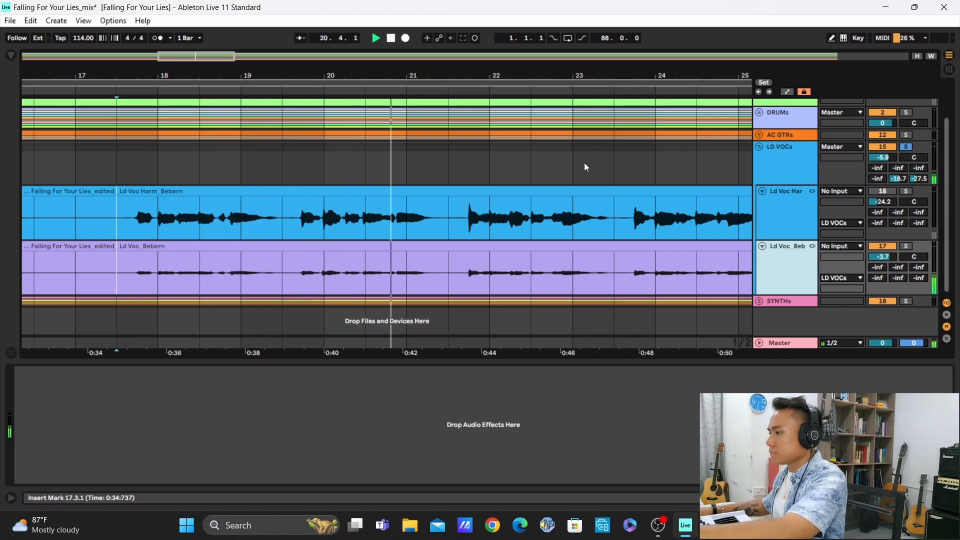
key(space)
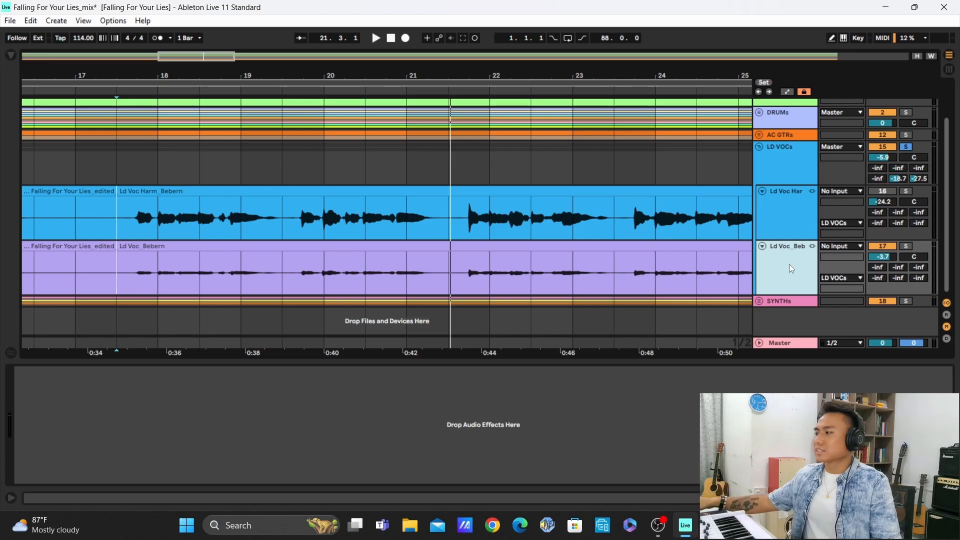
Unmute and select the harmony vocal track, and compare its EQ Eight off and on in the expanded display during playback from 17.3
click(790, 214)
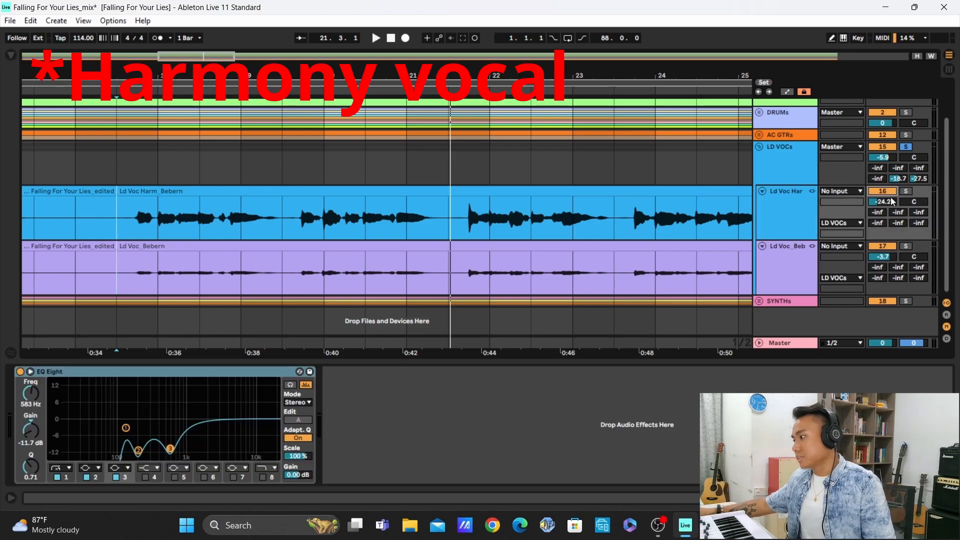
click(31, 372)
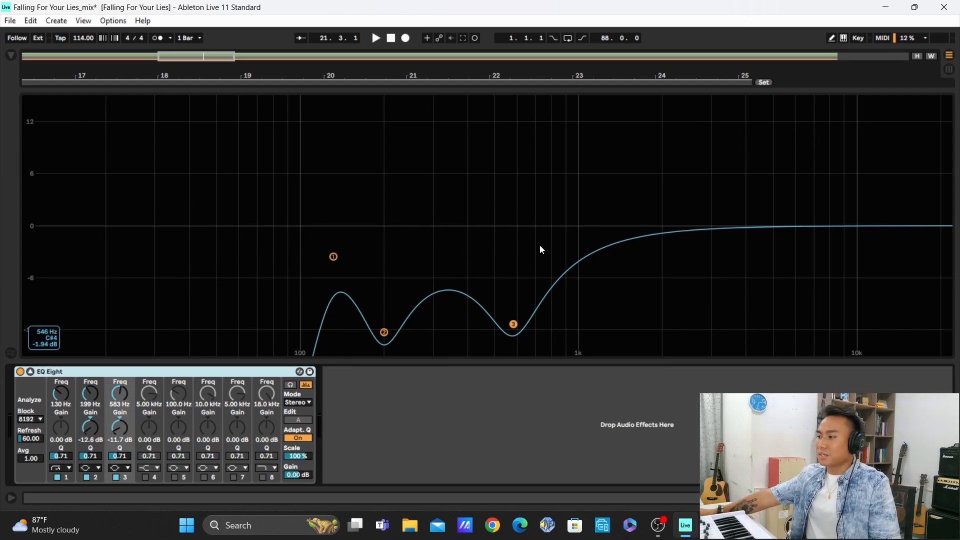
click(20, 372)
key(space)
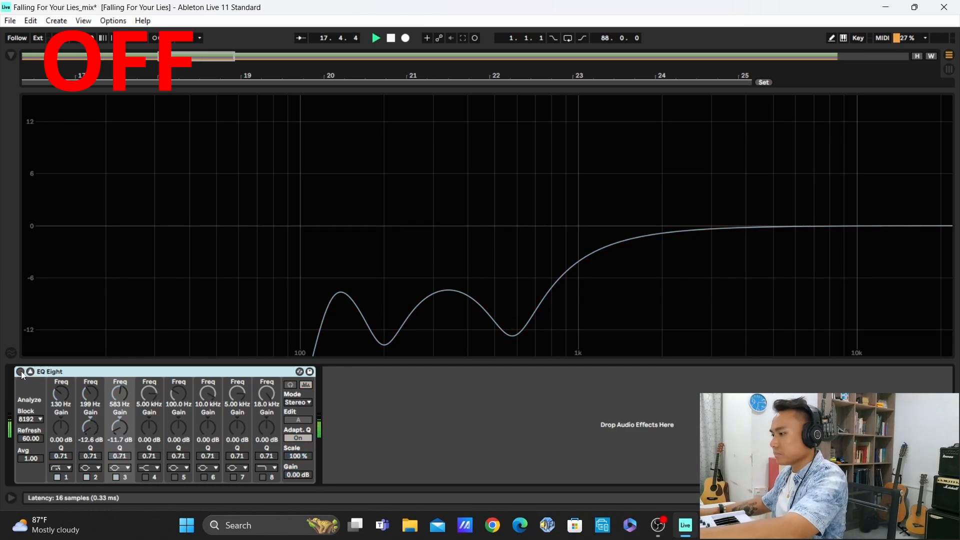
click(20, 372)
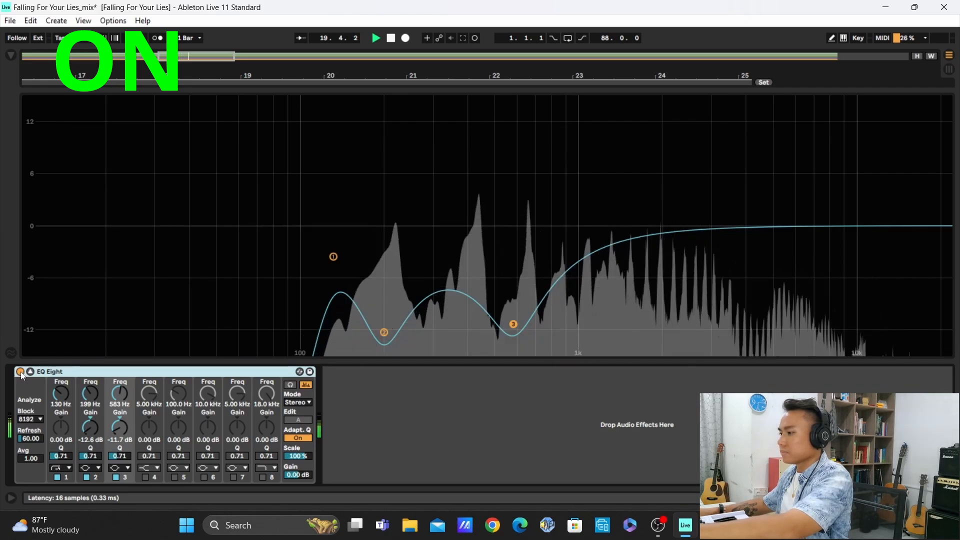
Repeat the off and on comparison of the harmony vocal's EQ Eight during playback, leave it on, and return to the arrangement
click(20, 371)
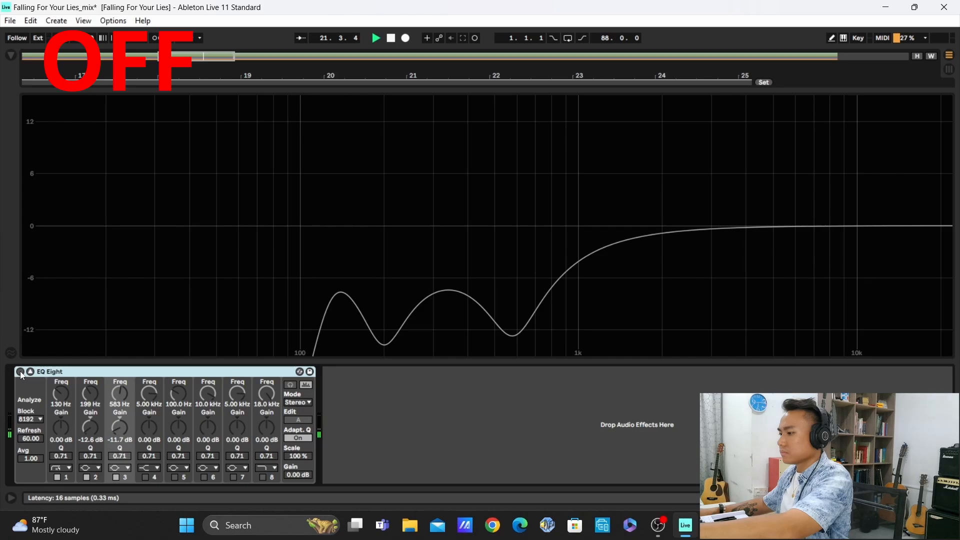
click(20, 371)
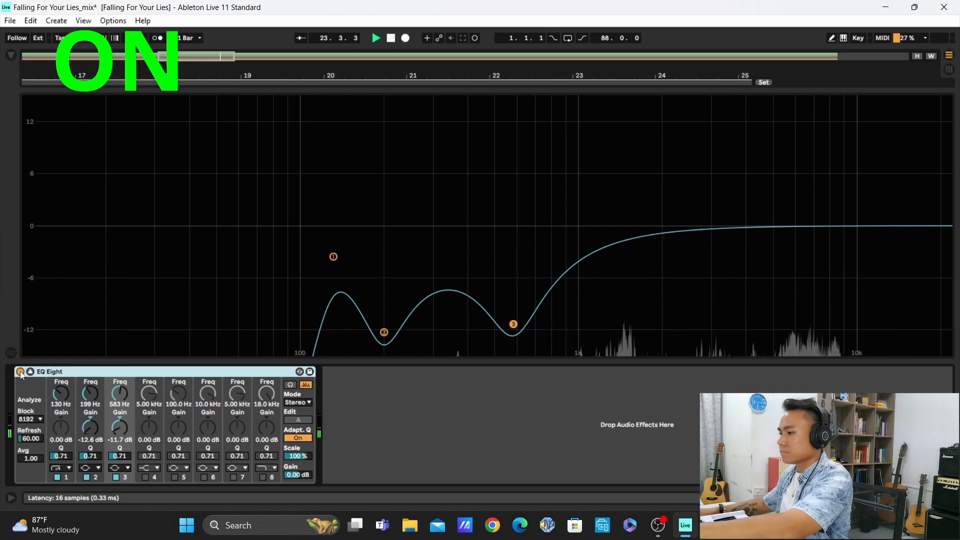
click(20, 371)
click(20, 371)
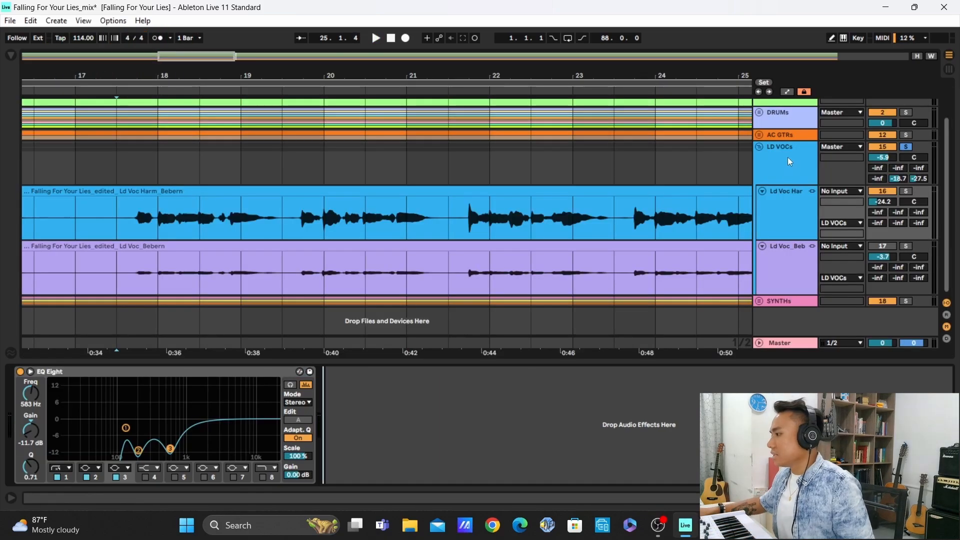
Select the LD VOCs group and deactivate its whole effect chain from EQ Eight through Glue Compressor
click(791, 172)
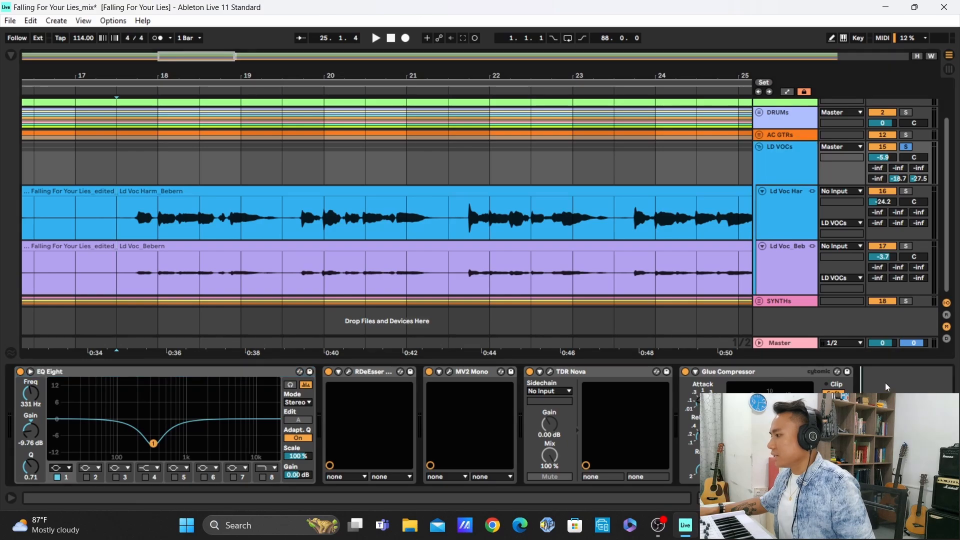
click(218, 375)
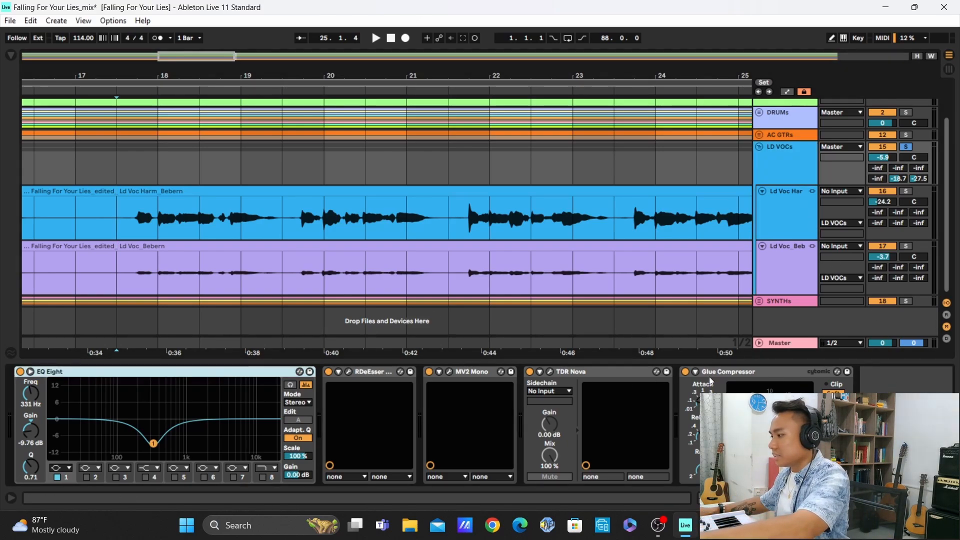
shift+click(747, 376)
key(0)
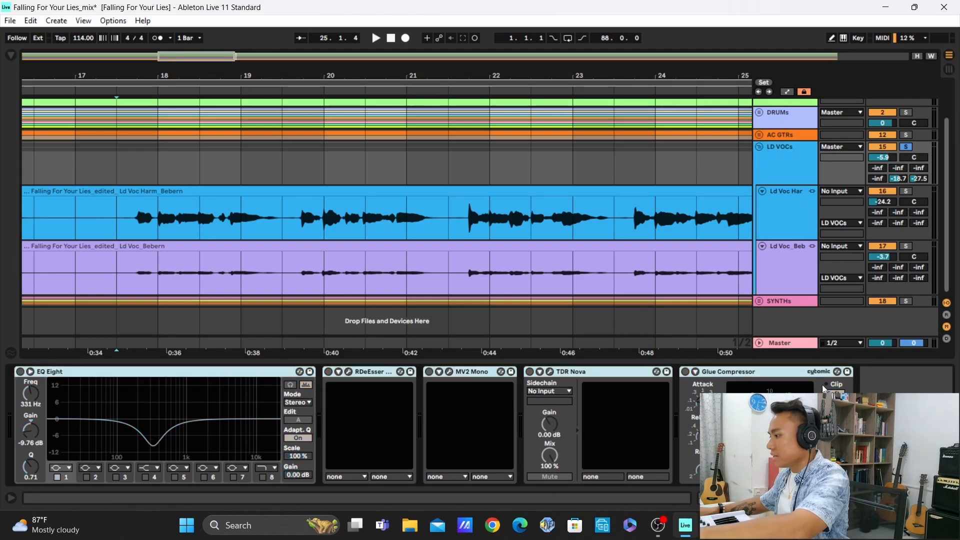
click(885, 385)
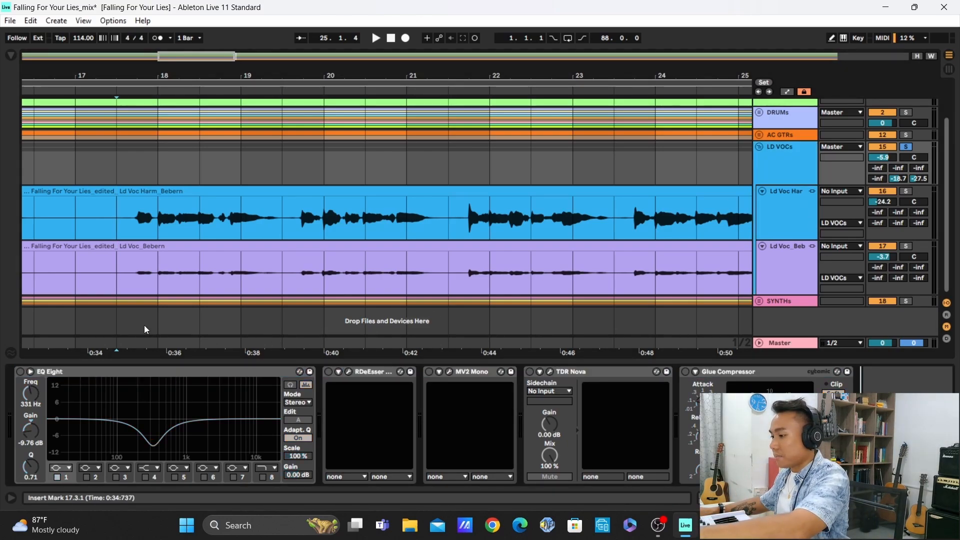
Compare the LD VOCs group's EQ Eight off and on in the expanded display during playback, leaving it on and collapsed
click(30, 372)
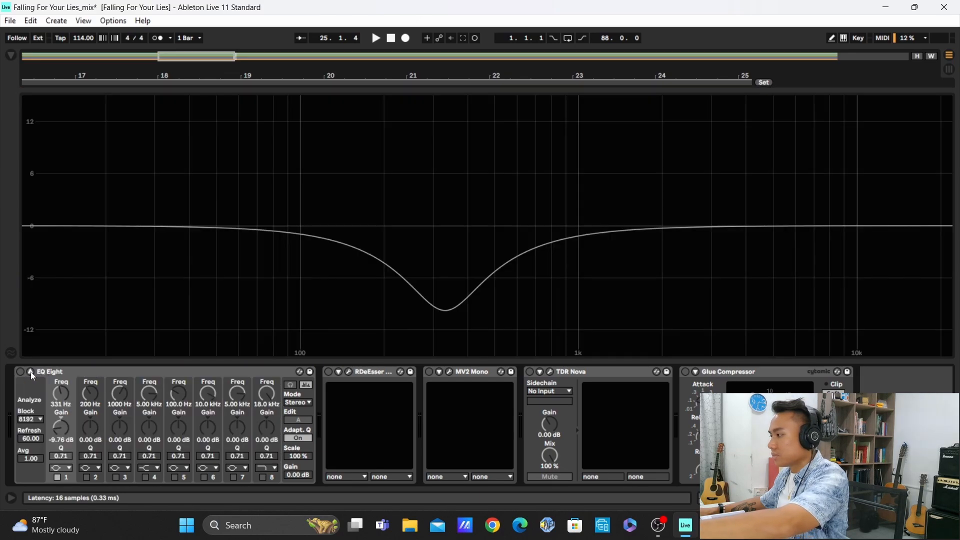
key(space)
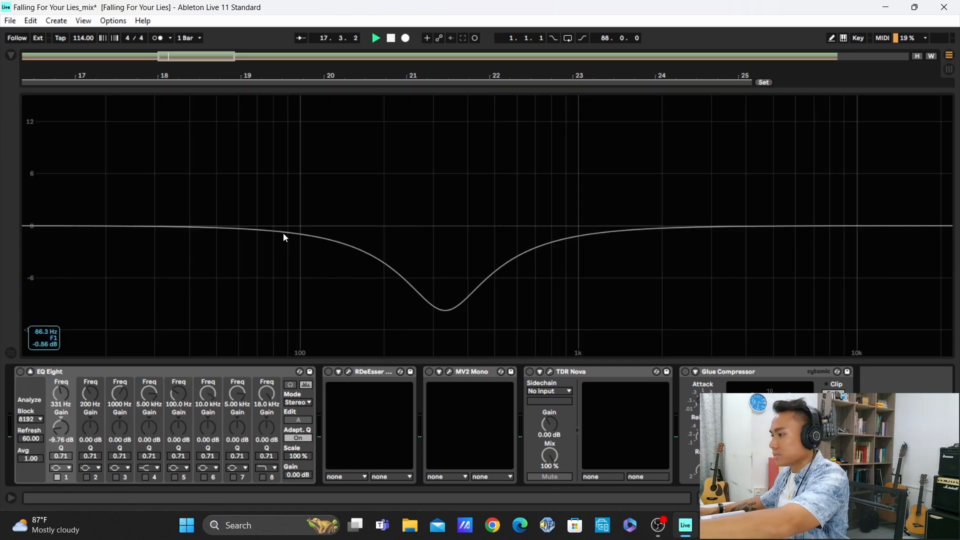
click(20, 372)
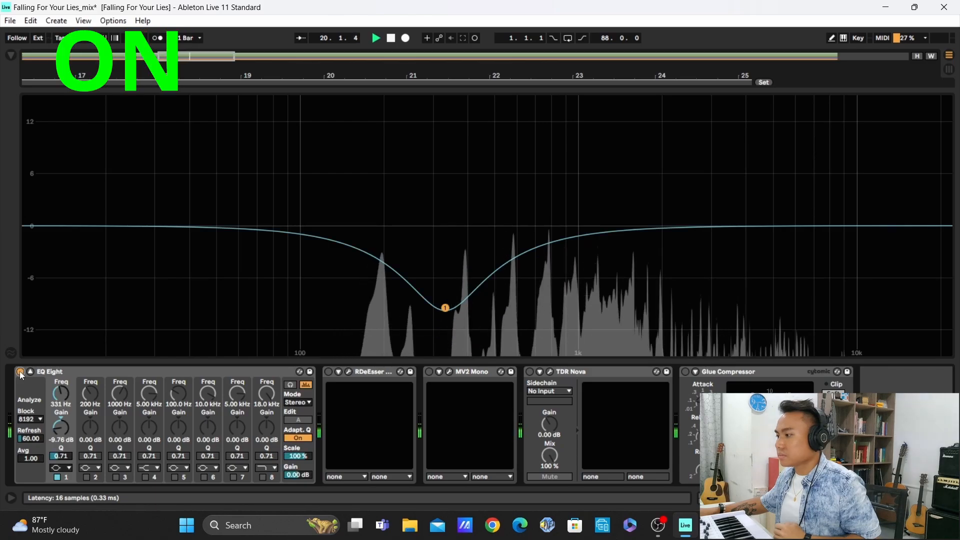
click(20, 372)
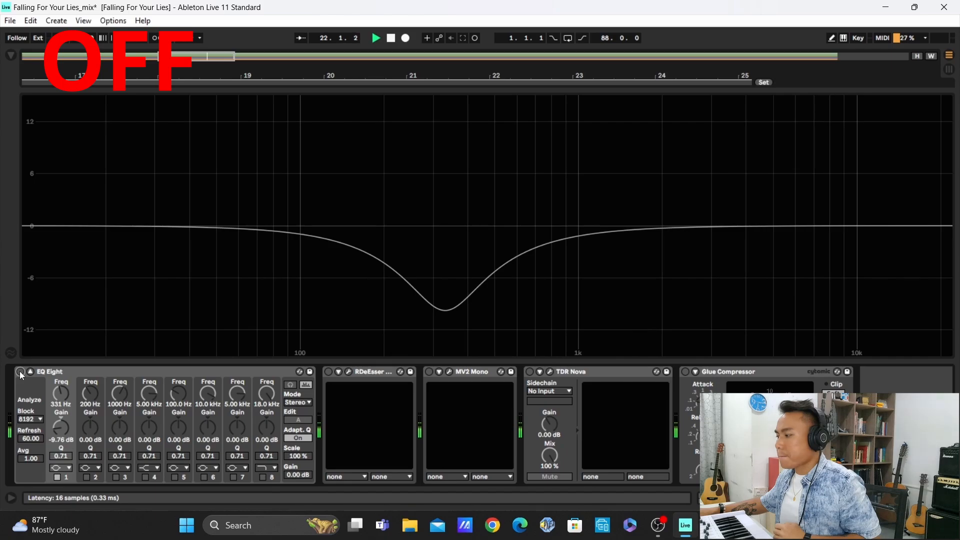
click(20, 372)
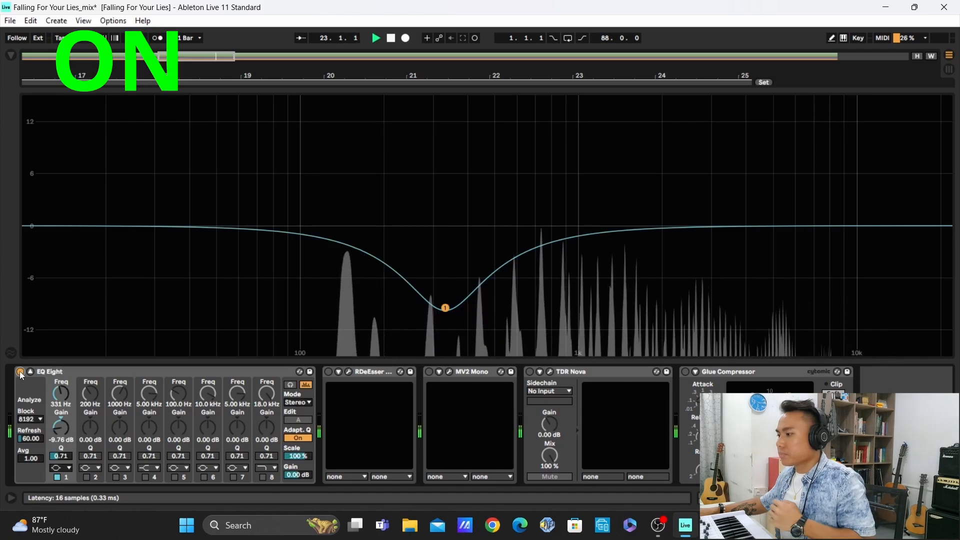
key(space)
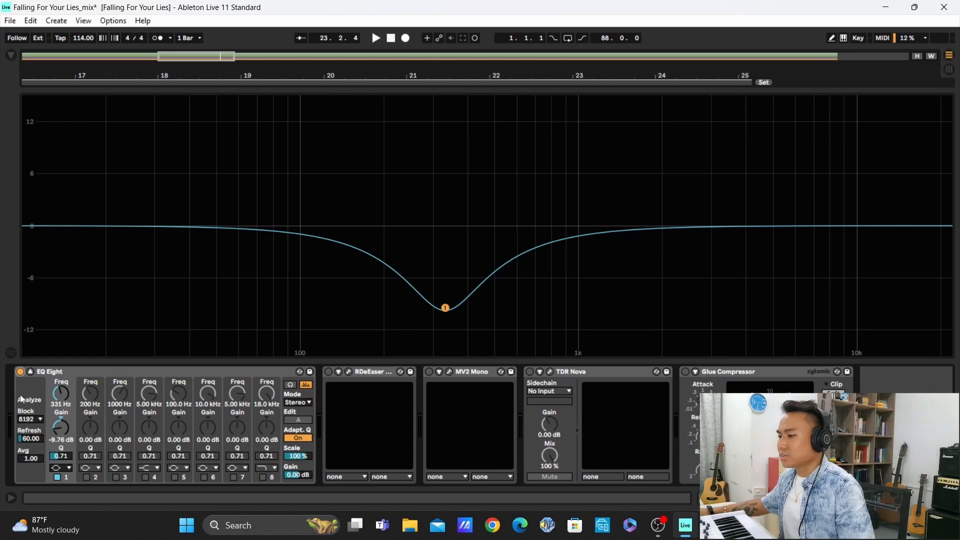
click(31, 372)
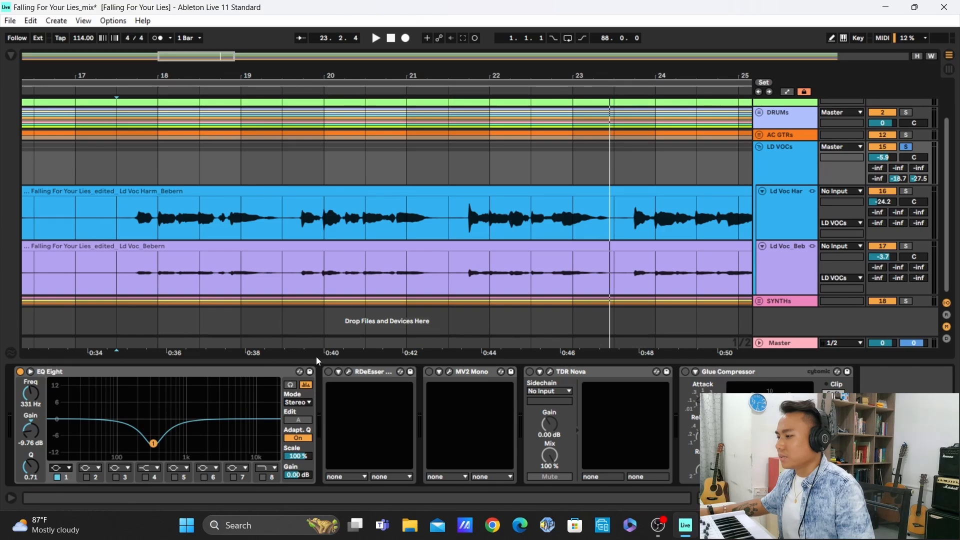
Activate the RDeEsser on the LD VOCs group, audition its sidechain monitor in the plug-in window during playback, and close the window
click(329, 372)
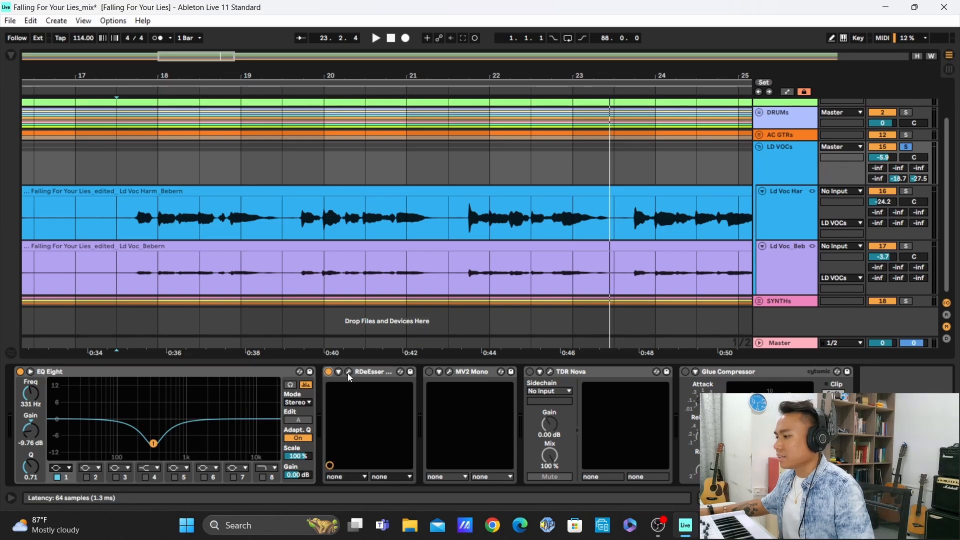
click(350, 373)
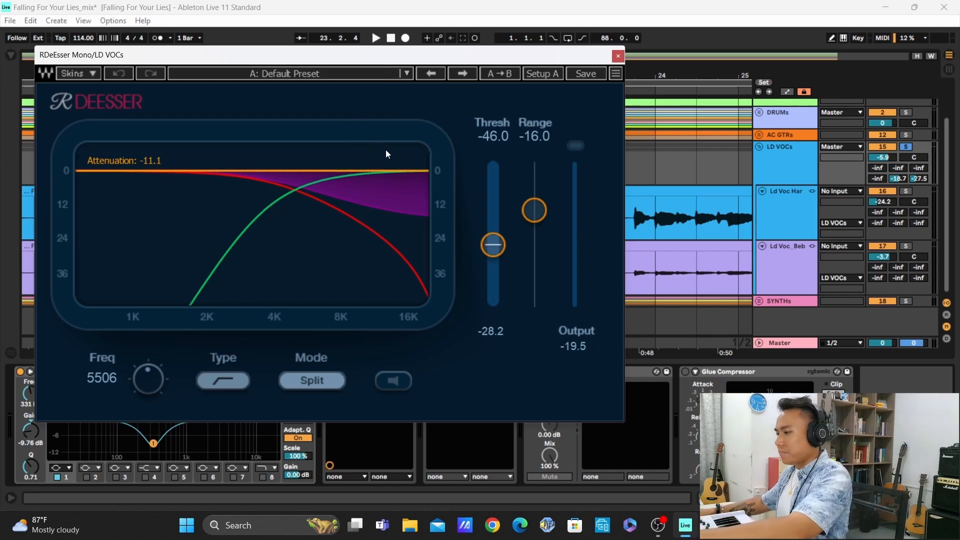
key(space)
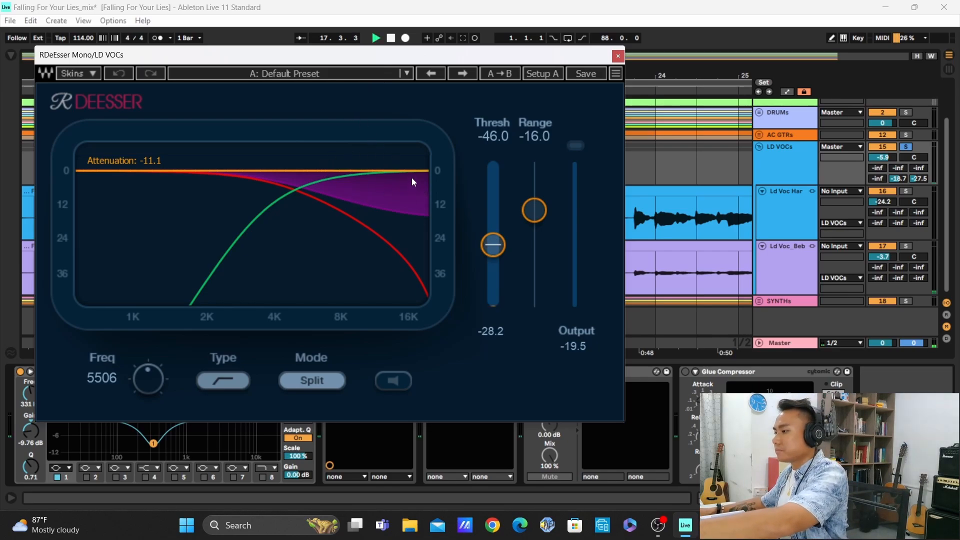
click(398, 379)
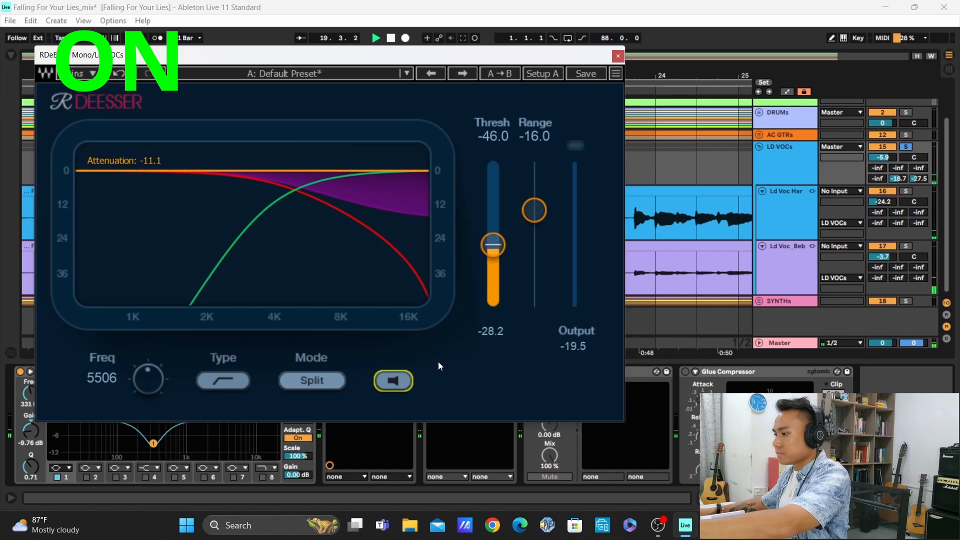
click(400, 381)
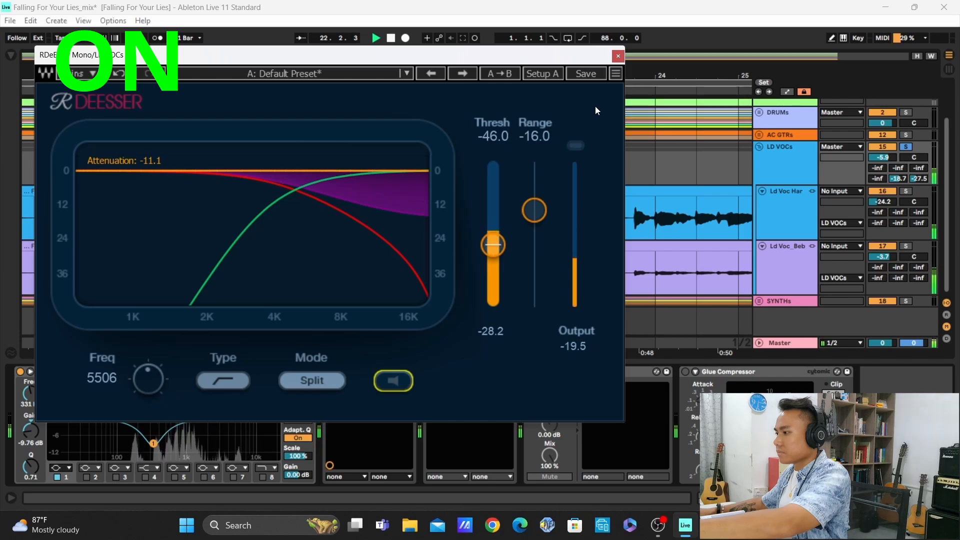
key(space)
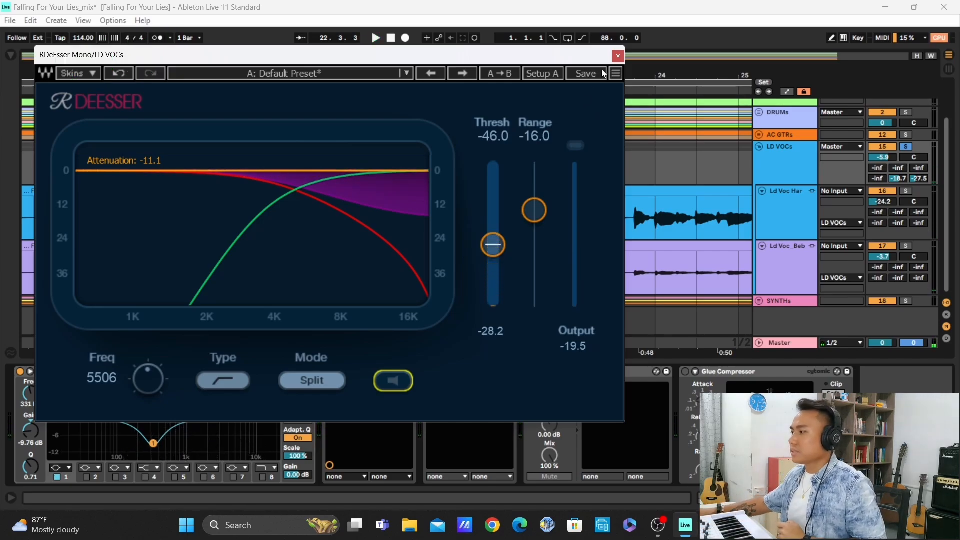
click(618, 56)
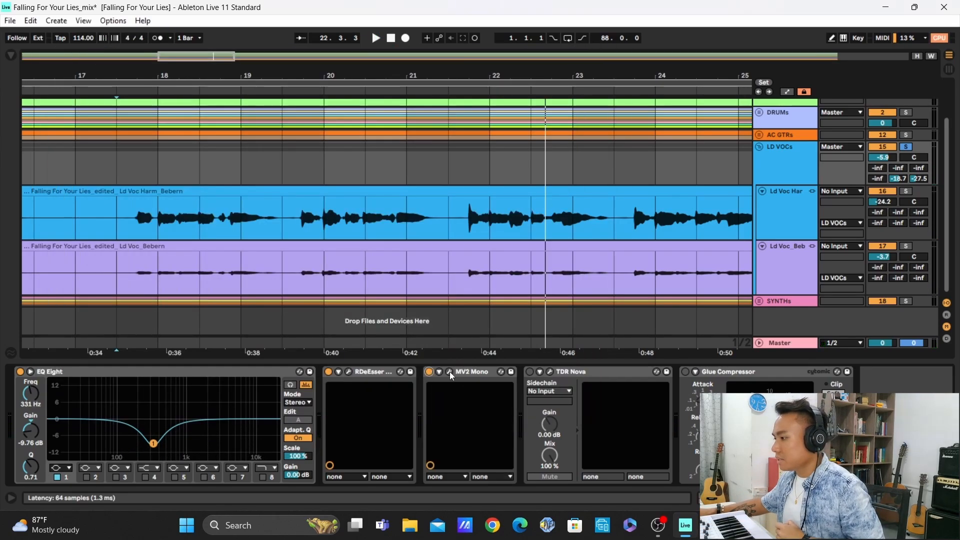
Open the MV2 Mono plug-in on the LD VOCs group, compare it off and on during playback, and close its window with it on
click(451, 371)
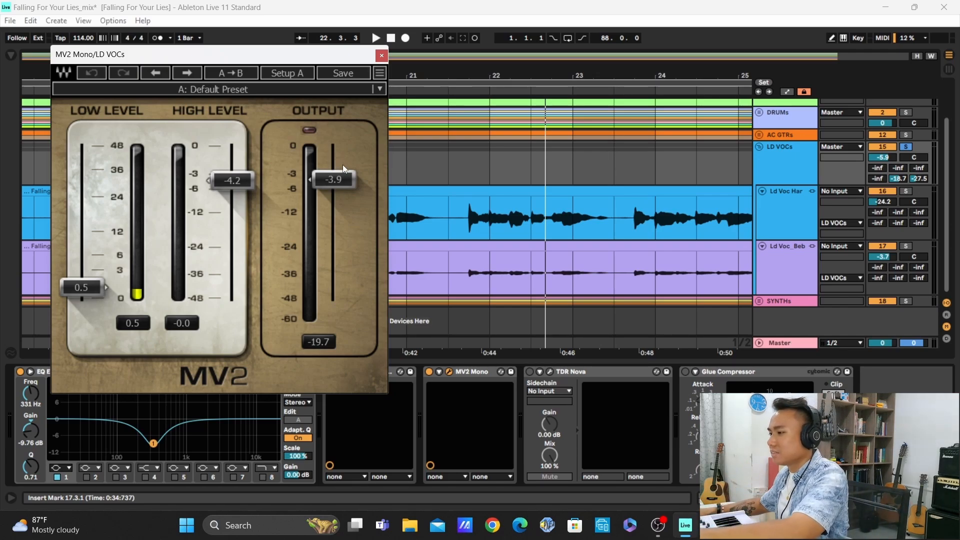
key(space)
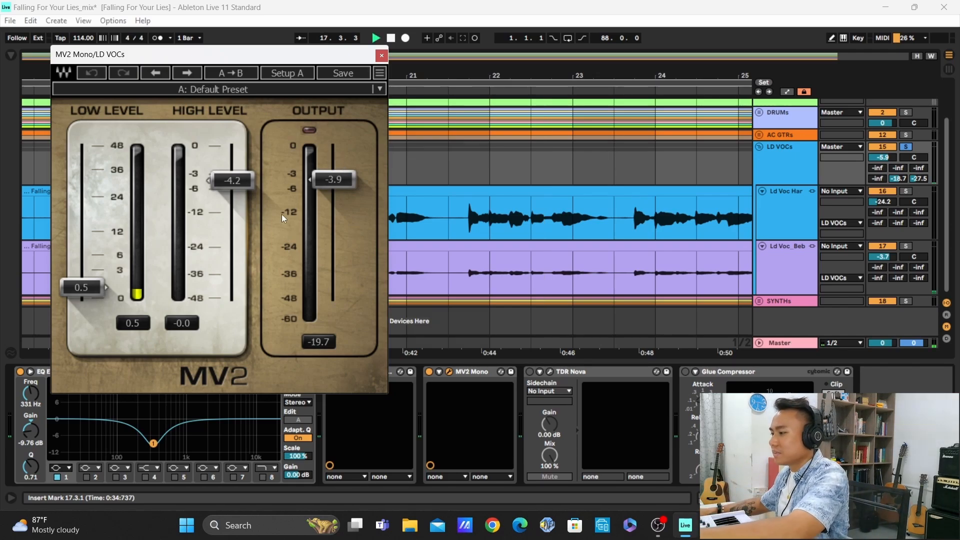
click(429, 372)
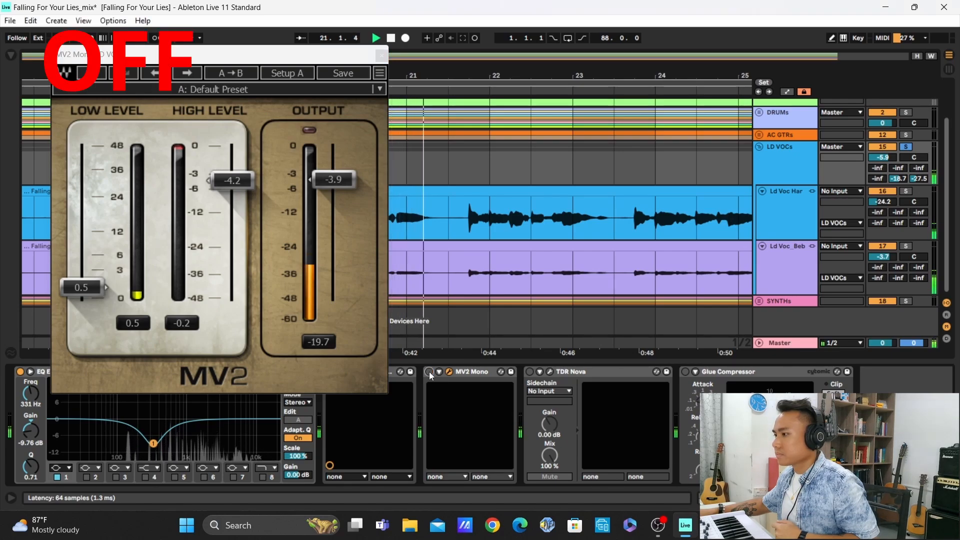
click(429, 371)
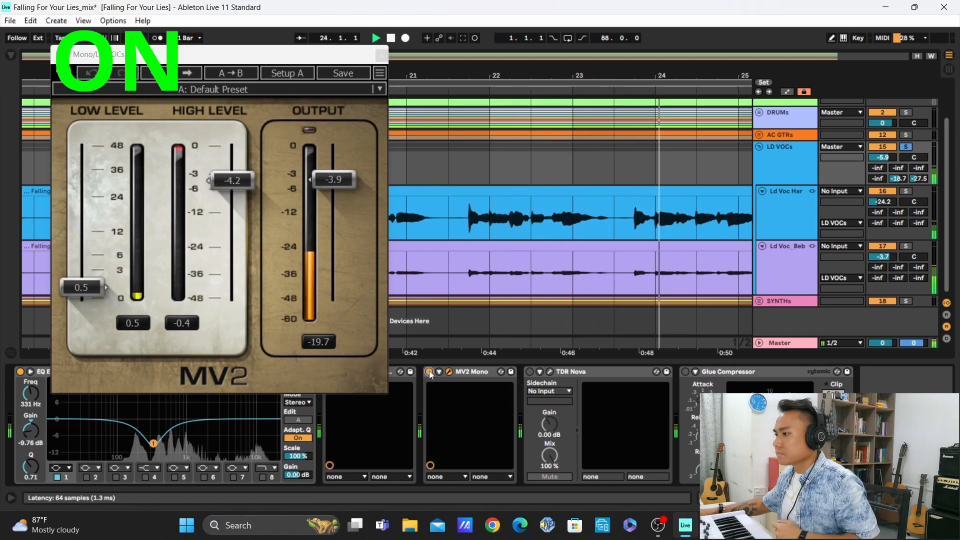
click(429, 371)
click(429, 371)
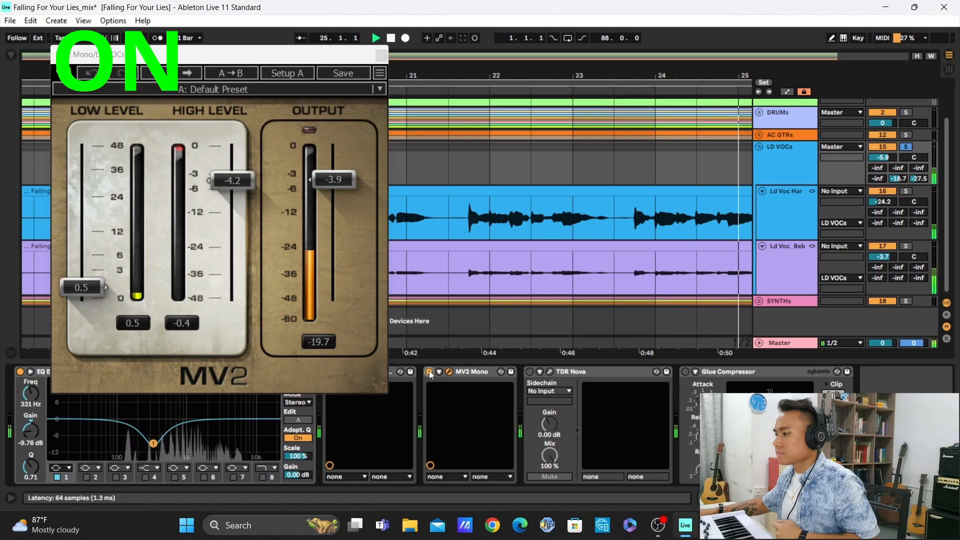
key(space)
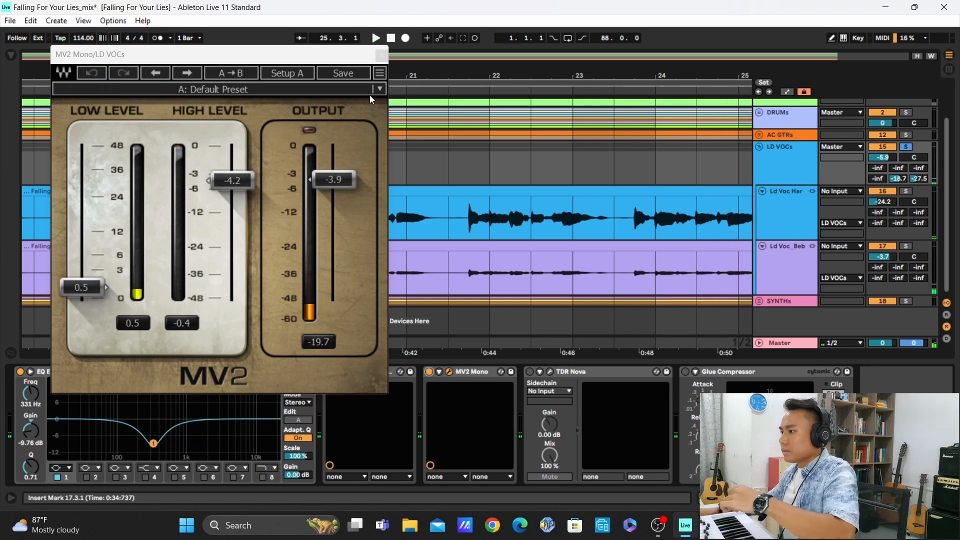
click(381, 55)
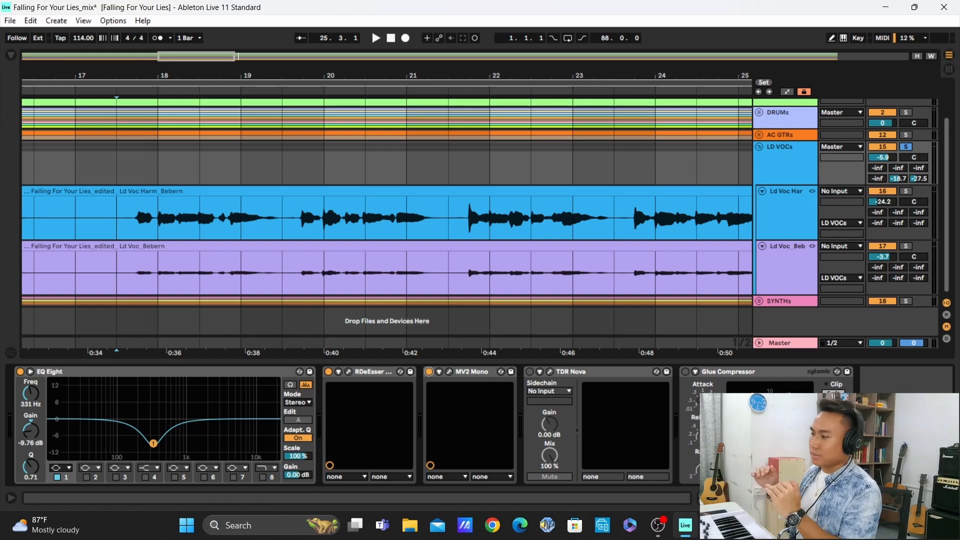
Activate and open TDR Nova on the LD VOCs group, and compare it bypassed and active during playback, leaving it active
click(529, 371)
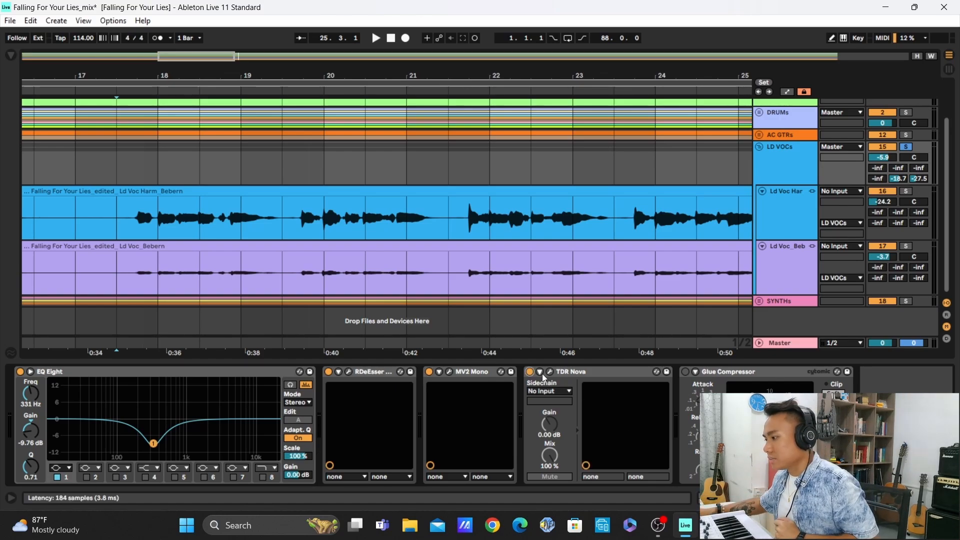
click(551, 373)
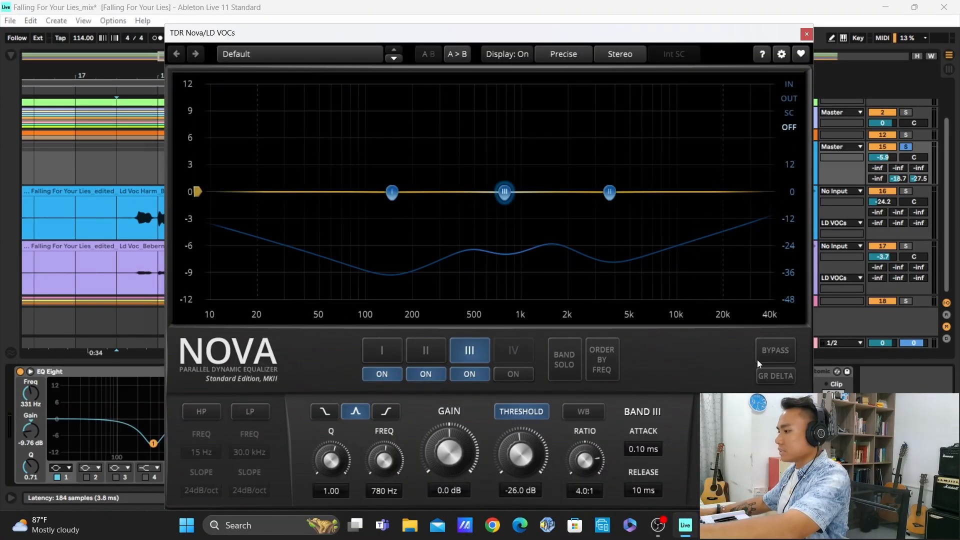
key(space)
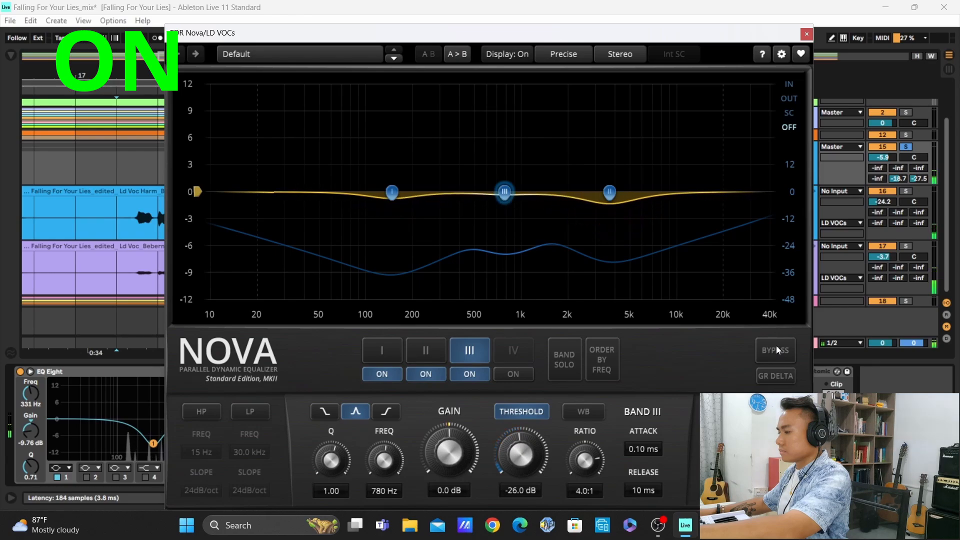
click(777, 346)
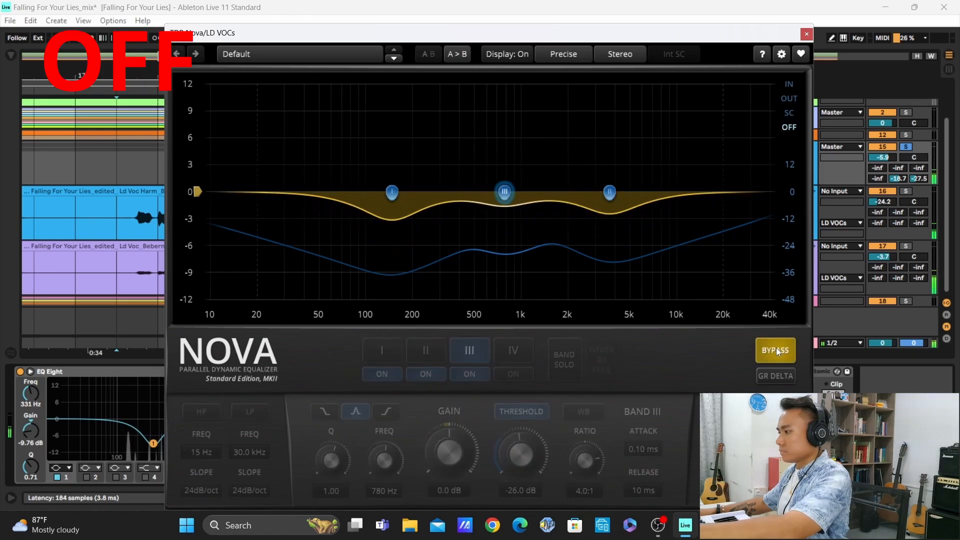
click(776, 347)
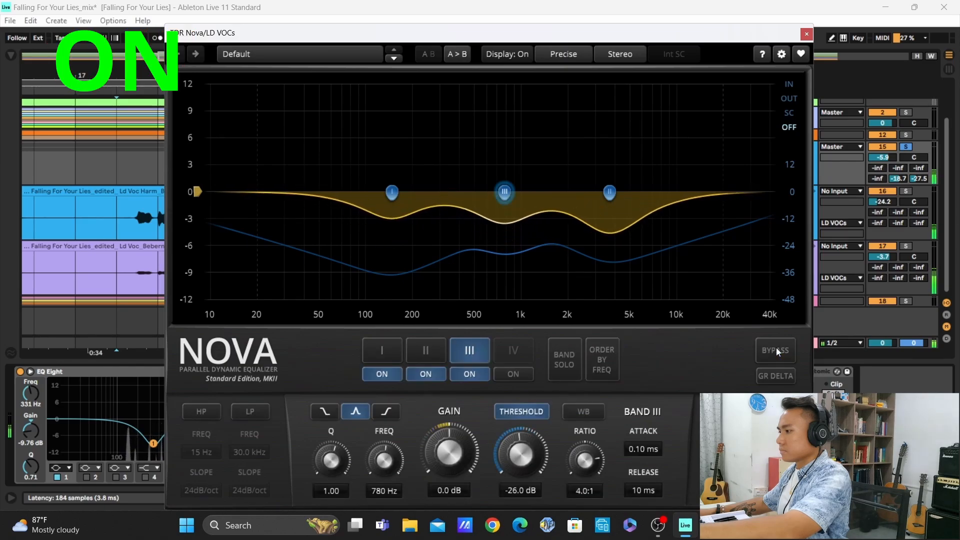
click(777, 347)
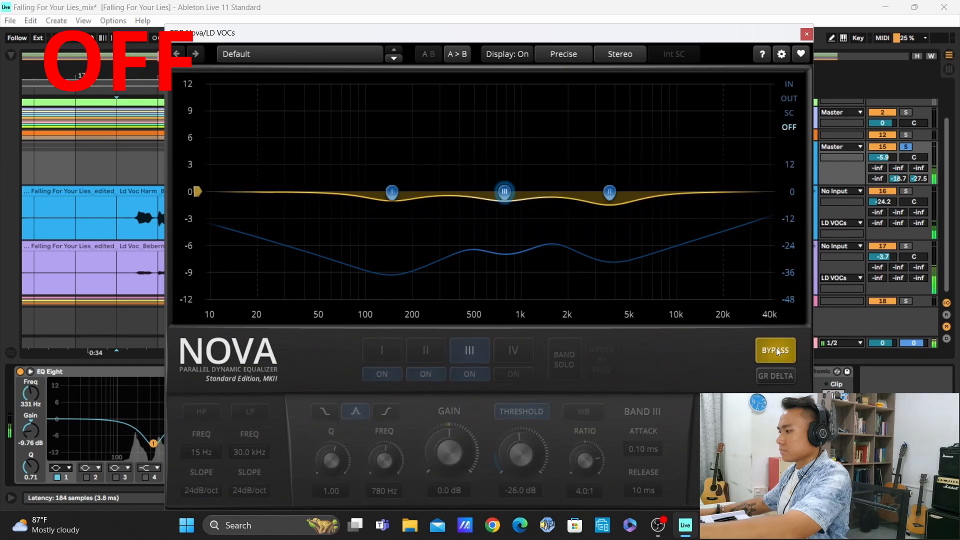
click(776, 350)
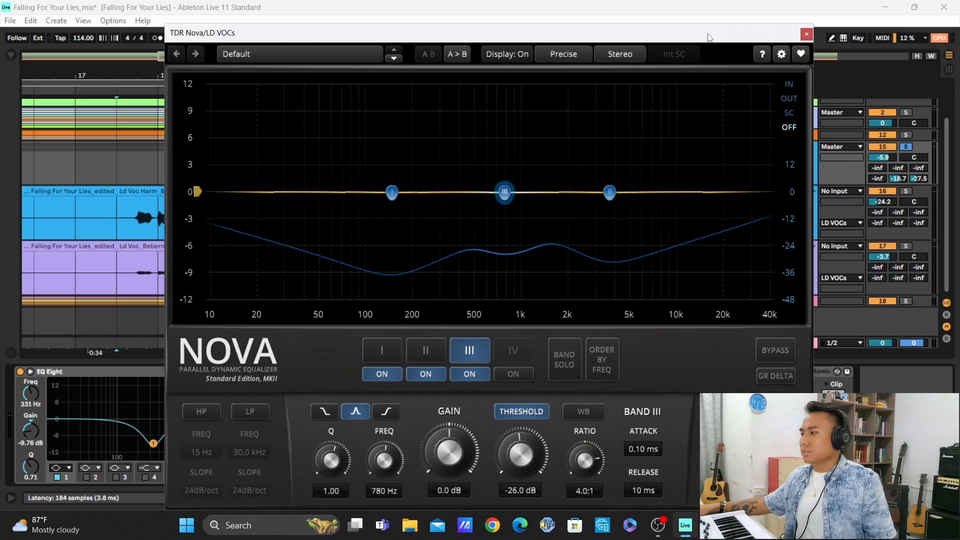
Close the TDR Nova window, activate the Glue Compressor on the LD VOCs group, and compare it off and on during playback, leaving it on
click(807, 34)
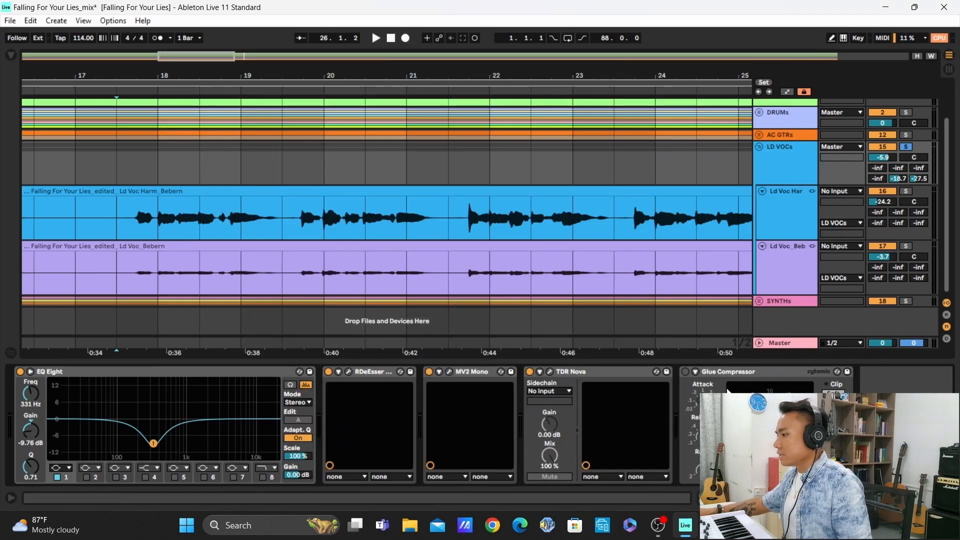
click(685, 372)
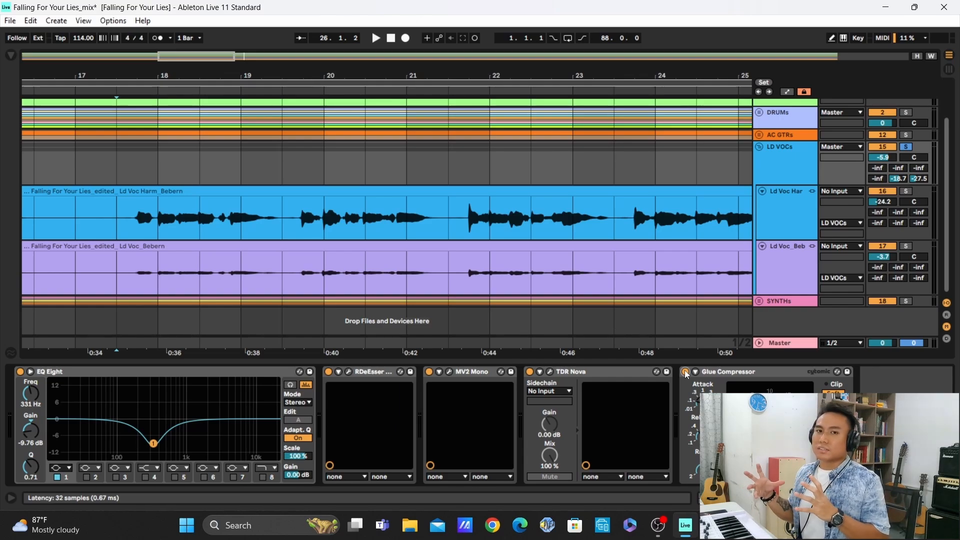
key(space)
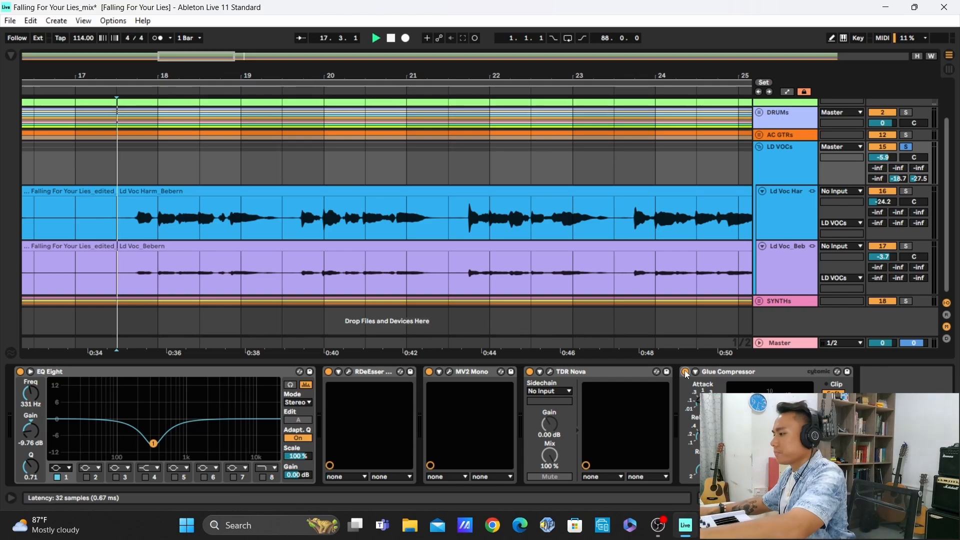
click(686, 372)
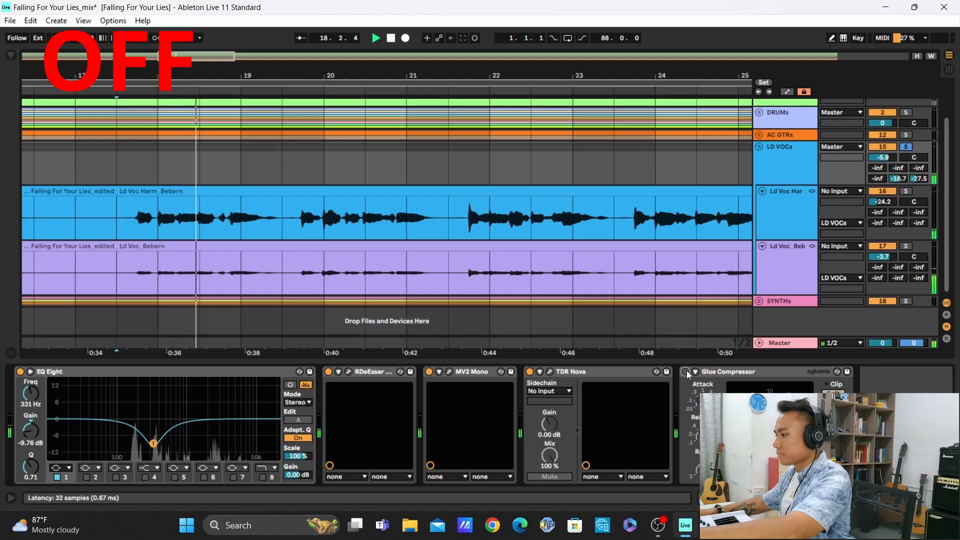
click(686, 372)
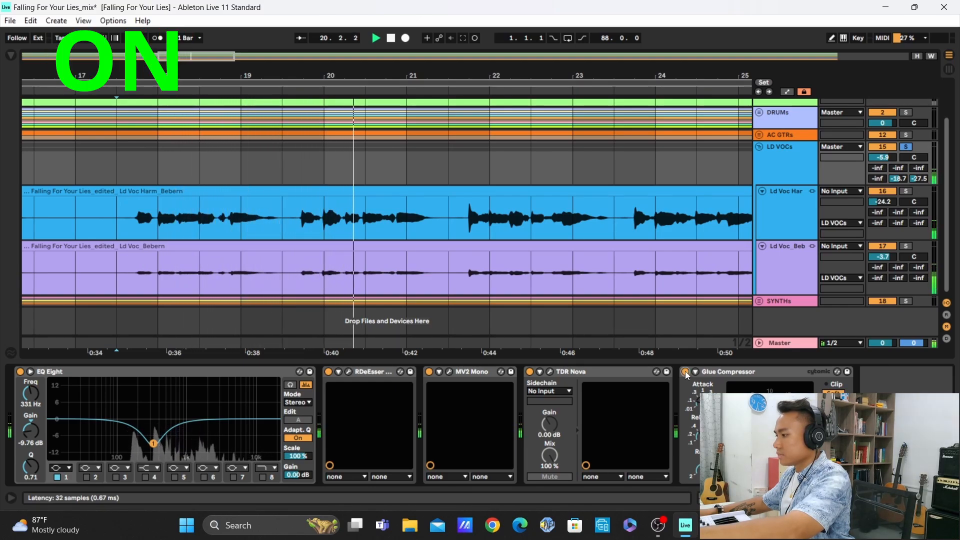
click(686, 372)
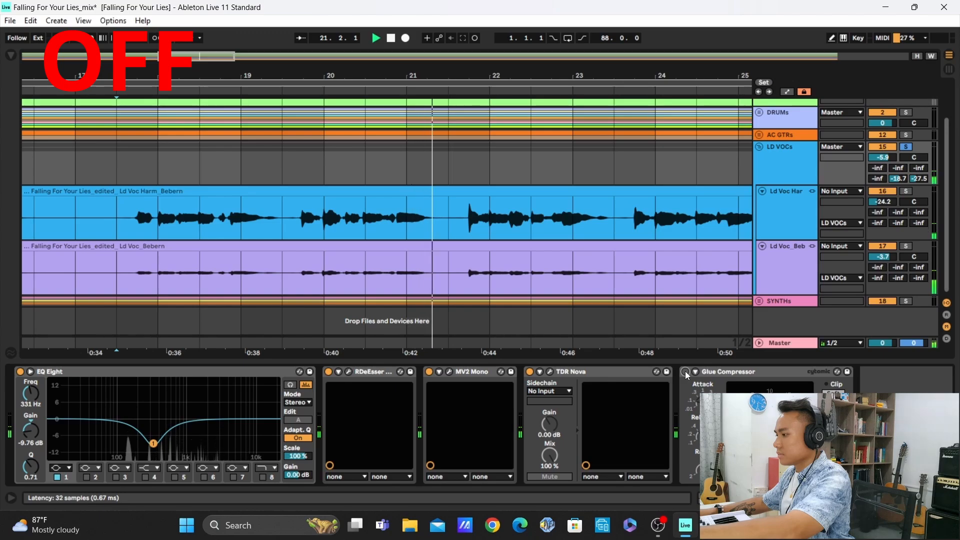
click(686, 371)
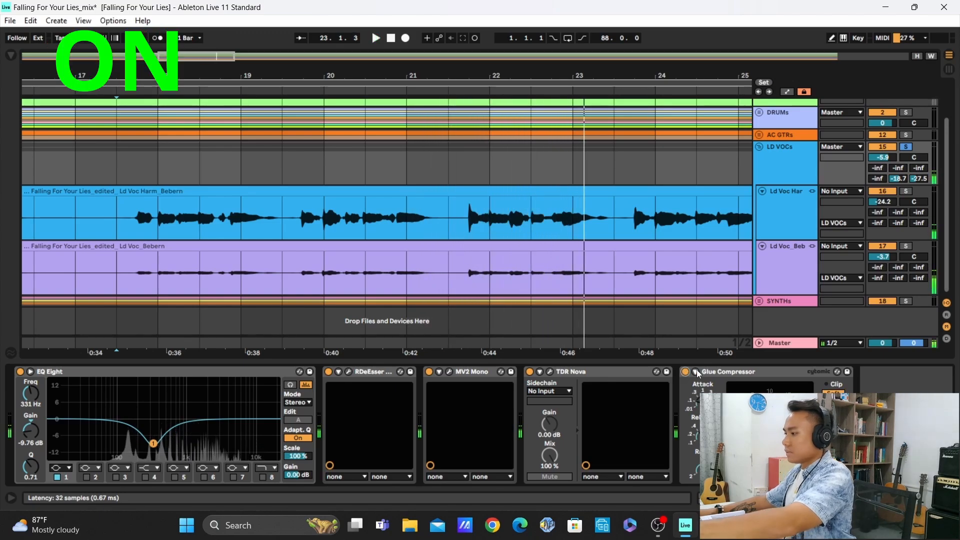
key(space)
Fold the LD VOCs group and show the return tracks, displaying the device chain of the A DRUMs & AC return
click(759, 147)
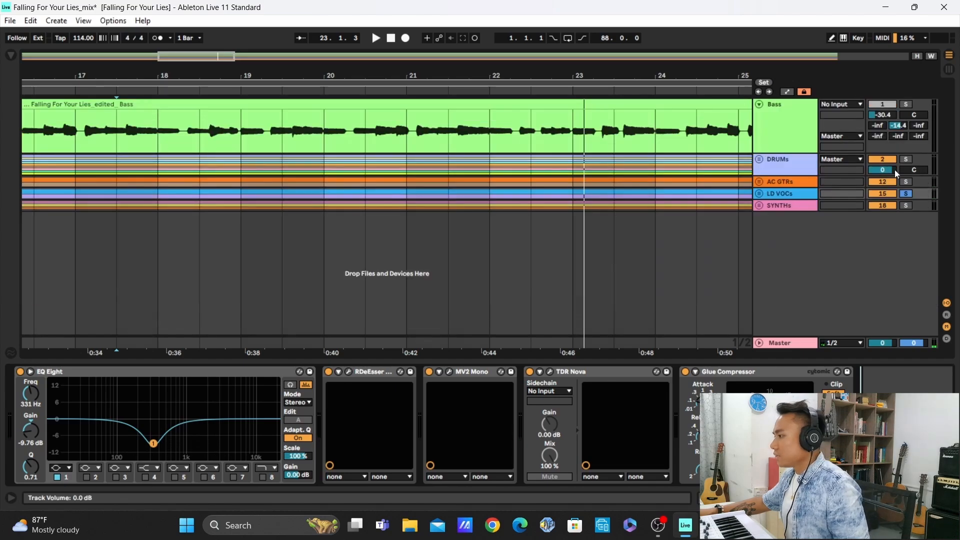
click(947, 316)
click(781, 274)
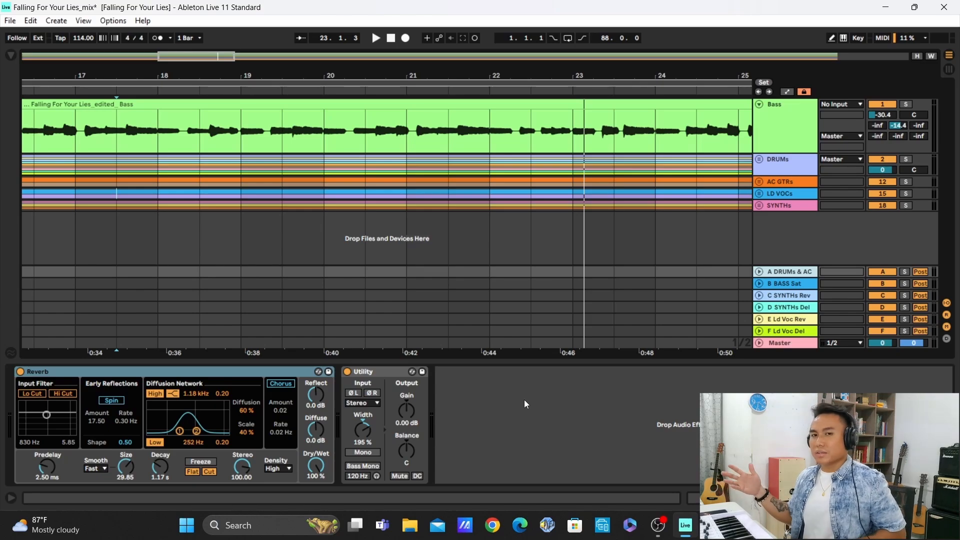
Solo the DRUMs and AC GTRs groups and compare the A DRUMs & AC return on and off during playback, leaving it on
click(907, 160)
click(907, 182)
key(space)
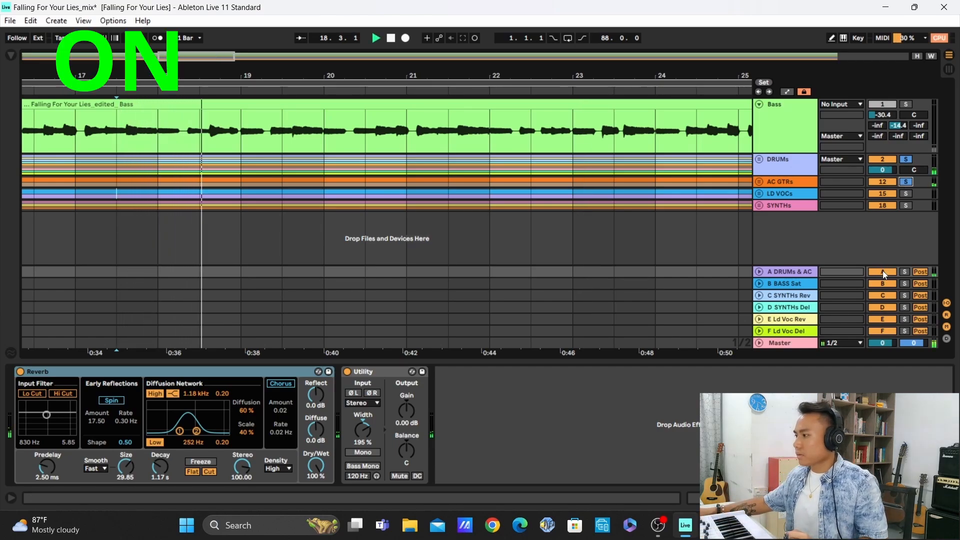
click(884, 272)
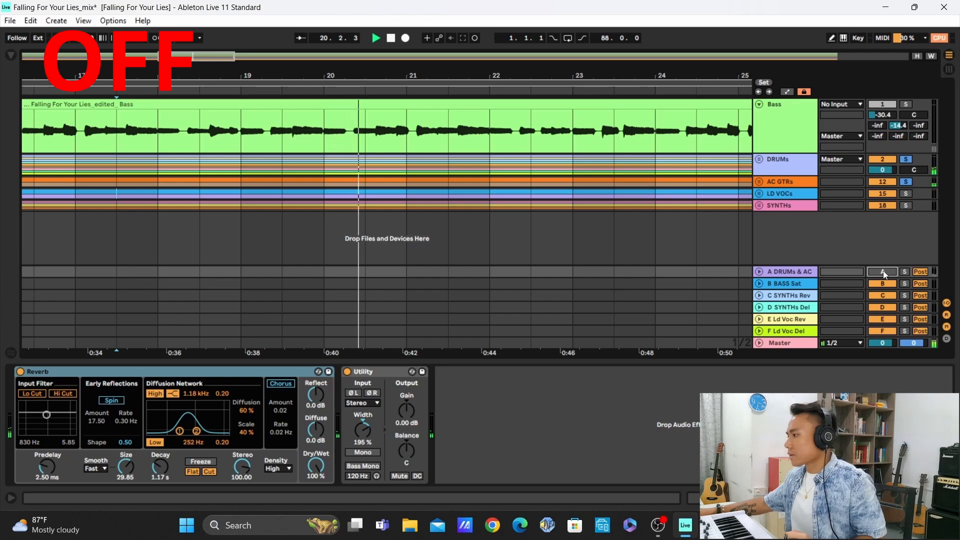
click(883, 271)
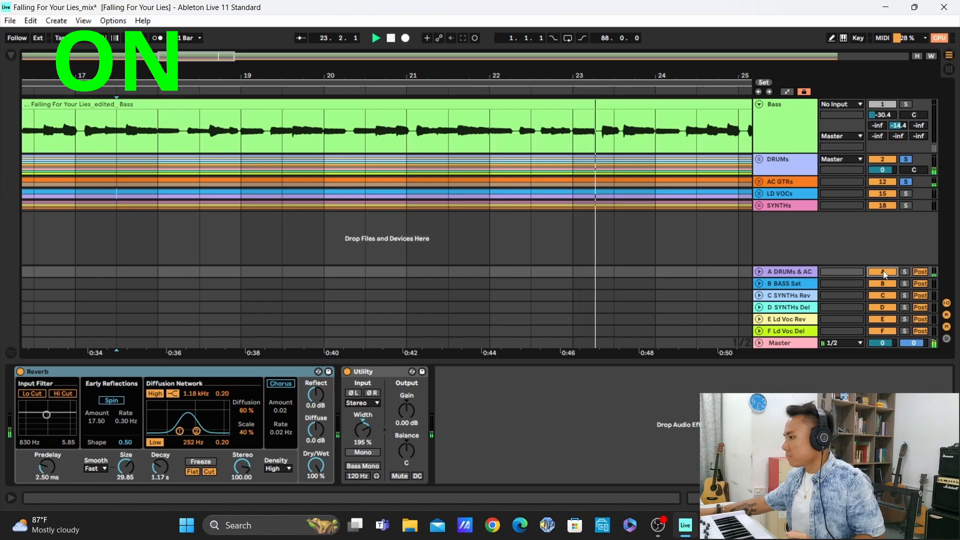
click(883, 271)
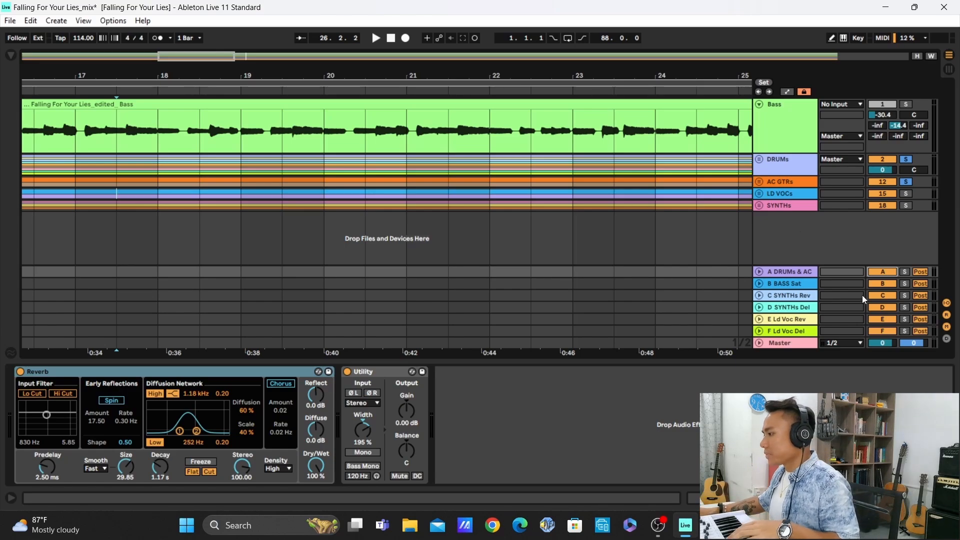
Display the B BASS Sat return's chain, solo the Bass track, and compare the return on and off during playback, leaving it on
click(788, 285)
click(468, 418)
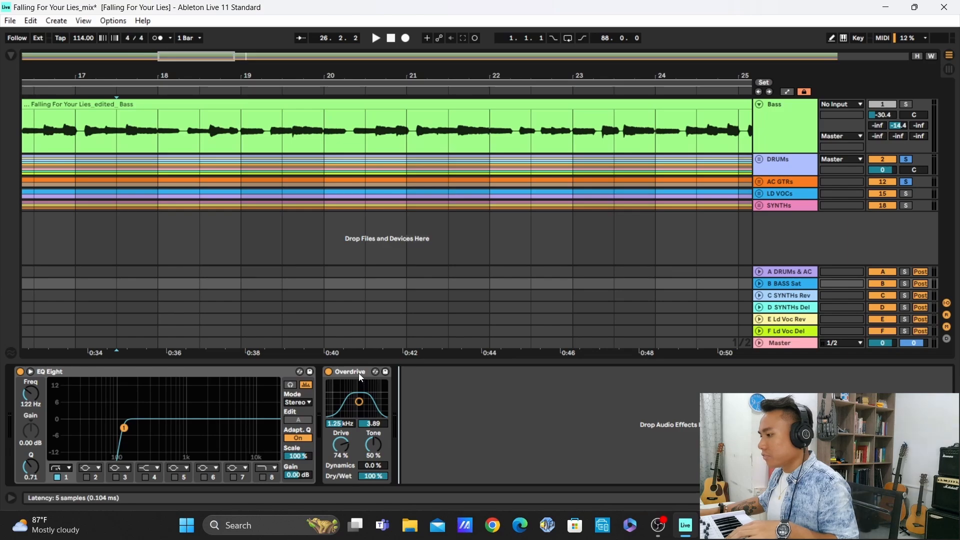
click(906, 104)
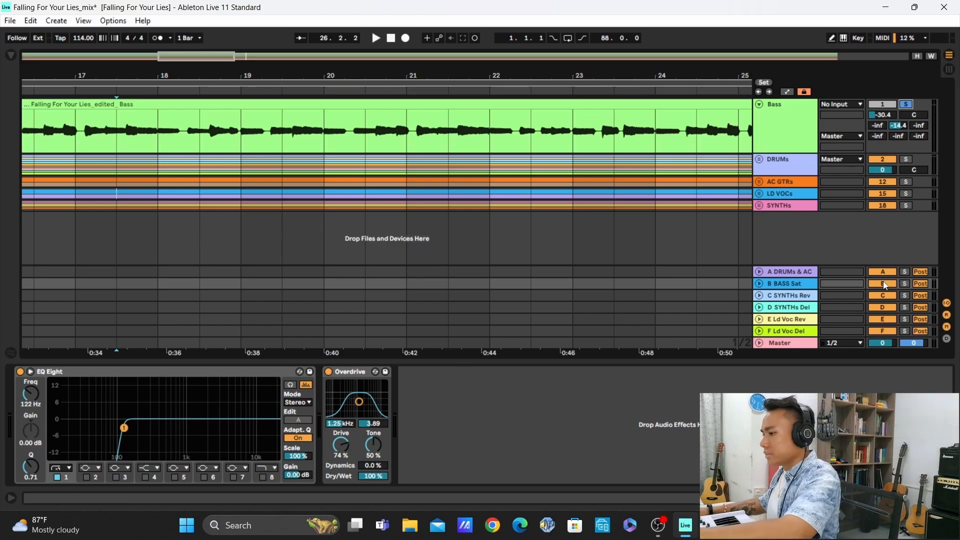
key(space)
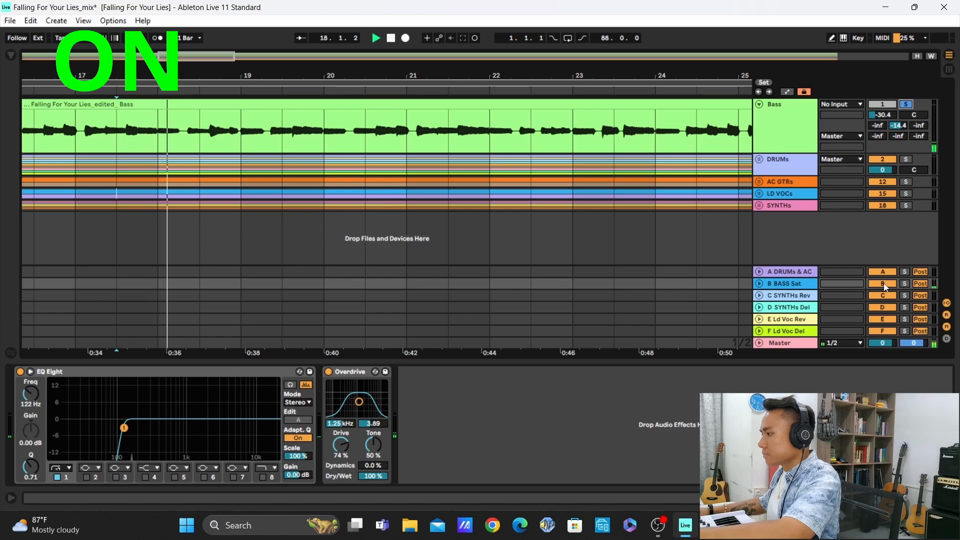
click(886, 285)
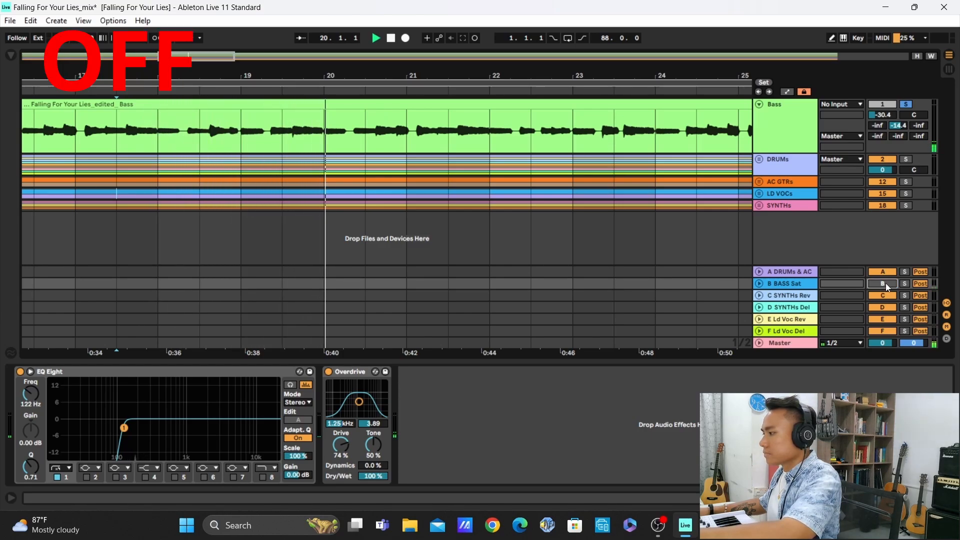
click(886, 283)
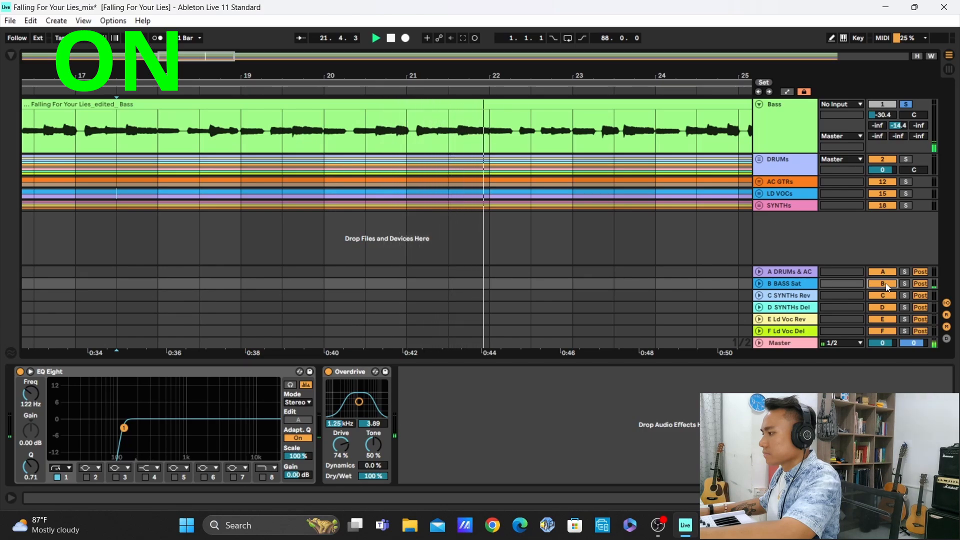
click(886, 283)
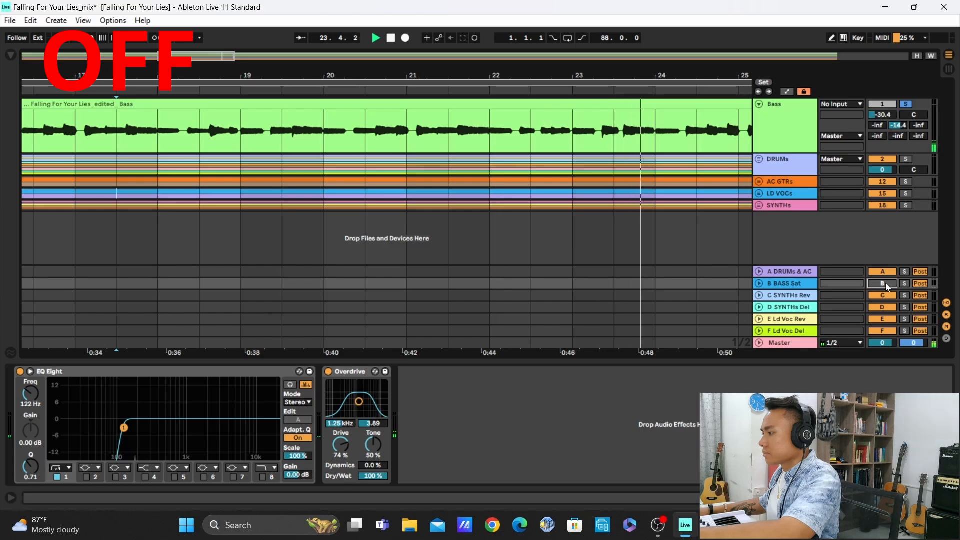
click(886, 283)
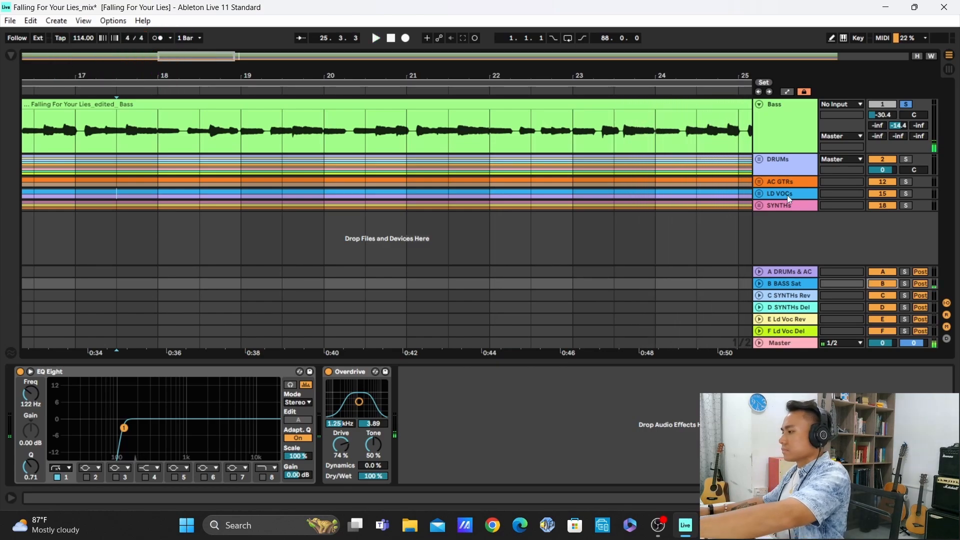
Inspect the B BASS Sat return's EQ Eight low-cut curve in the expanded display and collapse it again
click(907, 106)
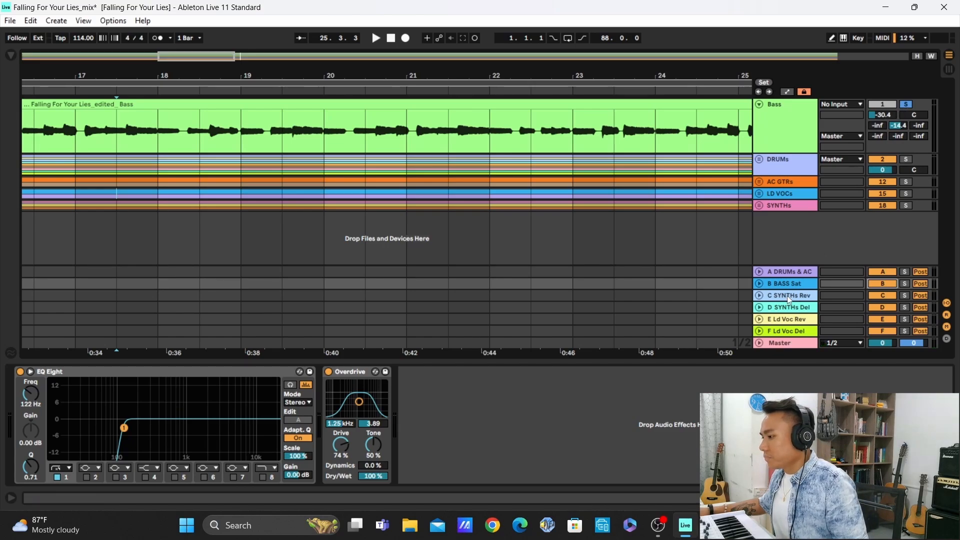
click(30, 371)
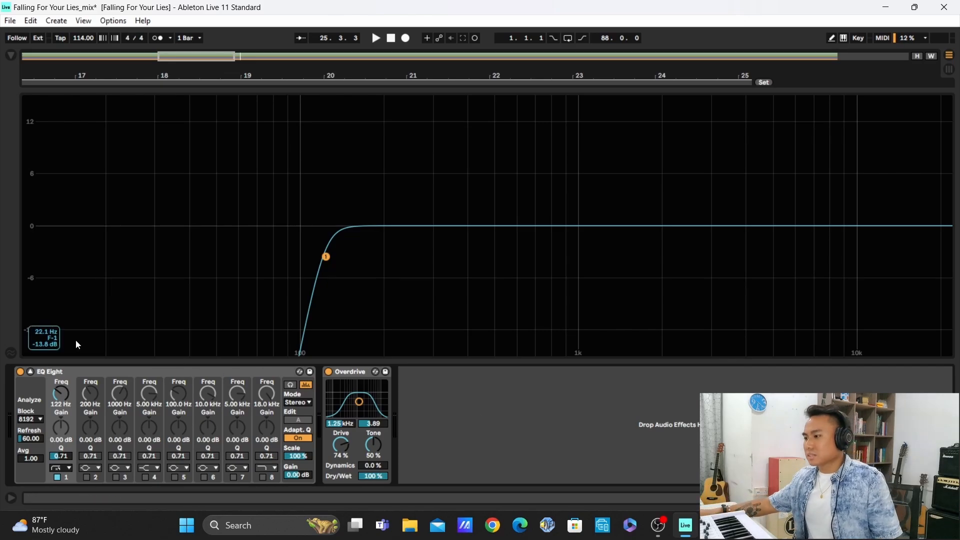
click(30, 371)
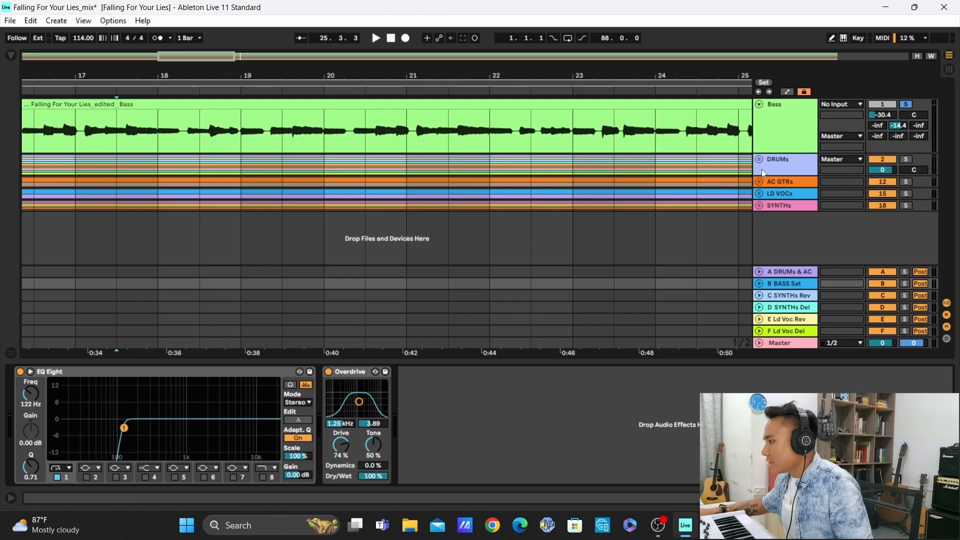
Deactivate the C SYNTHs Rev and D SYNTHs Del returns and solo the SYNTHs group instead of the Bass track
click(790, 298)
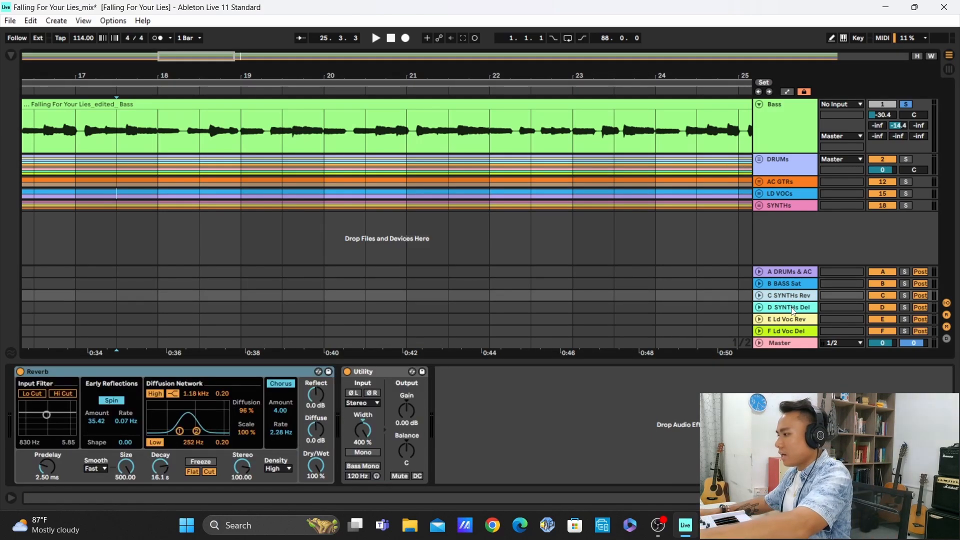
click(792, 307)
click(885, 295)
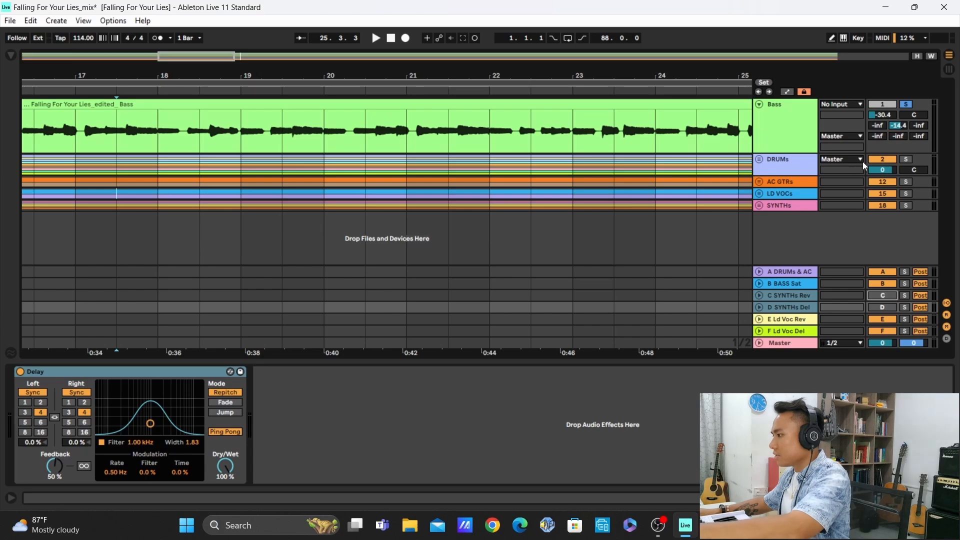
click(907, 206)
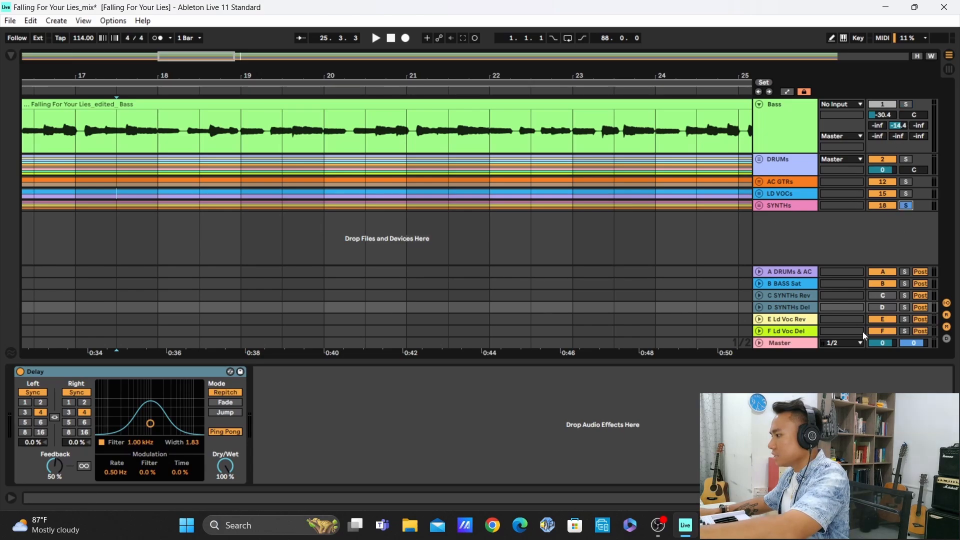
Display the C SYNTHs Rev return's chain and compare the return off and on with the soloed synths during playback, leaving it on
click(797, 298)
key(space)
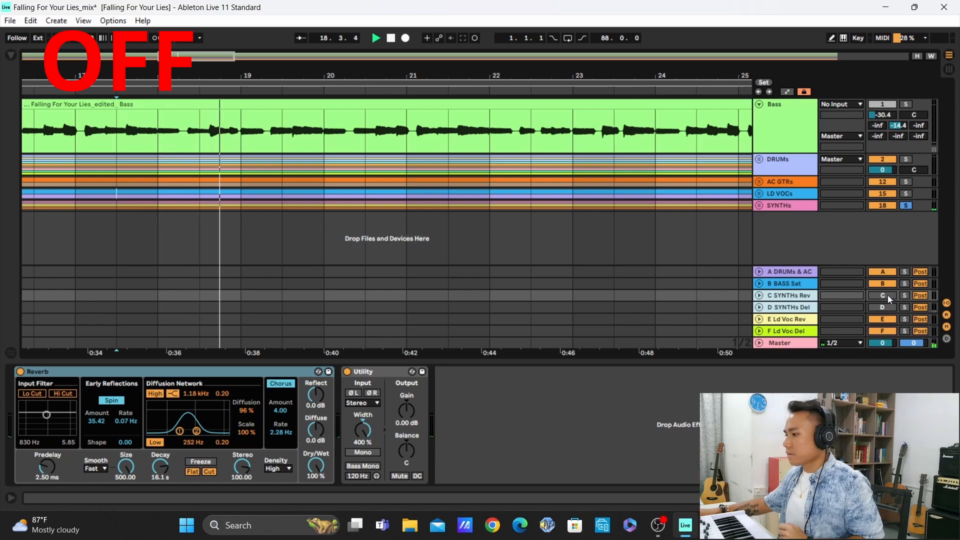
click(887, 295)
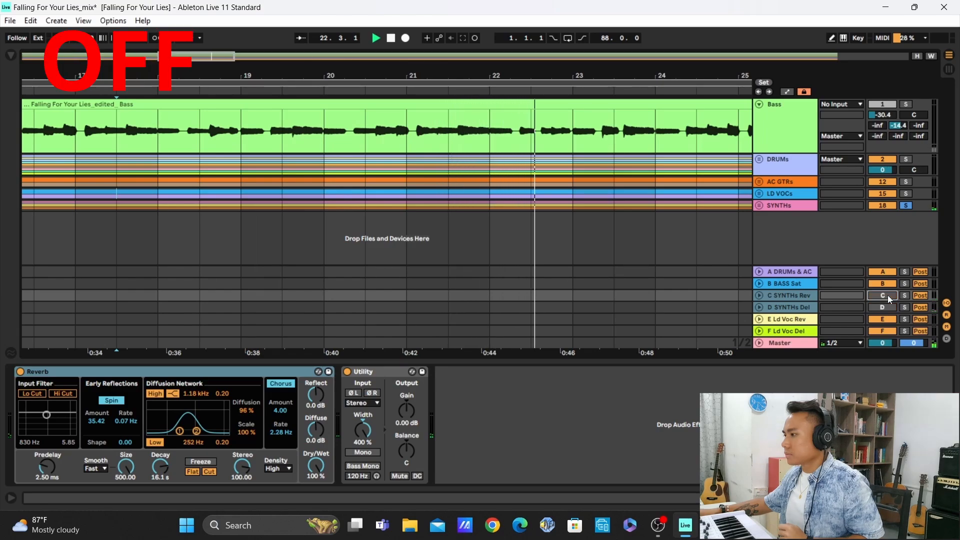
click(887, 295)
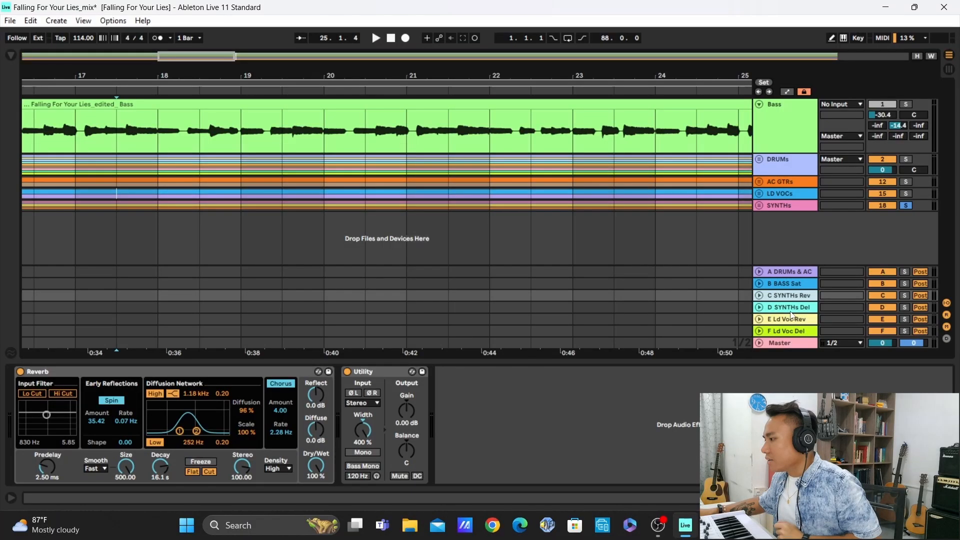
Display the D SYNTHs Del return's Delay and compare the return on and off with the soloed synths during playback, leaving it on
click(789, 310)
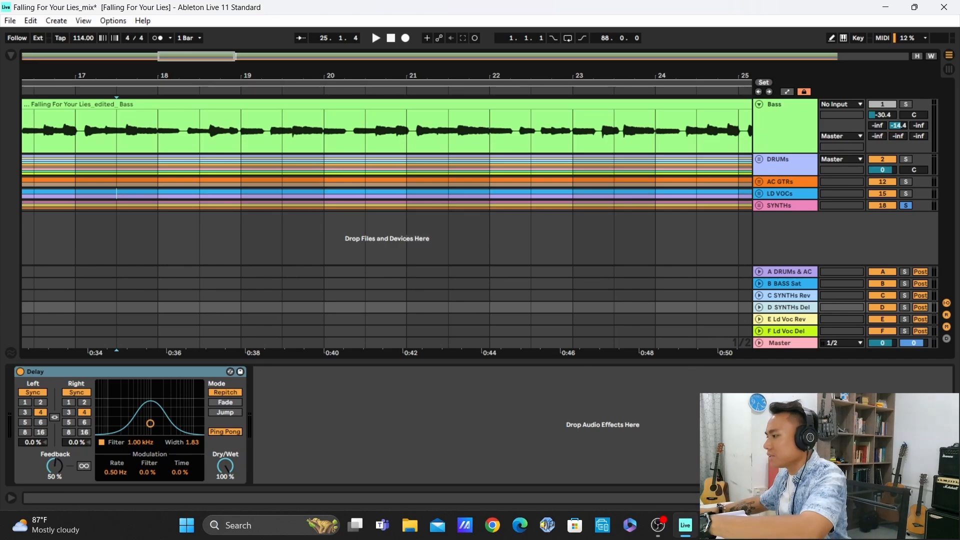
key(space)
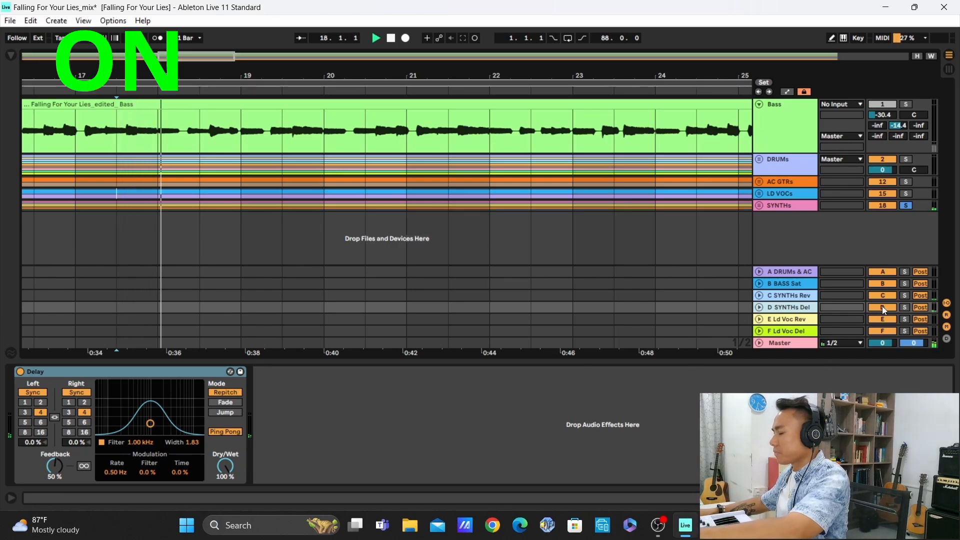
click(883, 307)
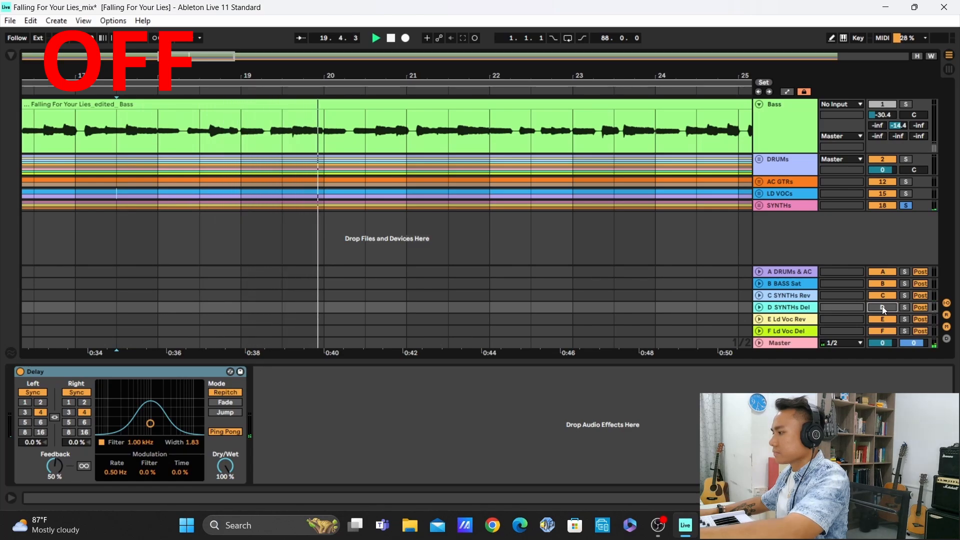
click(882, 306)
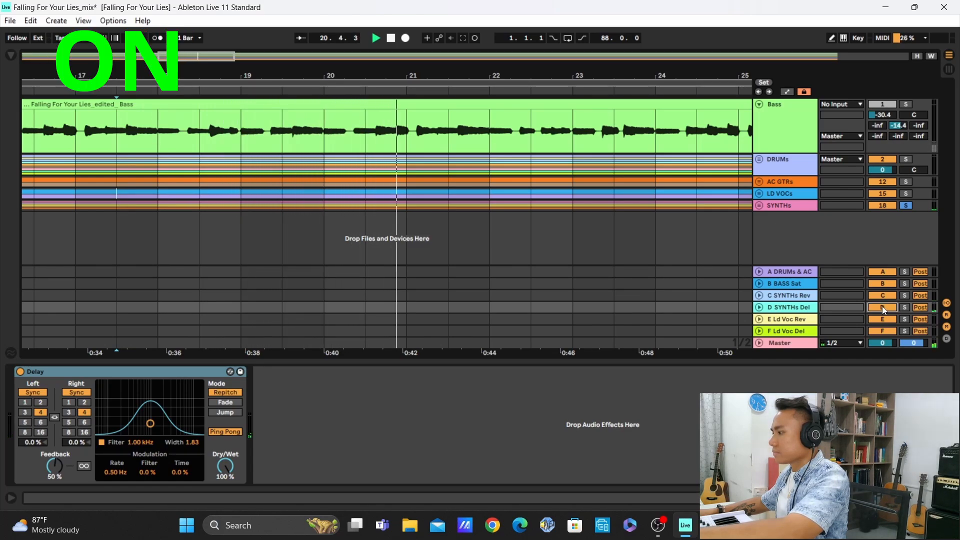
click(882, 306)
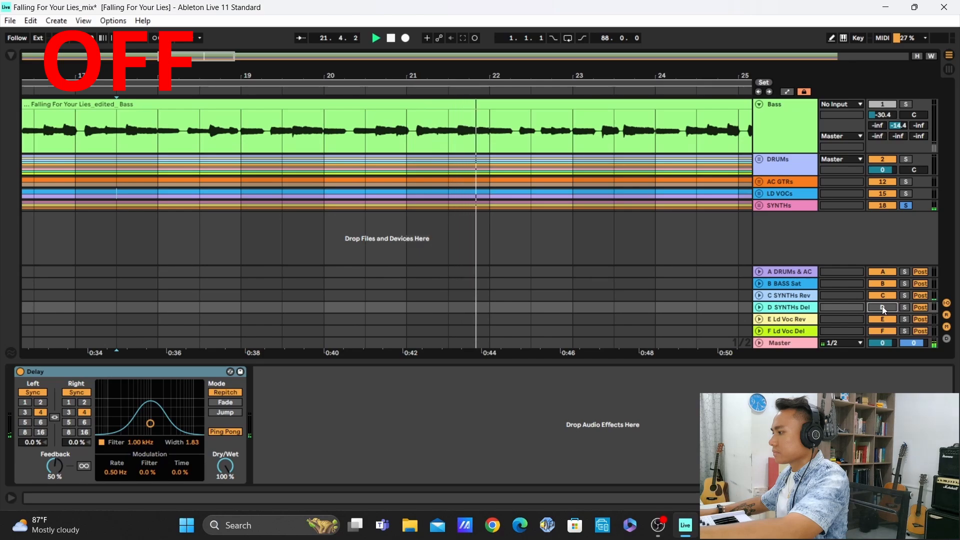
click(882, 307)
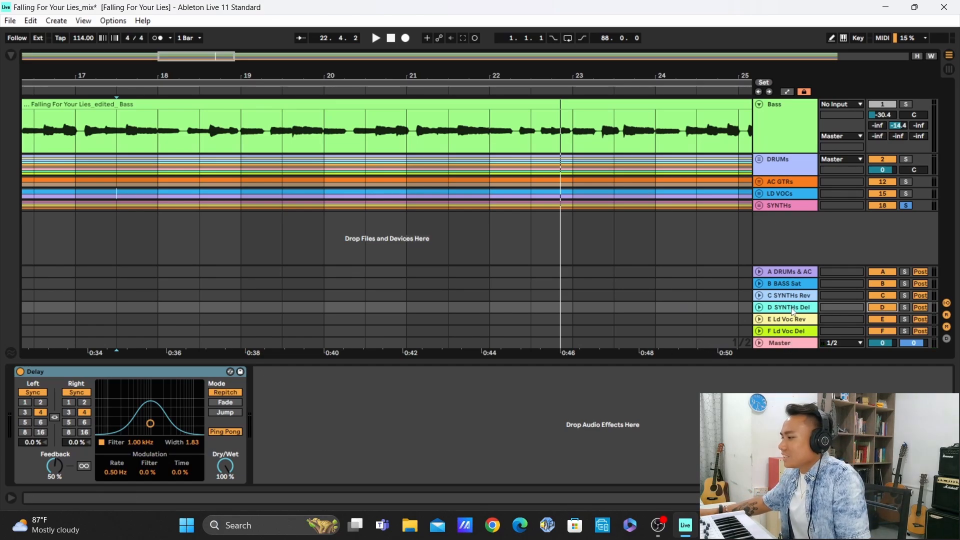
Deactivate the E Ld Voc Rev and F Ld Voc Del returns and solo the LD VOCs group instead of the SYNTHs group
click(789, 323)
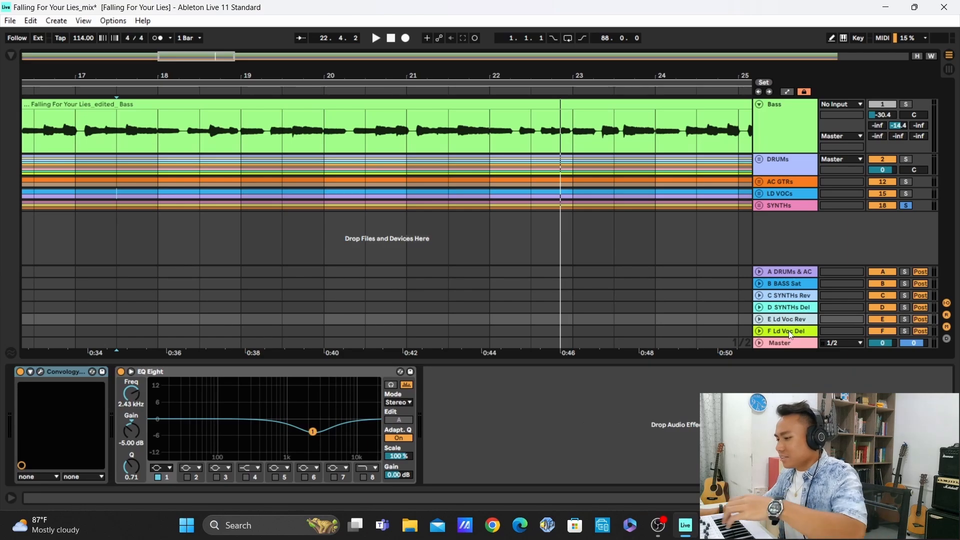
click(886, 319)
click(872, 425)
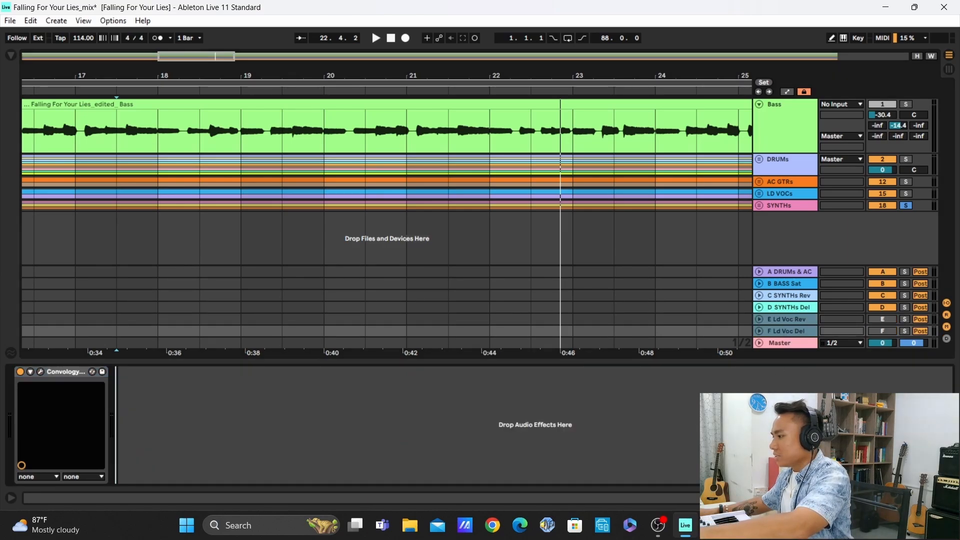
click(908, 194)
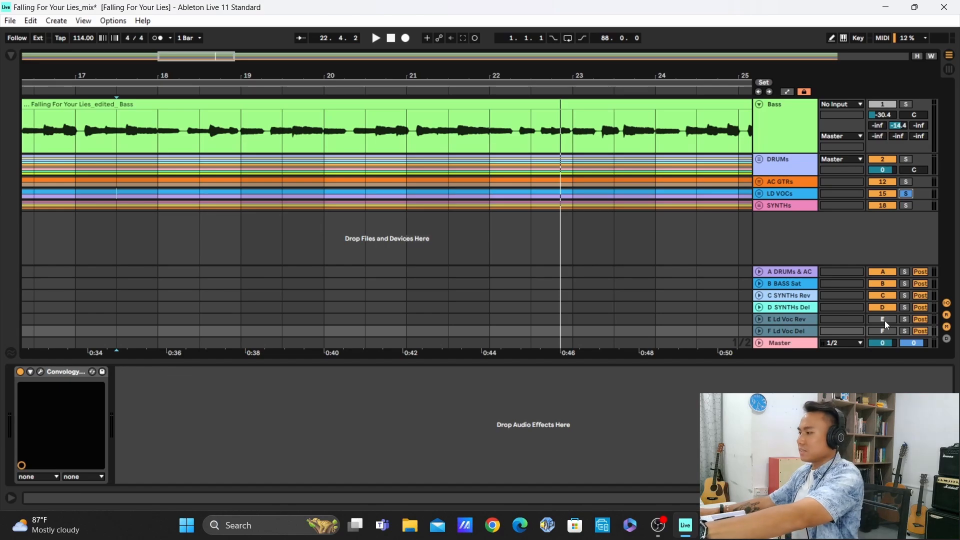
Compare the E Ld Voc Rev and F Ld Voc Del returns off and on with the soloed vocals during playback, leaving both on
key(space)
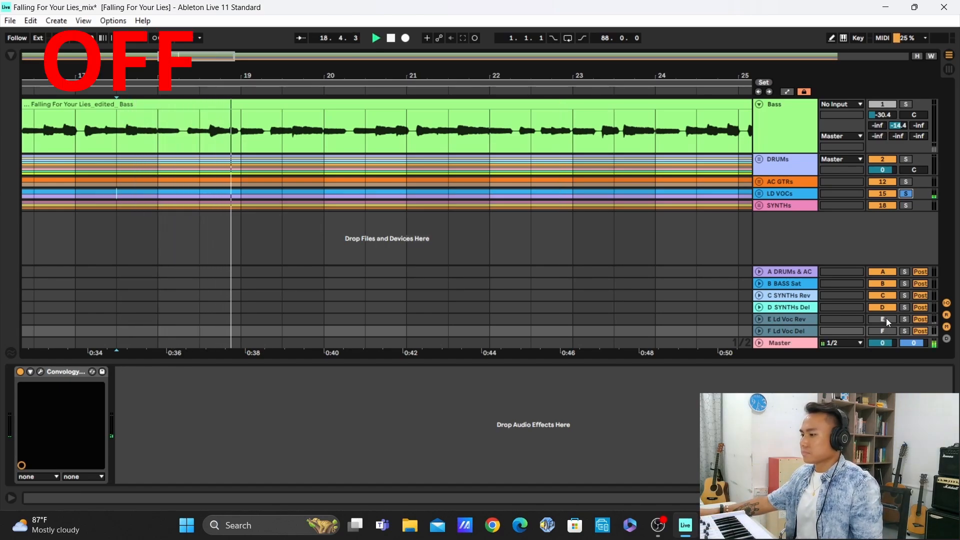
click(886, 319)
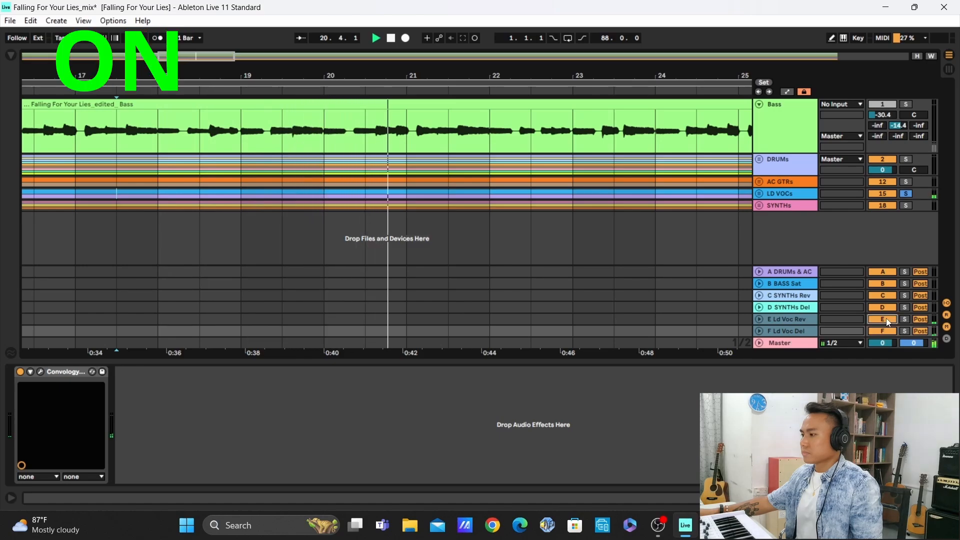
click(887, 319)
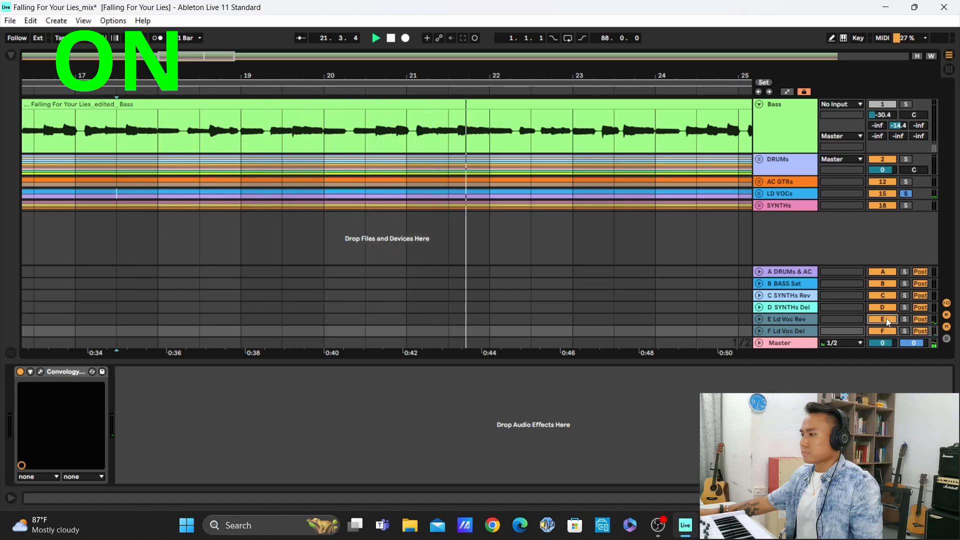
click(886, 319)
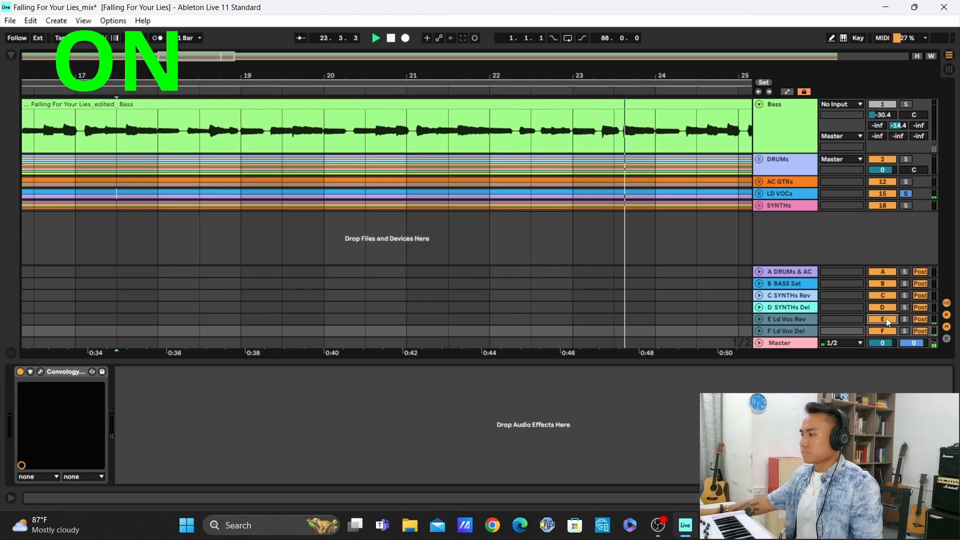
click(886, 319)
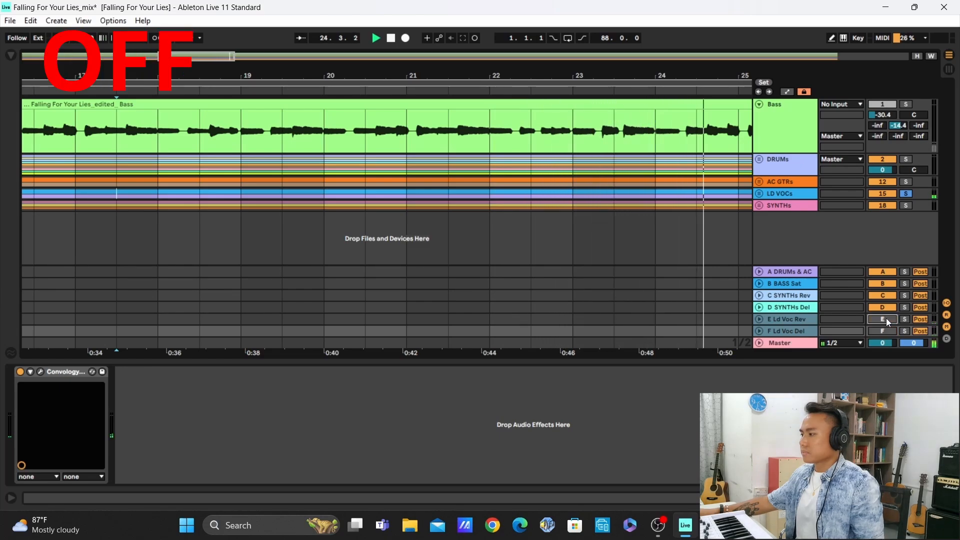
click(887, 319)
key(space)
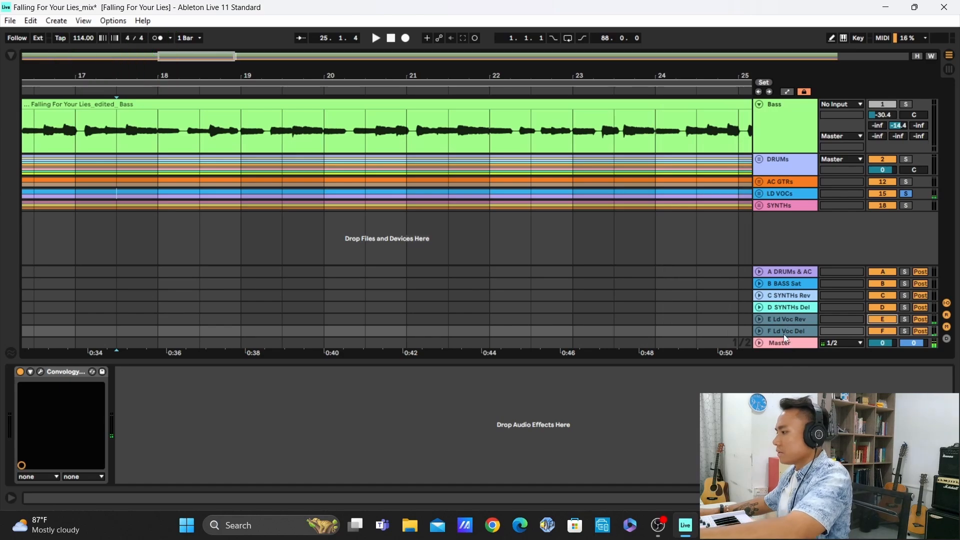
Inspect the Convology XT reverb settings on the E Ld Voc Rev return and close the plug-in window
click(785, 330)
click(789, 329)
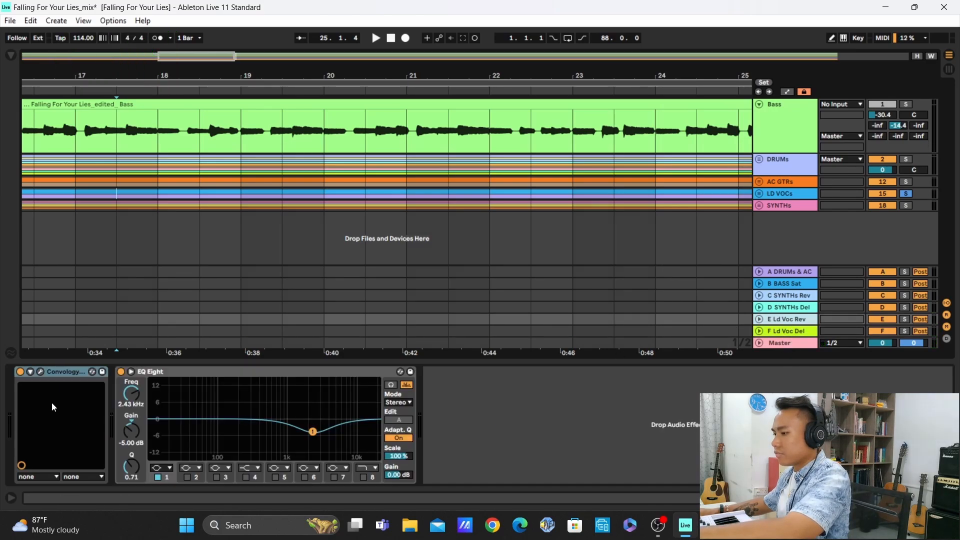
click(41, 372)
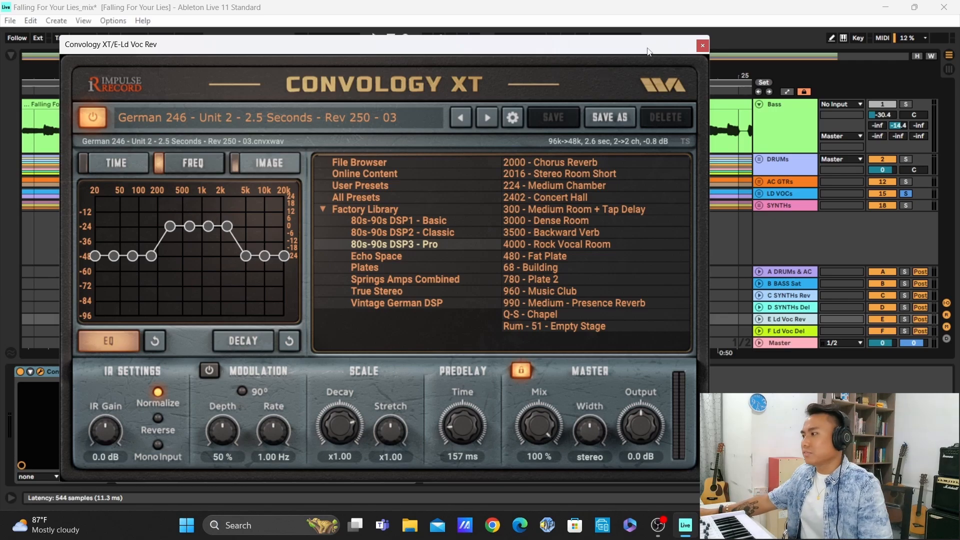
click(703, 45)
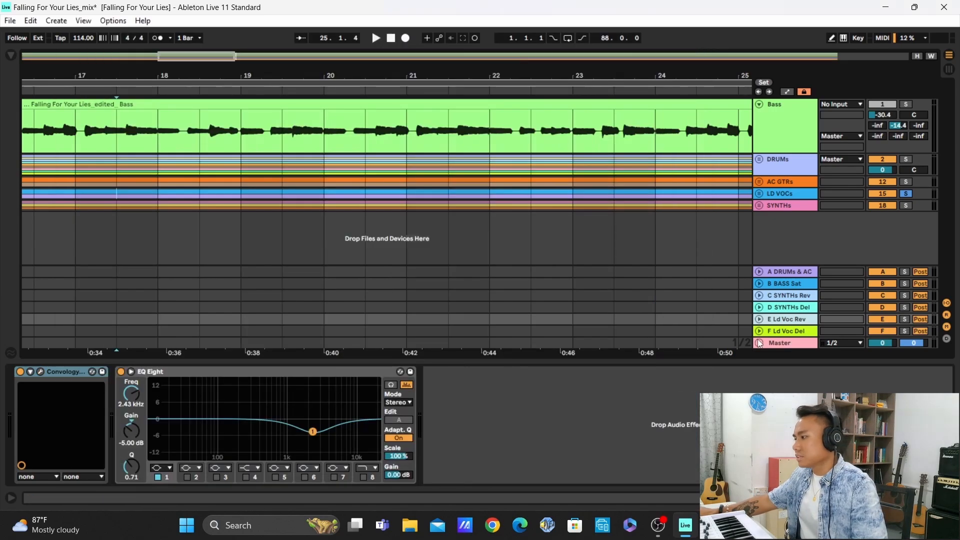
Inspect the Convology XT settings on the F Ld Voc Del return and close the plug-in window
click(788, 333)
click(40, 371)
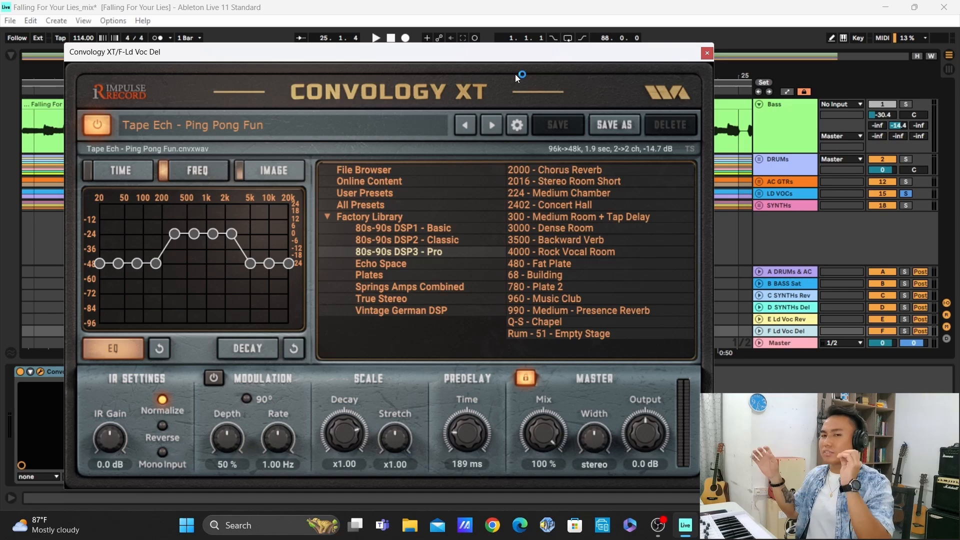
click(707, 53)
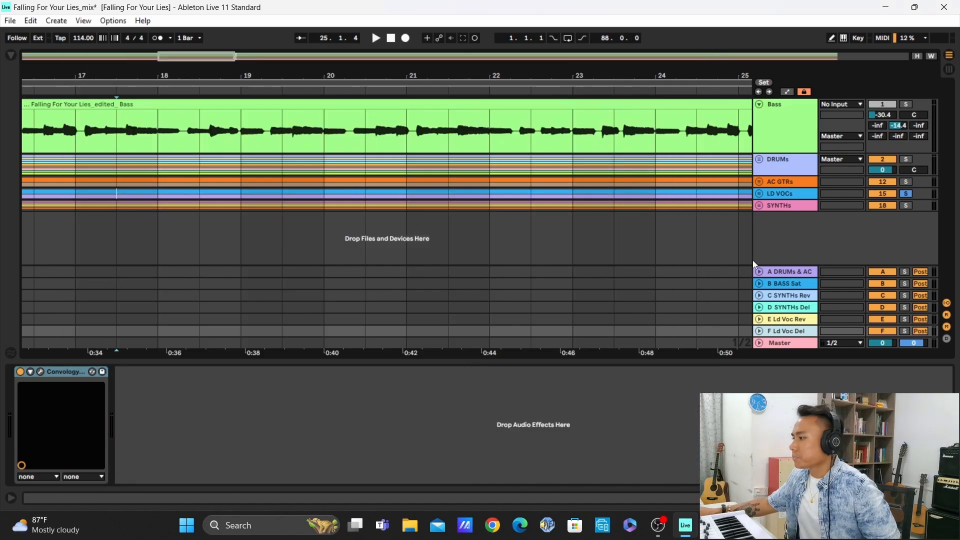
Display the E Ld Voc Rev return's chain again and examine its EQ Eight curve
click(791, 330)
click(132, 372)
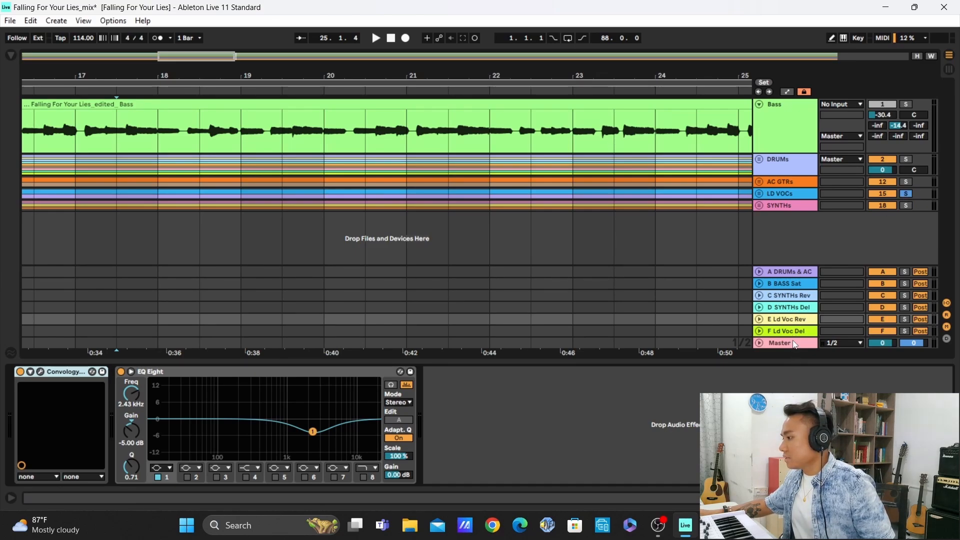
Unsolo the LD VOCs group and inspect the Master track's LoudMax64 limiter, closing its plug-in window
click(906, 193)
click(778, 343)
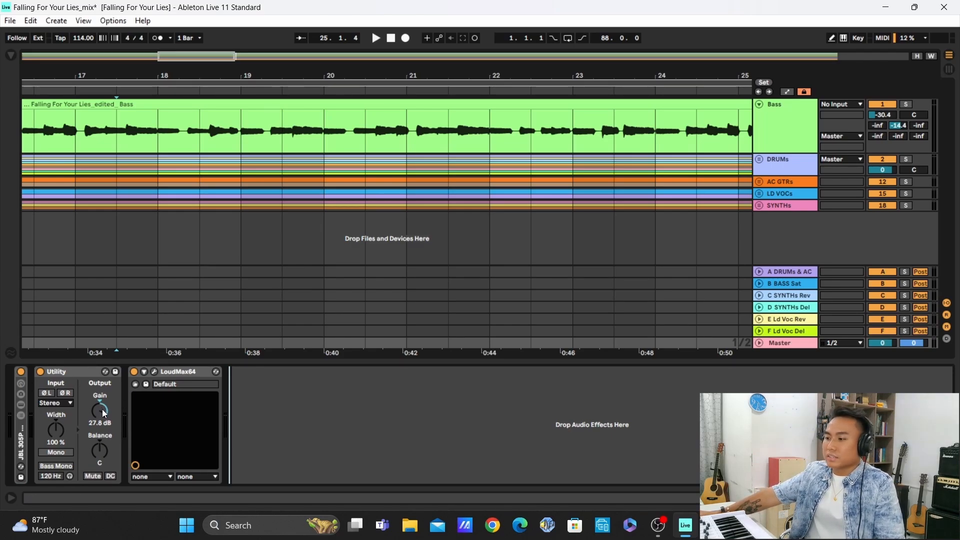
click(155, 373)
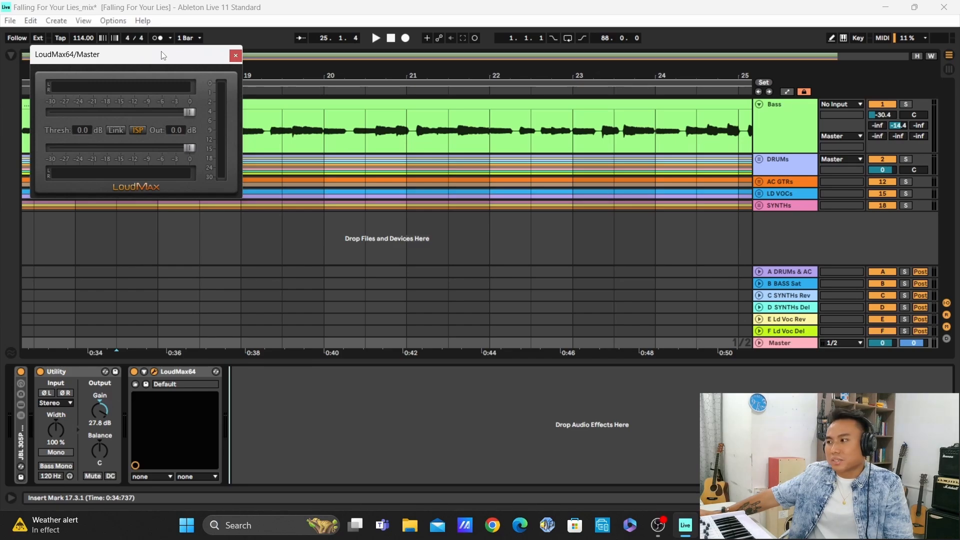
click(236, 56)
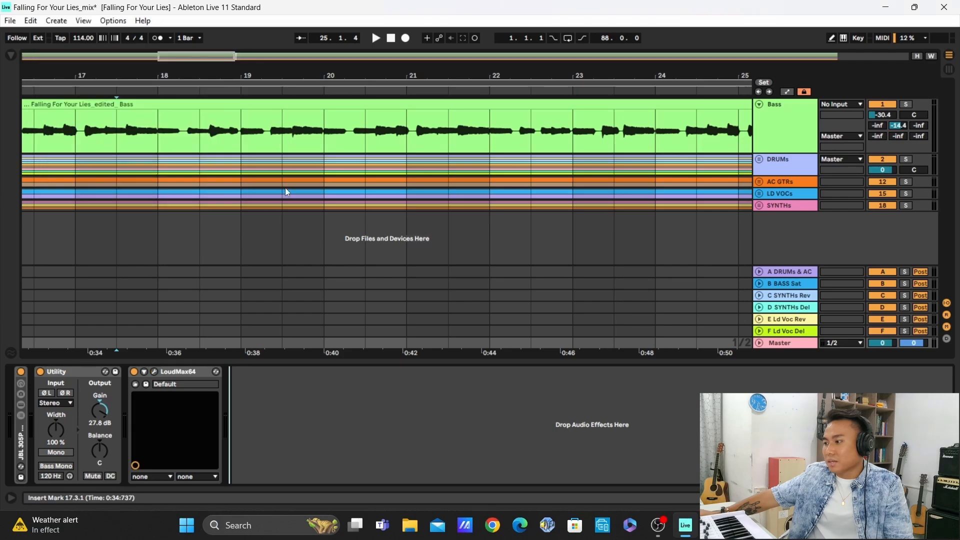